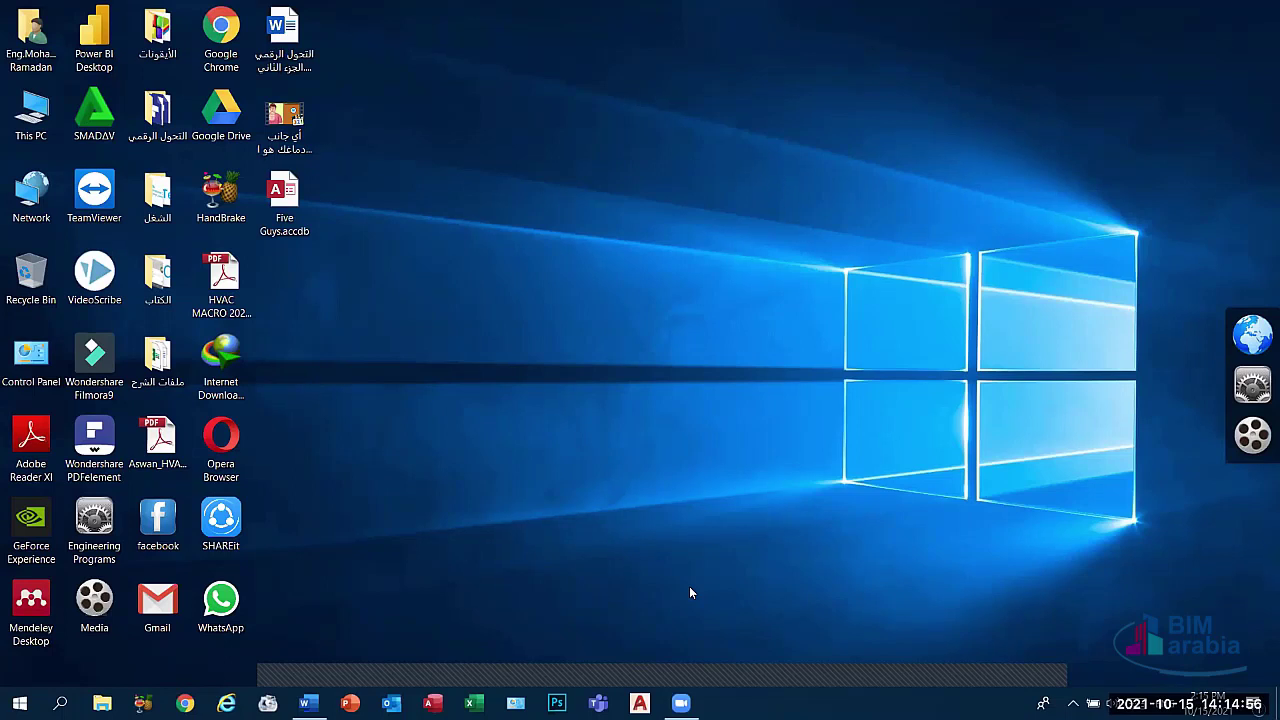
- Open the Five Guys.accdb database from the desktop in Access
{"action": "left_click", "coordinate": [273, 193]}
{"action": "double_click", "coordinate": [273, 193]}
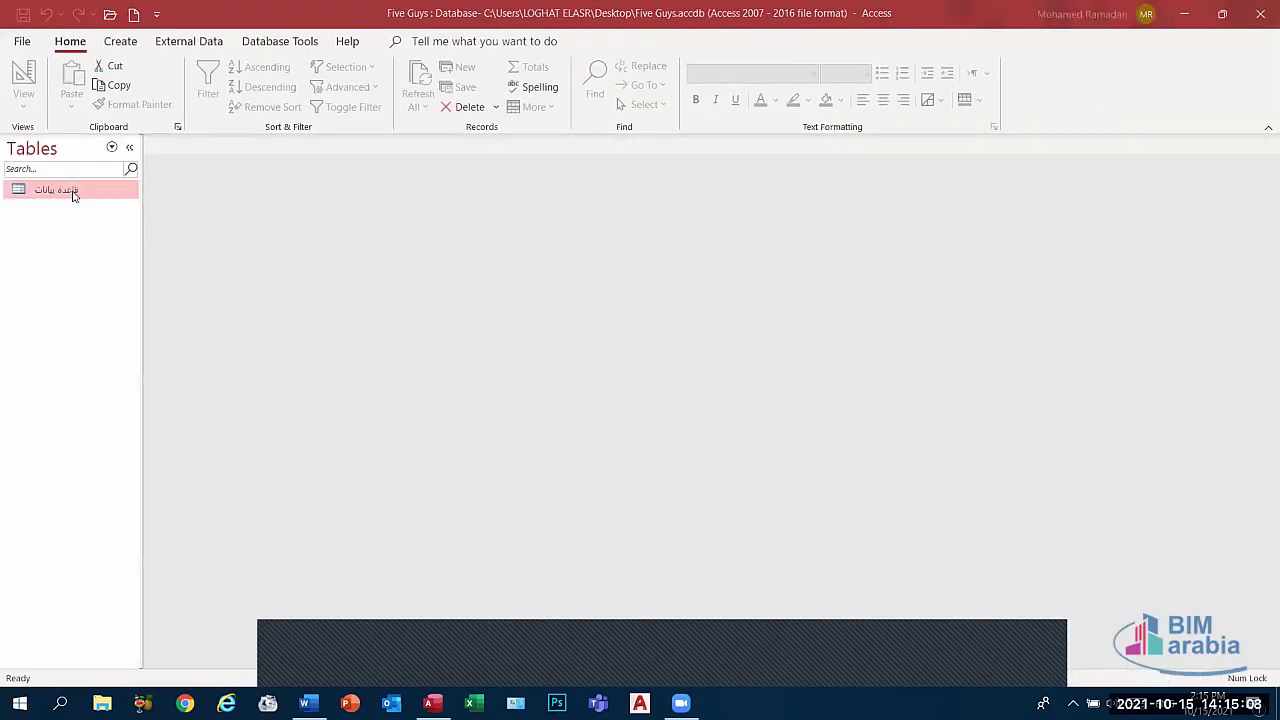
- Open the قاعدة بيانات table and browse records 4 and 5 in the datasheet
{"action": "double_click", "coordinate": [74, 194]}
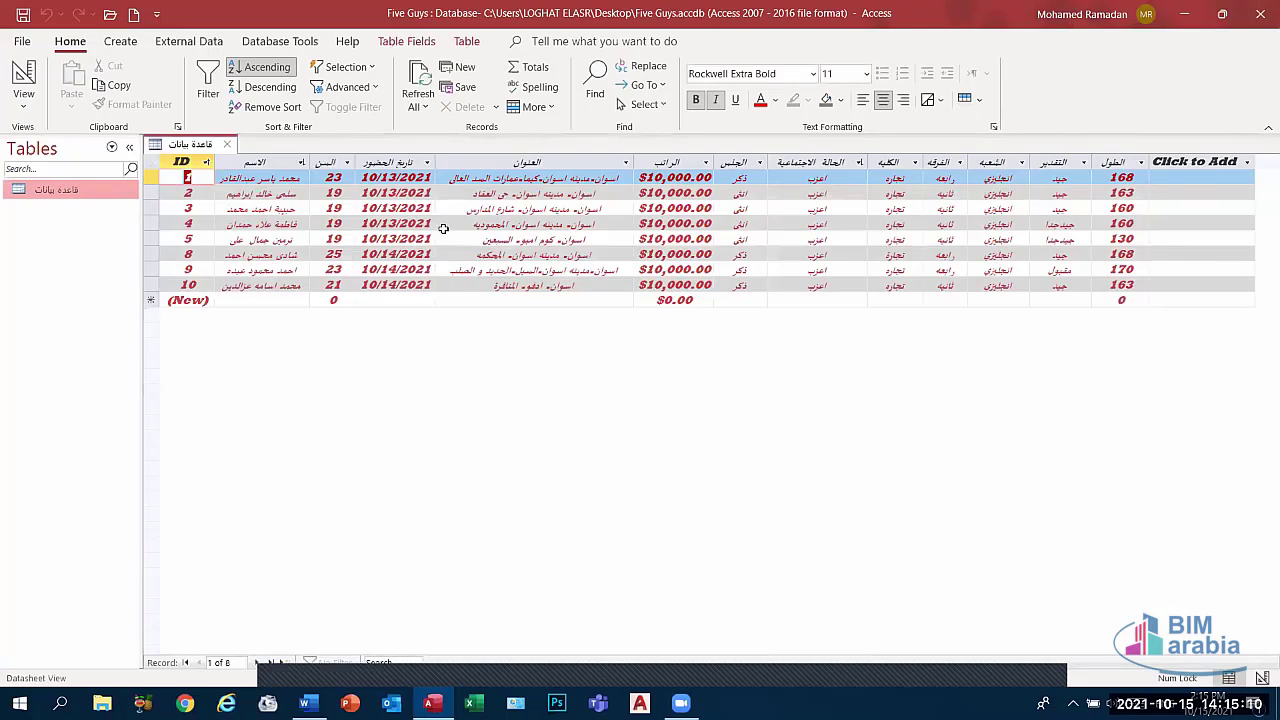
{"action": "left_click", "coordinate": [438, 224]}
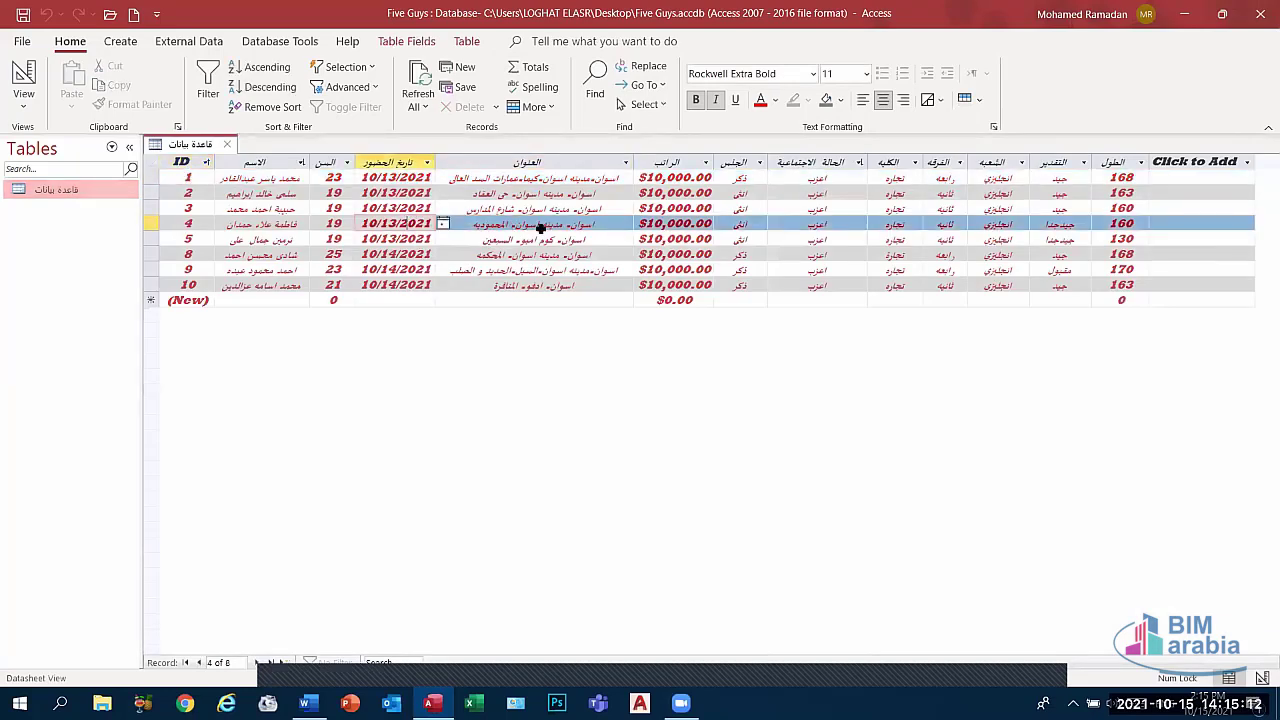
{"action": "left_click", "coordinate": [740, 224]}
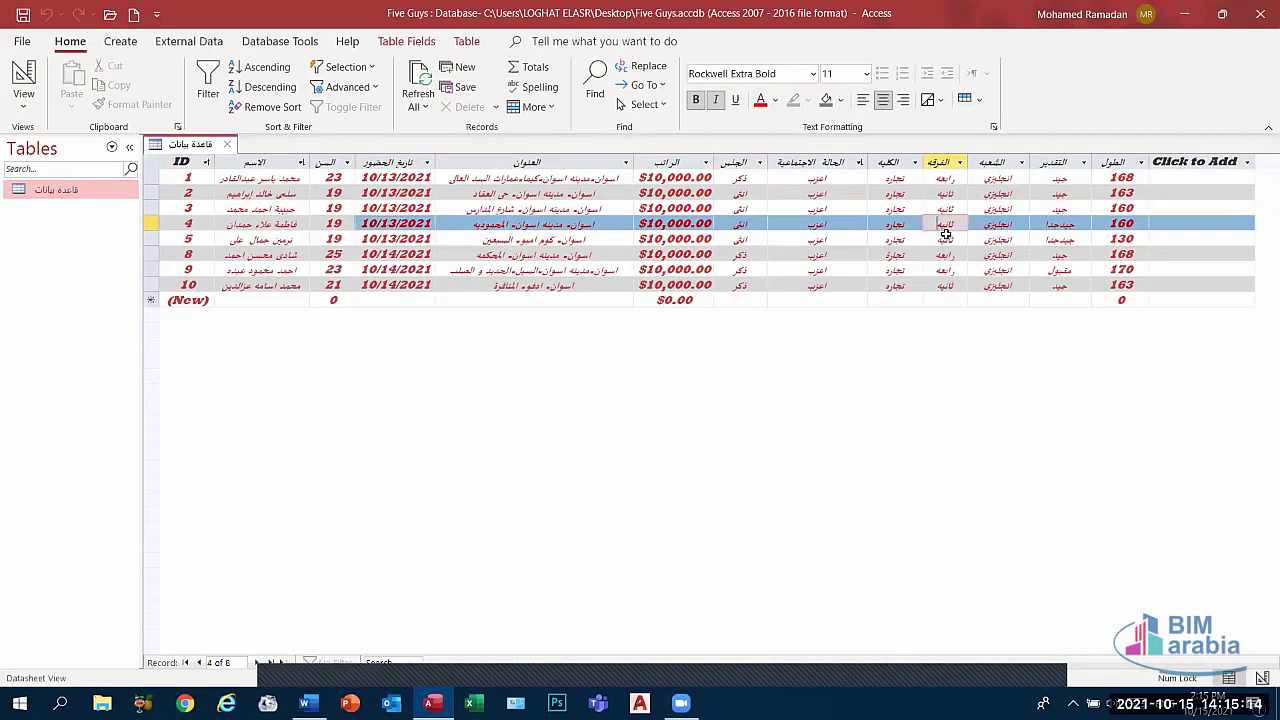
{"action": "left_click", "coordinate": [1060, 240]}
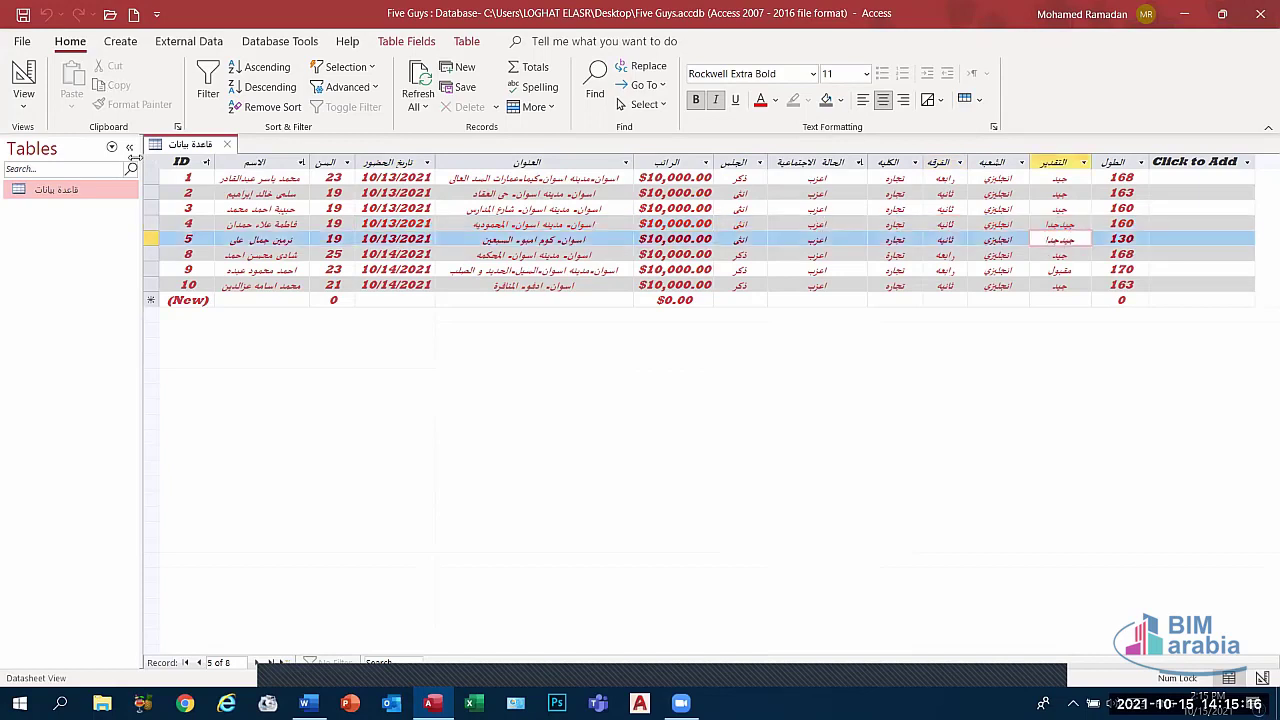
- Review the السن field's properties in Design view, then return to Datasheet view
{"action": "left_click", "coordinate": [20, 104]}
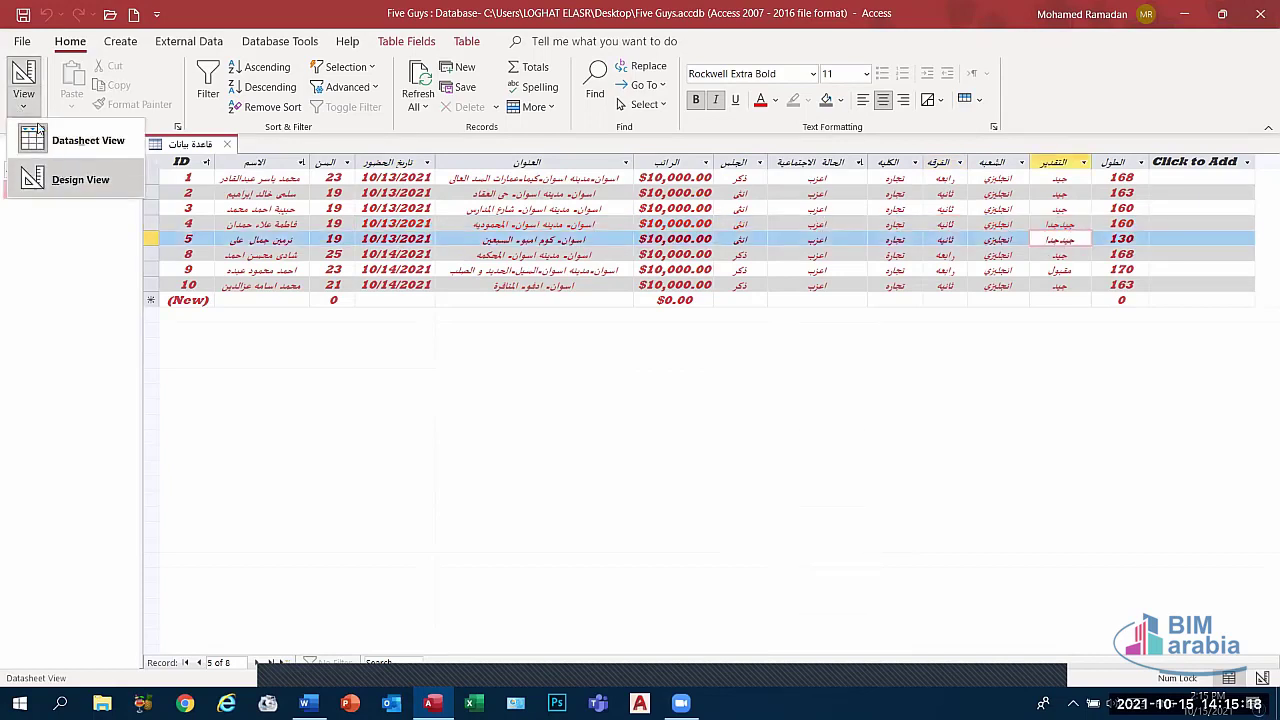
{"action": "key", "text": "Escape"}
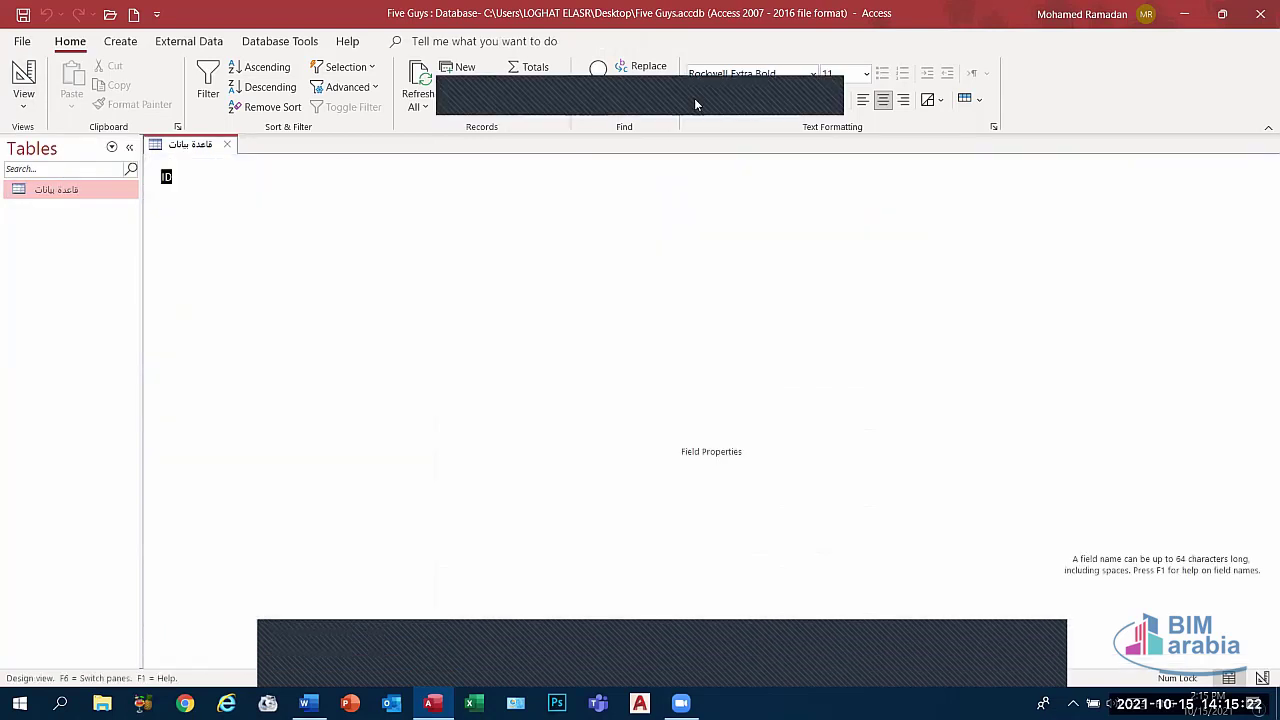
{"action": "left_click", "coordinate": [368, 212]}
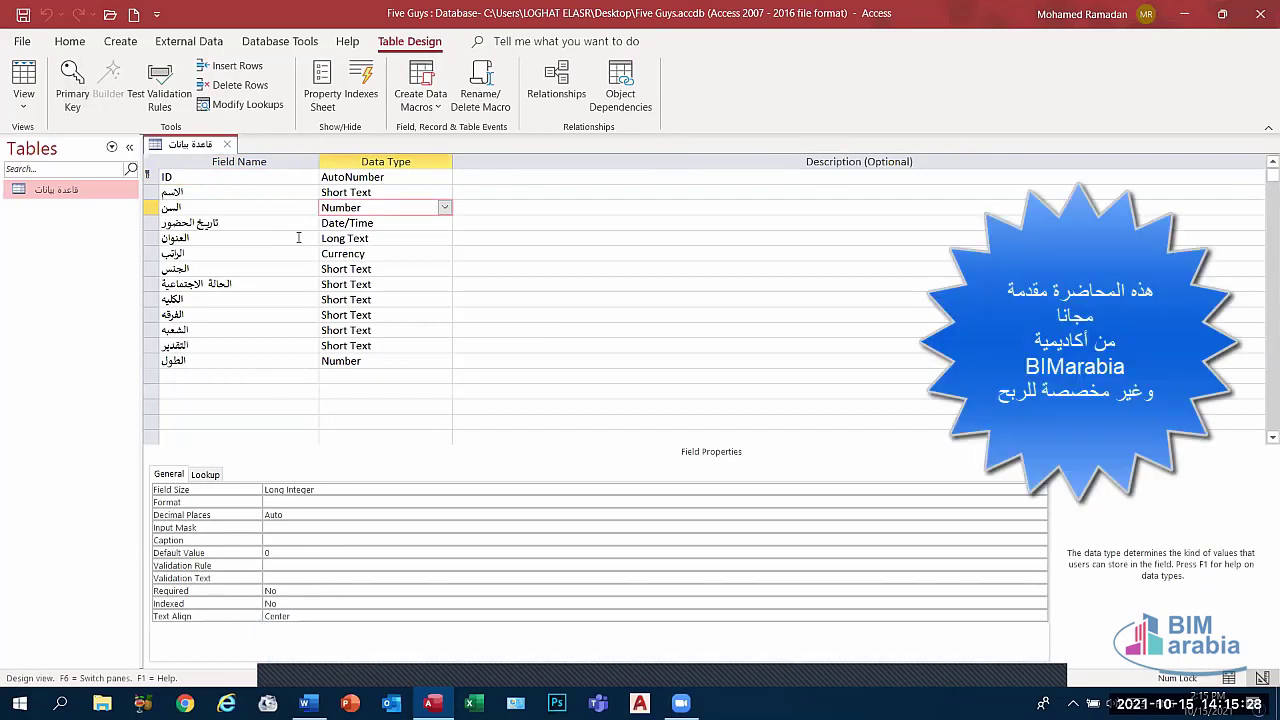
{"action": "left_click", "coordinate": [27, 106]}
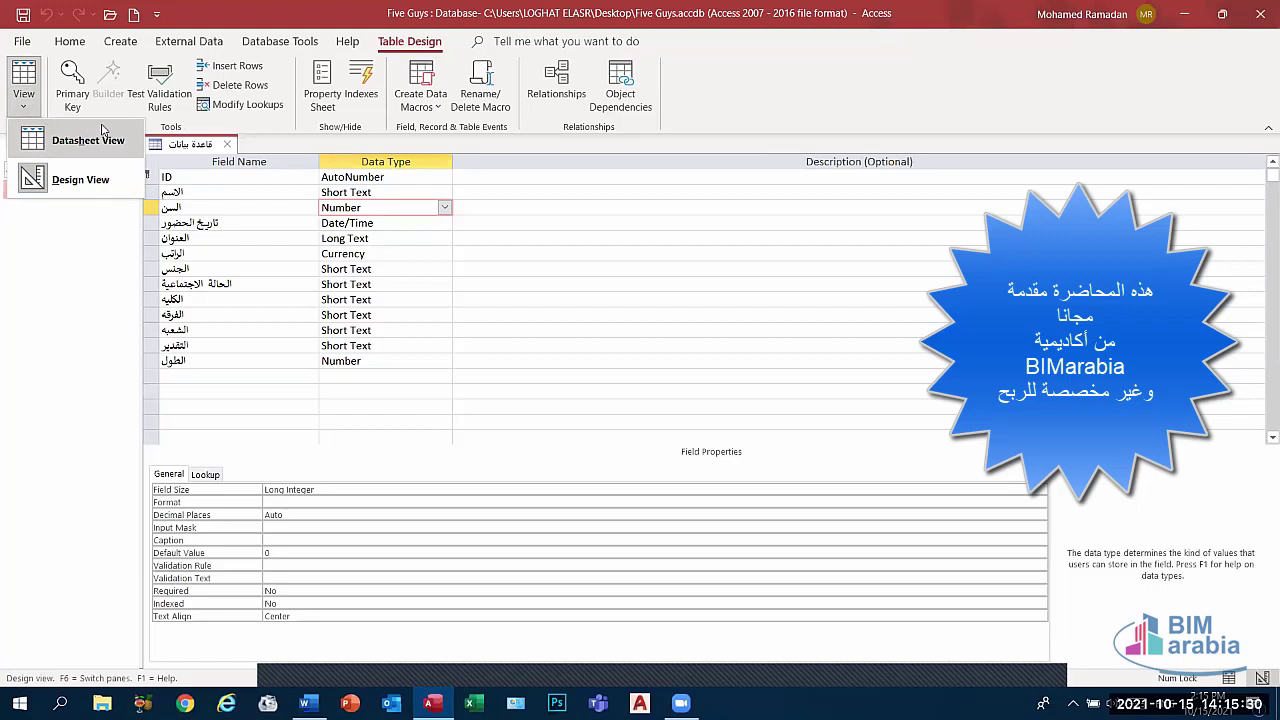
{"action": "left_click", "coordinate": [60, 60]}
{"action": "left_click", "coordinate": [800, 223]}
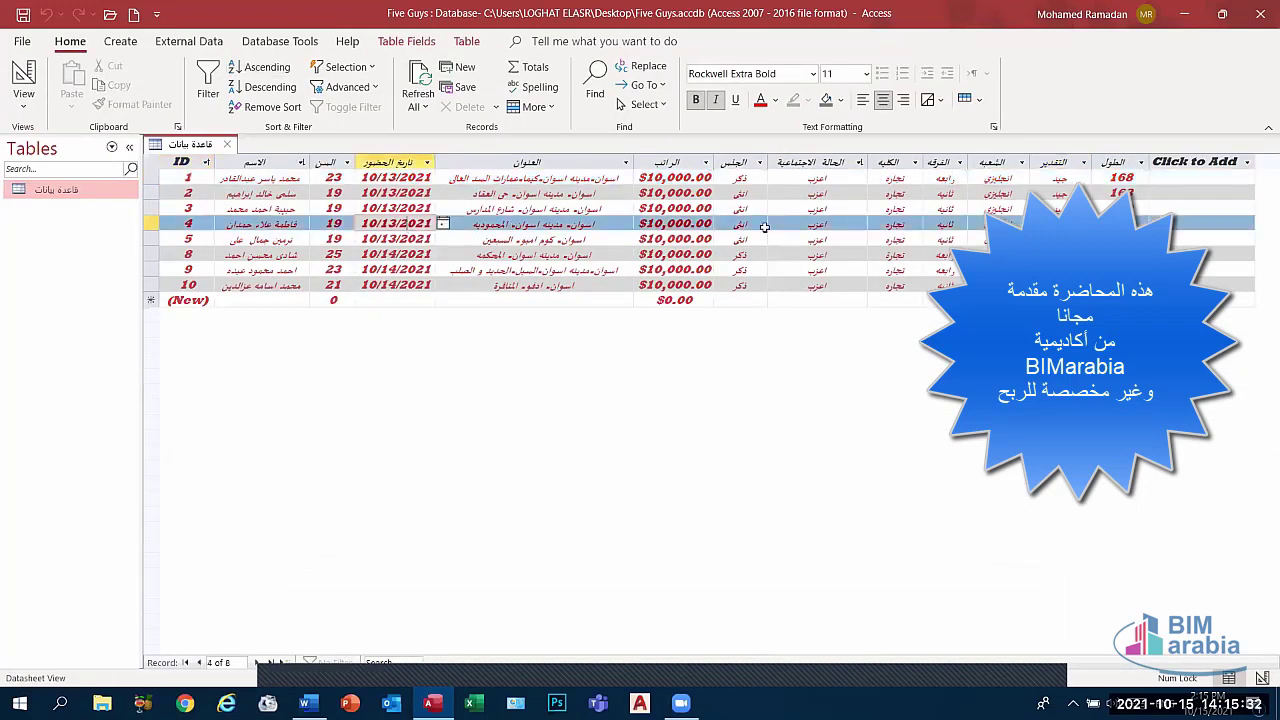
- Select record 4's fields, view the RDBMS document in Word, and relaunch Access
{"action": "left_click_drag", "start_coordinate": [949, 222], "coordinate": [983, 223]}
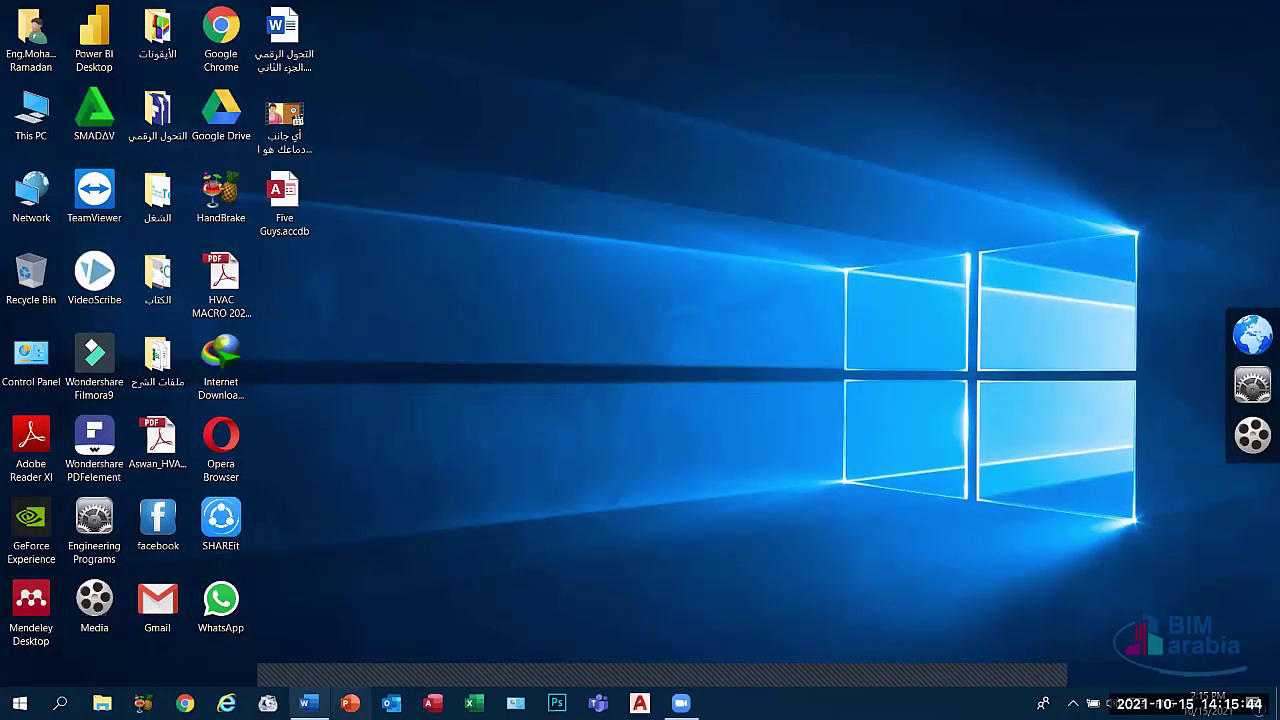
{"action": "left_click", "coordinate": [307, 703]}
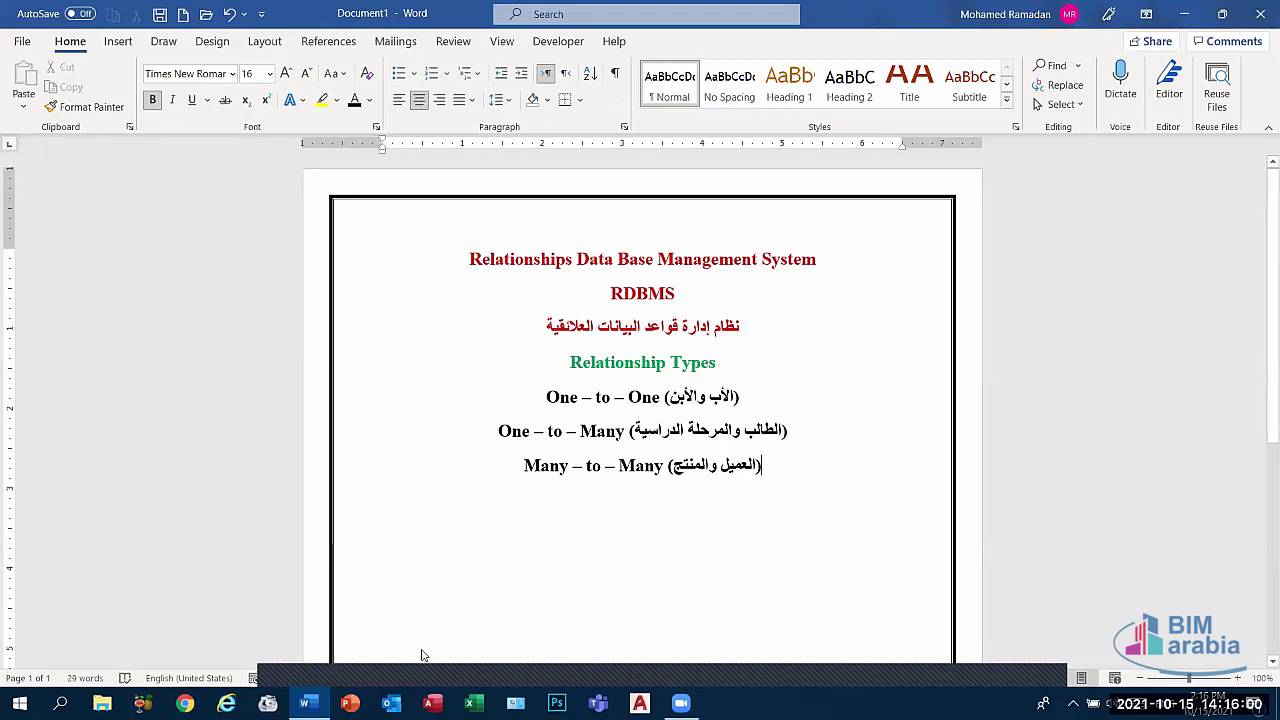
{"action": "left_click", "coordinate": [432, 703]}
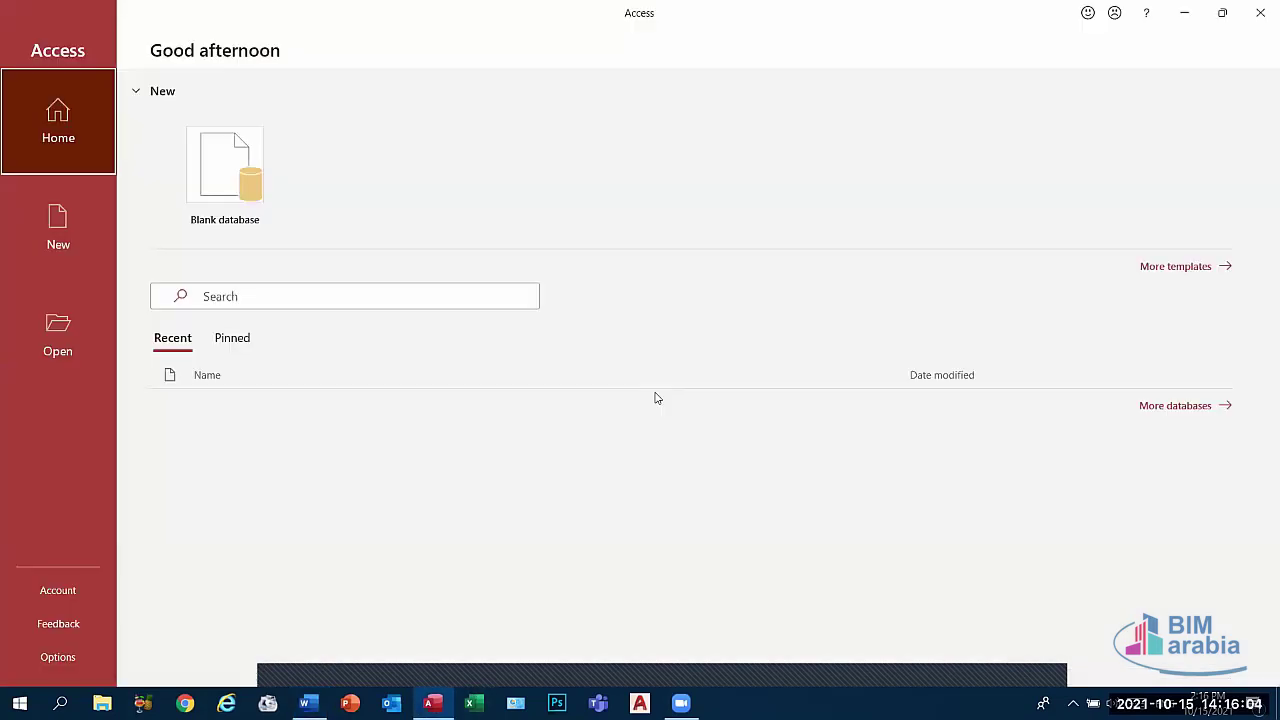
- Create blank database Database32, switch Table1 to Design view, and start entering its Arabic name
{"action": "left_click", "coordinate": [757, 243]}
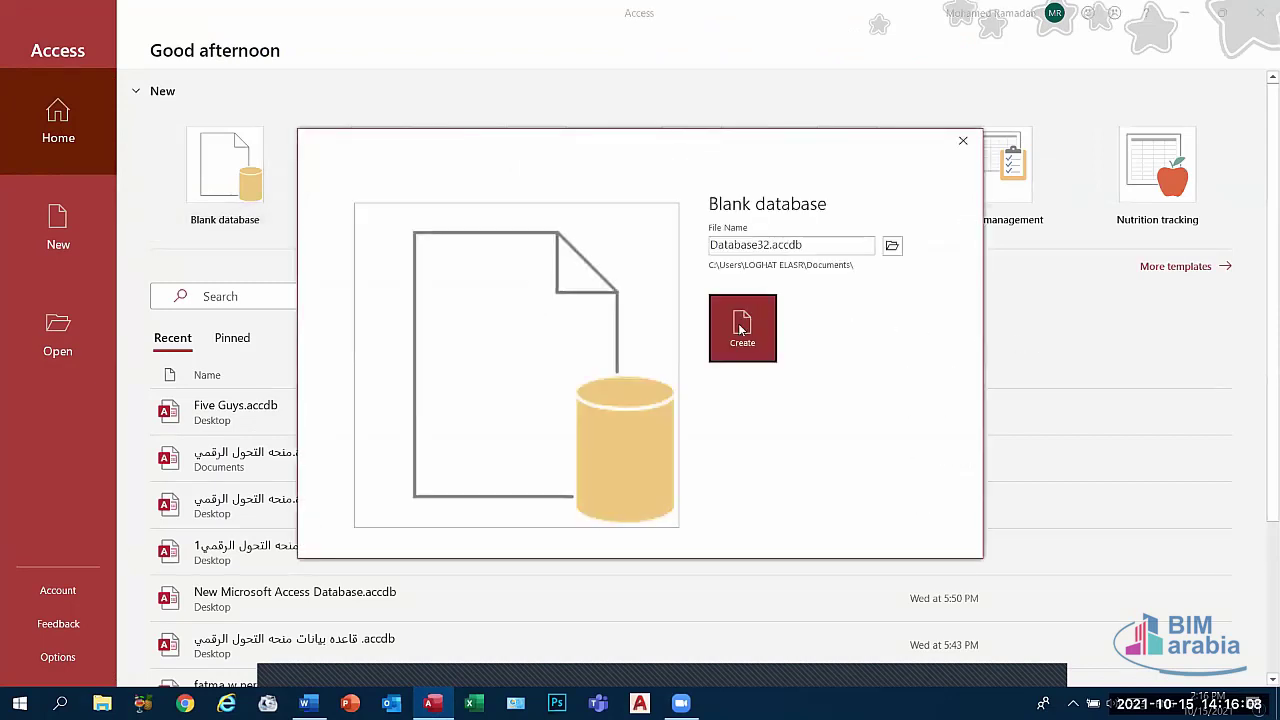
{"action": "left_click", "coordinate": [771, 325]}
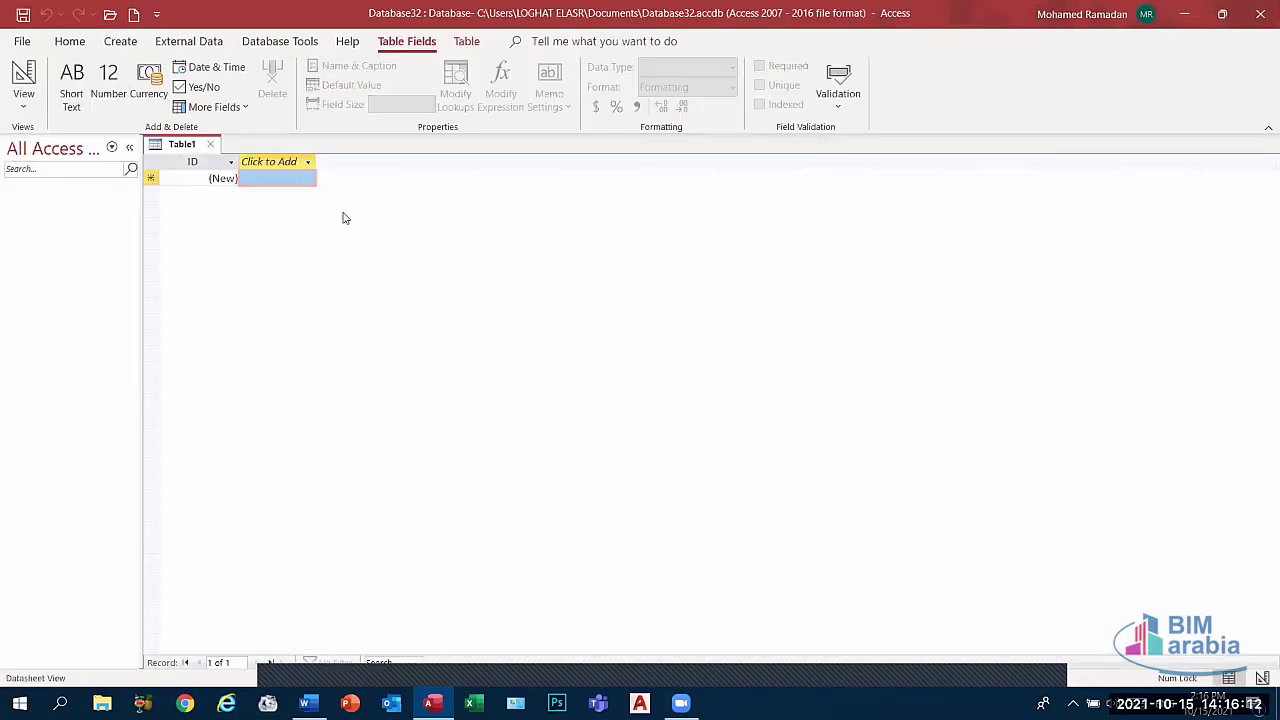
{"action": "left_click", "coordinate": [23, 100]}
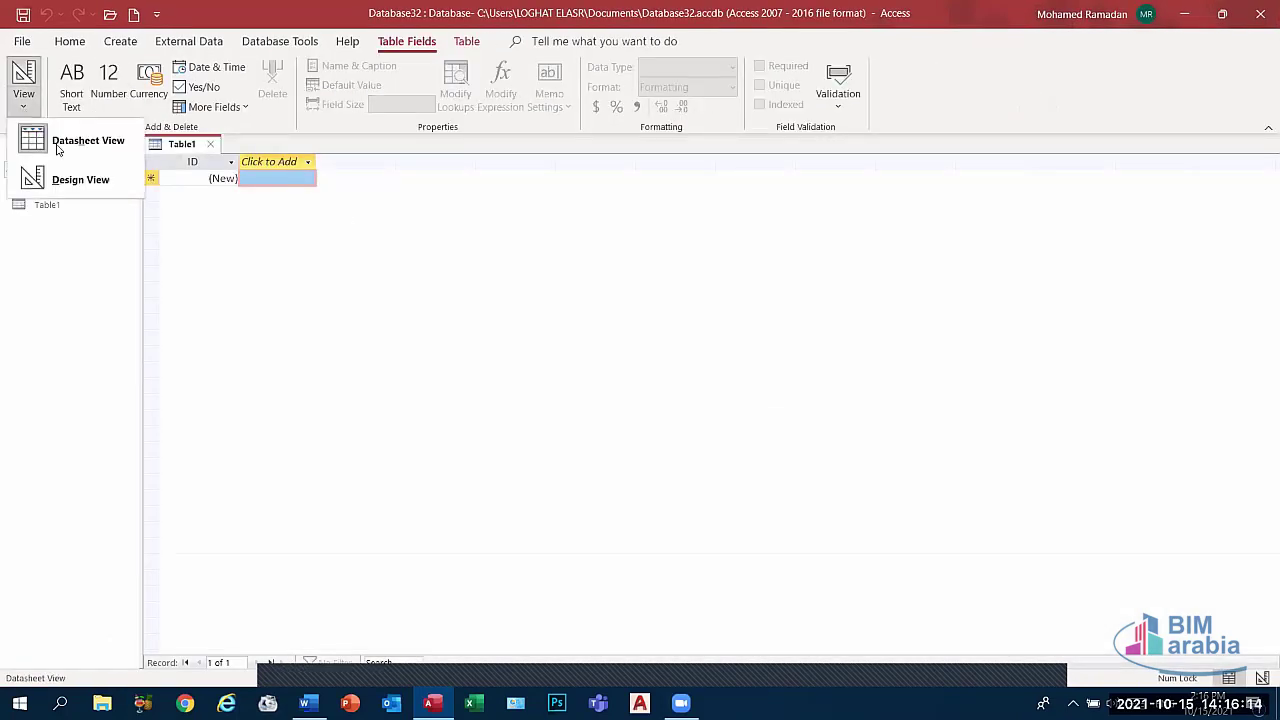
{"action": "left_click", "coordinate": [78, 180]}
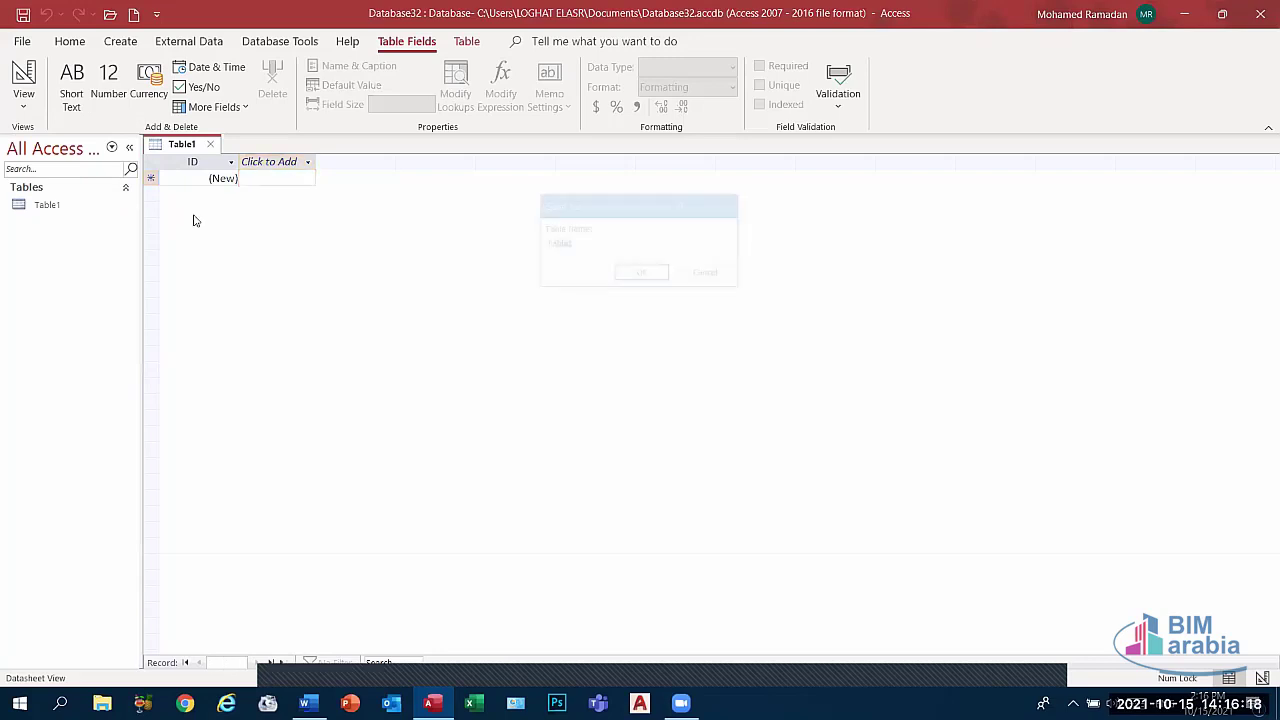
{"action": "type", "text": "h"}
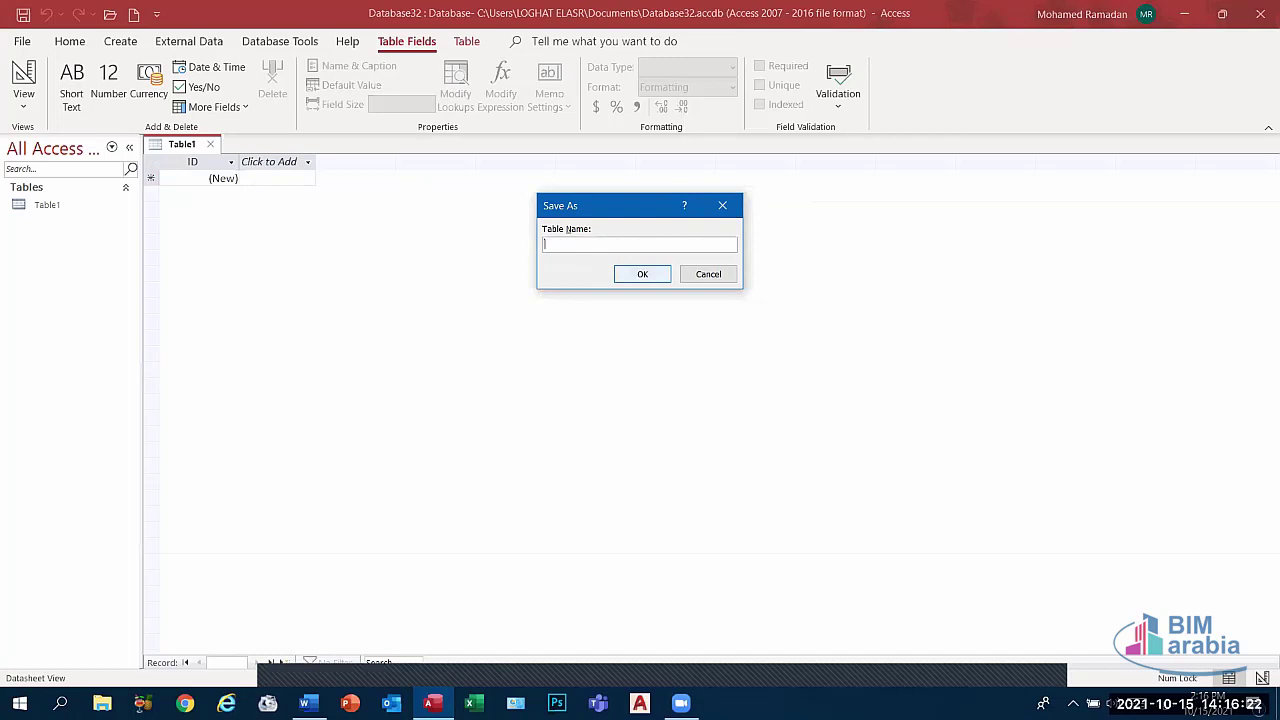
{"action": "type", "text": "أ"}
- Save the table under its Arabic name and rename the ID field to IDFather
{"action": "left_click", "coordinate": [620, 276]}
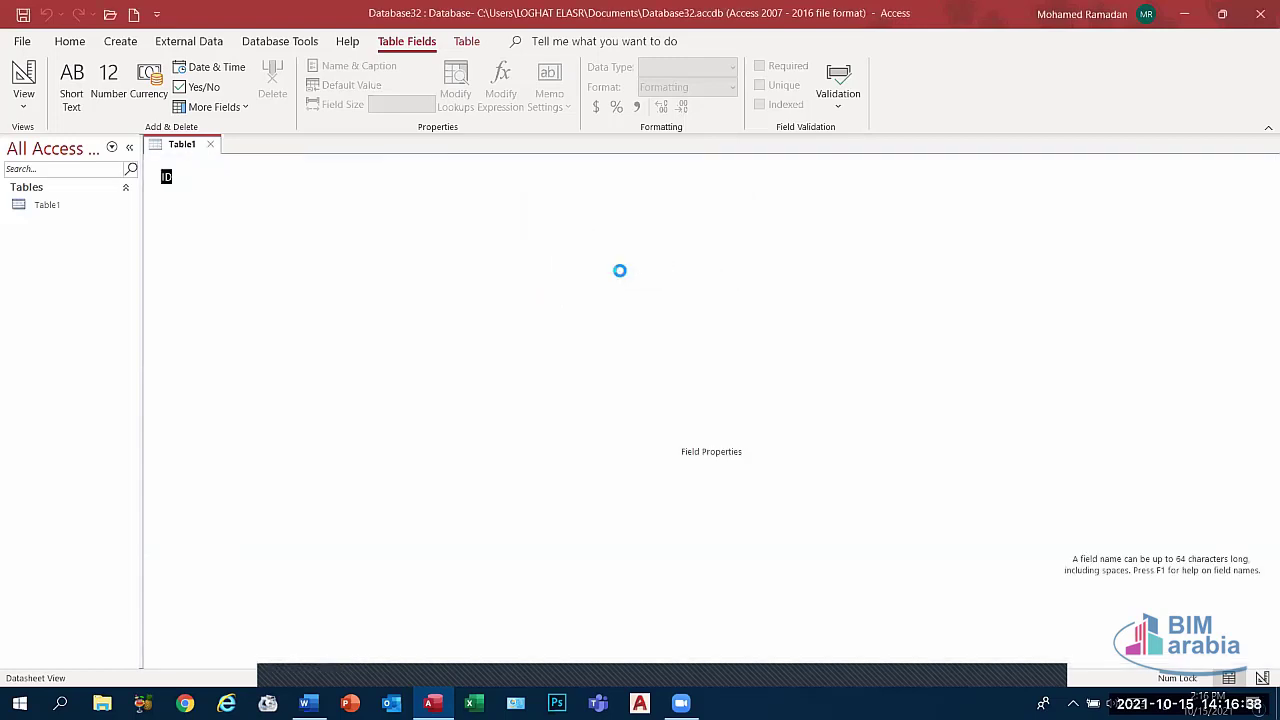
{"action": "left_click", "coordinate": [253, 176]}
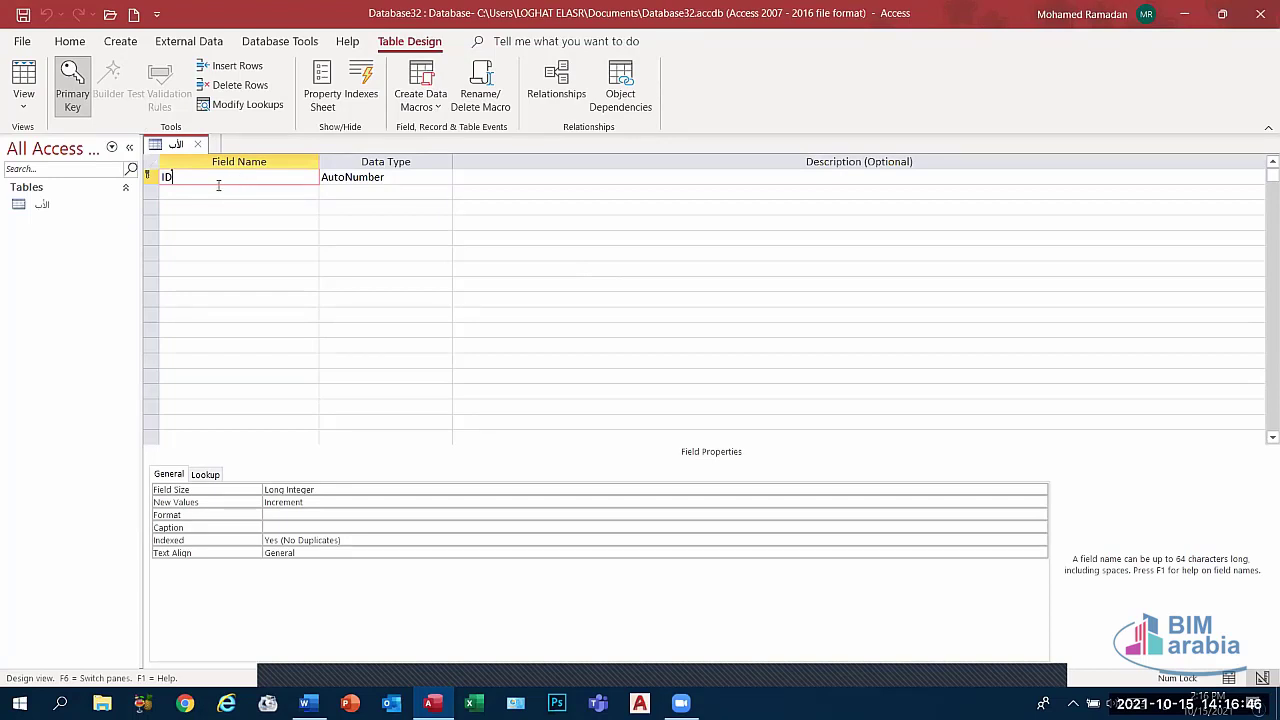
{"action": "key", "text": "Caps_Lock"}
{"action": "type", "text": "ب"}
{"action": "key", "text": "Caps_Lock"}
{"action": "type", "text": "ضفائق"}
{"action": "key", "text": "BackSpace"}
{"action": "key", "text": "BackSpace"}
{"action": "key", "text": "BackSpace"}
{"action": "key", "text": "BackSpace"}
{"action": "key", "text": "BackSpace"}
{"action": "key", "text": "Caps_Lock"}
{"action": "key", "text": "Caps_Lock"}
{"action": "type", "text": "ather"}
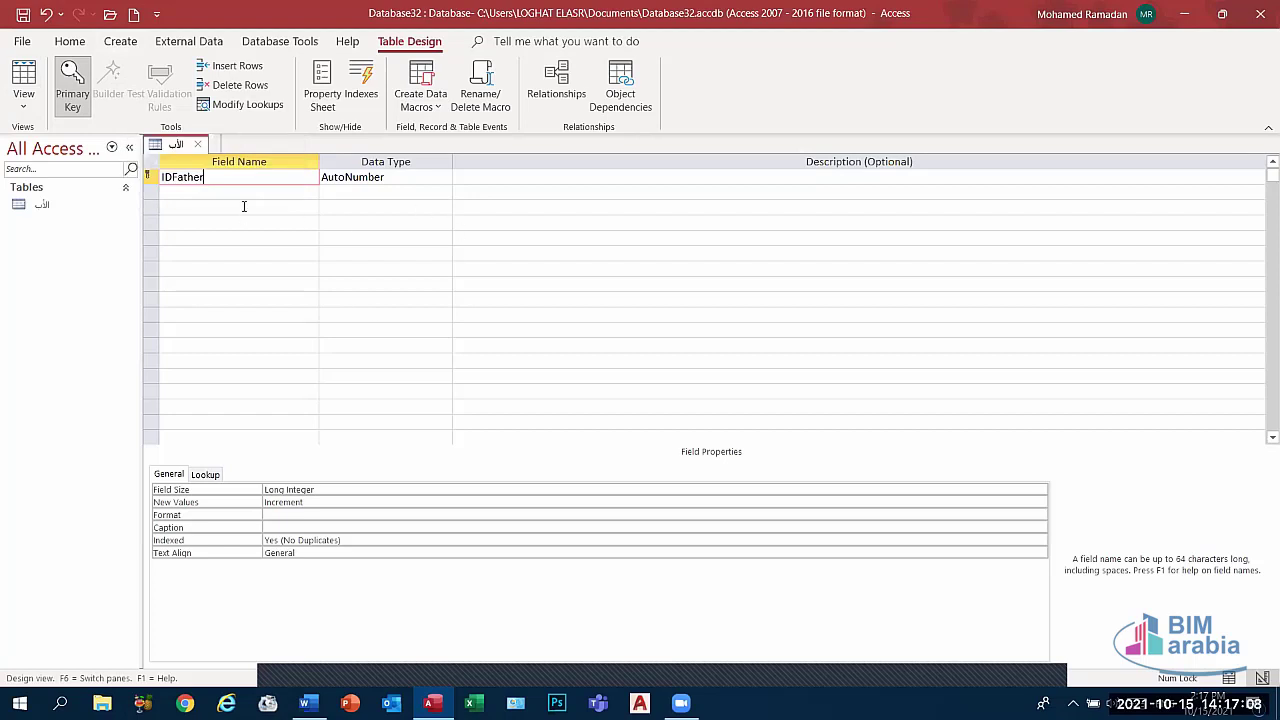
- Add a second field named Father Name with the Short Text type
{"action": "left_click", "coordinate": [240, 193]}
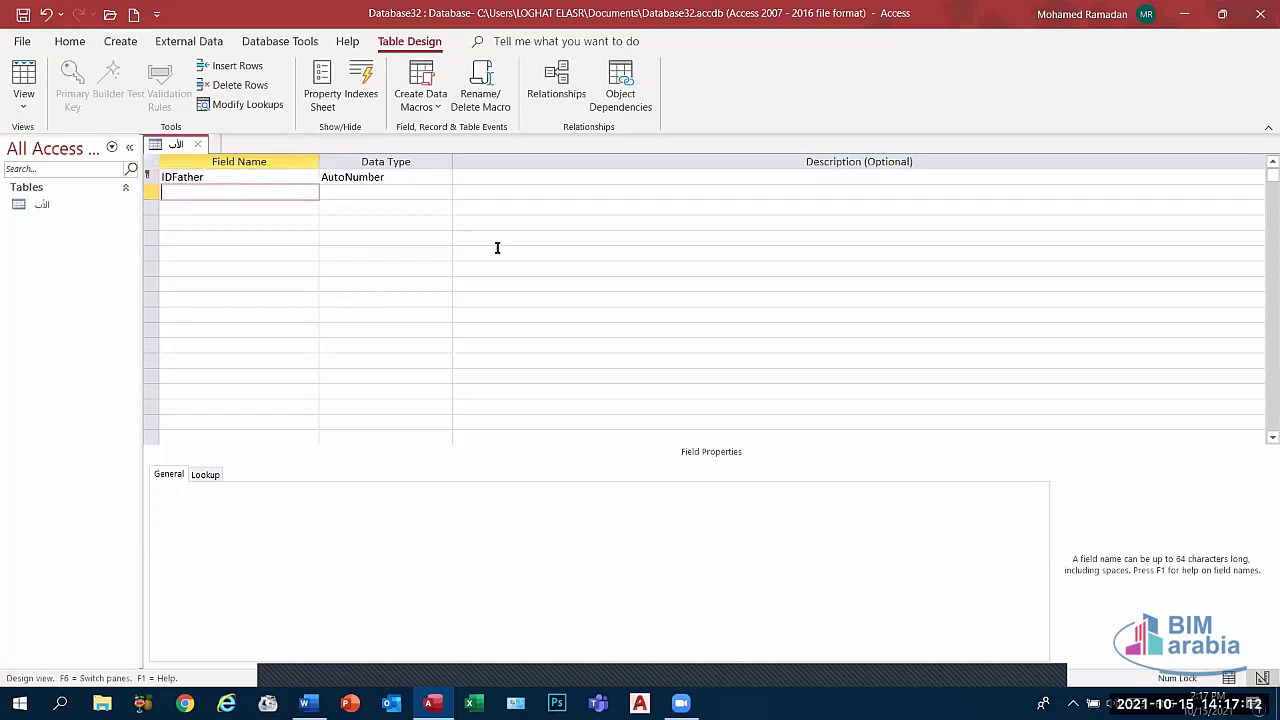
{"action": "type", "text": "Fa"}
{"action": "type", "text": "ther"}
{"action": "key", "text": "Caps_Lock"}
{"action": "type", "text": "A"}
{"action": "key", "text": "Caps_Lock"}
{"action": "type", "text": "ge"}
{"action": "key", "text": "Tab"}
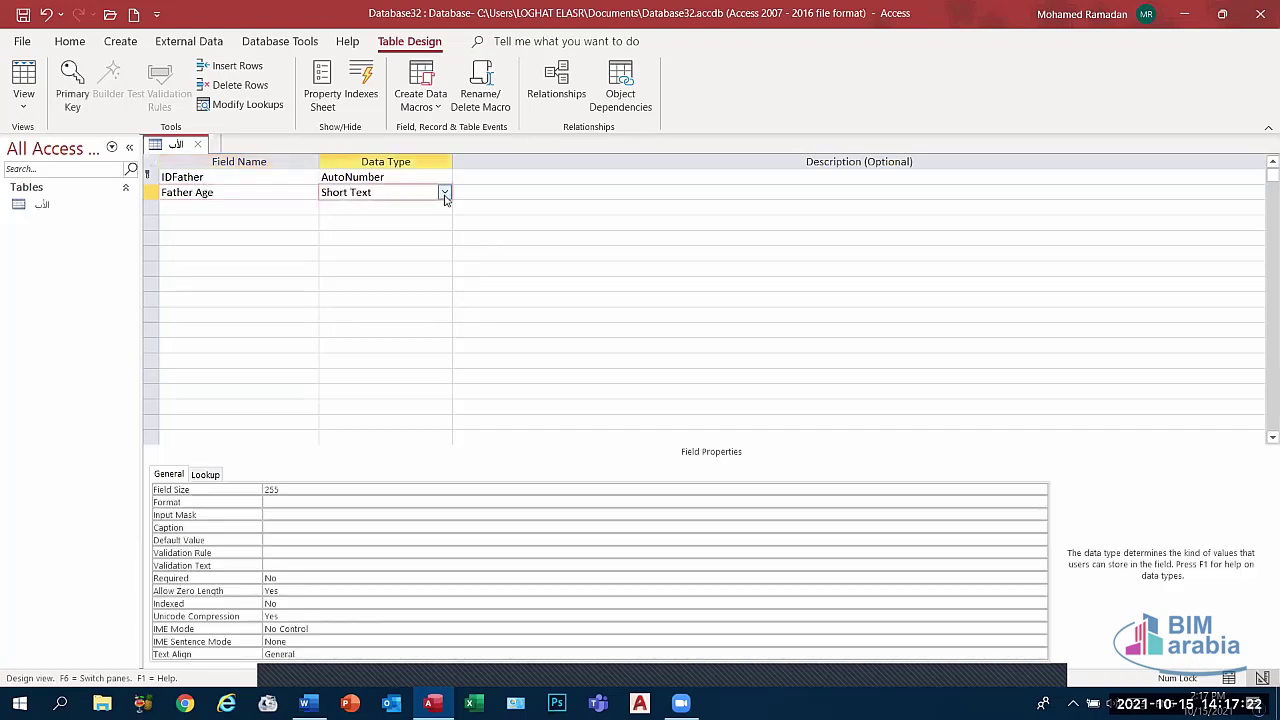
{"action": "left_click", "coordinate": [222, 192]}
{"action": "key", "text": "BackSpace"}
{"action": "key", "text": "BackSpace"}
{"action": "key", "text": "BackSpace"}
{"action": "type", "text": "Name"}
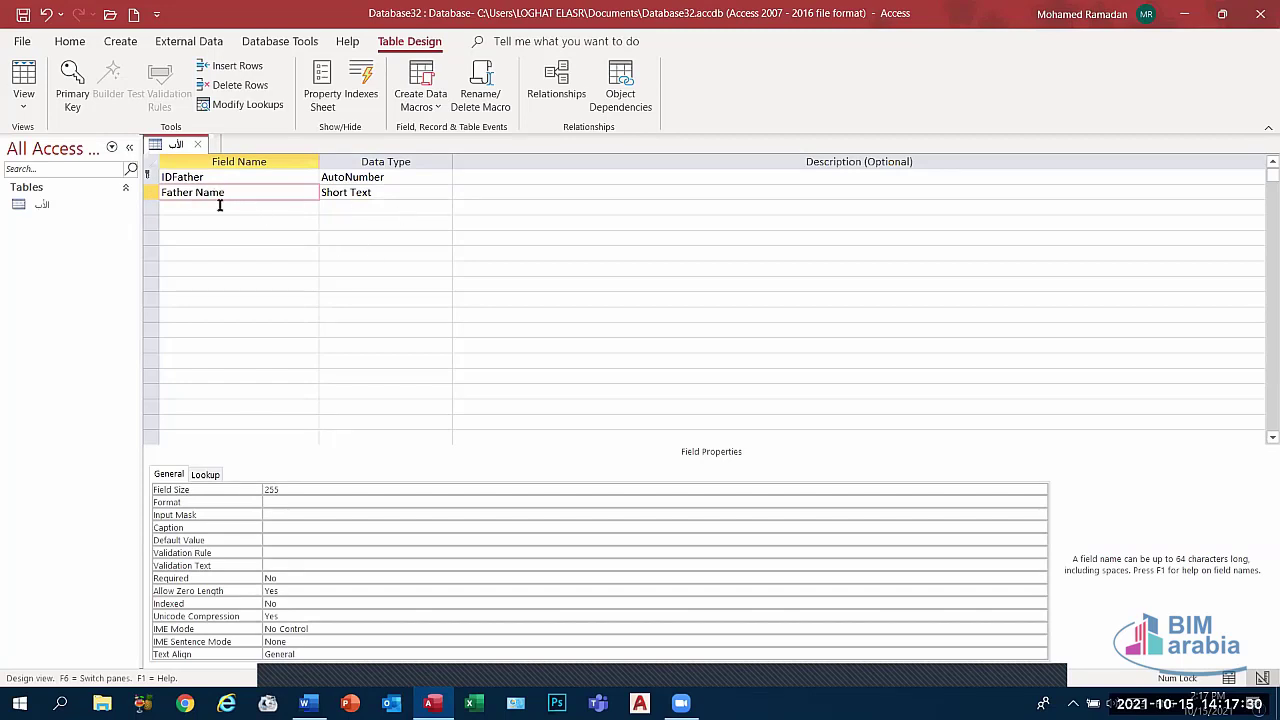
- Add a third field, Father Age, with the Number data type
{"action": "left_click", "coordinate": [226, 206]}
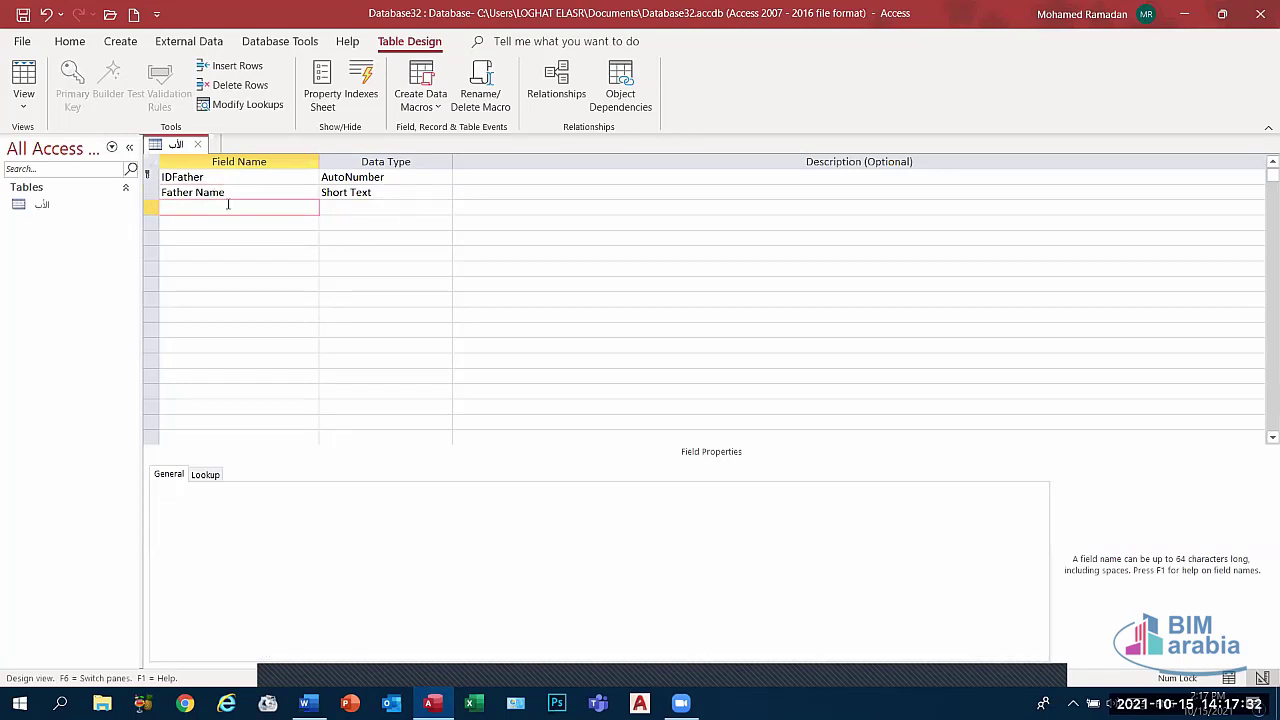
{"action": "type", "text": "Father "}
{"action": "type", "text": "Age"}
{"action": "left_click", "coordinate": [413, 205]}
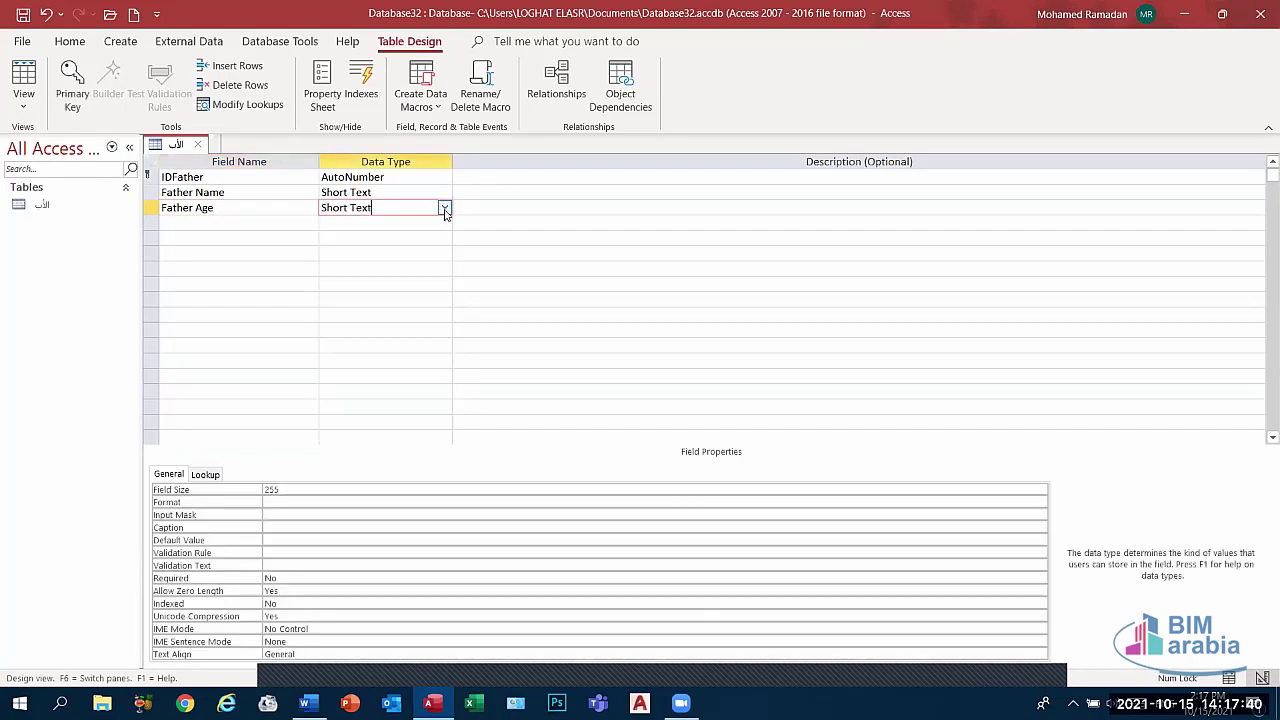
{"action": "left_click", "coordinate": [444, 207]}
{"action": "left_click", "coordinate": [352, 254]}
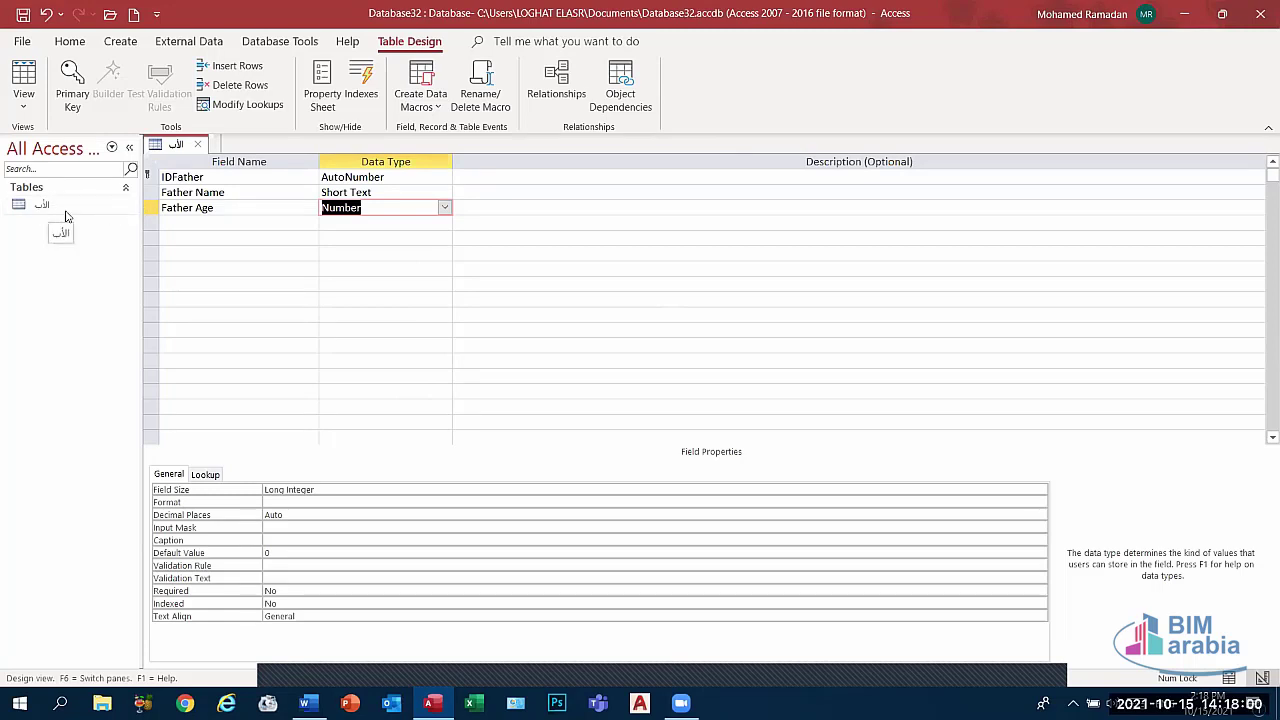
- Save and close the الأب table design
{"action": "right_click", "coordinate": [182, 145]}
{"action": "left_click", "coordinate": [227, 155]}
{"action": "right_click", "coordinate": [182, 148]}
{"action": "left_click", "coordinate": [225, 180]}
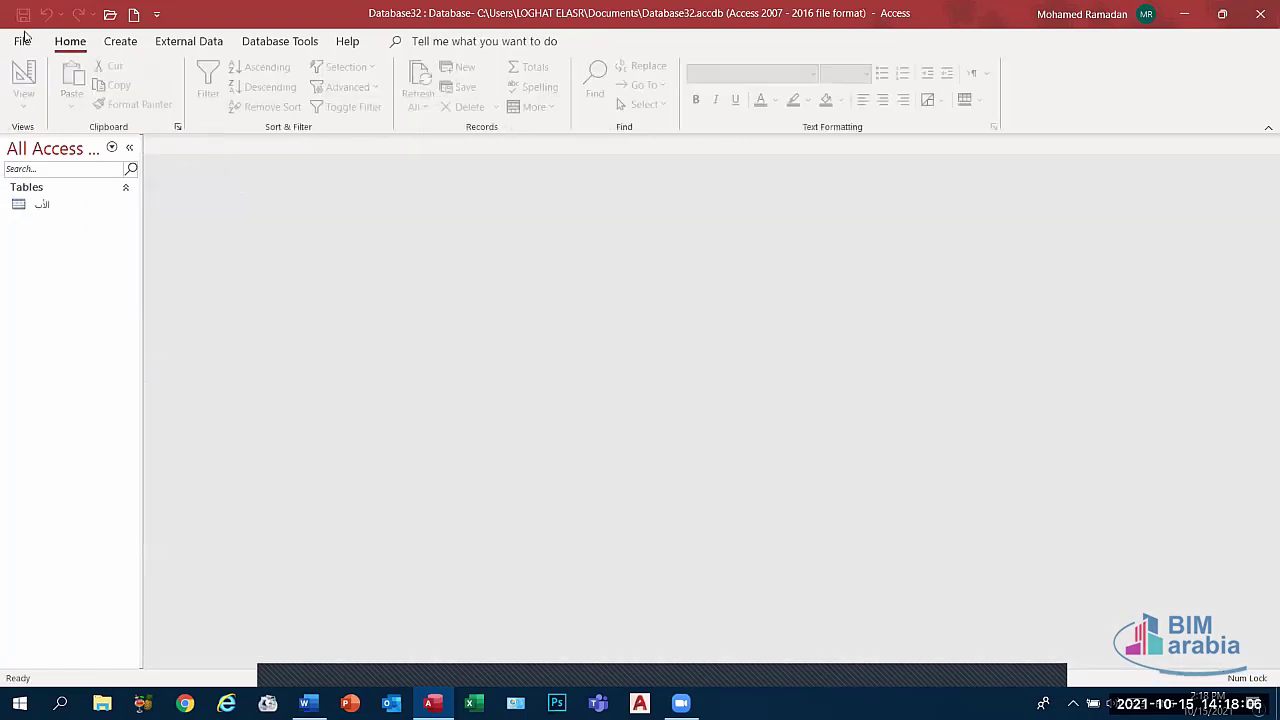
- Create another new table, switch it to Design view, and enter its Arabic name
{"action": "left_click", "coordinate": [110, 47]}
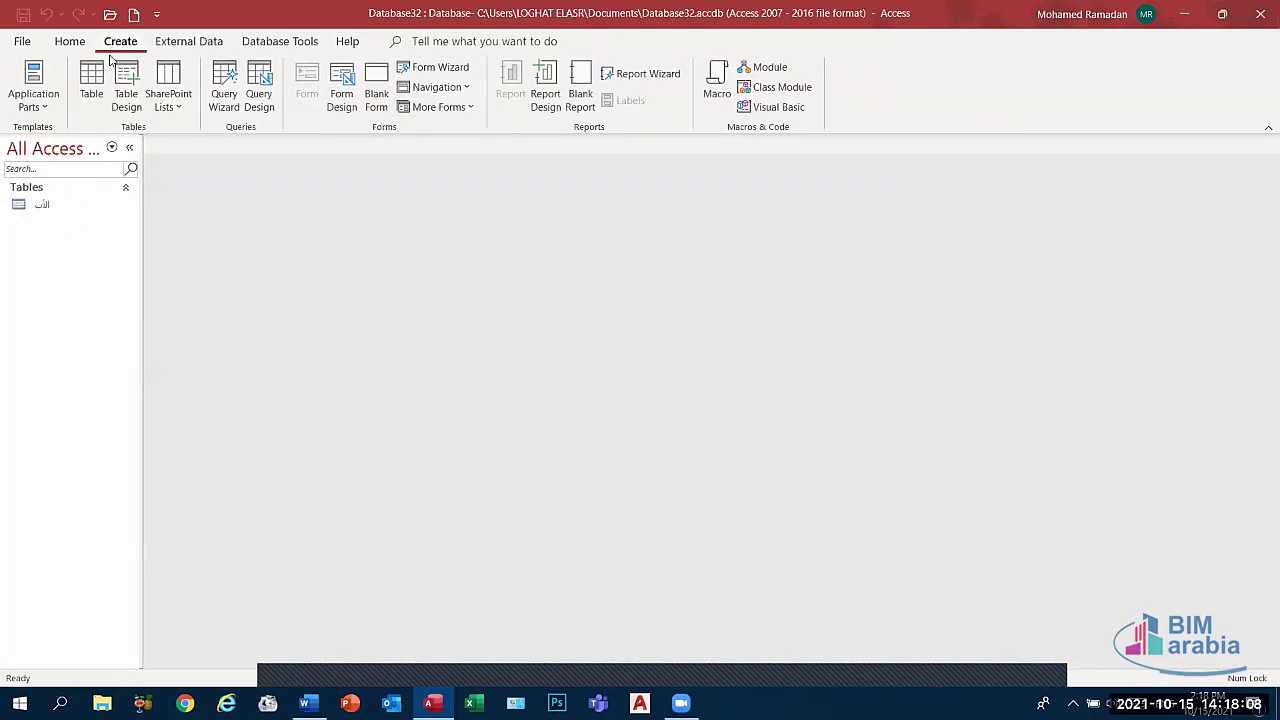
{"action": "left_click", "coordinate": [91, 80]}
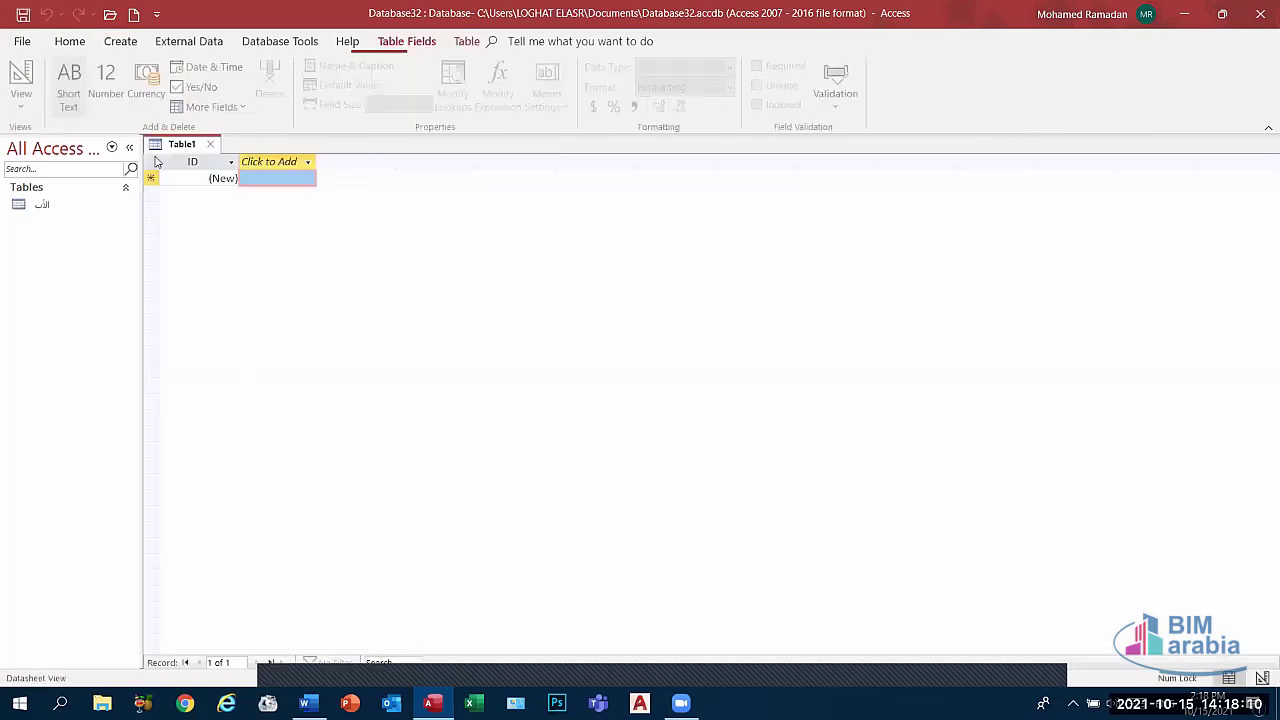
{"action": "left_click", "coordinate": [23, 108]}
{"action": "left_click", "coordinate": [75, 180]}
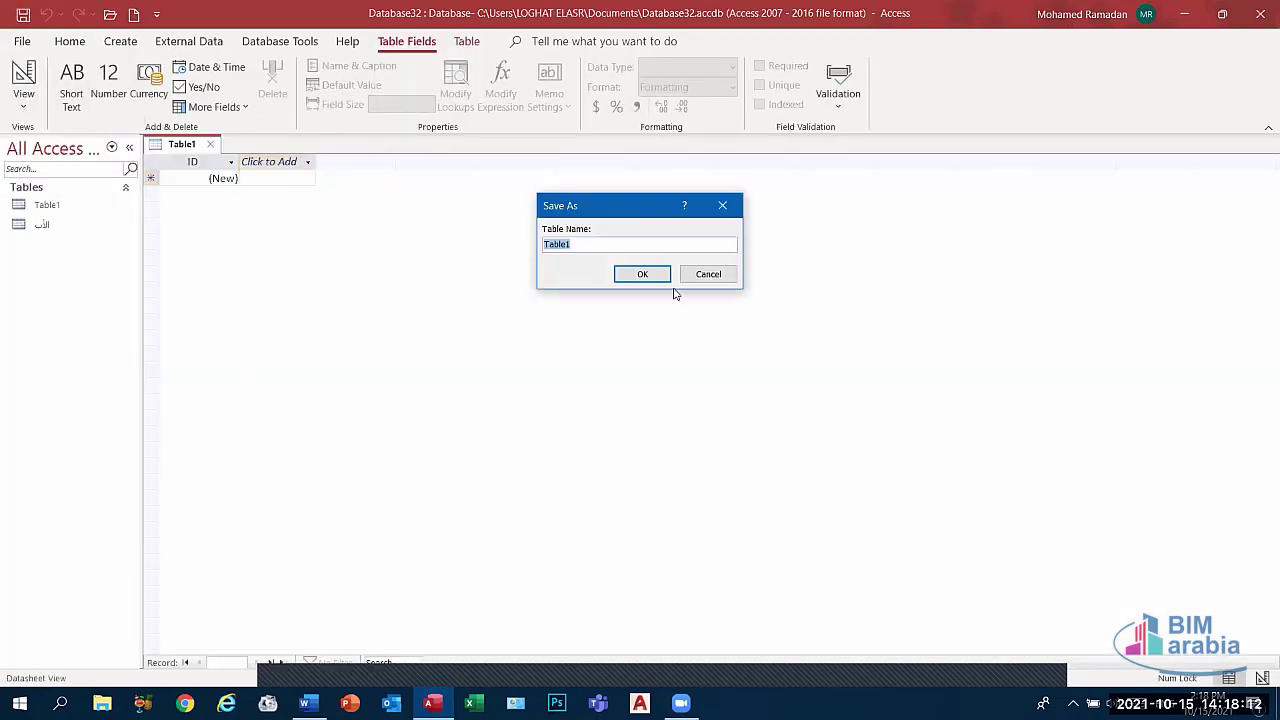
{"action": "type", "text": "h"}
{"action": "type", "text": "ال"}
{"action": "type", "text": "أب"}
- Save the new table and rename its ID field to IDSon
{"action": "left_click", "coordinate": [627, 276]}
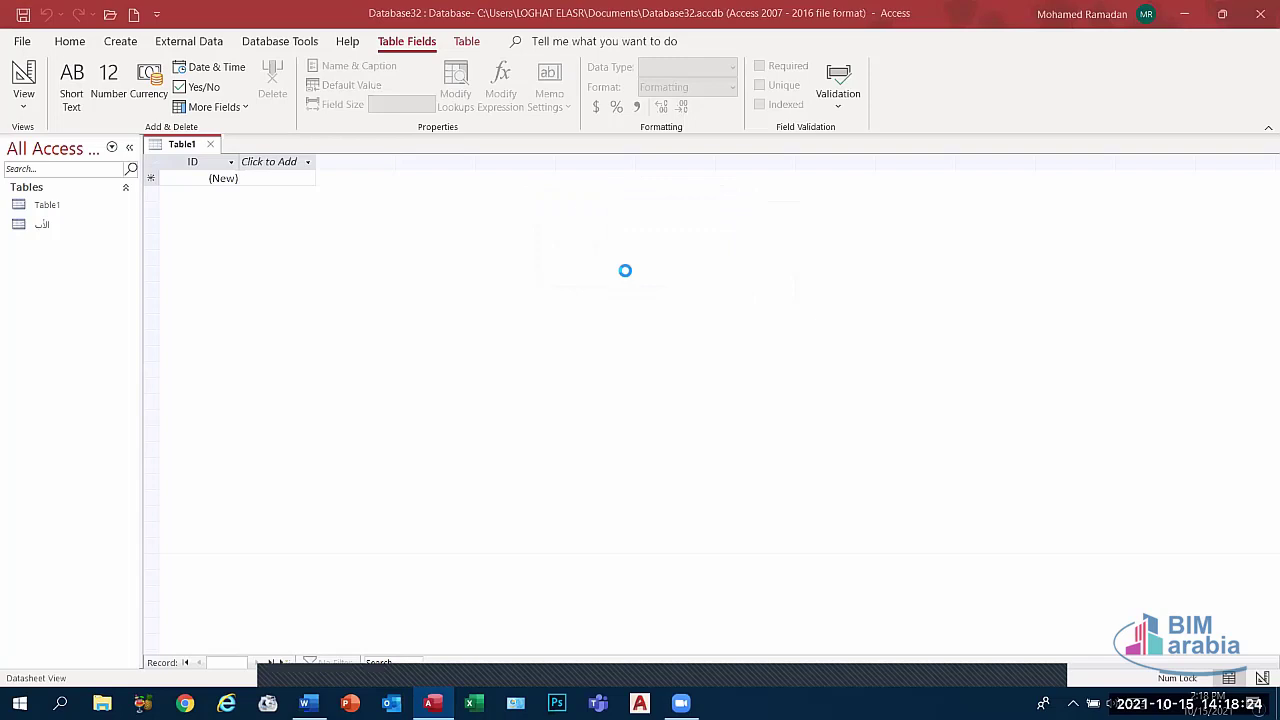
{"action": "key", "text": "Caps_Lock"}
{"action": "key", "text": "Caps_Lock"}
{"action": "type", "text": "سعر"}
{"action": "key", "text": "BackSpace"}
{"action": "key", "text": "BackSpace"}
{"action": "key", "text": "BackSpace"}
{"action": "key", "text": "Caps_Lock"}
{"action": "type", "text": "S"}
{"action": "key", "text": "Caps_Lock"}
{"action": "type", "text": "o"}
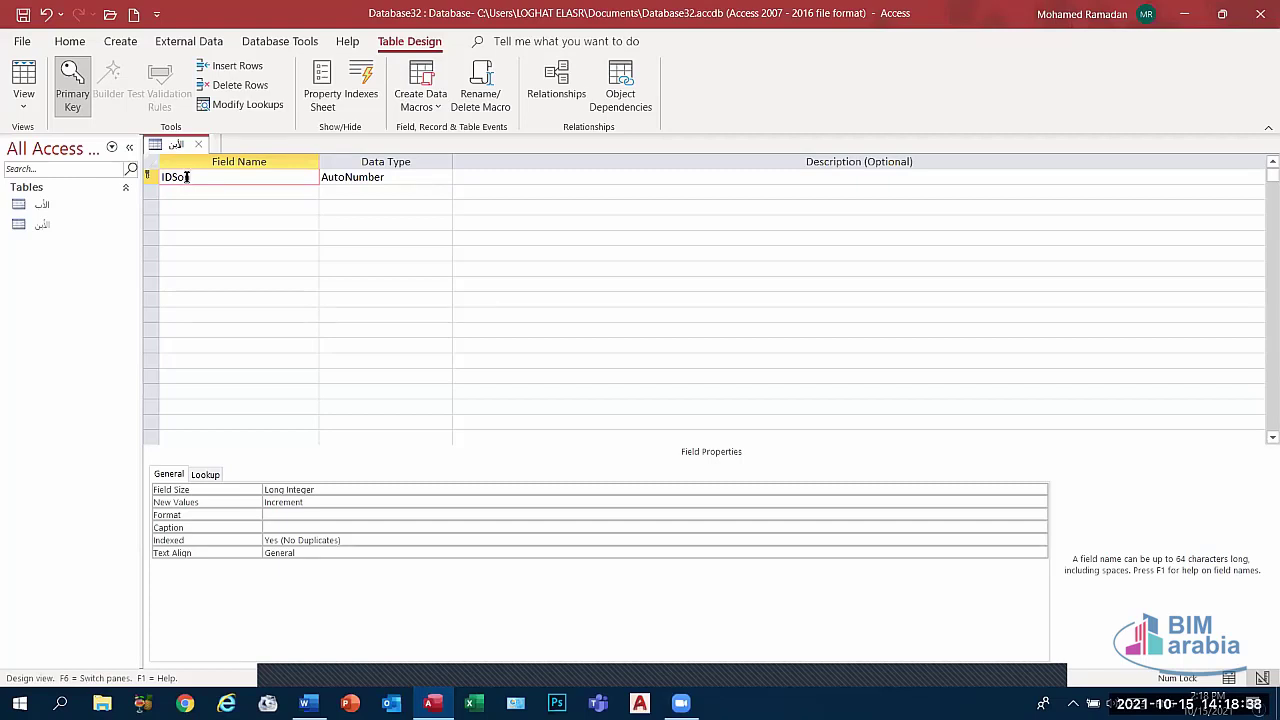
{"action": "type", "text": "n"}
- Add a Son Name field as Short Text
{"action": "left_click", "coordinate": [183, 190]}
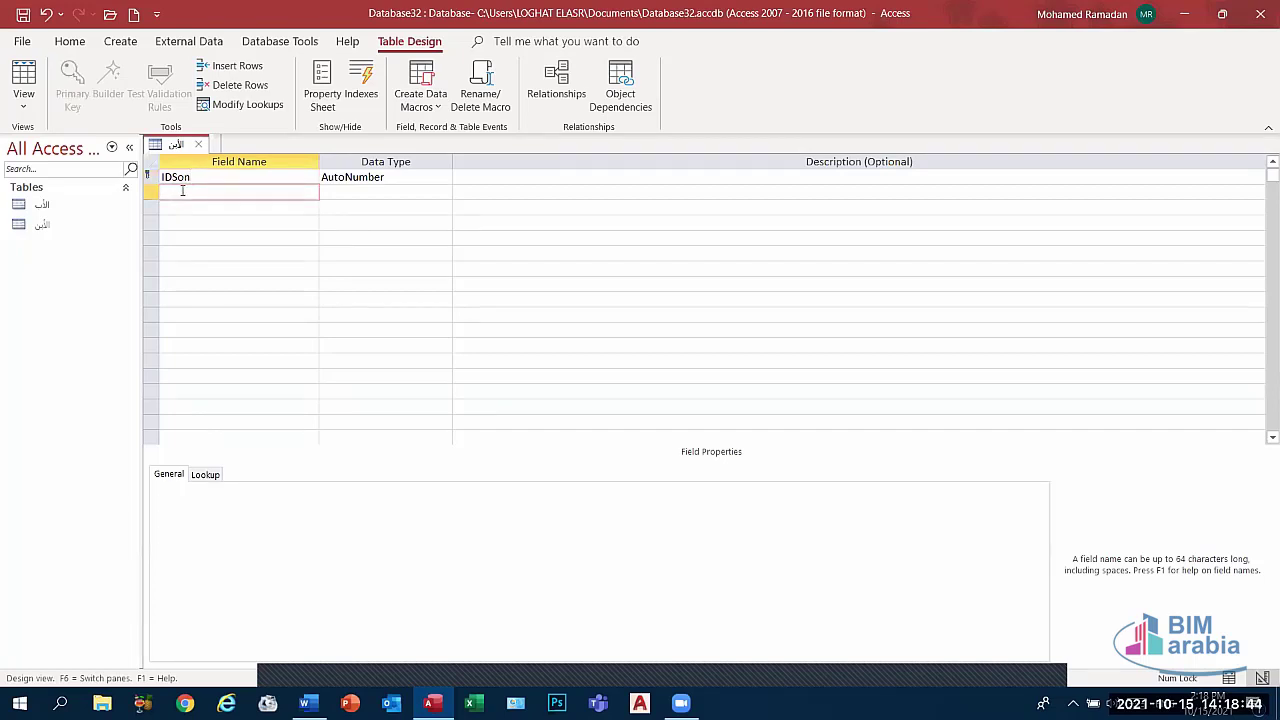
{"action": "key", "text": "Caps_Lock"}
{"action": "type", "text": "S"}
{"action": "key", "text": "Caps_Lock"}
{"action": "type", "text": "n"}
{"action": "key", "text": "Caps_Lock"}
{"action": "type", "text": "N"}
{"action": "key", "text": "Caps_Lock"}
{"action": "type", "text": "am"}
{"action": "left_click", "coordinate": [400, 178]}
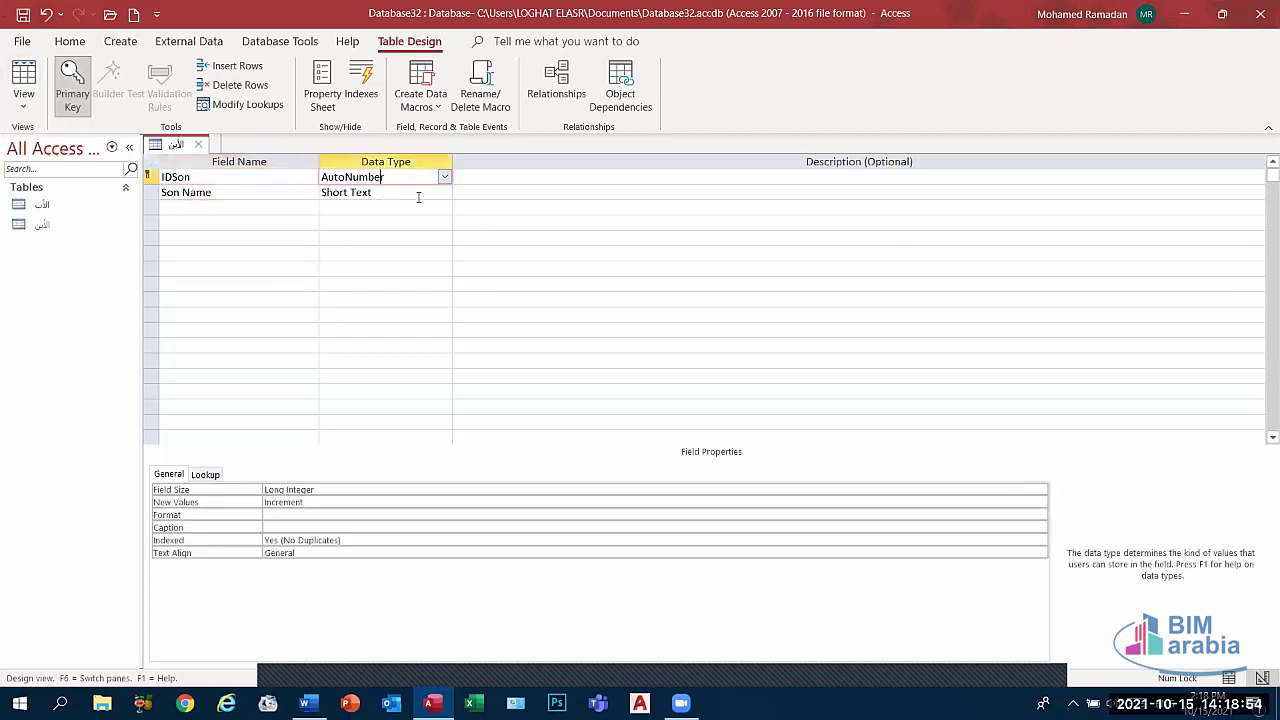
- Add a Son Age field with the Number data type
{"action": "left_click", "coordinate": [418, 197]}
{"action": "left_click", "coordinate": [205, 209]}
{"action": "key", "text": "Caps_Lock"}
{"action": "type", "text": "S"}
{"action": "key", "text": "Caps_Lock"}
{"action": "type", "text": "o"}
{"action": "key", "text": "Caps_Lock"}
{"action": "type", "text": "A"}
{"action": "key", "text": "Caps_Lock"}
{"action": "type", "text": "ge"}
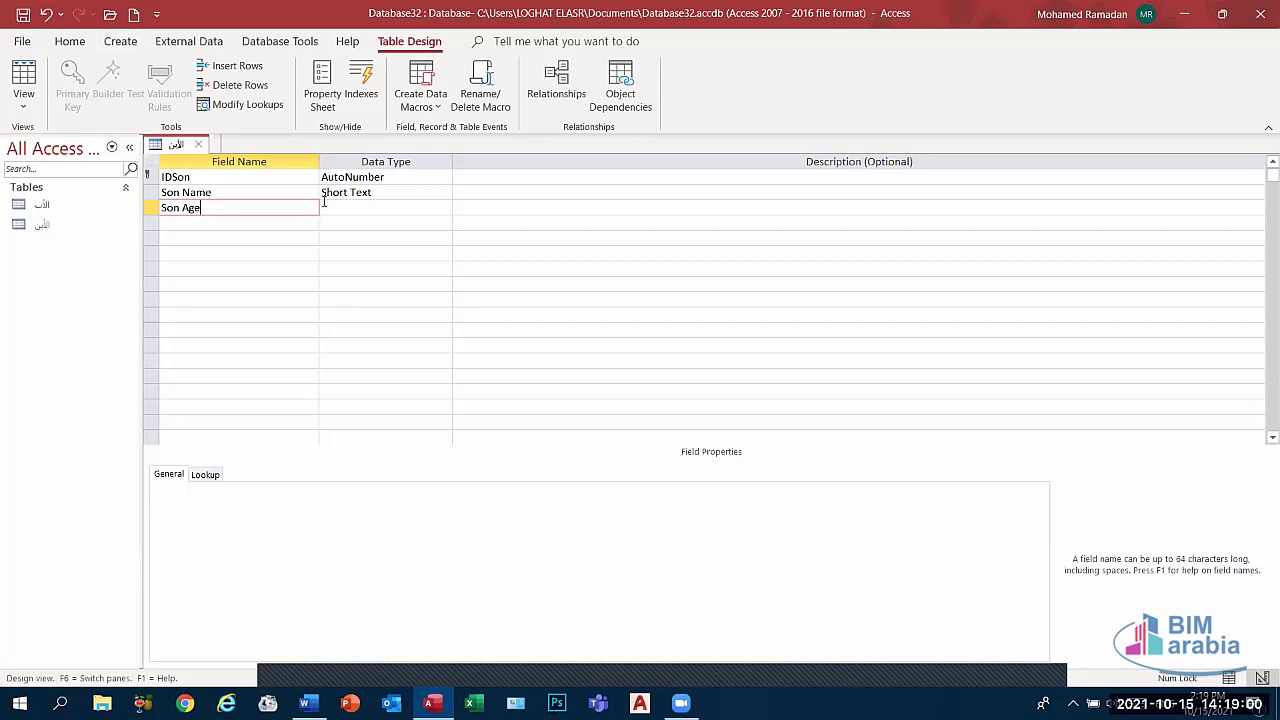
{"action": "left_click", "coordinate": [362, 208]}
{"action": "left_click", "coordinate": [443, 208]}
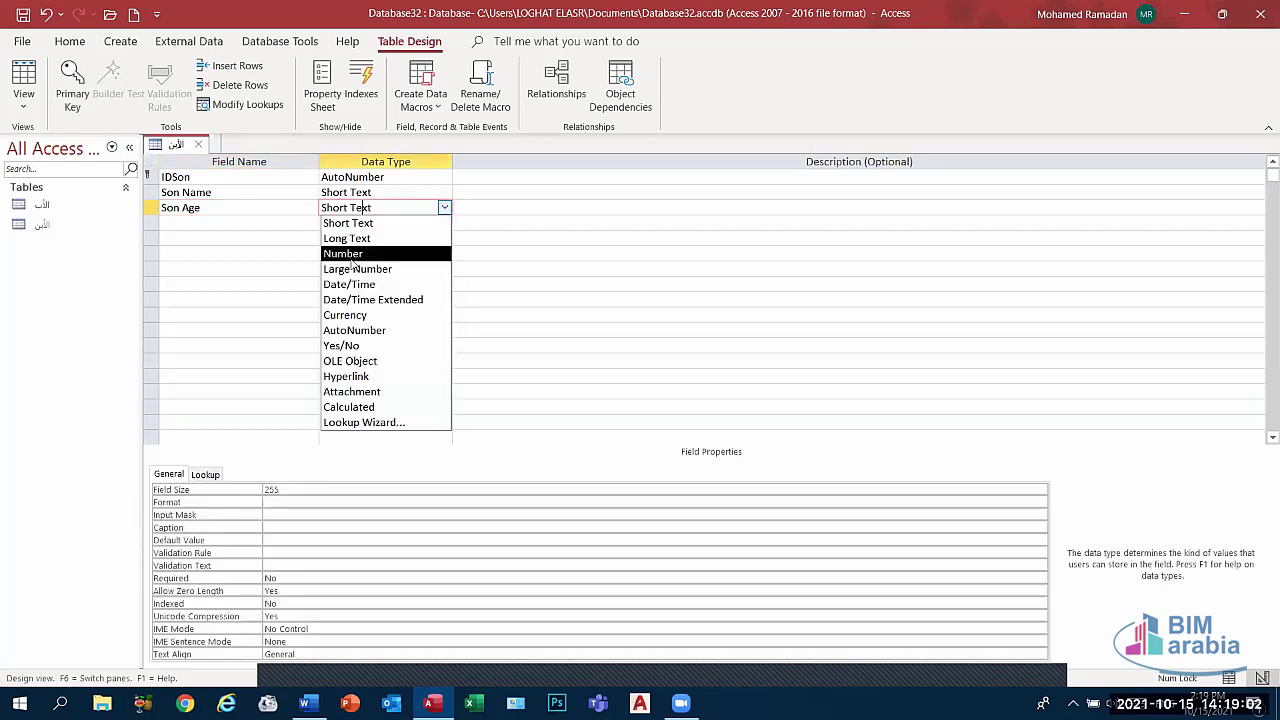
{"action": "left_click", "coordinate": [352, 254]}
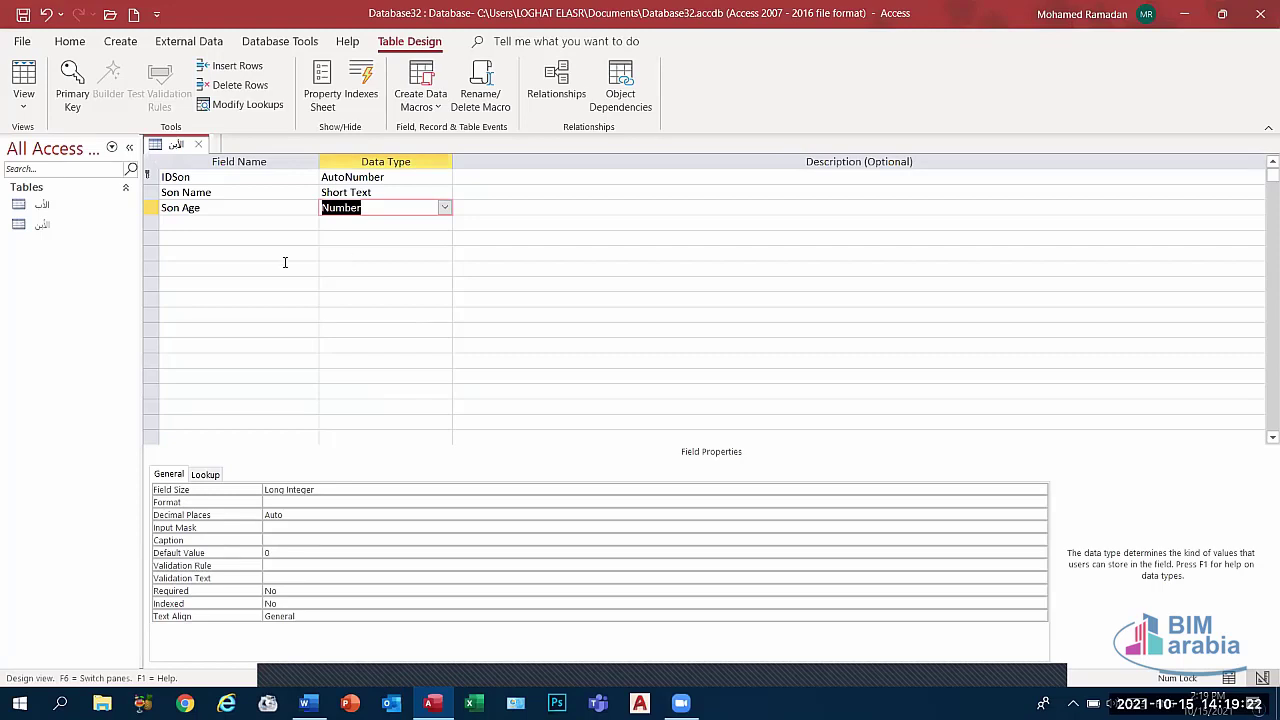
- Add an ID Father field with the Number data type
{"action": "left_click", "coordinate": [205, 220]}
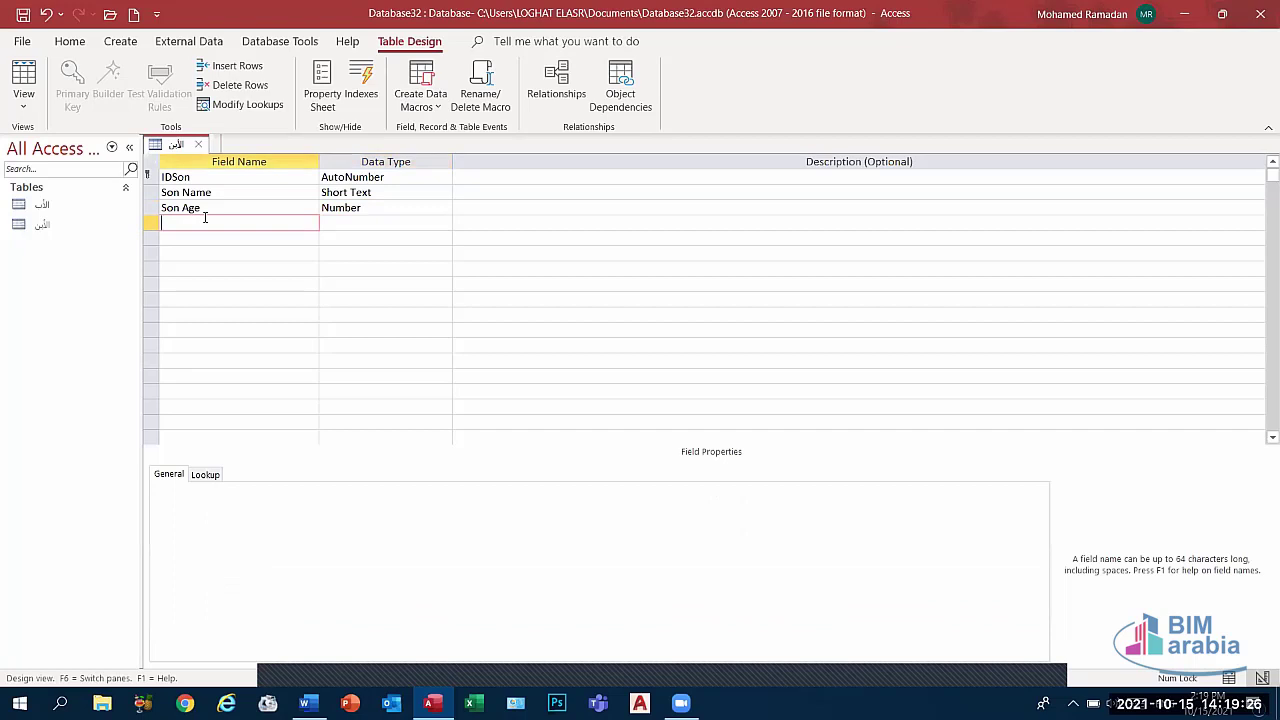
{"action": "key", "text": "Caps_Lock"}
{"action": "type", "text": "ID"}
{"action": "key", "text": "Caps_Lock"}
{"action": "key", "text": "Caps_Lock"}
{"action": "type", "text": "F"}
{"action": "key", "text": "Caps_Lock"}
{"action": "type", "text": "ather"}
{"action": "left_click", "coordinate": [347, 222]}
{"action": "left_click", "coordinate": [444, 223]}
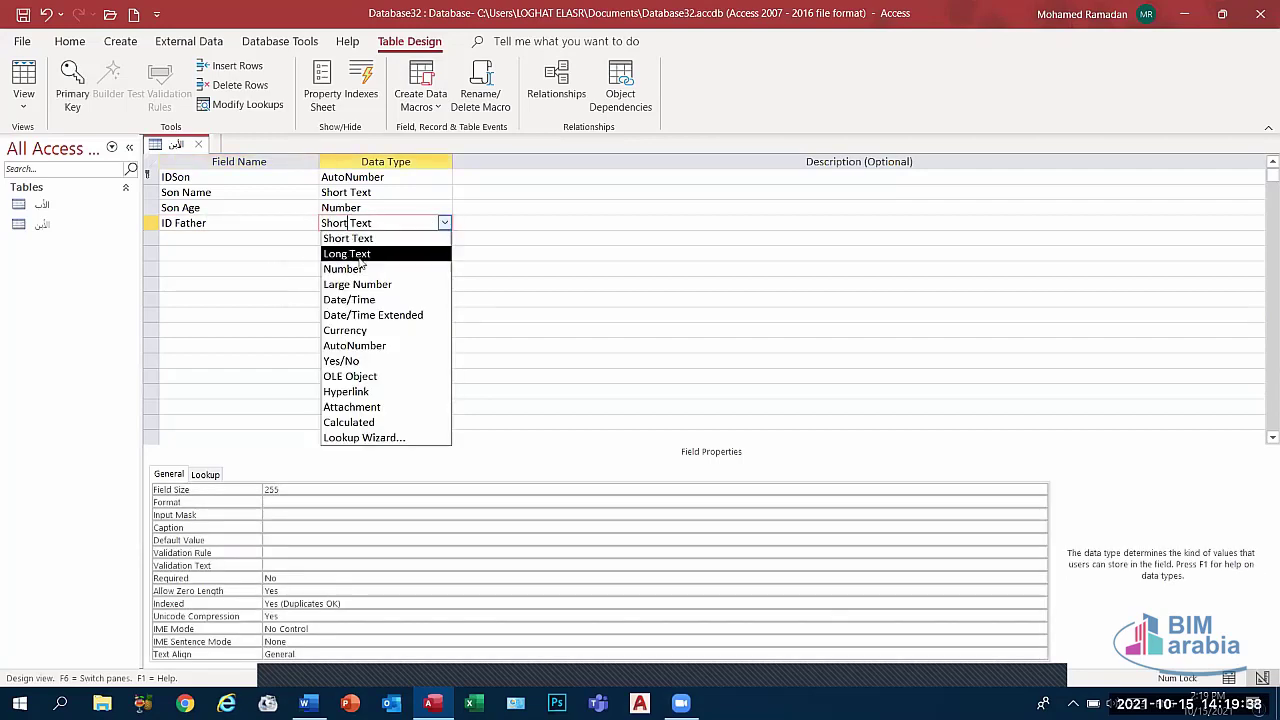
{"action": "left_click", "coordinate": [337, 261]}
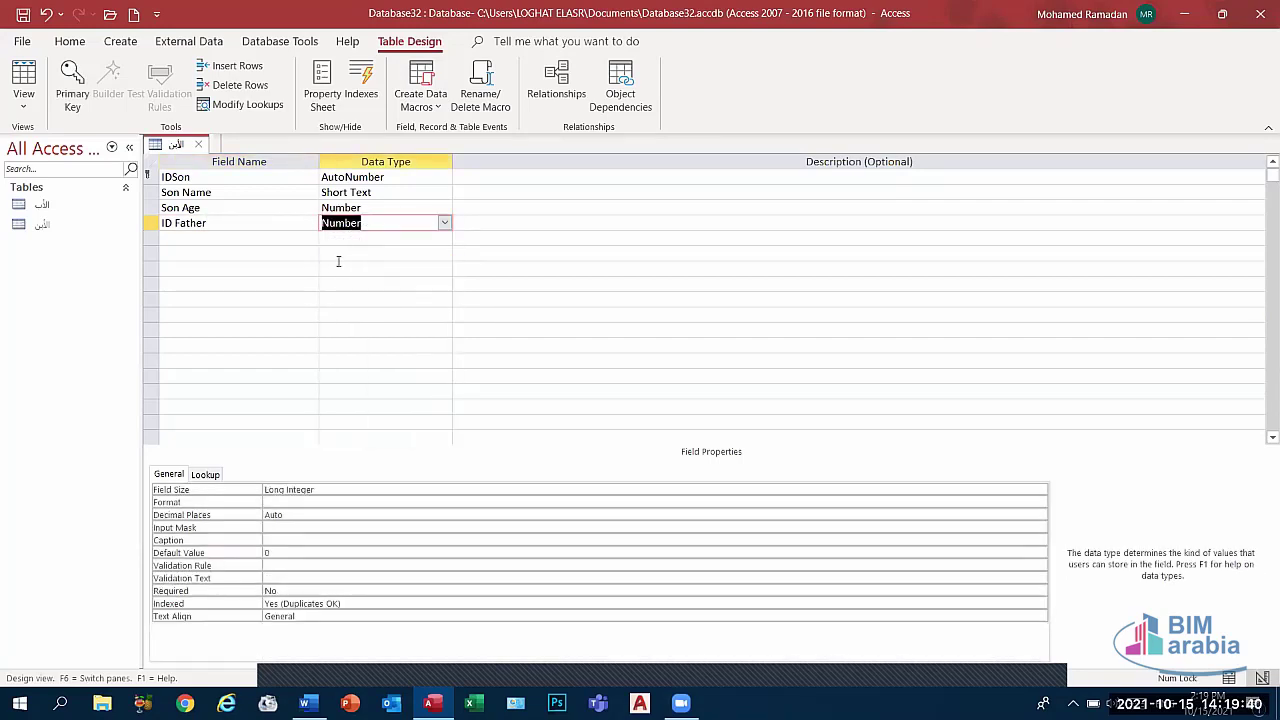
- Save and close the son table design
{"action": "right_click", "coordinate": [176, 147]}
{"action": "left_click", "coordinate": [213, 160]}
{"action": "right_click", "coordinate": [176, 147]}
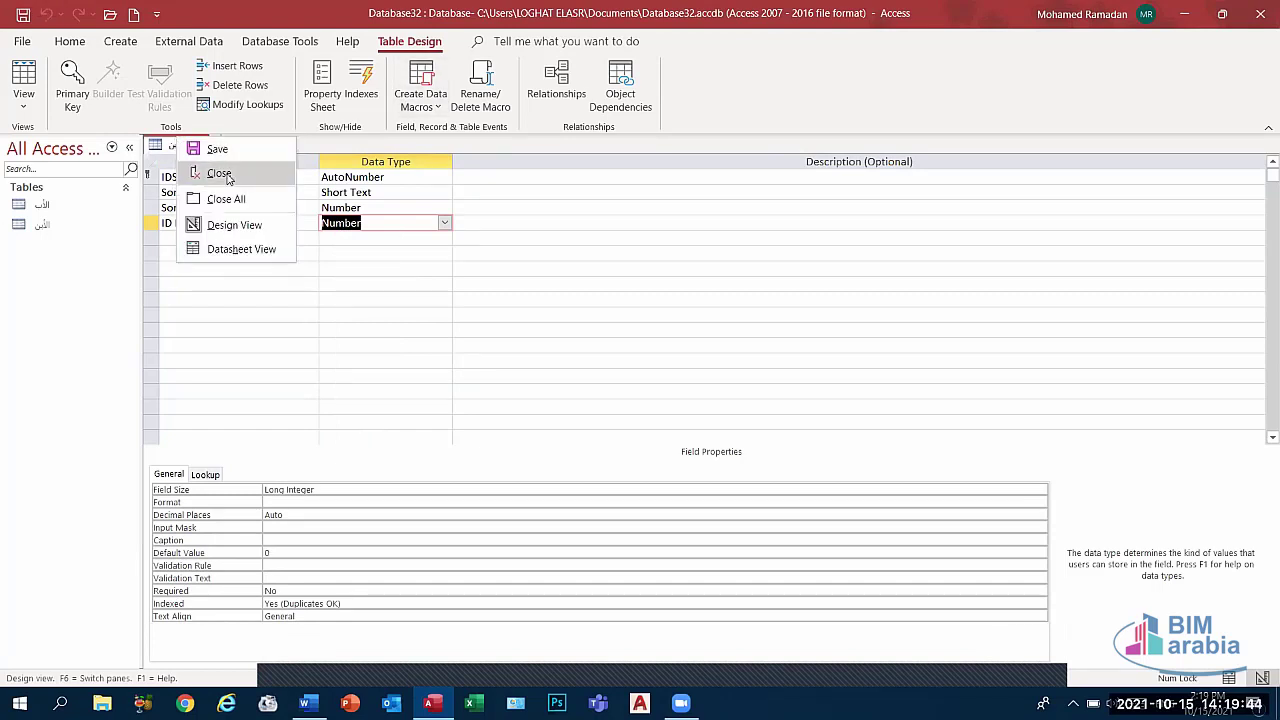
{"action": "left_click", "coordinate": [228, 182]}
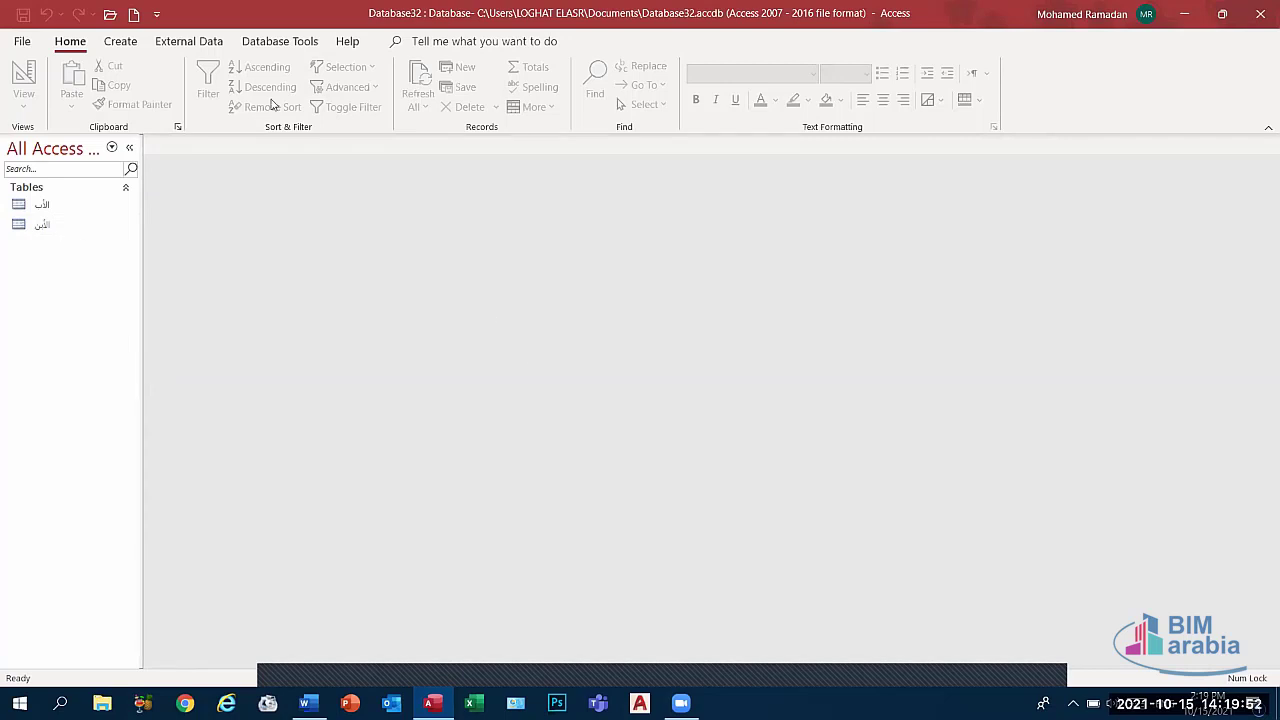
{"action": "left_click", "coordinate": [281, 45]}
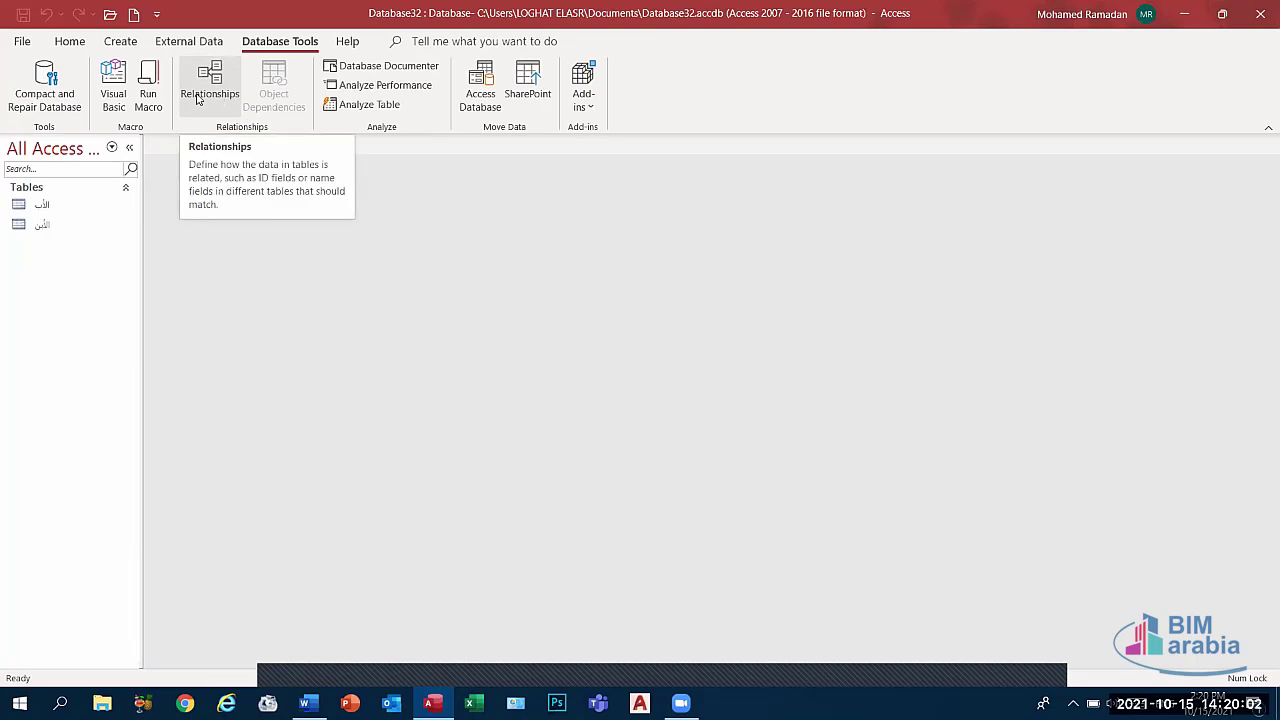
{"action": "left_click", "coordinate": [198, 98]}
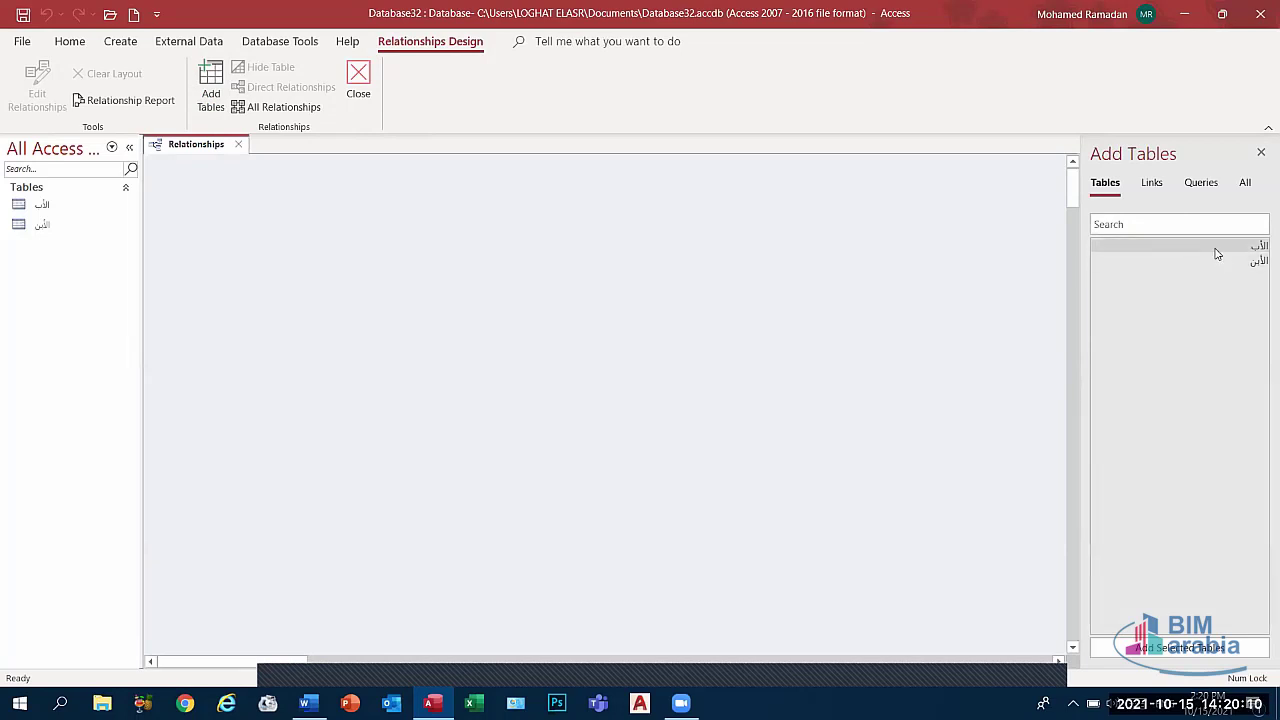
{"action": "left_click", "coordinate": [1217, 253]}
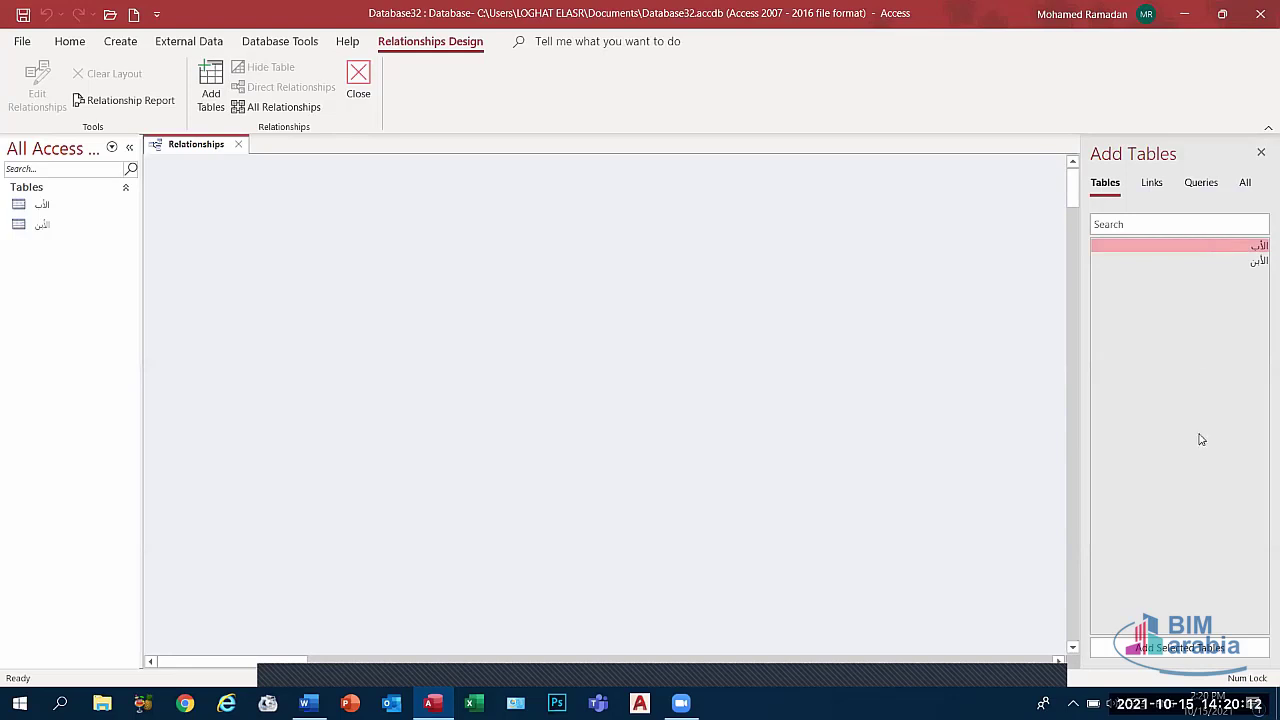
{"action": "left_click", "coordinate": [1162, 649]}
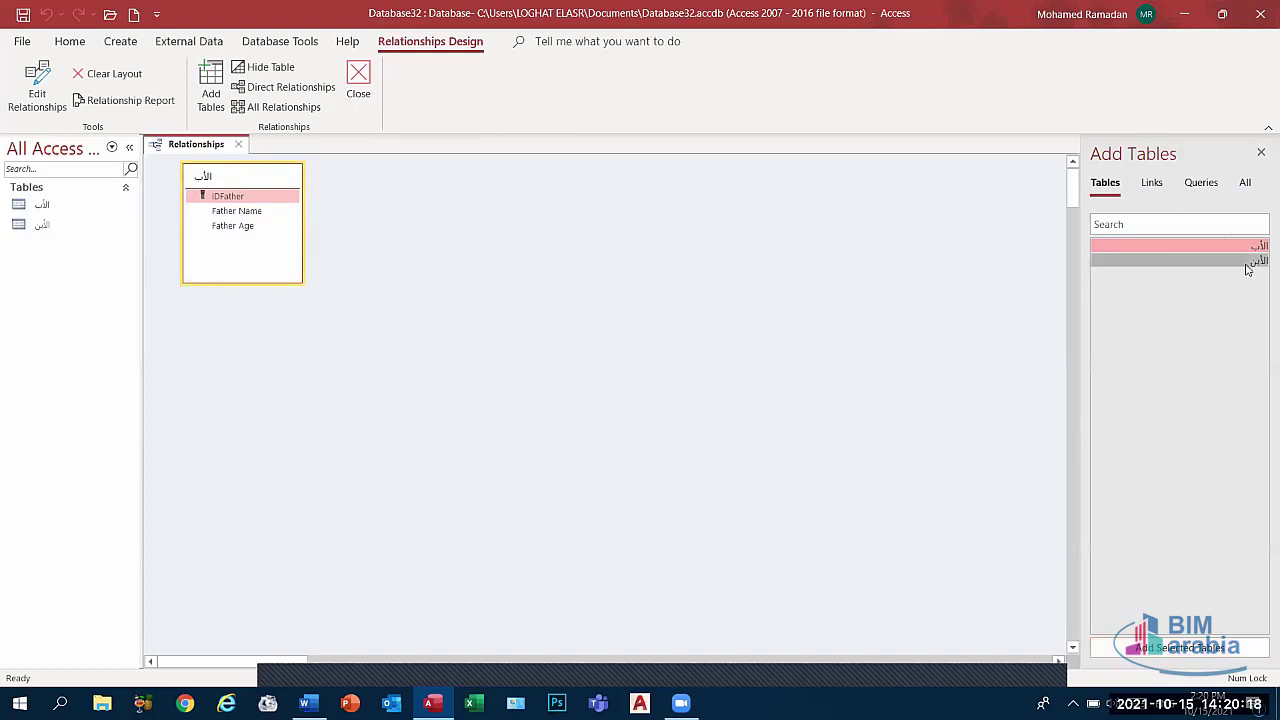
{"action": "left_click", "coordinate": [1247, 261]}
{"action": "left_click", "coordinate": [1198, 649]}
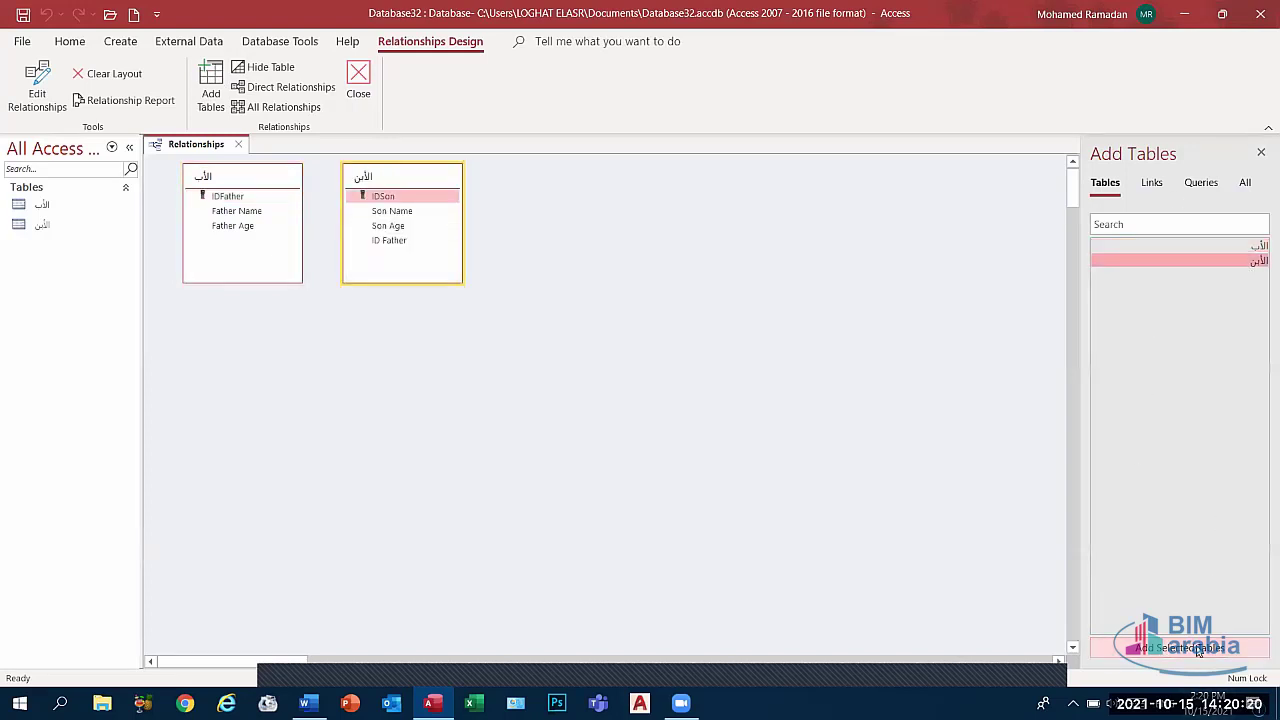
{"action": "left_click", "coordinate": [1261, 152]}
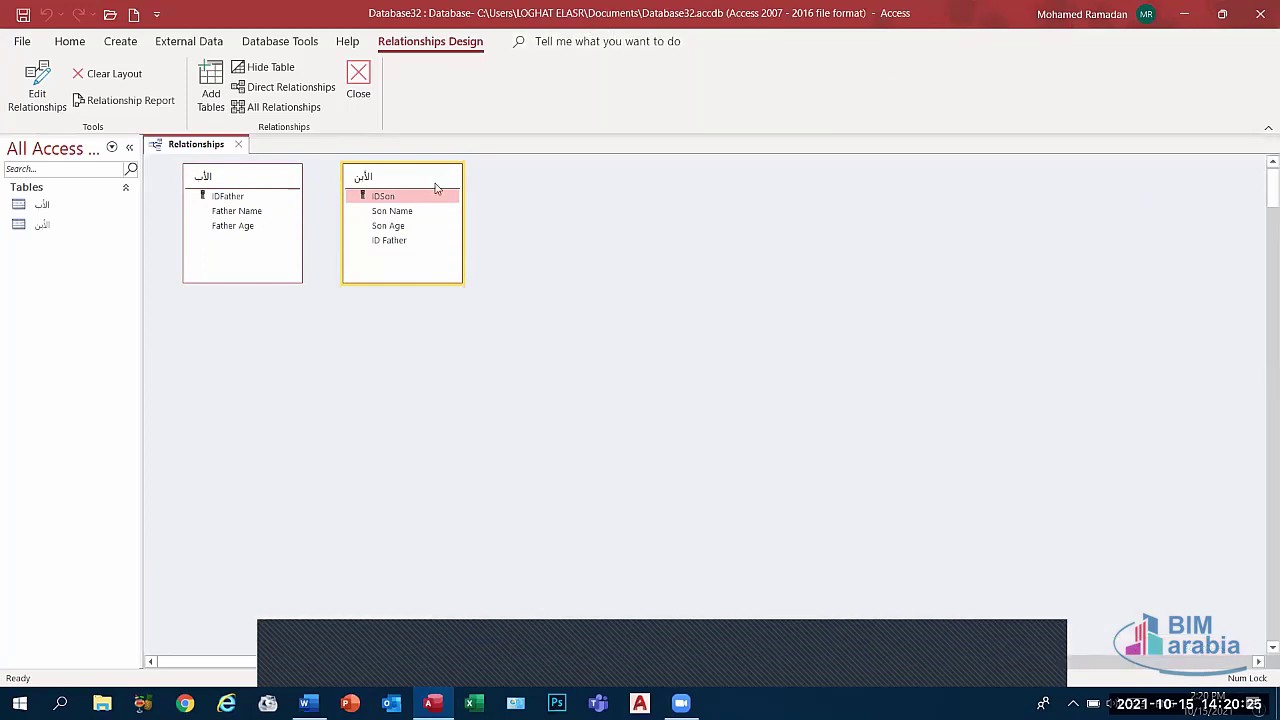
{"action": "left_click_drag", "start_coordinate": [437, 188], "coordinate": [716, 190]}
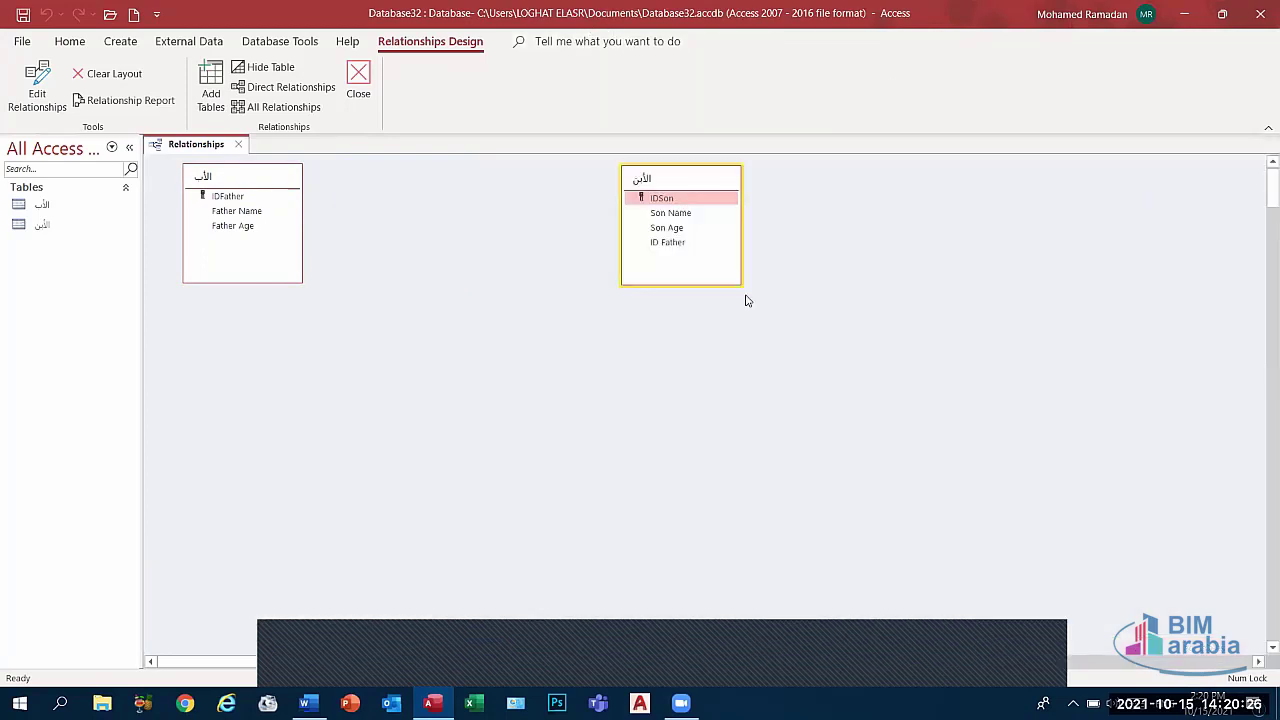
{"action": "left_click_drag", "start_coordinate": [745, 294], "coordinate": [745, 381]}
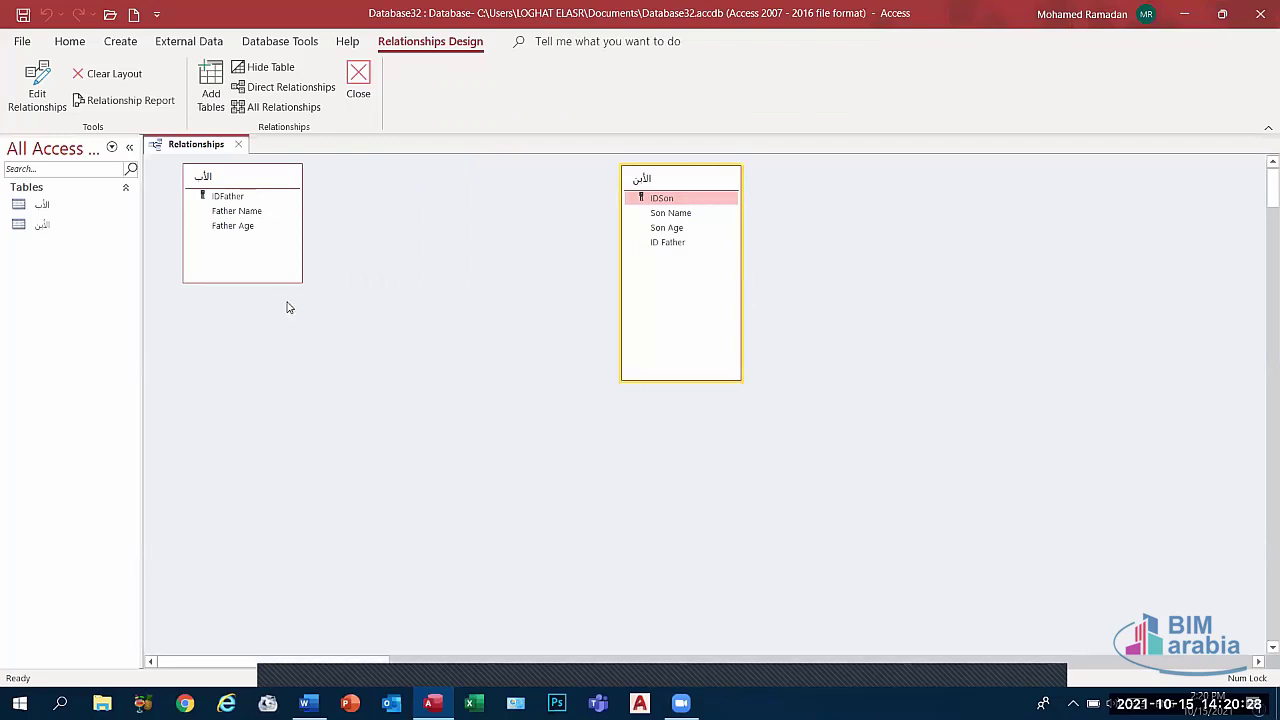
{"action": "left_click_drag", "start_coordinate": [300, 283], "coordinate": [310, 406]}
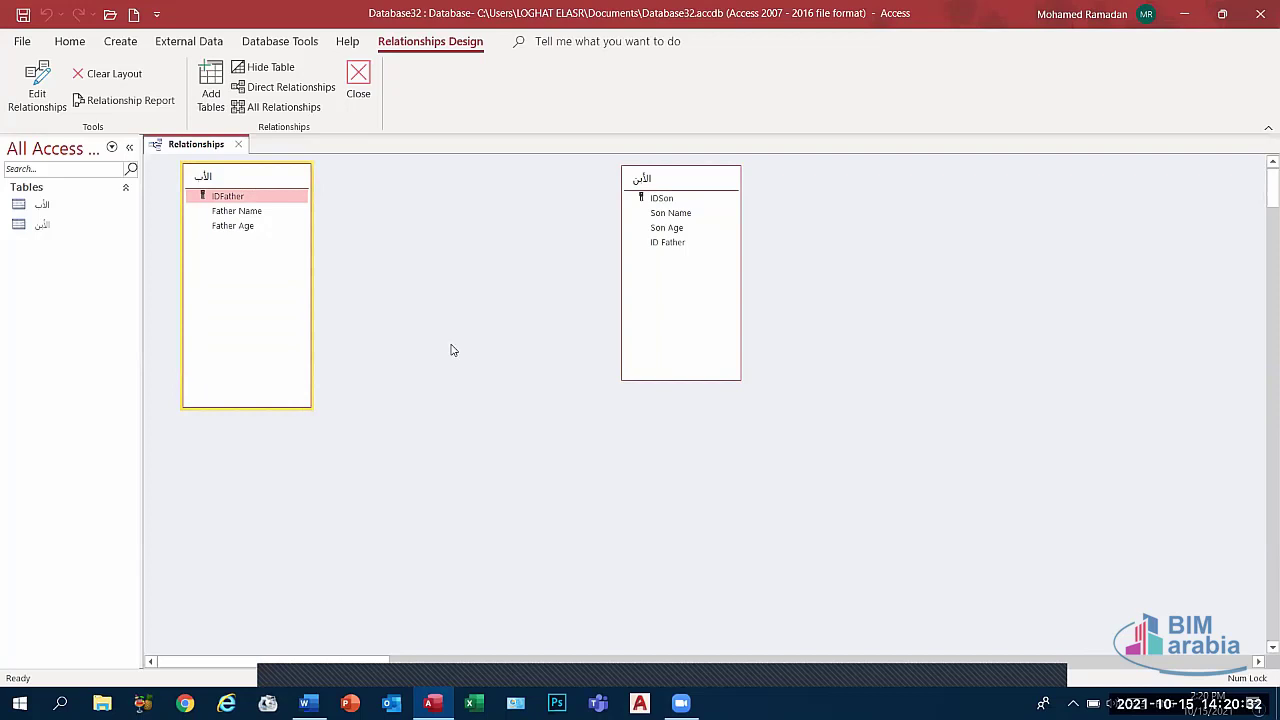
{"action": "left_click", "coordinate": [358, 80]}
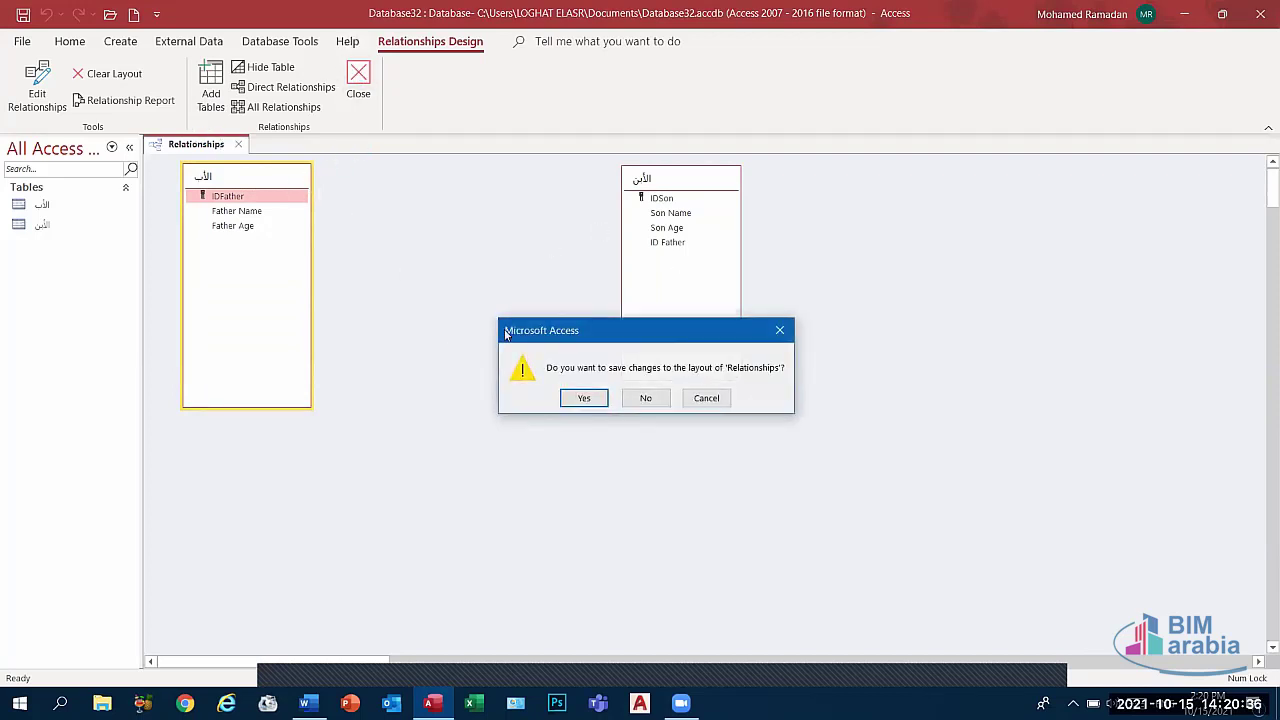
{"action": "left_click", "coordinate": [645, 397]}
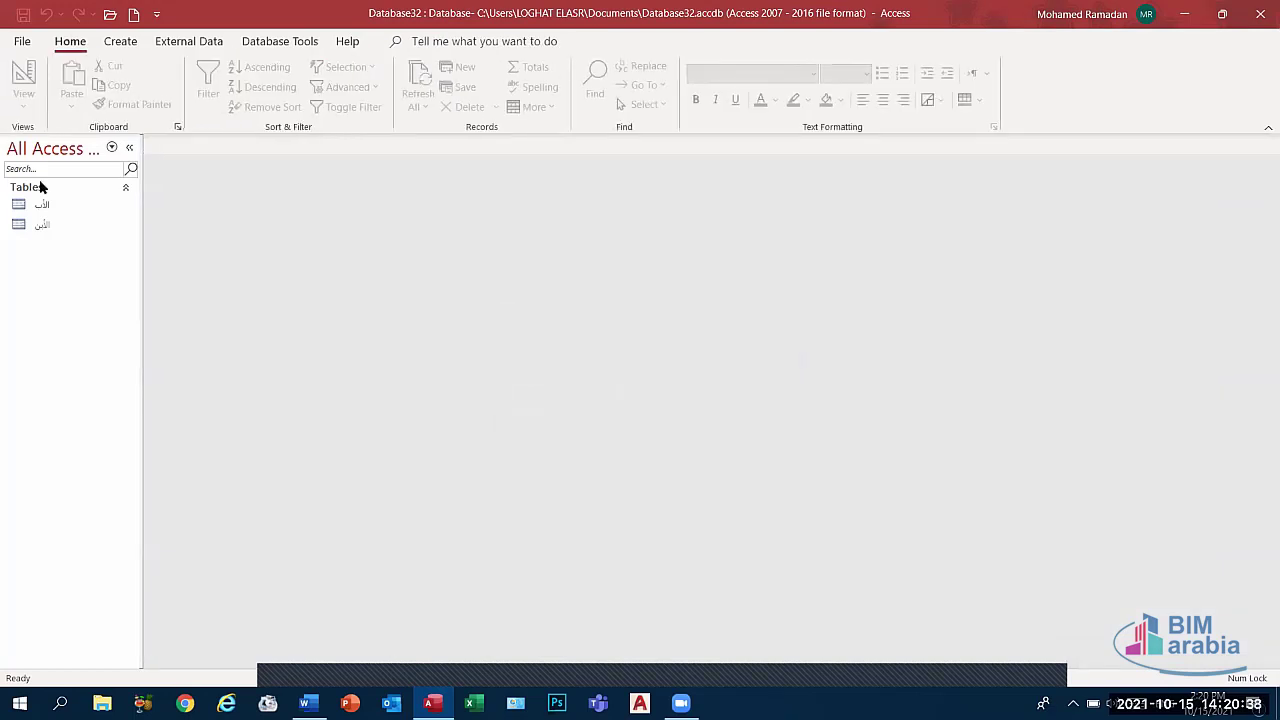
- Open the father table in Design view and check its IDFather field
{"action": "double_click", "coordinate": [44, 205]}
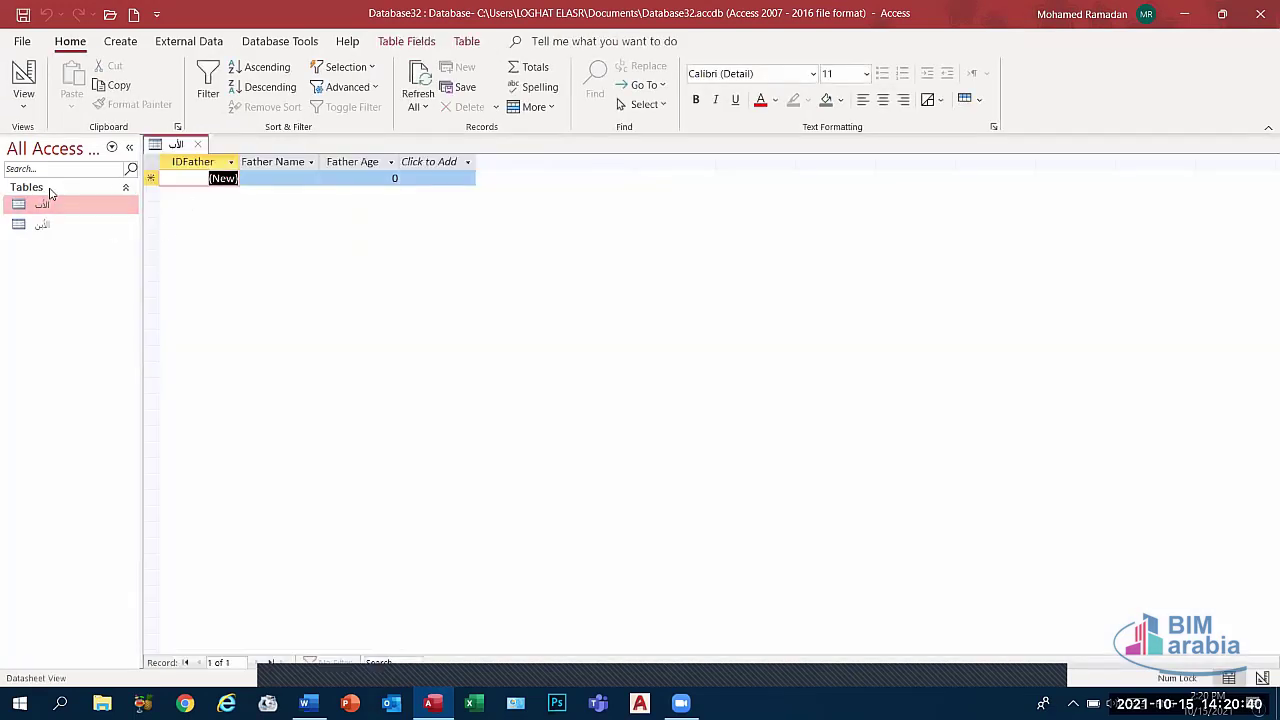
{"action": "left_click", "coordinate": [23, 100]}
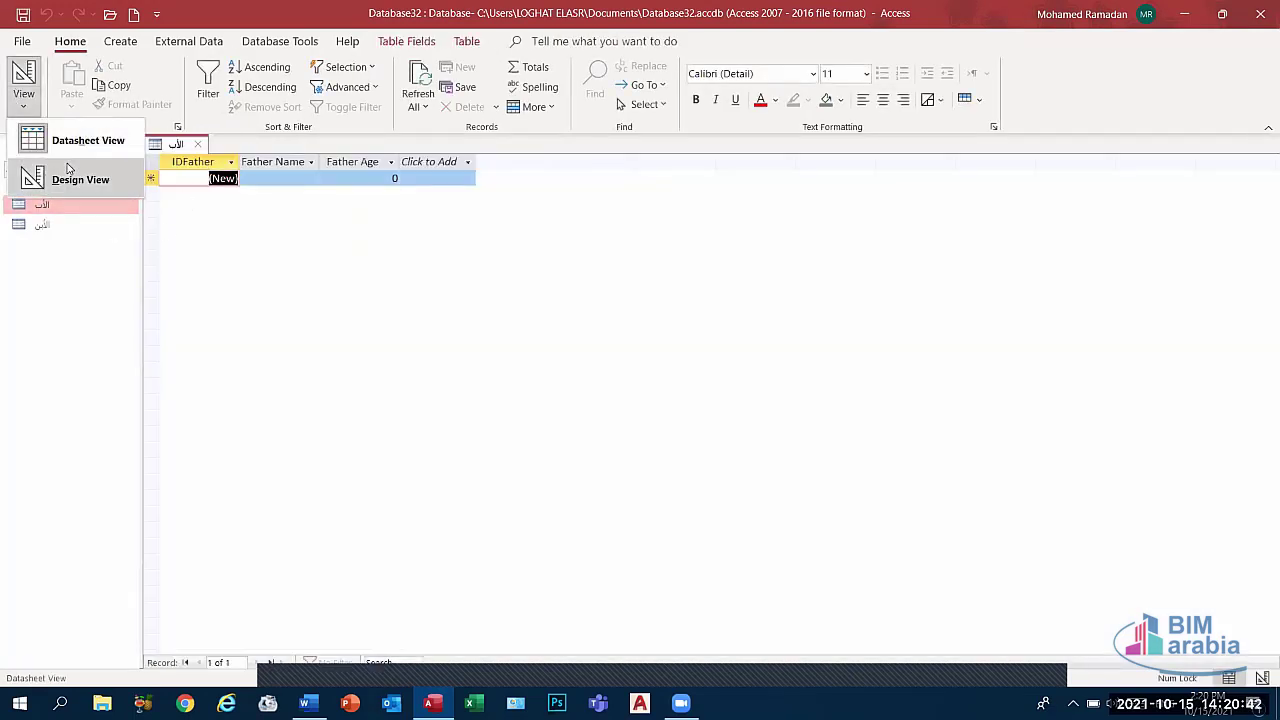
{"action": "left_click", "coordinate": [66, 178]}
{"action": "left_click", "coordinate": [166, 179]}
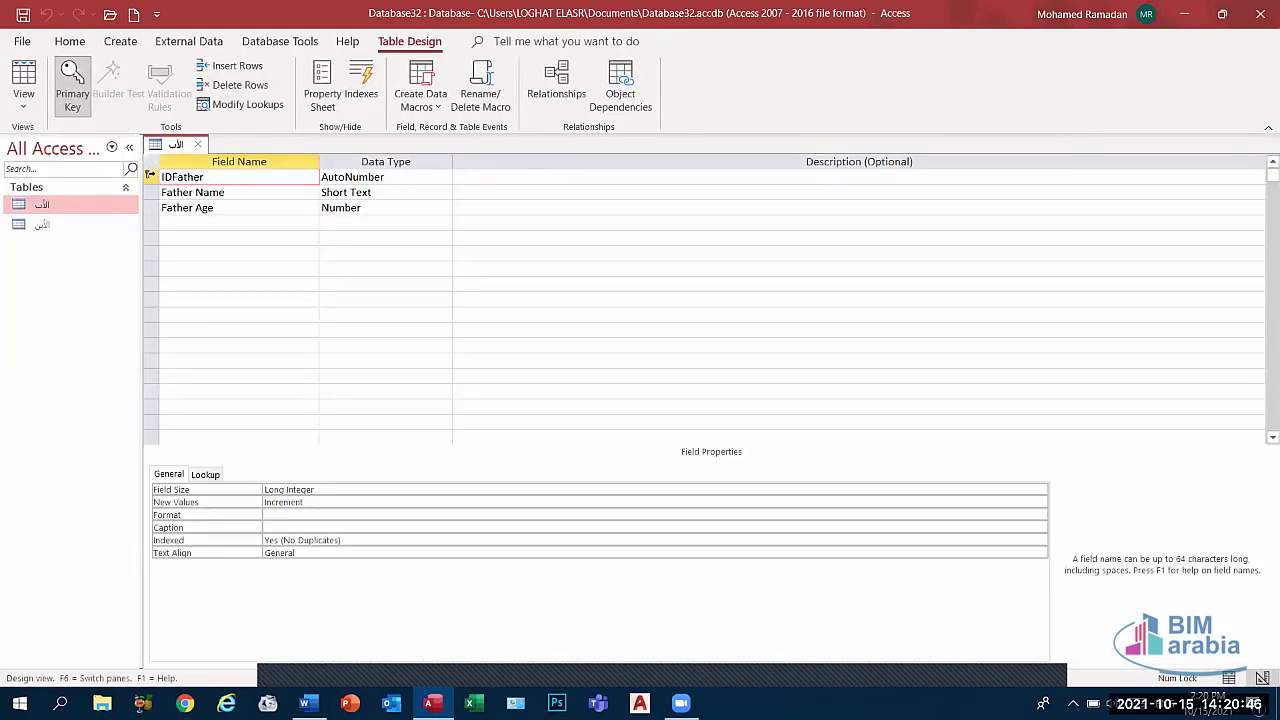
- Open the son table in Design view and rename ID Father to IDFather
{"action": "double_click", "coordinate": [40, 225]}
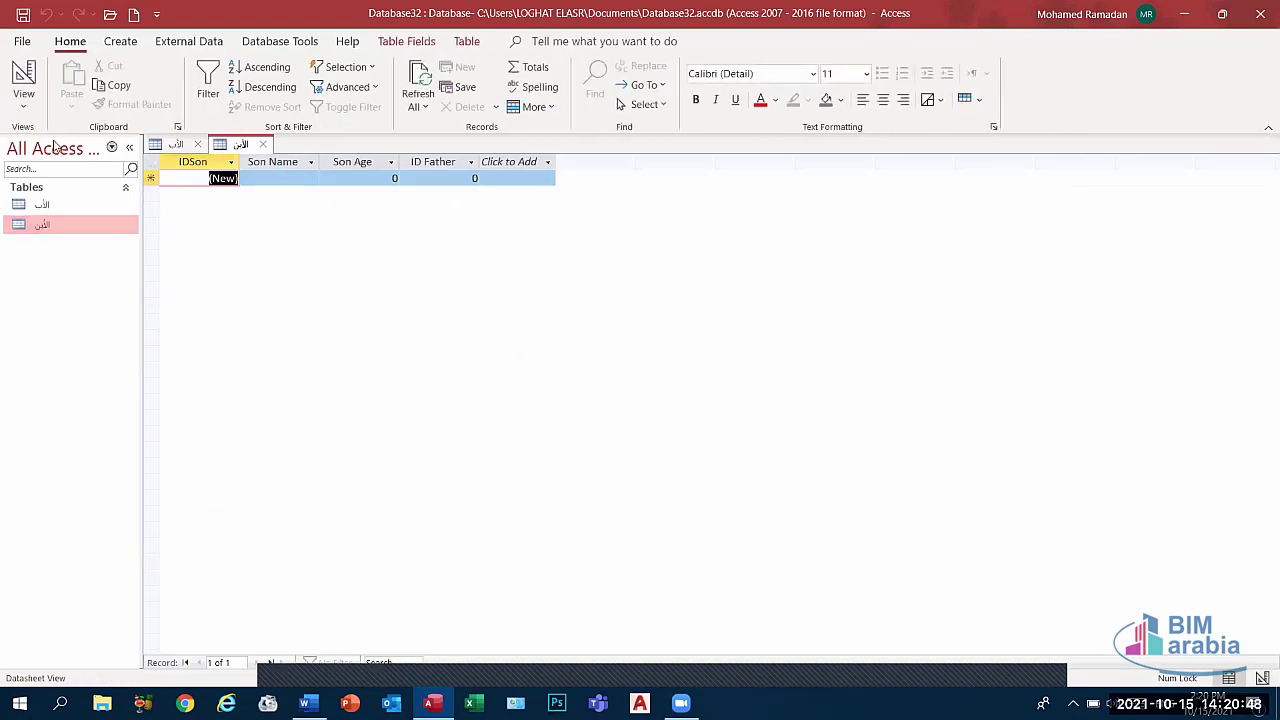
{"action": "left_click", "coordinate": [22, 95]}
{"action": "left_click", "coordinate": [40, 177]}
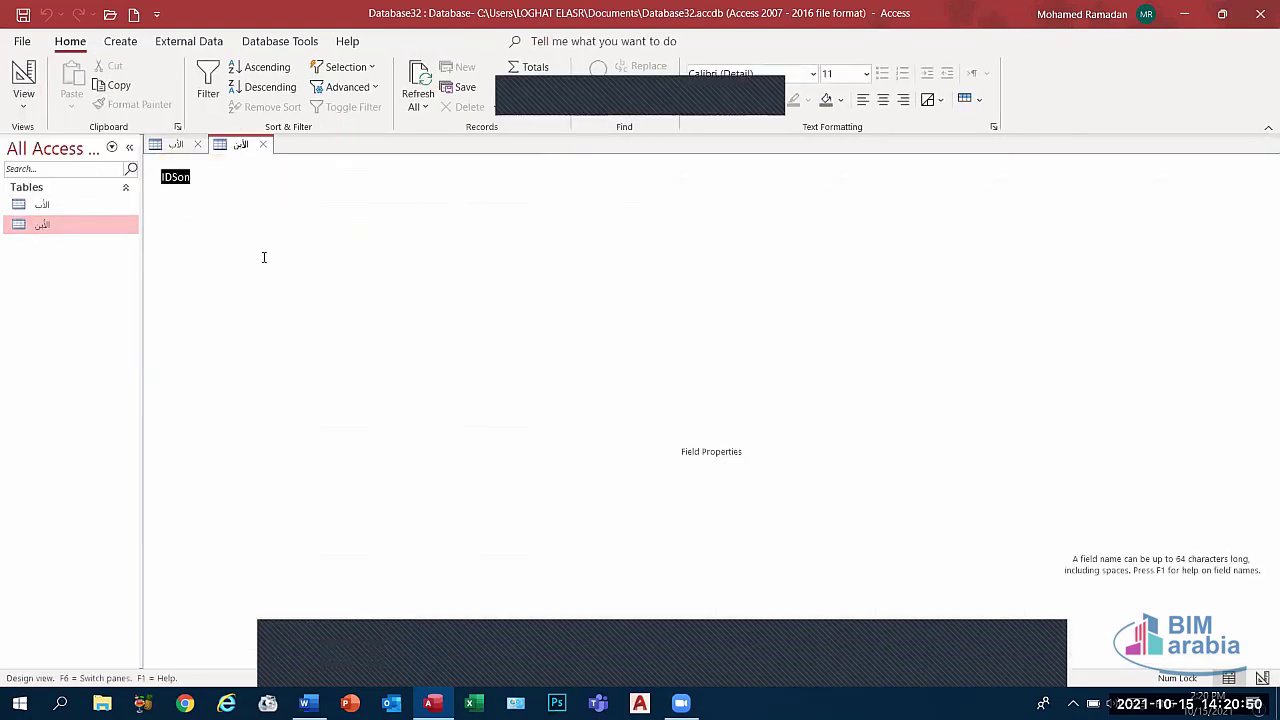
{"action": "left_click", "coordinate": [241, 229]}
{"action": "key", "text": "BackSpace"}
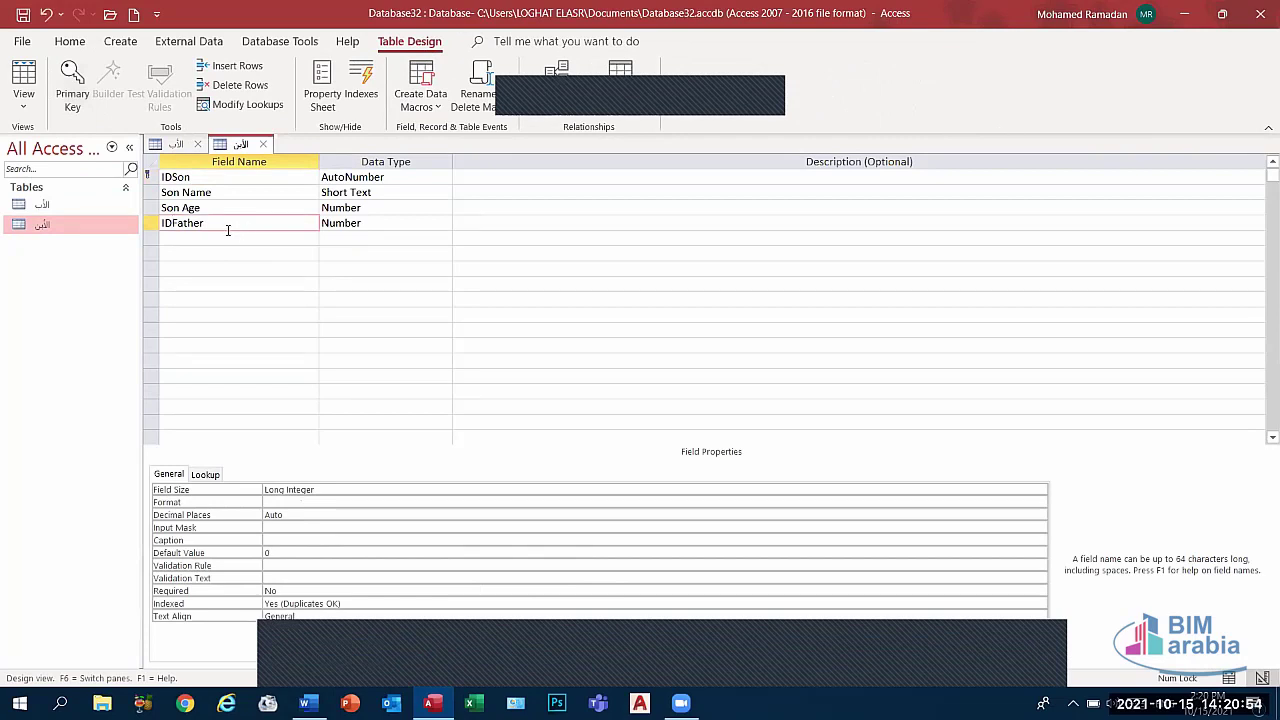
{"action": "key", "text": "Down"}
- Save the son table design and close both table designs
{"action": "right_click", "coordinate": [240, 145]}
{"action": "left_click", "coordinate": [279, 152]}
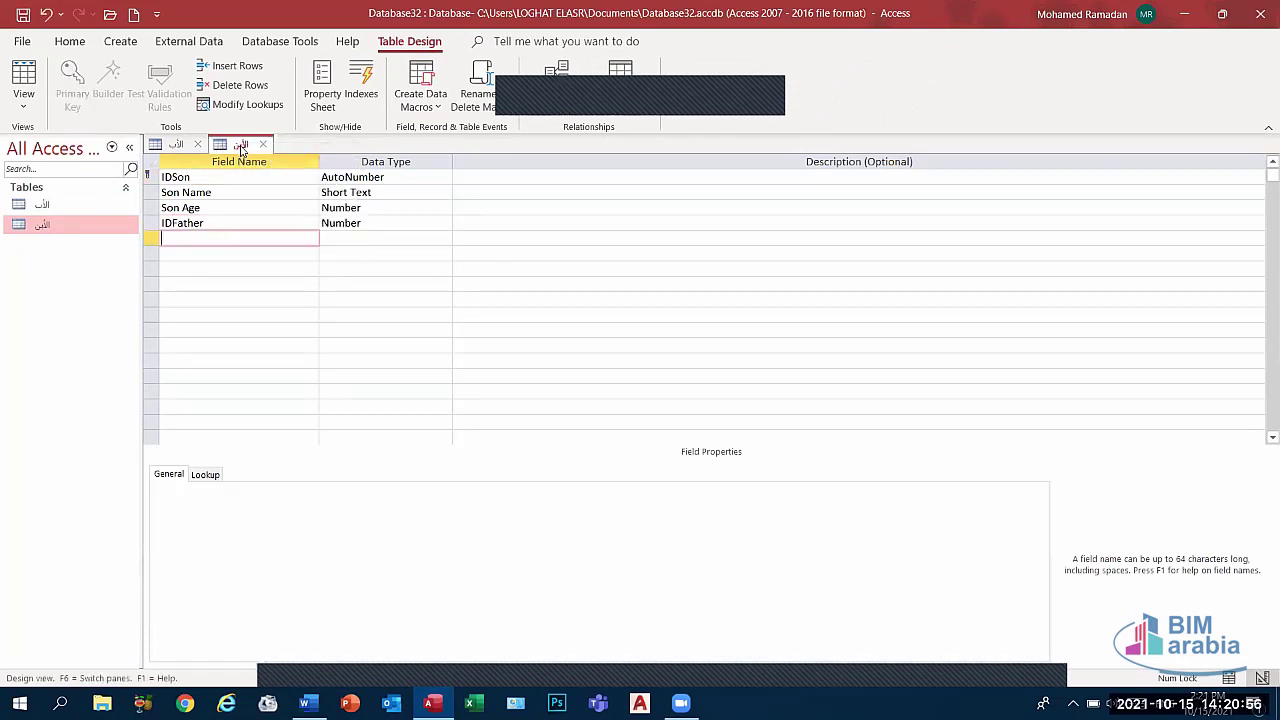
{"action": "left_click", "coordinate": [263, 145]}
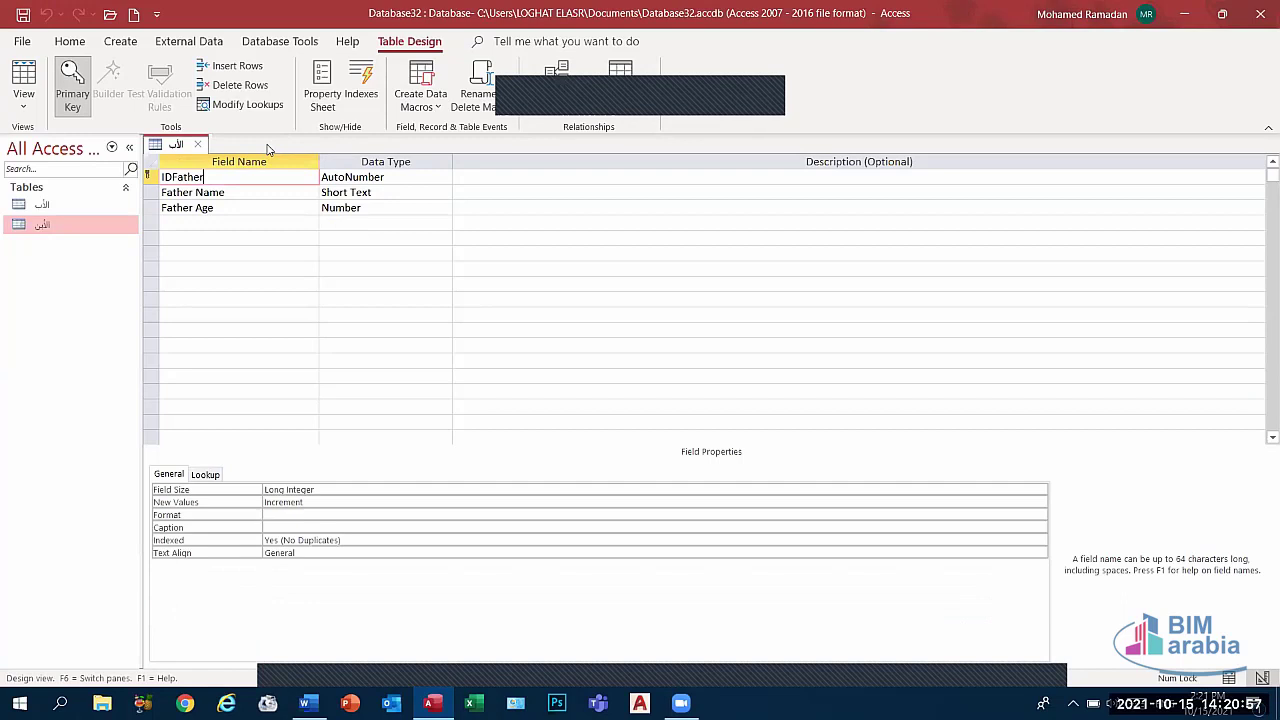
{"action": "left_click", "coordinate": [199, 145]}
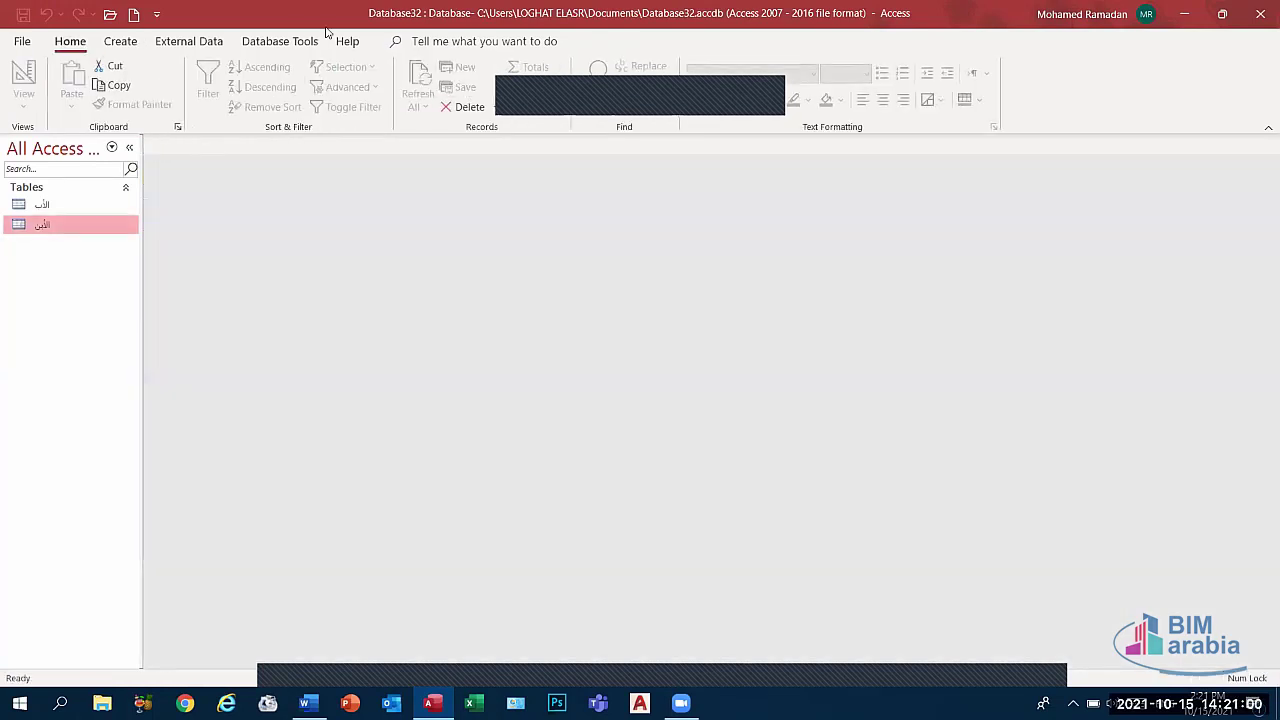
- Open the Relationships window and add the father and son tables to it
{"action": "left_click", "coordinate": [279, 41]}
{"action": "left_click", "coordinate": [211, 88]}
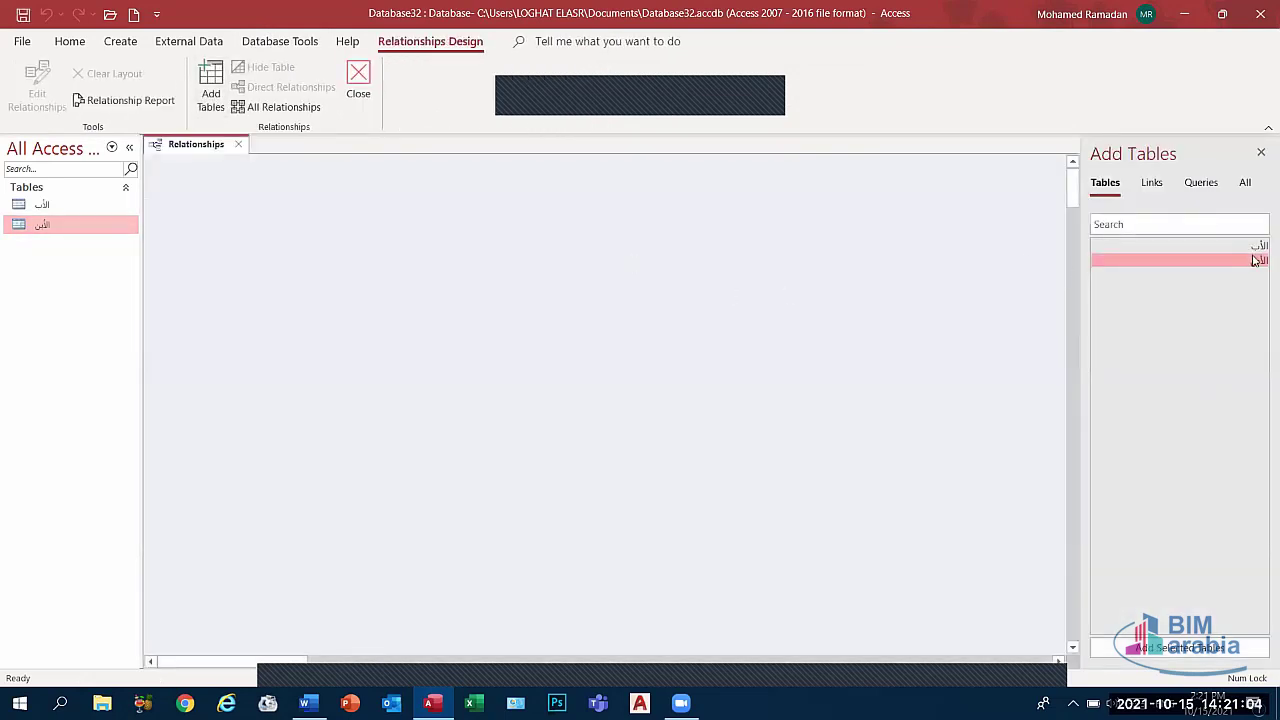
{"action": "left_click", "coordinate": [1252, 248]}
{"action": "left_click", "coordinate": [1194, 648]}
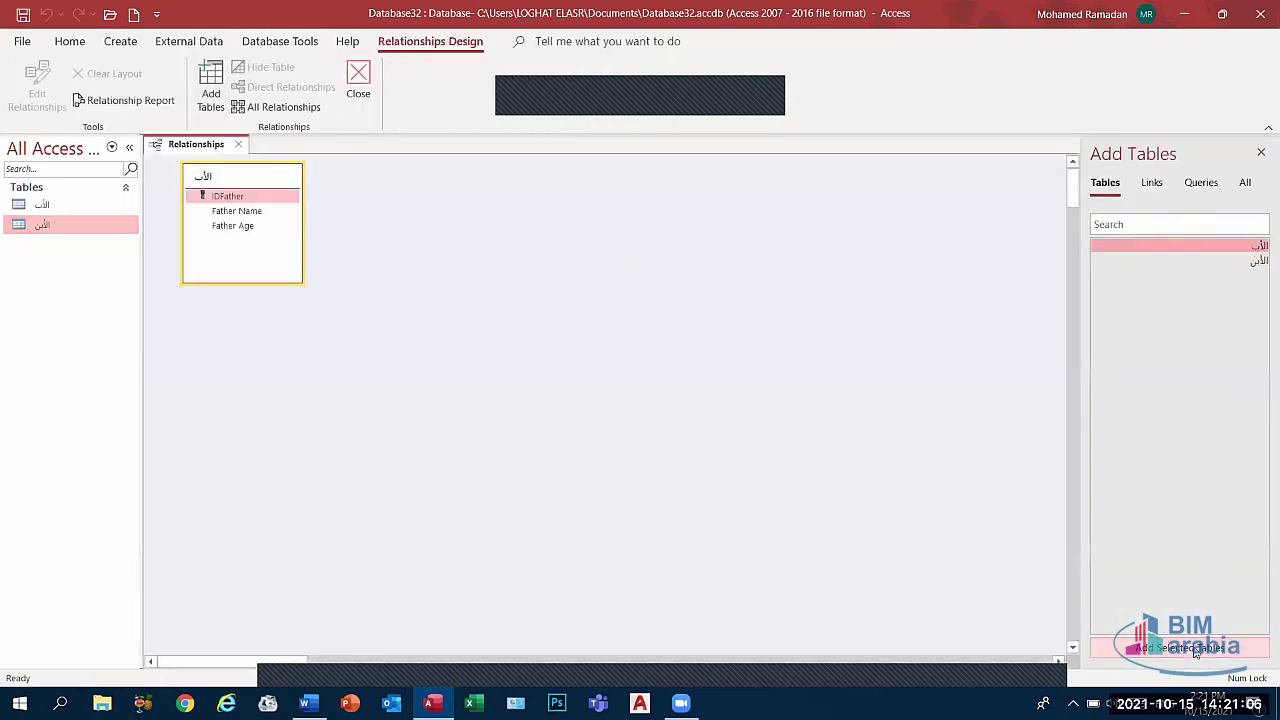
{"action": "left_click", "coordinate": [1252, 260]}
{"action": "left_click", "coordinate": [1180, 647]}
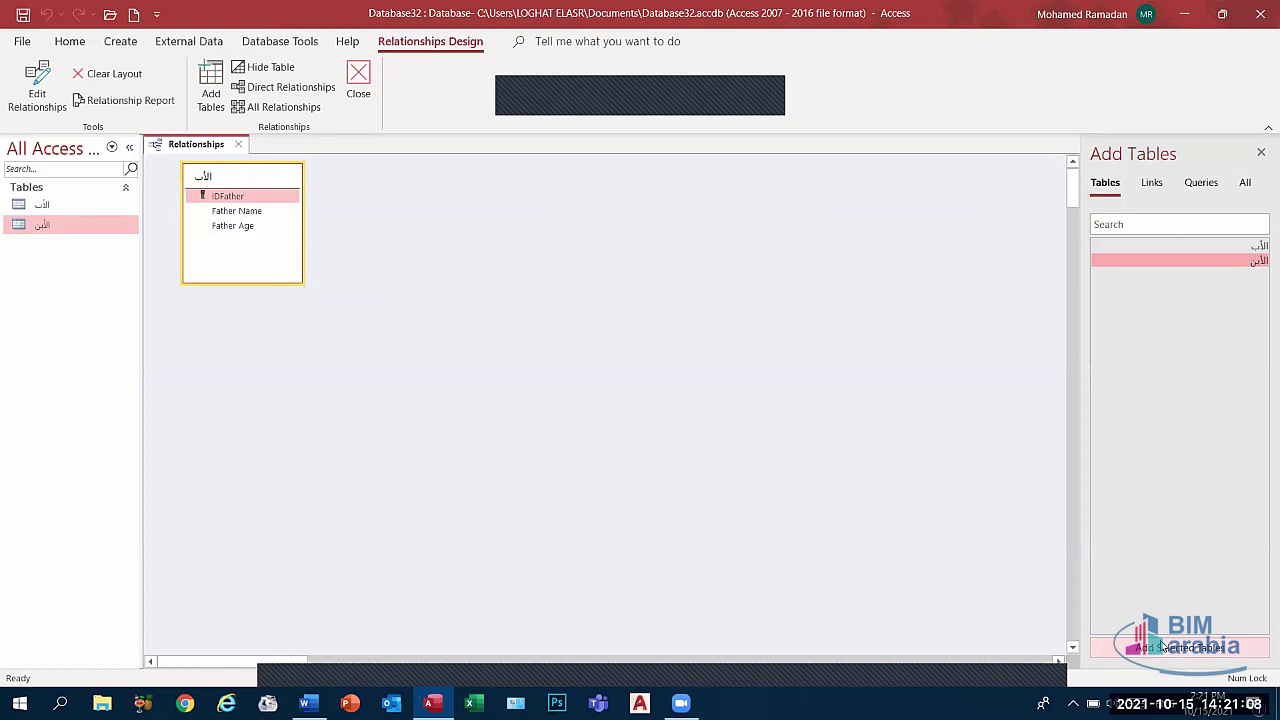
{"action": "left_click_drag", "start_coordinate": [443, 177], "coordinate": [568, 196]}
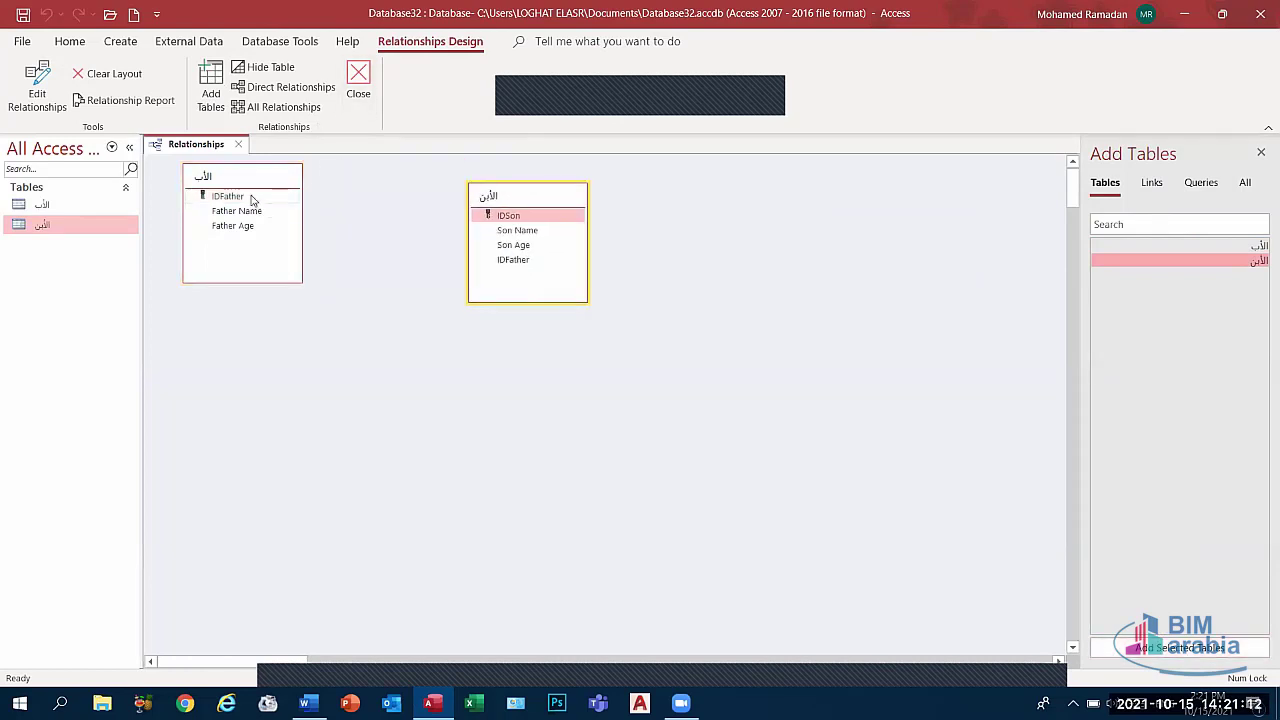
- Link IDFather to the son table's IDFather one-to-many and save the layout
{"action": "left_click_drag", "start_coordinate": [252, 199], "coordinate": [303, 203]}
{"action": "mouse_move", "coordinate": [303, 202]}
{"action": "left_mouse_down"}
{"action": "mouse_move", "coordinate": [522, 265]}
{"action": "mouse_move", "coordinate": [514, 258]}
{"action": "left_mouse_up"}
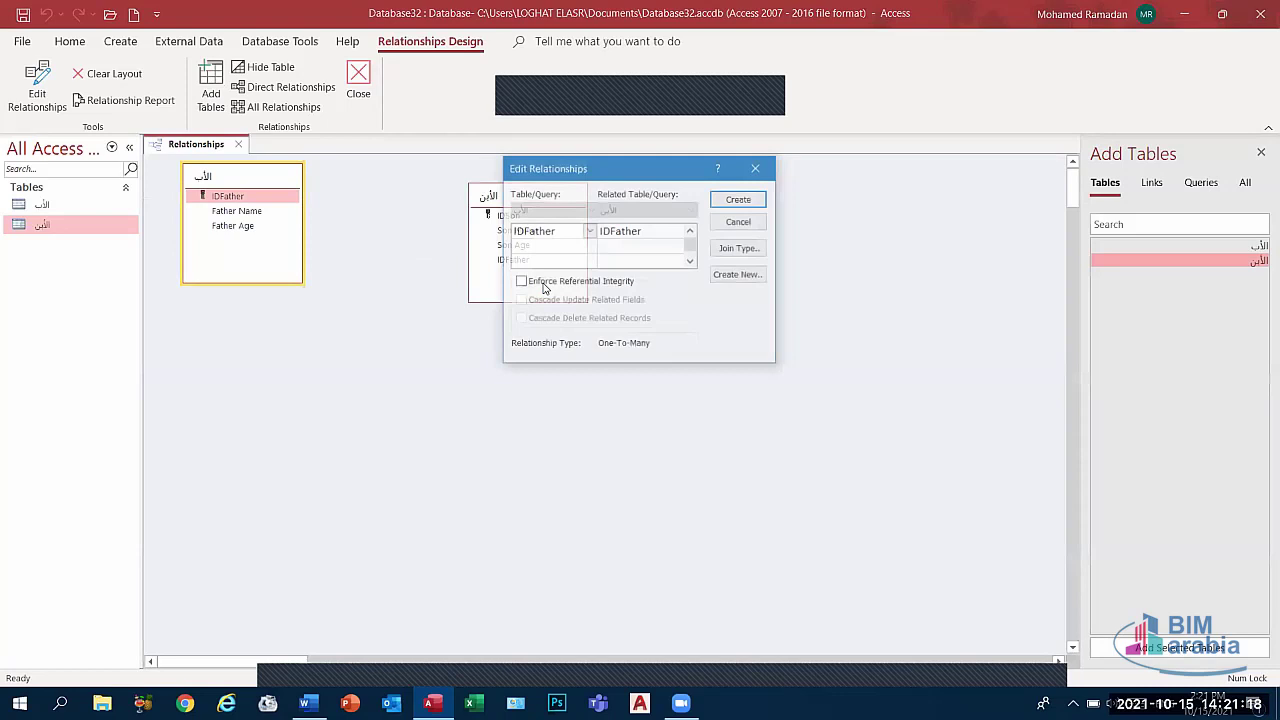
{"action": "left_click", "coordinate": [739, 200]}
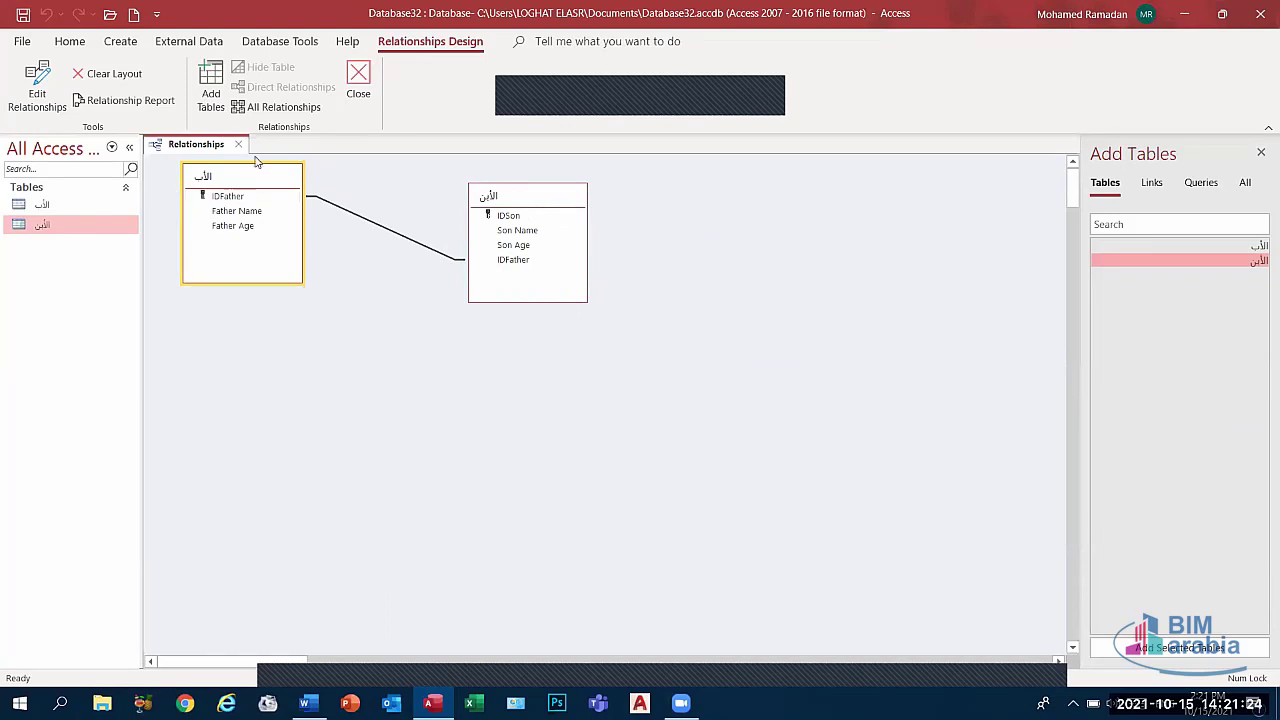
{"action": "right_click", "coordinate": [206, 147]}
{"action": "left_click", "coordinate": [286, 159]}
- Open the father table and enter the first father's name with age 30
{"action": "double_click", "coordinate": [94, 206]}
{"action": "left_click", "coordinate": [257, 178]}
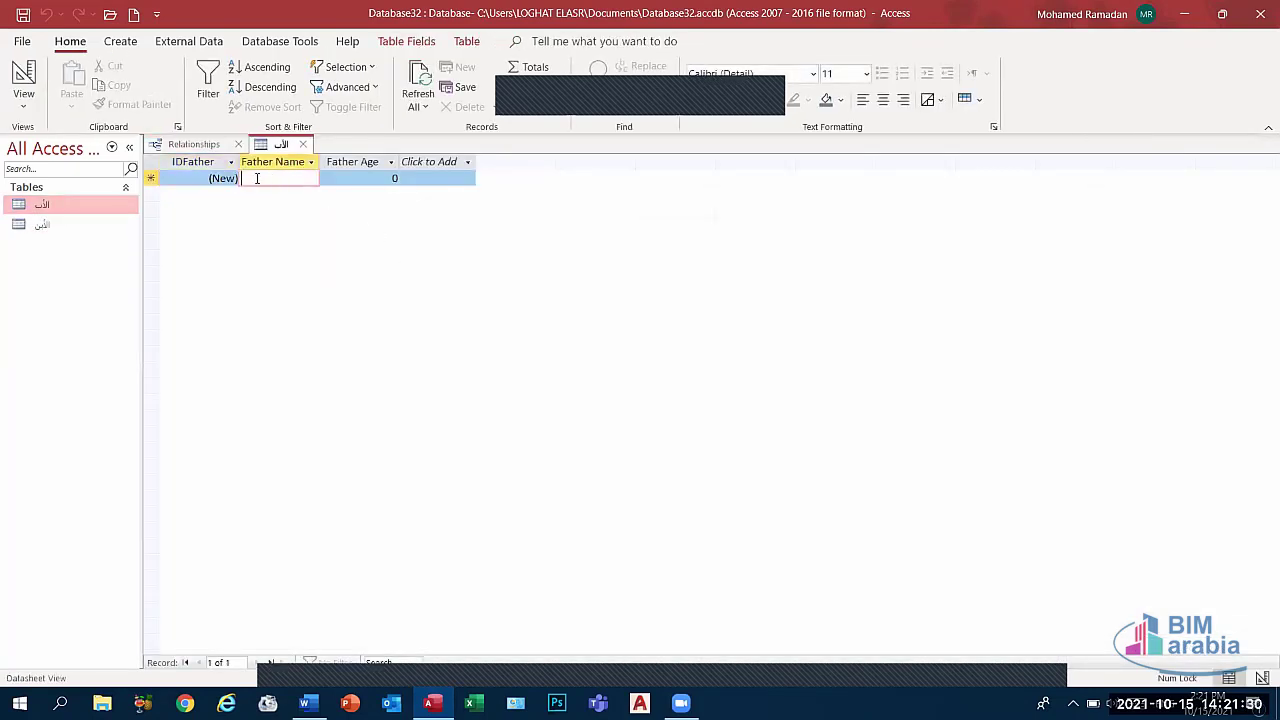
{"action": "key", "text": "Caps_Lock"}
{"action": "type", "text": "M"}
{"action": "key", "text": "Caps_Lock"}
{"action": "type", "text": "ohamed"}
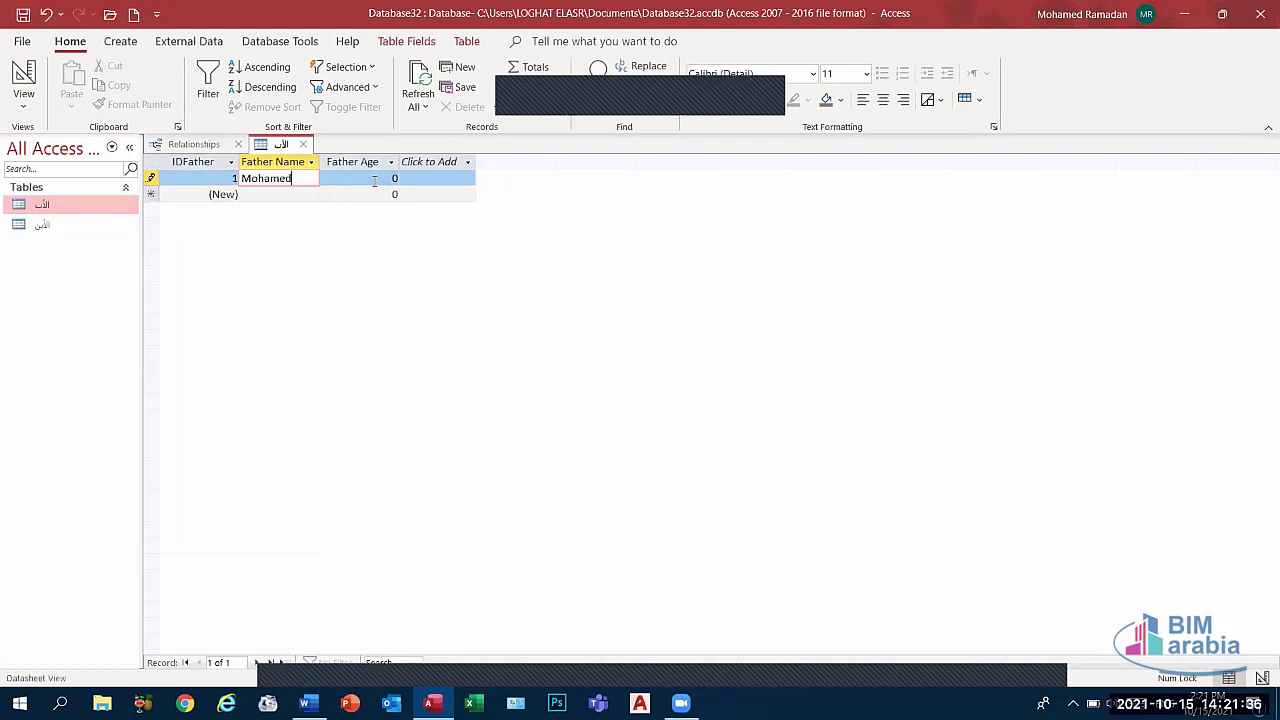
{"action": "key", "text": "Tab"}
{"action": "type", "text": "3"}
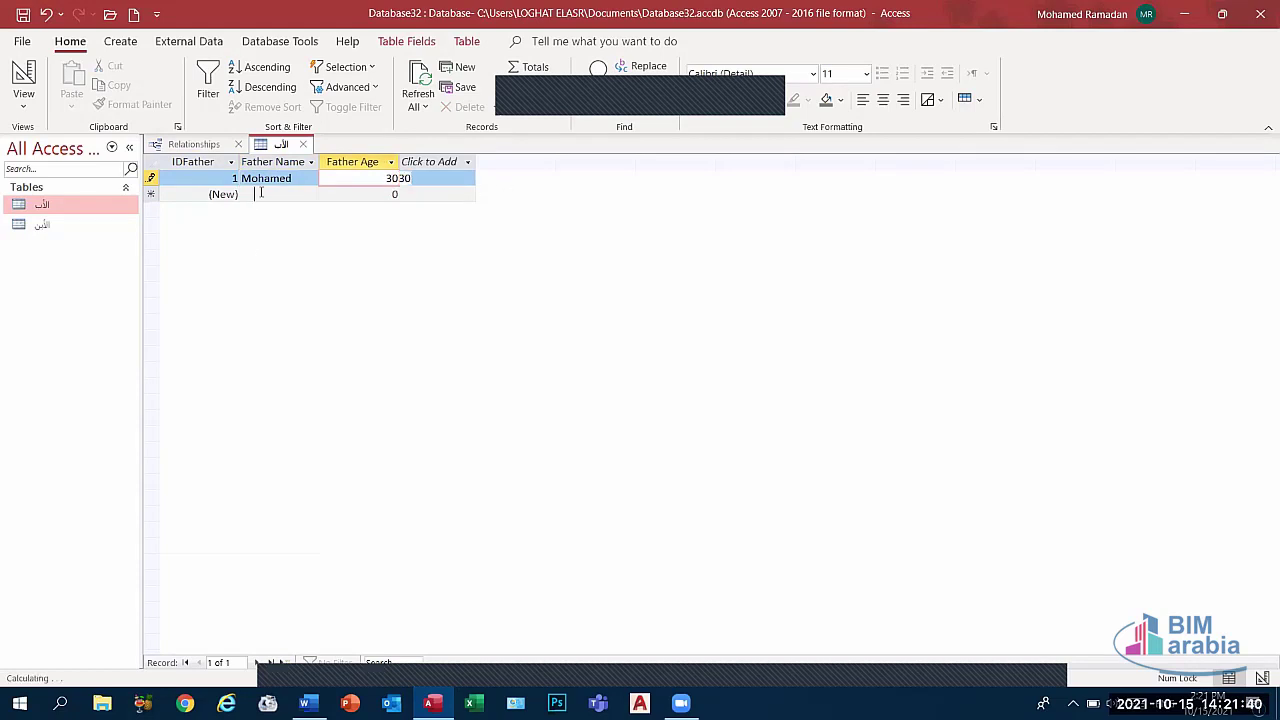
{"action": "key", "text": "Tab"}
- Add two more father records aged 35 and 40, and save them
{"action": "type", "text": "Ahmed"}
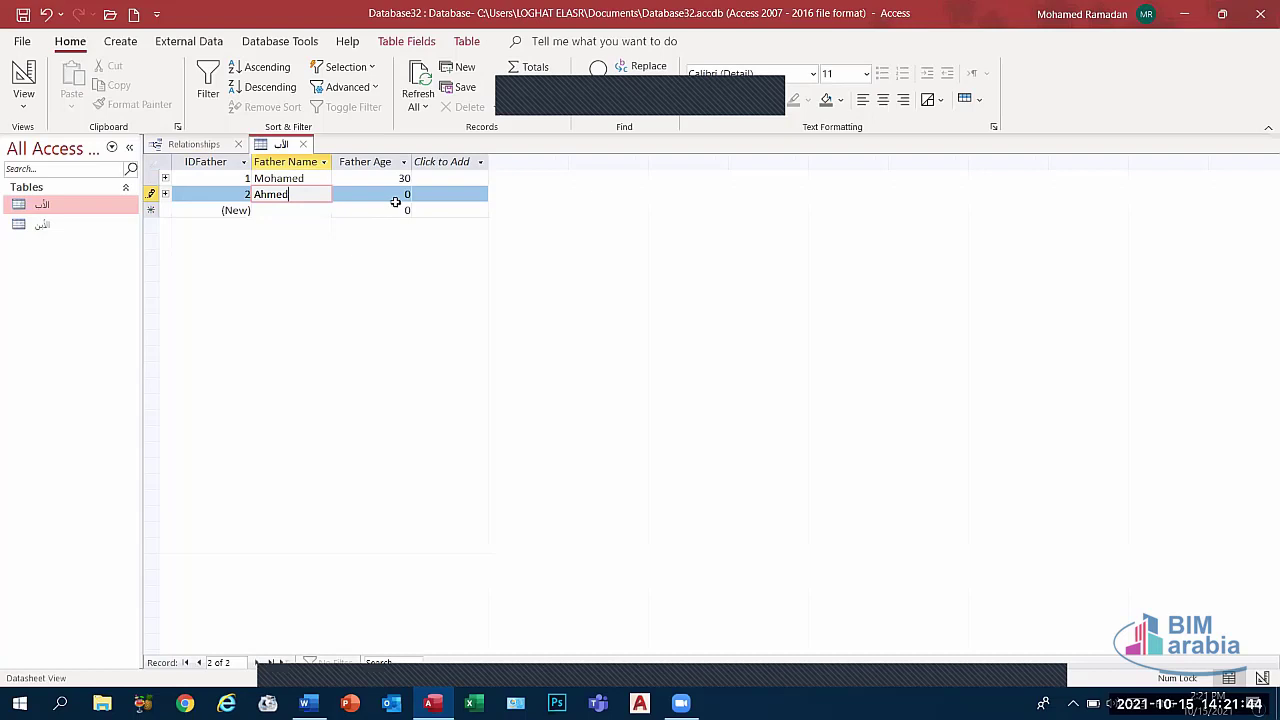
{"action": "key", "text": "Tab"}
{"action": "type", "text": "35"}
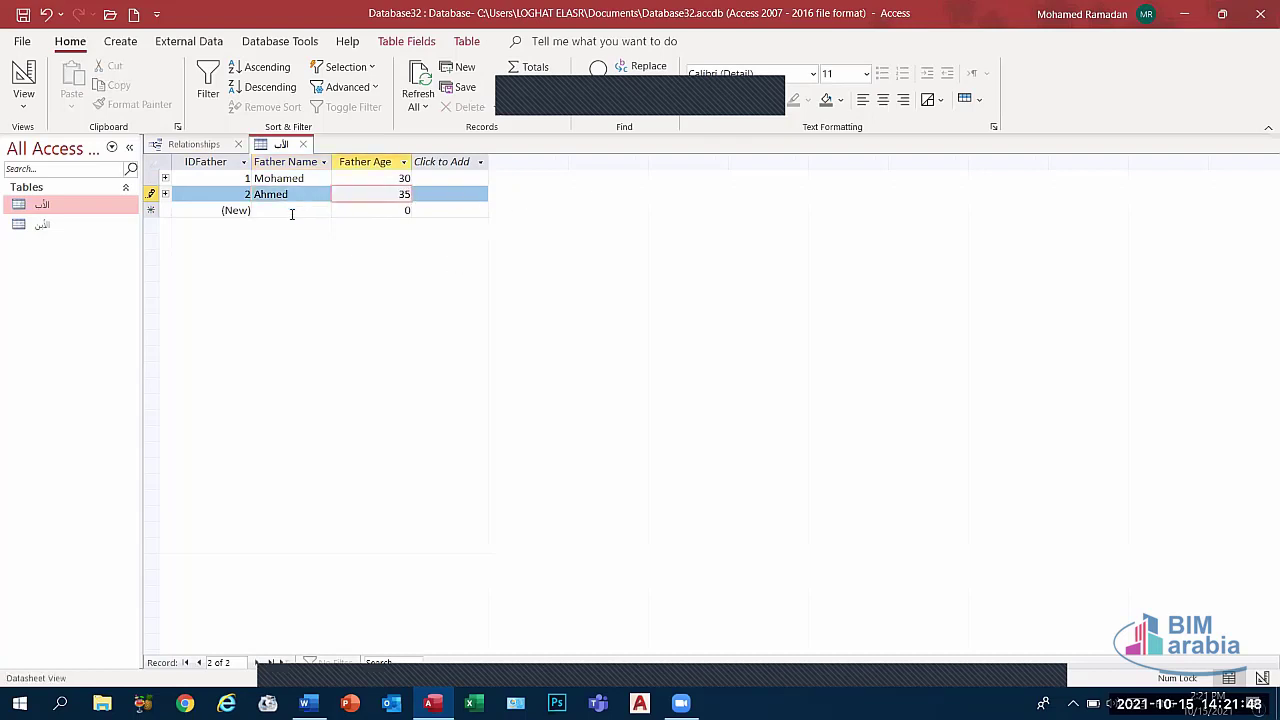
{"action": "left_click", "coordinate": [291, 211]}
{"action": "type", "text": "A"}
{"action": "key", "text": "Caps_Lock"}
{"action": "type", "text": "li"}
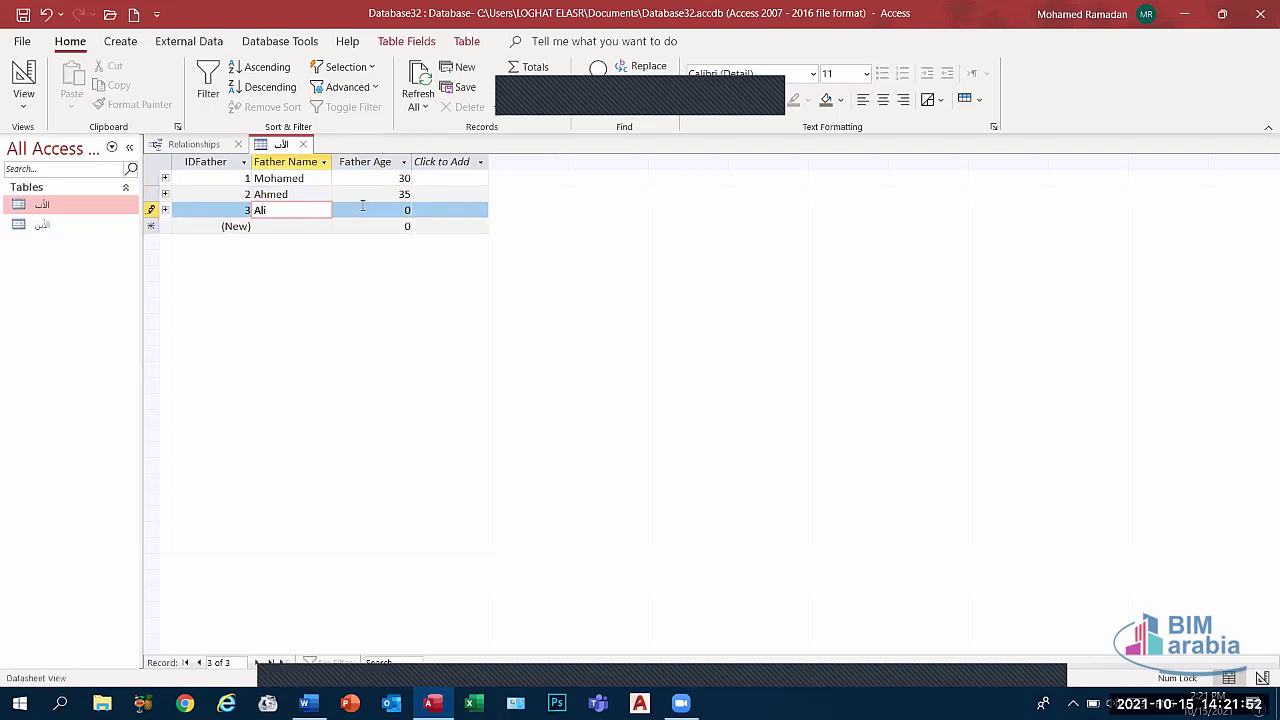
{"action": "key", "text": "Tab"}
{"action": "type", "text": "40"}
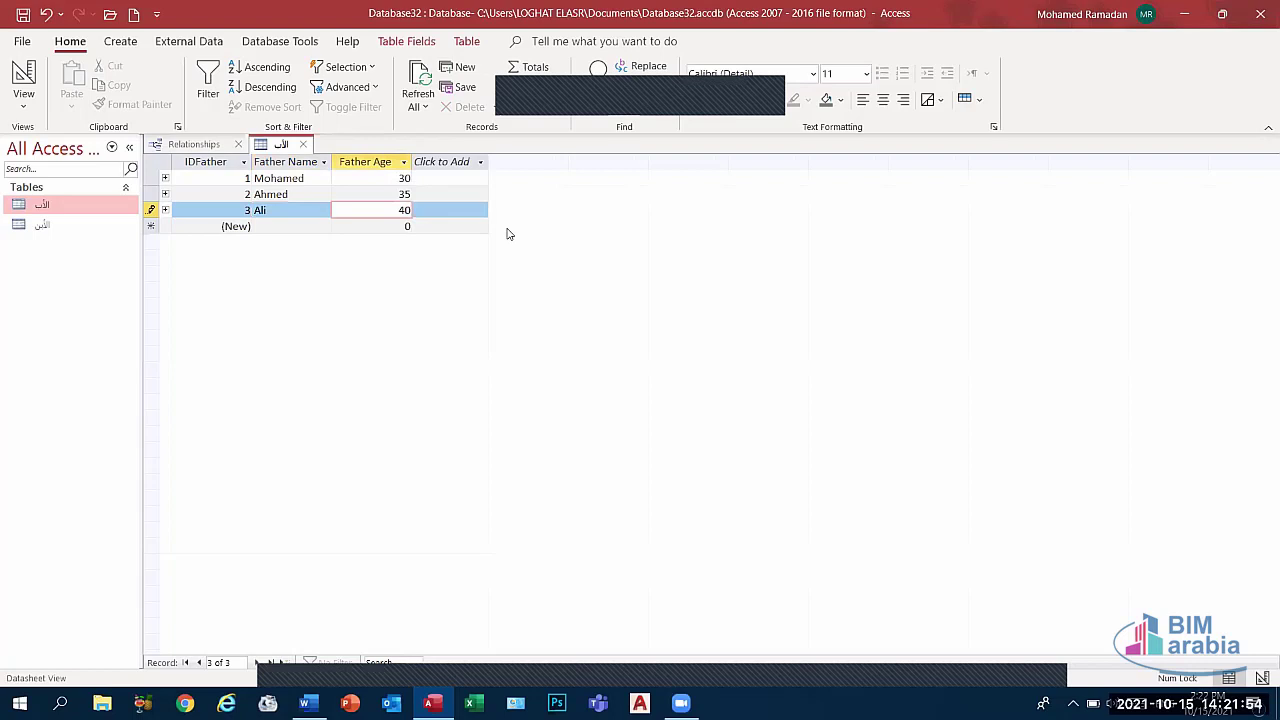
{"action": "left_click", "coordinate": [281, 144]}
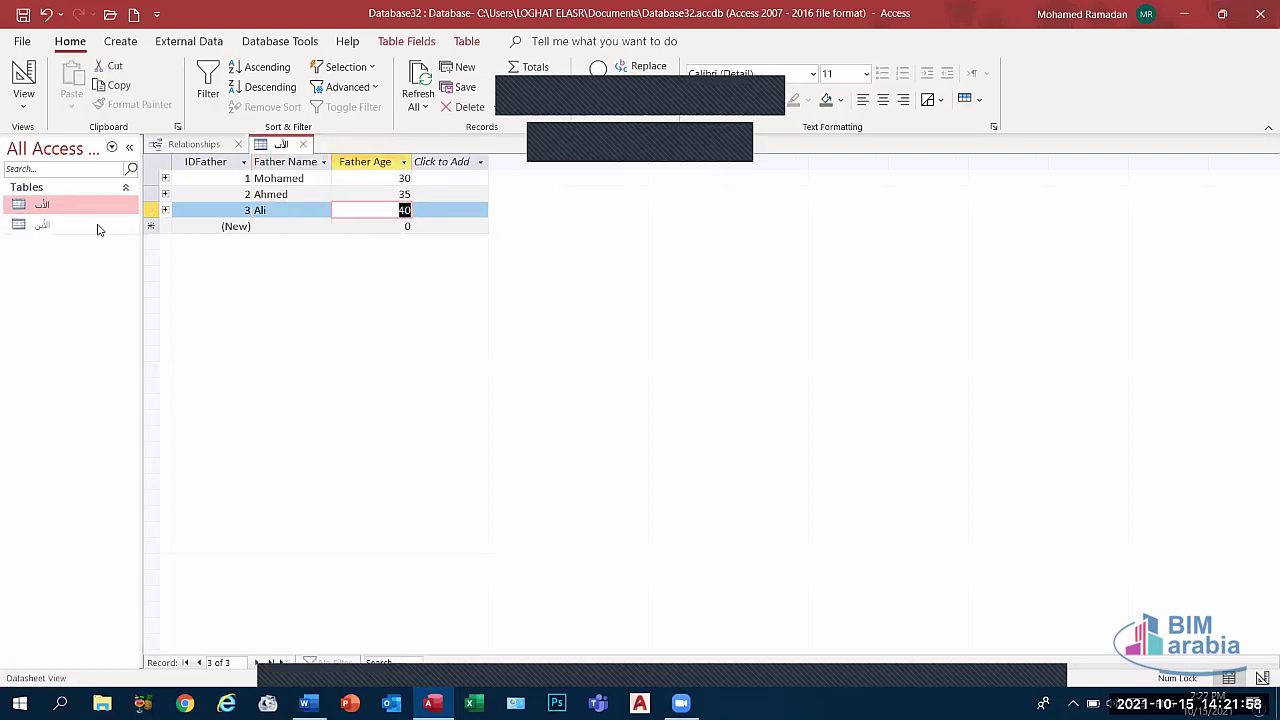
- Open the son table and enter the first son's name with age 10
{"action": "double_click", "coordinate": [42, 224]}
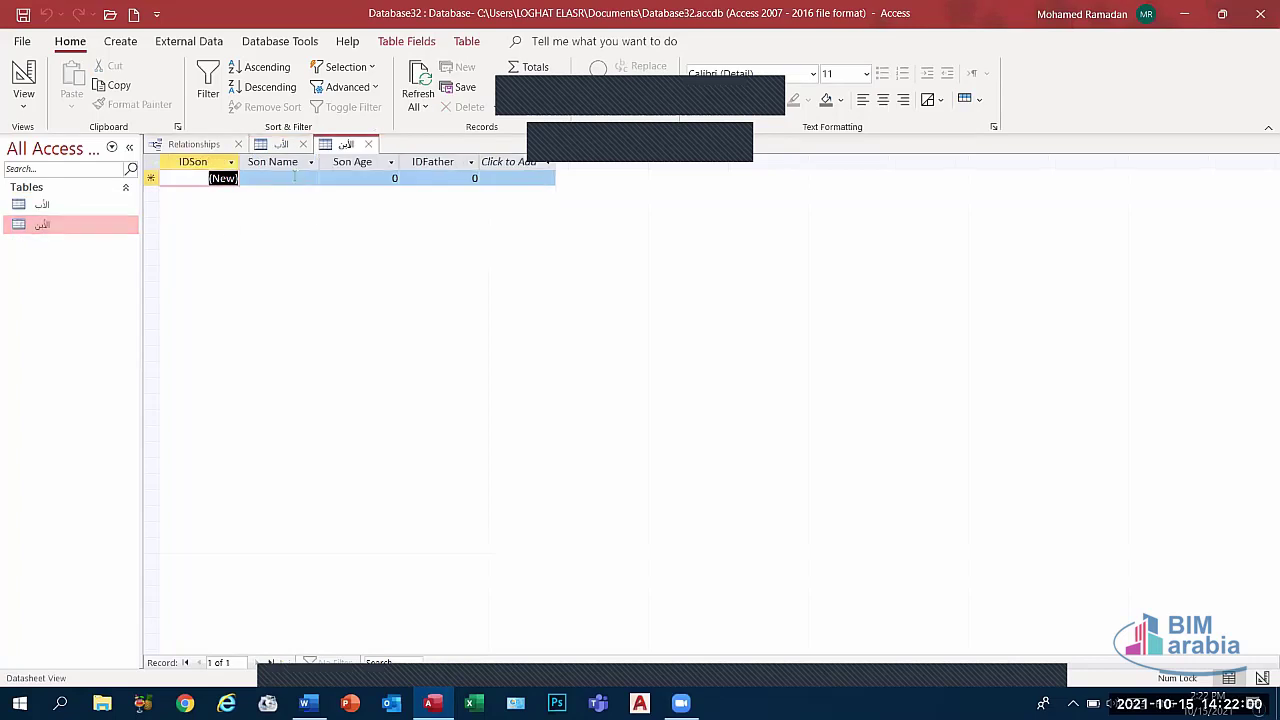
{"action": "left_click", "coordinate": [310, 178]}
{"action": "key", "text": "Caps_Lock"}
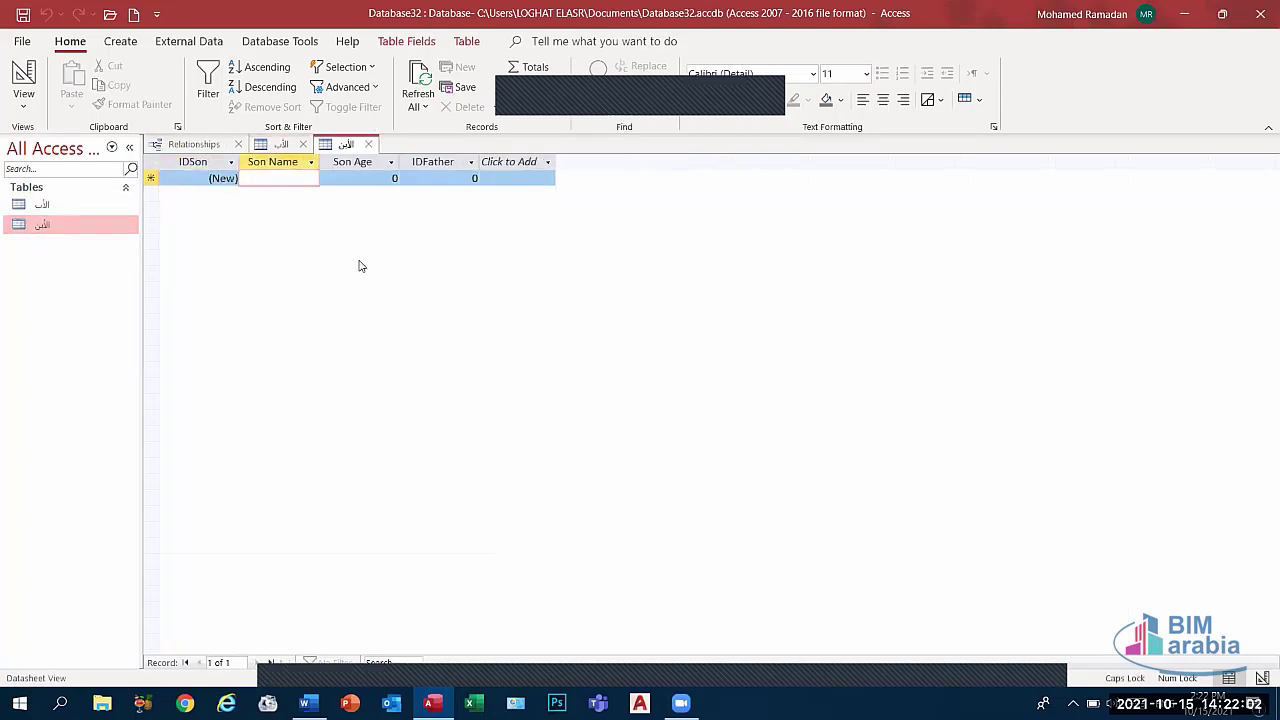
{"action": "type", "text": "M"}
{"action": "key", "text": "Caps_Lock"}
{"action": "type", "text": "ariam"}
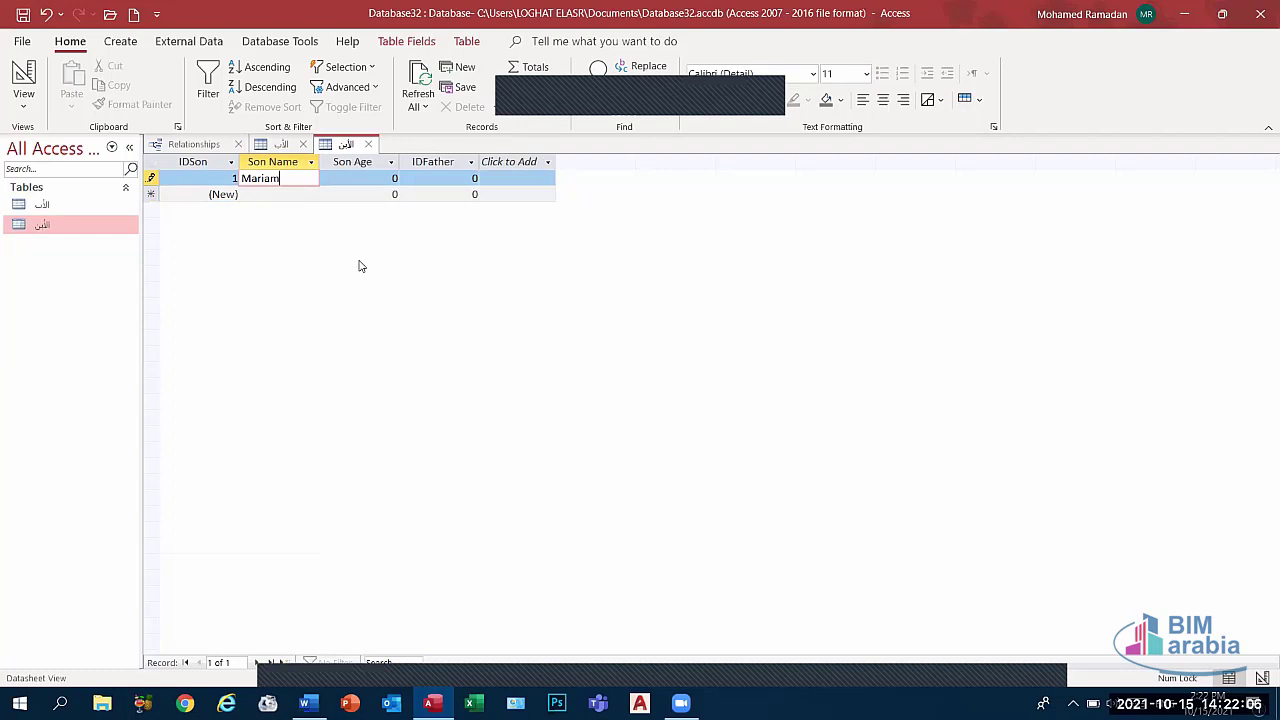
{"action": "key", "text": "Tab"}
{"action": "type", "text": "10"}
- Add a second son aged 20 and a third son record
{"action": "left_click", "coordinate": [275, 194]}
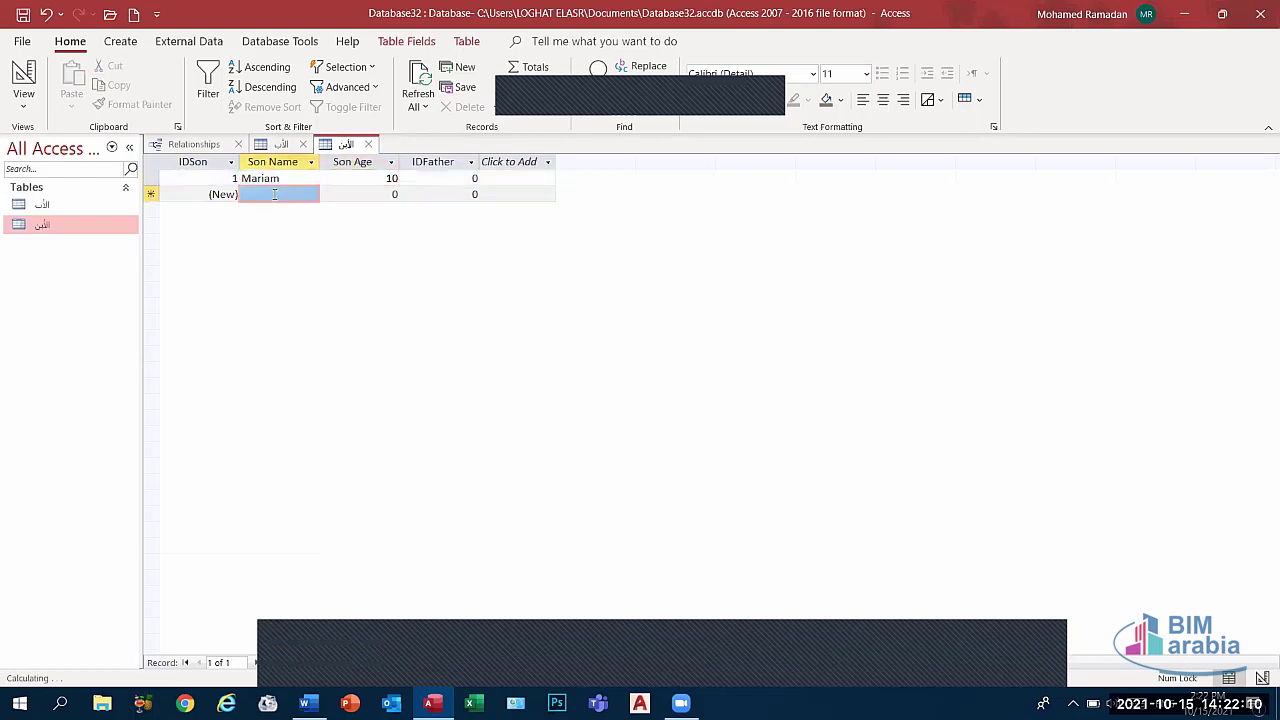
{"action": "type", "text": "Mostafa"}
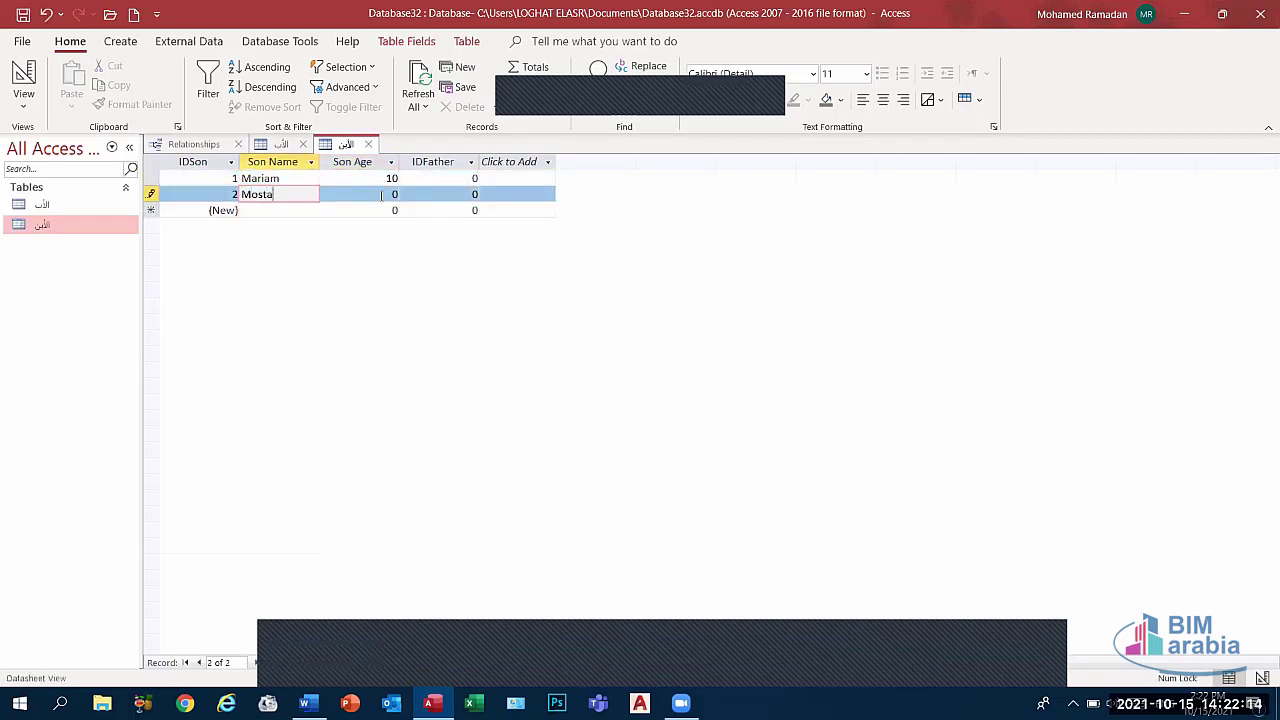
{"action": "key", "text": "Tab"}
{"action": "type", "text": "20"}
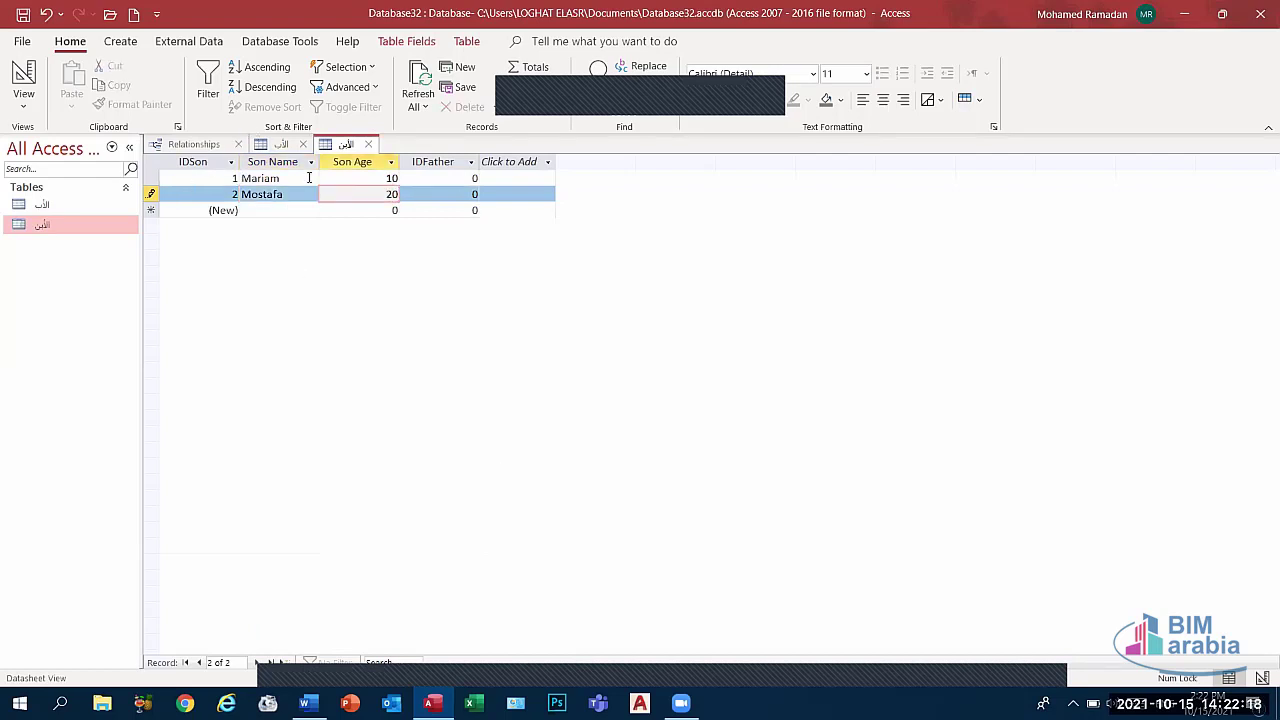
{"action": "left_click", "coordinate": [284, 178]}
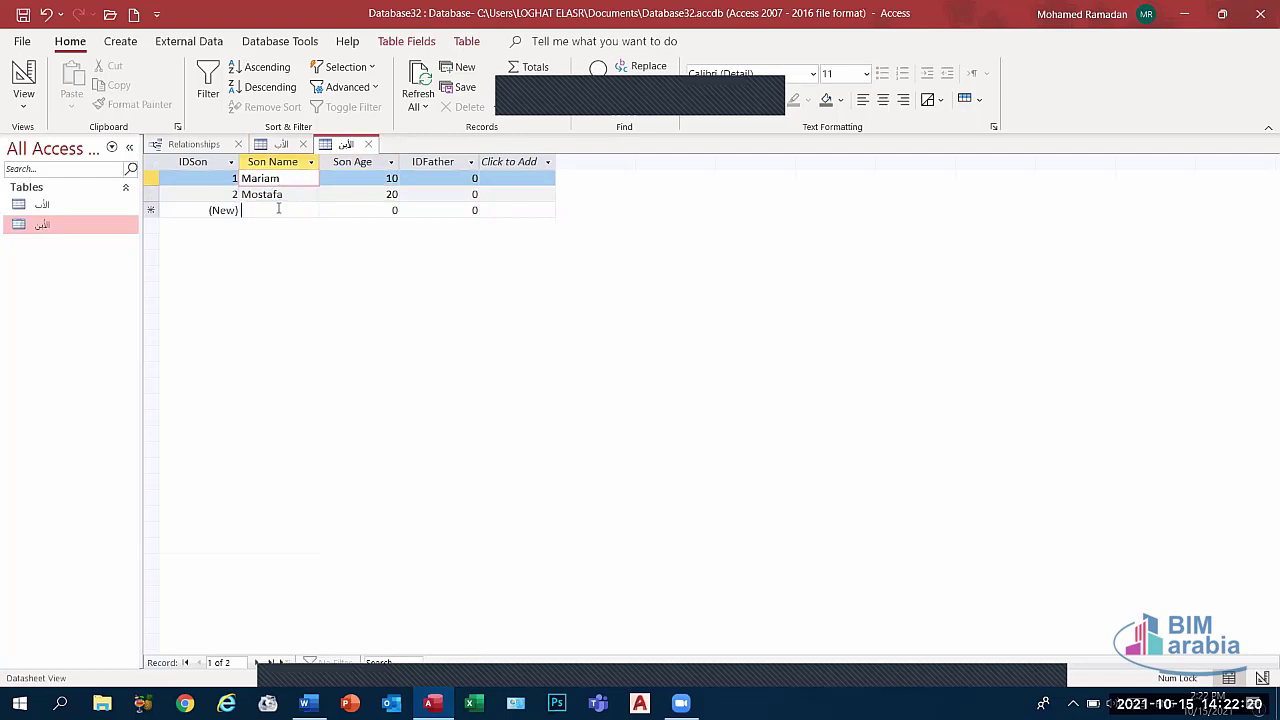
{"action": "left_click", "coordinate": [278, 210]}
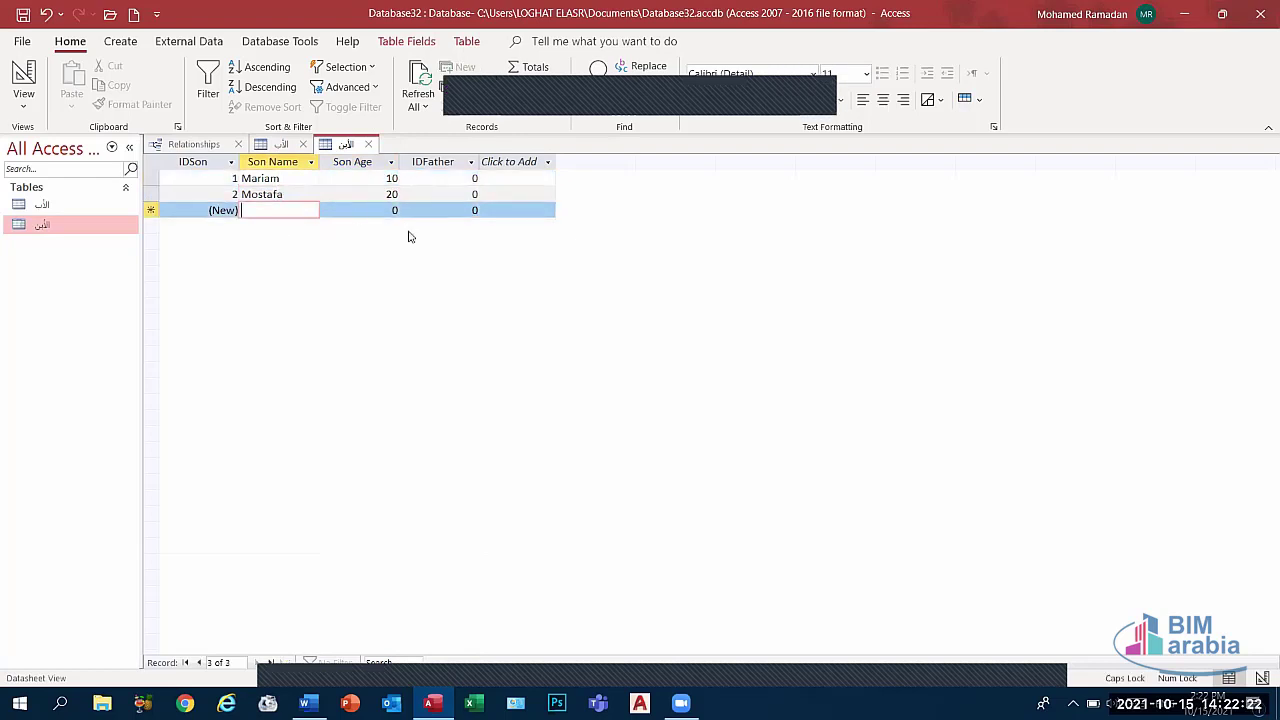
{"action": "type", "text": "Mahmoud"}
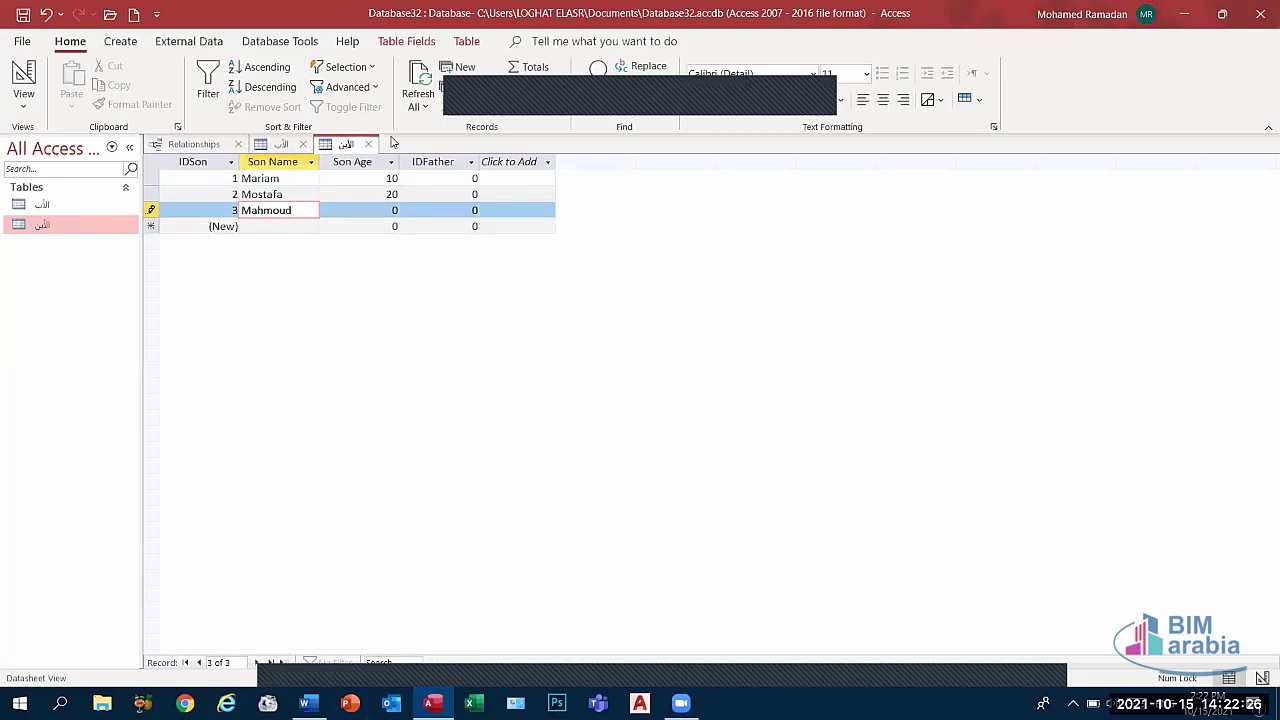
{"action": "key", "text": "Tab"}
{"action": "type", "text": "5"}
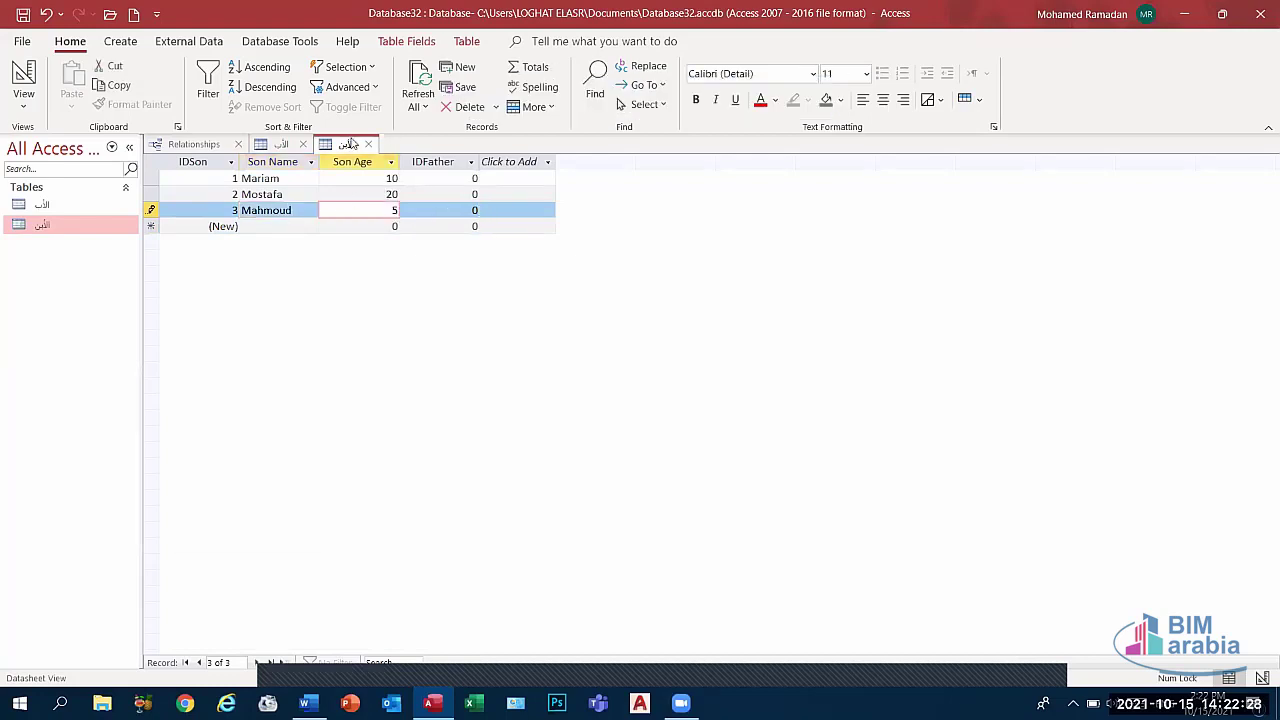
- Save the son table's records and close the table
{"action": "right_click", "coordinate": [348, 147]}
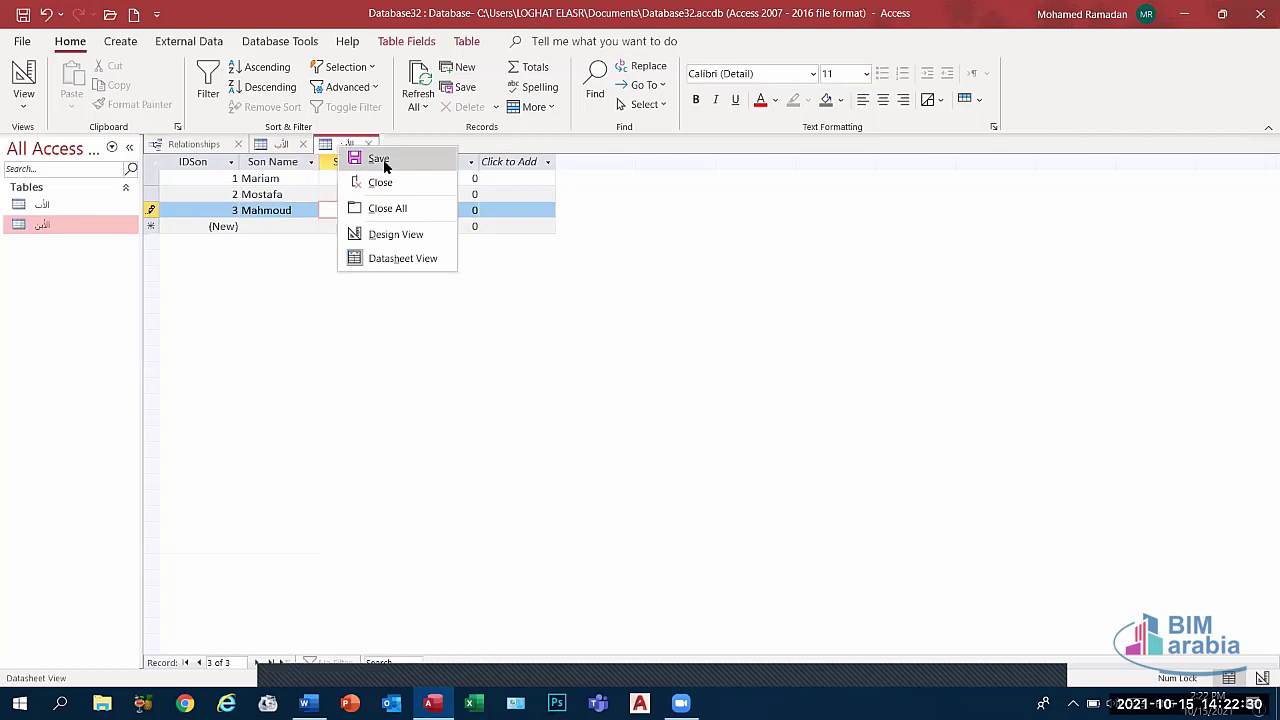
{"action": "left_click", "coordinate": [378, 158]}
{"action": "left_click", "coordinate": [369, 145]}
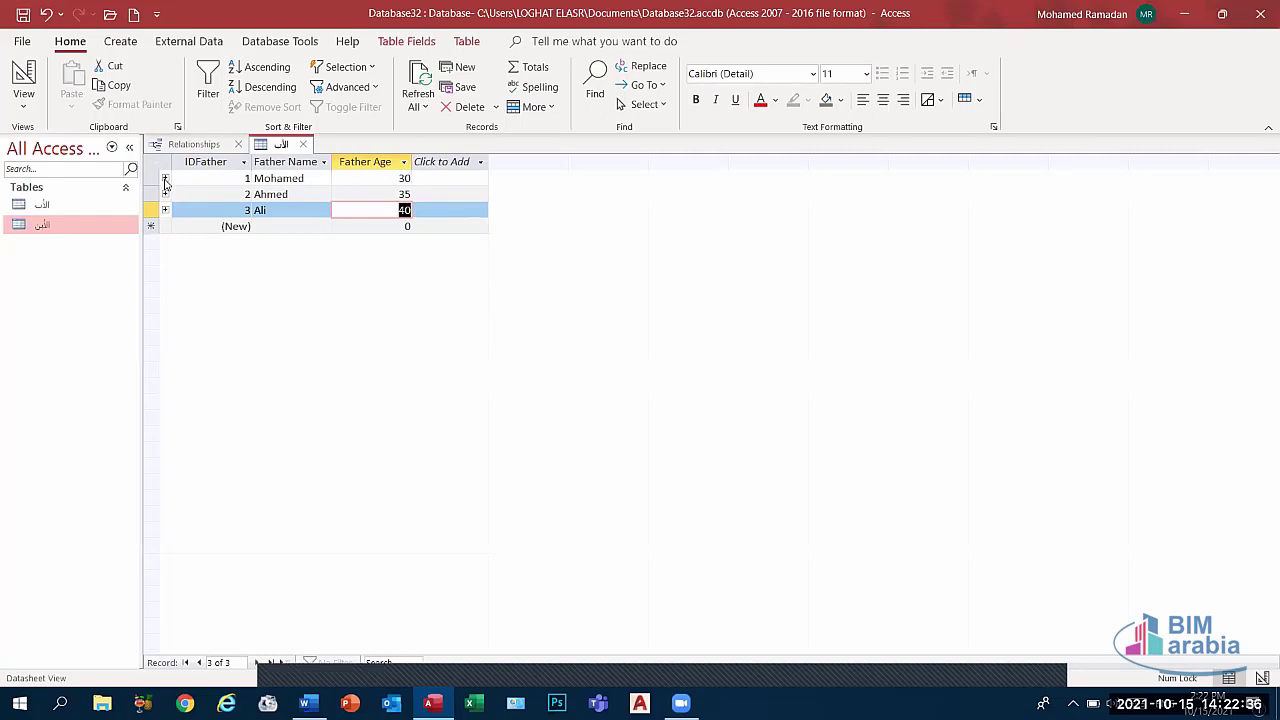
{"action": "left_click", "coordinate": [165, 179]}
{"action": "left_click", "coordinate": [165, 179]}
{"action": "left_click", "coordinate": [165, 179]}
{"action": "left_click", "coordinate": [165, 179]}
{"action": "left_click", "coordinate": [165, 179]}
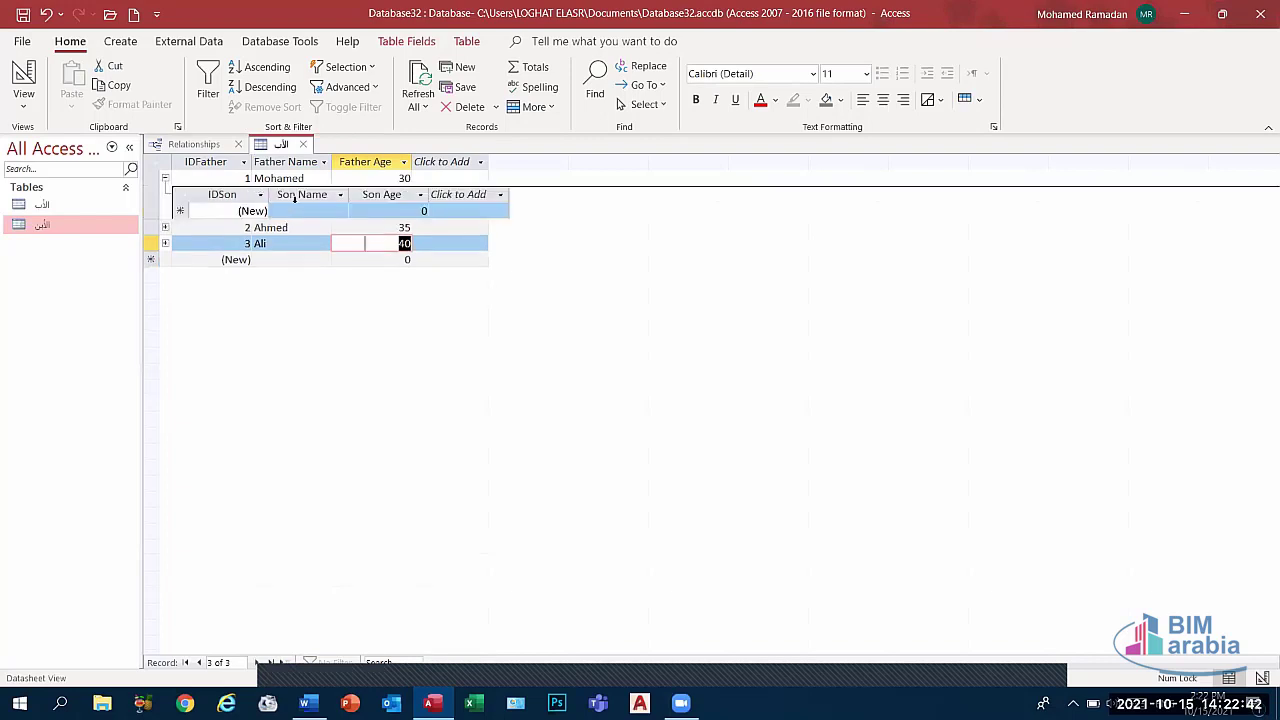
{"action": "left_click", "coordinate": [299, 211]}
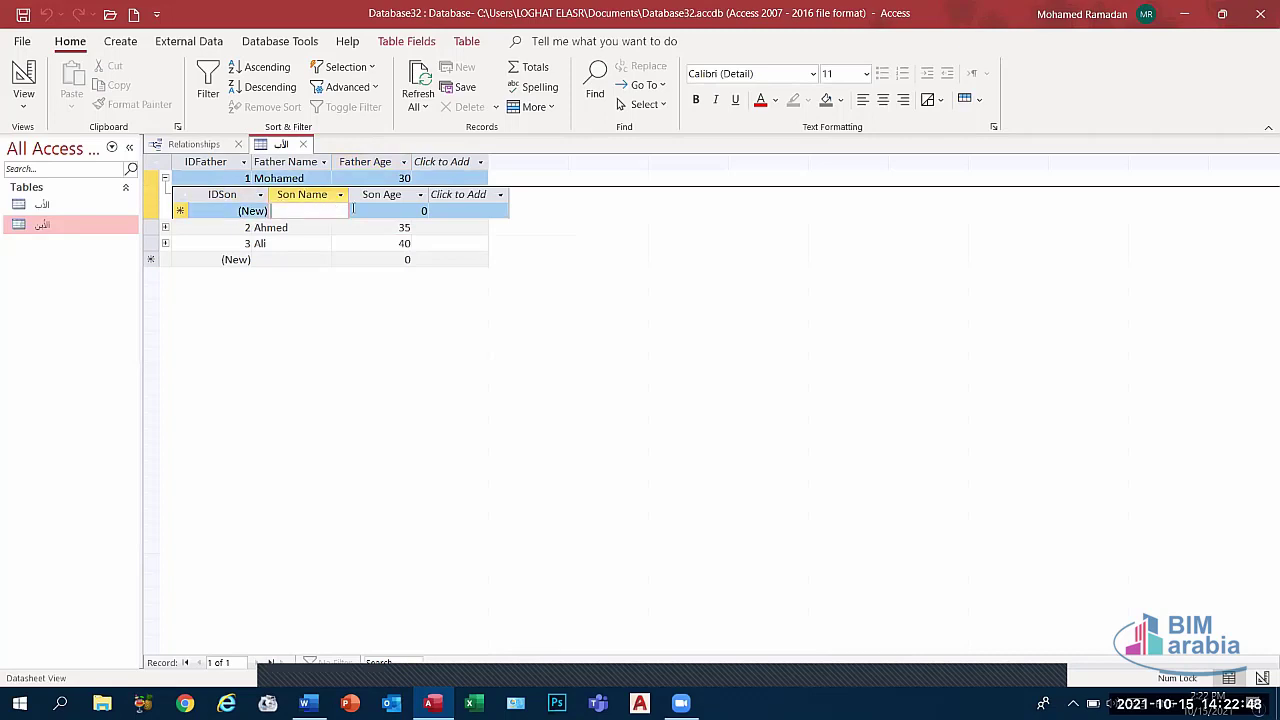
{"action": "left_click", "coordinate": [165, 178]}
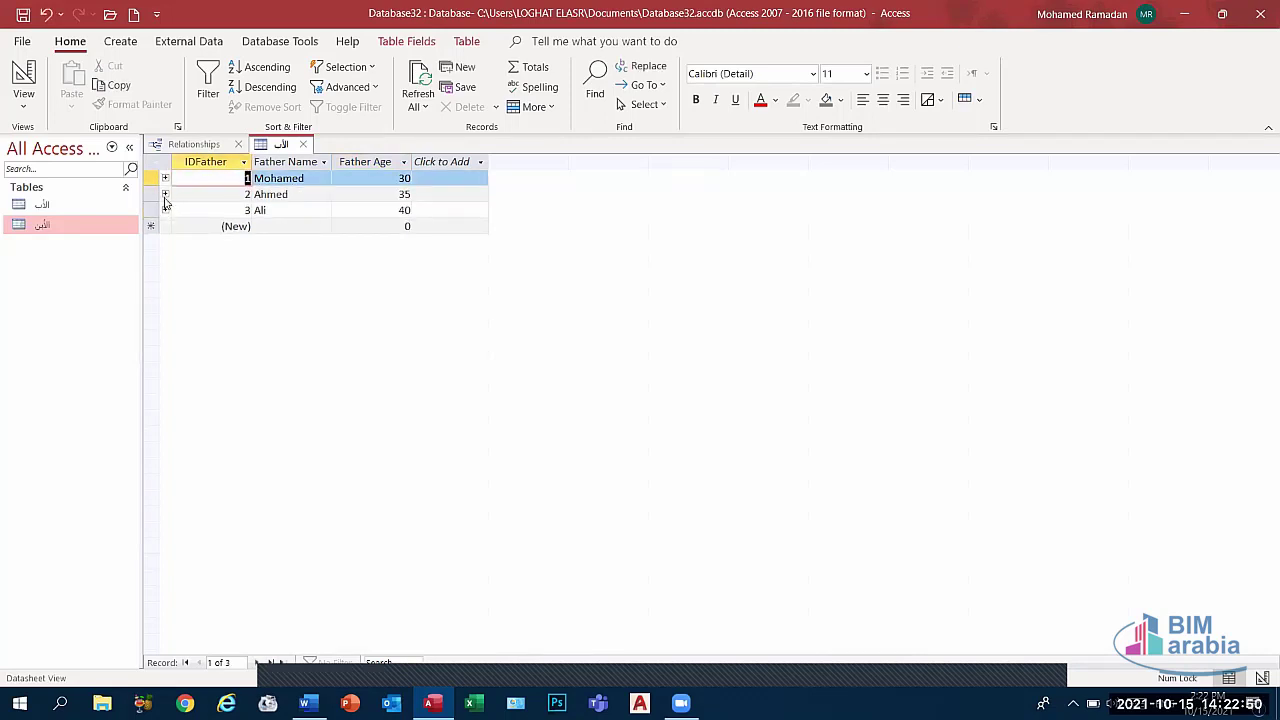
{"action": "left_click", "coordinate": [165, 194]}
{"action": "left_click", "coordinate": [165, 194]}
{"action": "left_click", "coordinate": [165, 210]}
{"action": "left_click", "coordinate": [165, 210]}
{"action": "left_click", "coordinate": [165, 210]}
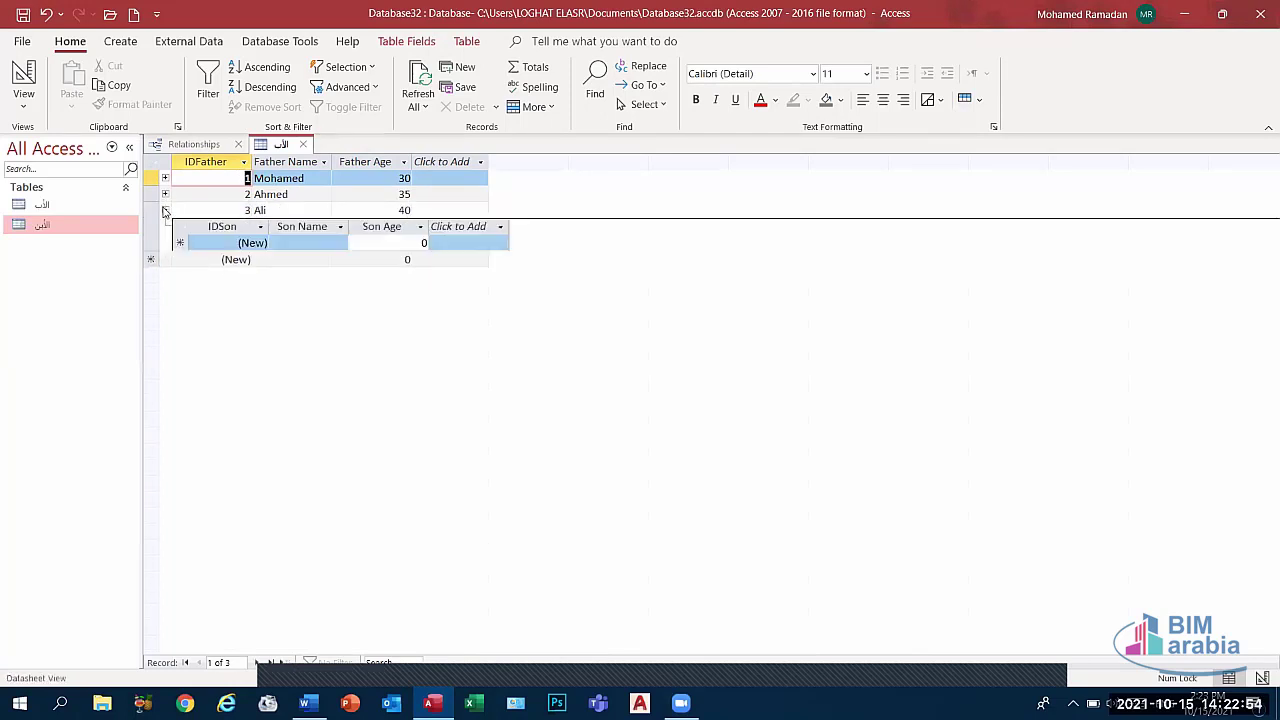
{"action": "left_click", "coordinate": [165, 210]}
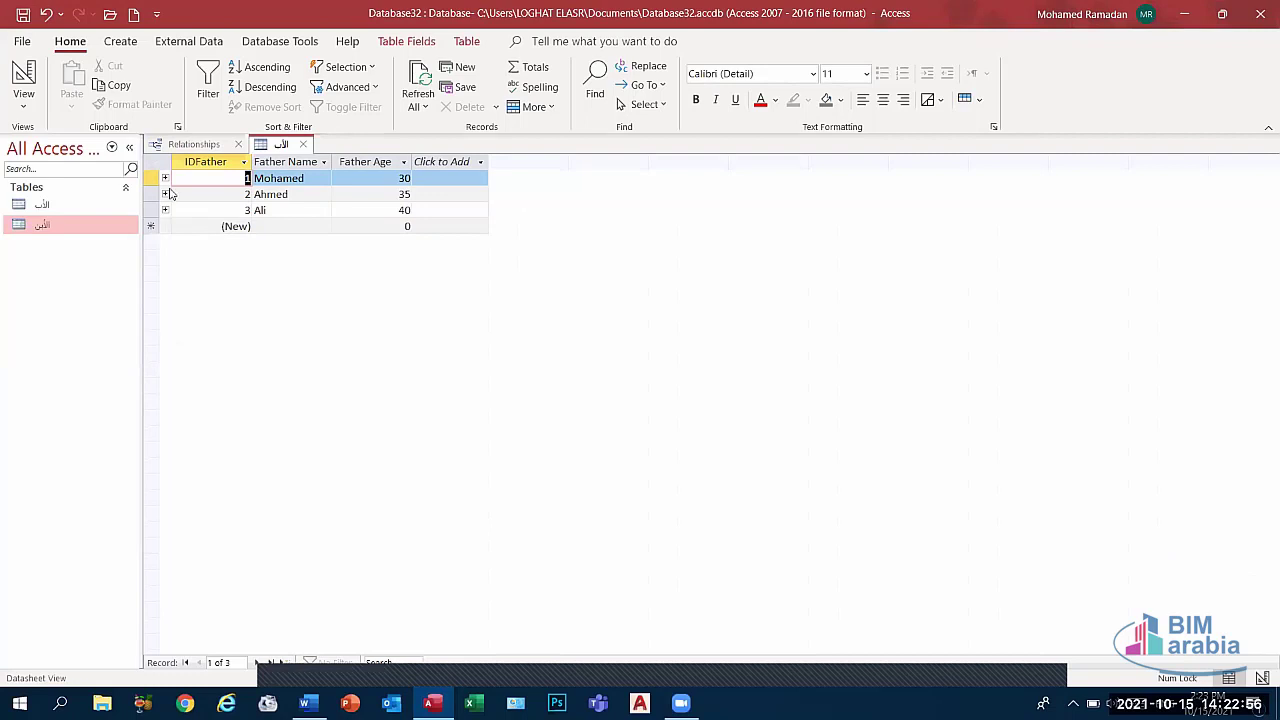
{"action": "left_click", "coordinate": [74, 206]}
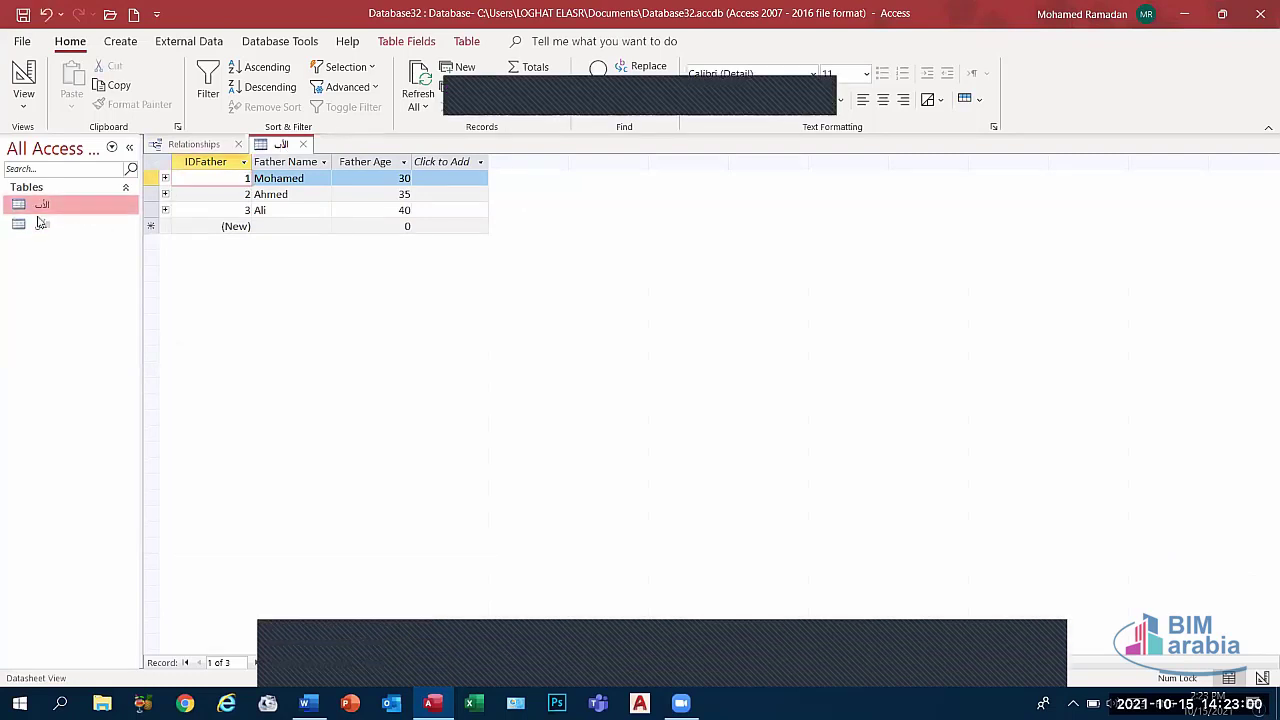
- Open the son table in its own tab, then return to the father datasheet
{"action": "left_click", "coordinate": [31, 225]}
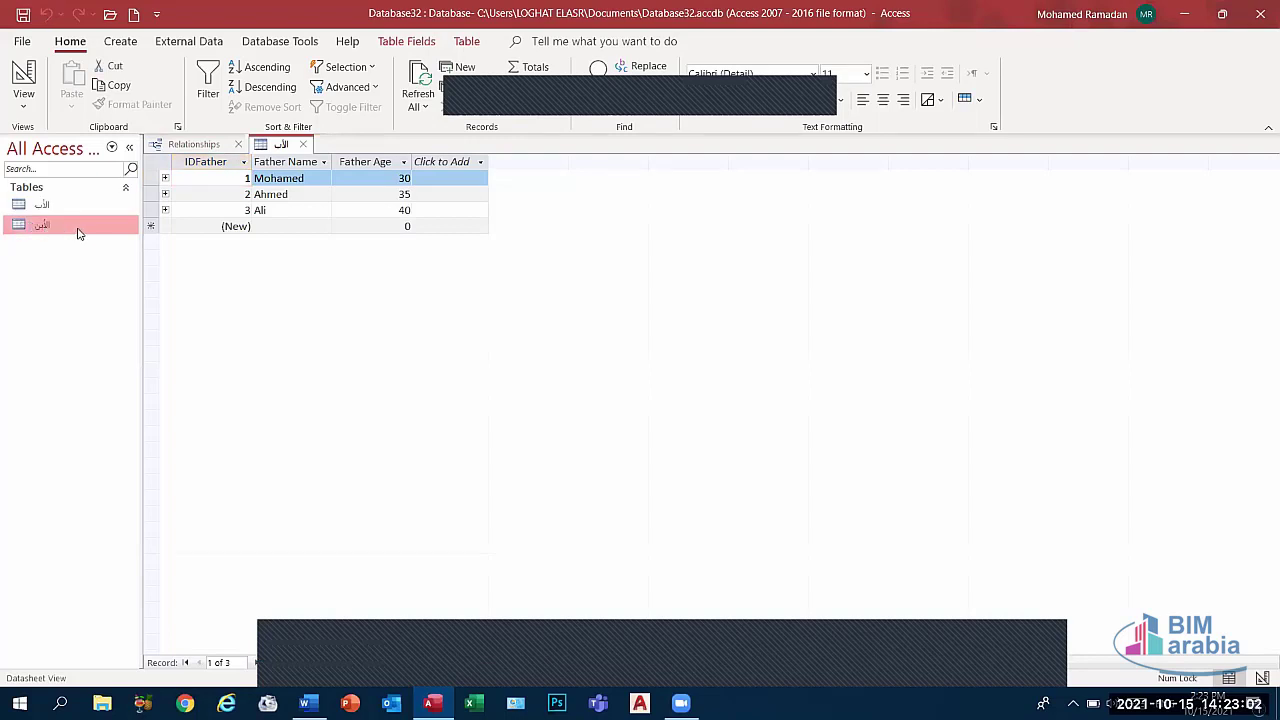
{"action": "double_click", "coordinate": [78, 228]}
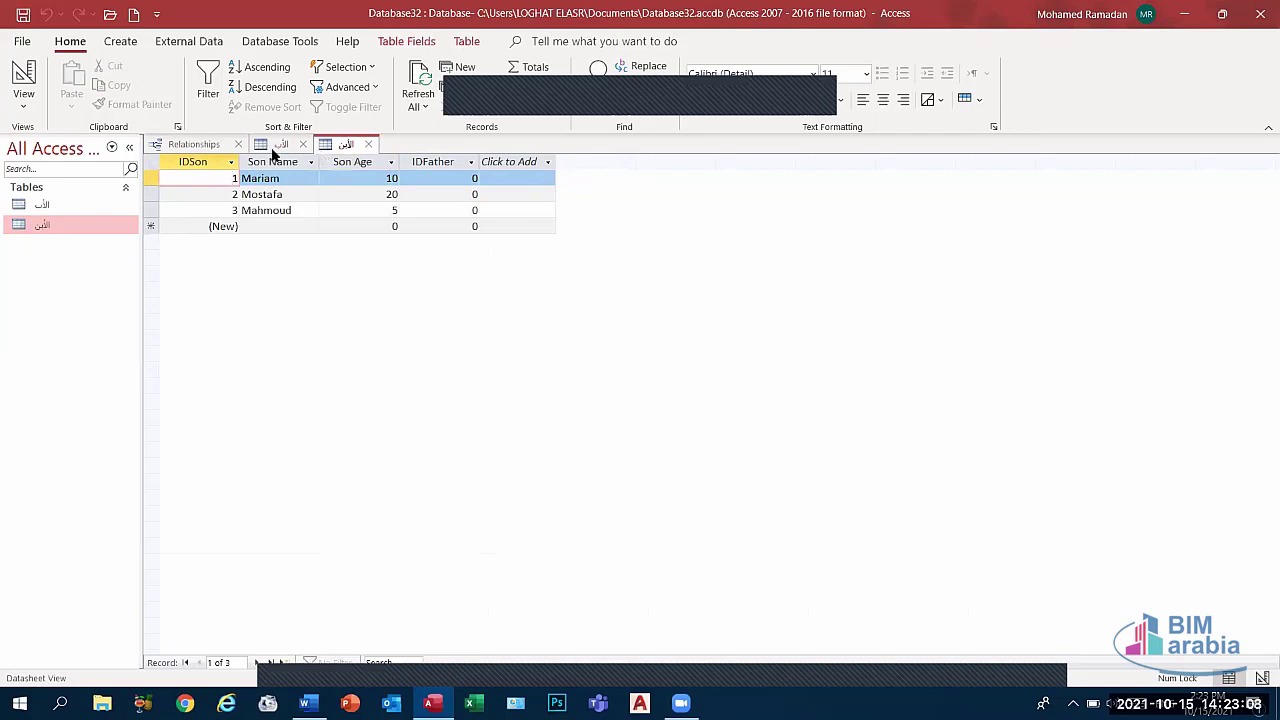
{"action": "double_click", "coordinate": [85, 206]}
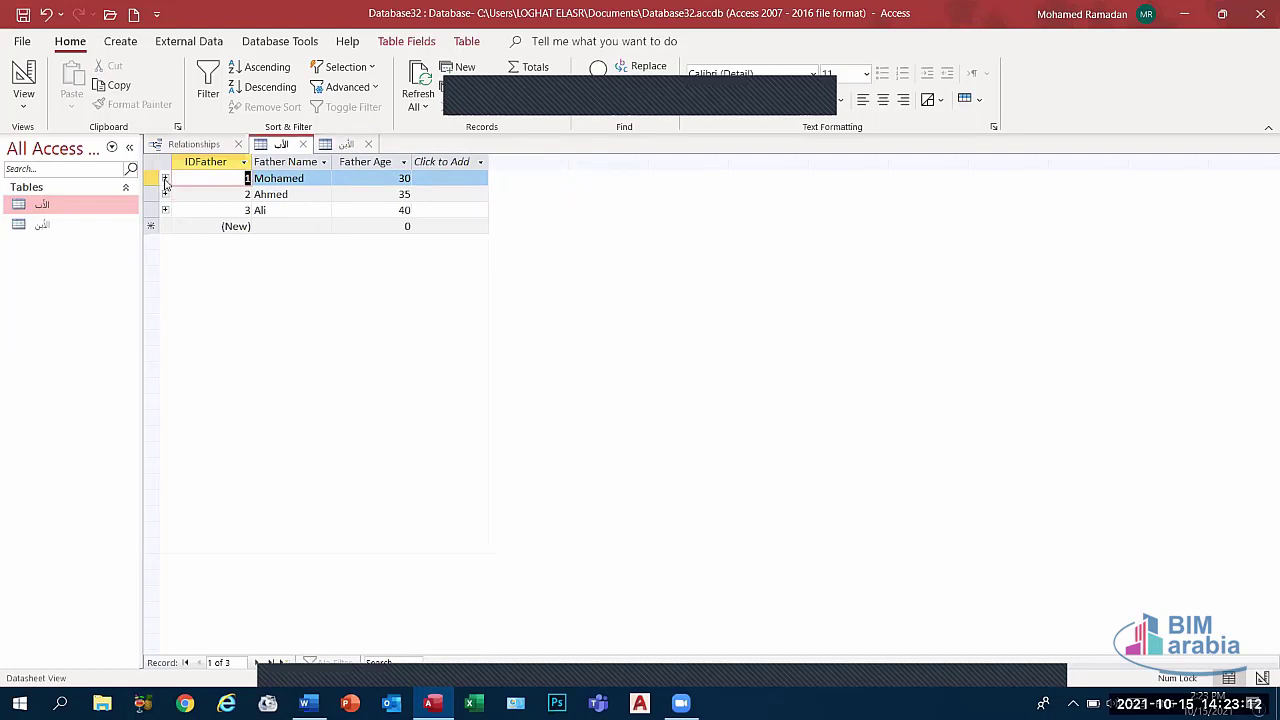
- Expand and collapse the first two fathers' related son subdatasheets
{"action": "left_click", "coordinate": [165, 178]}
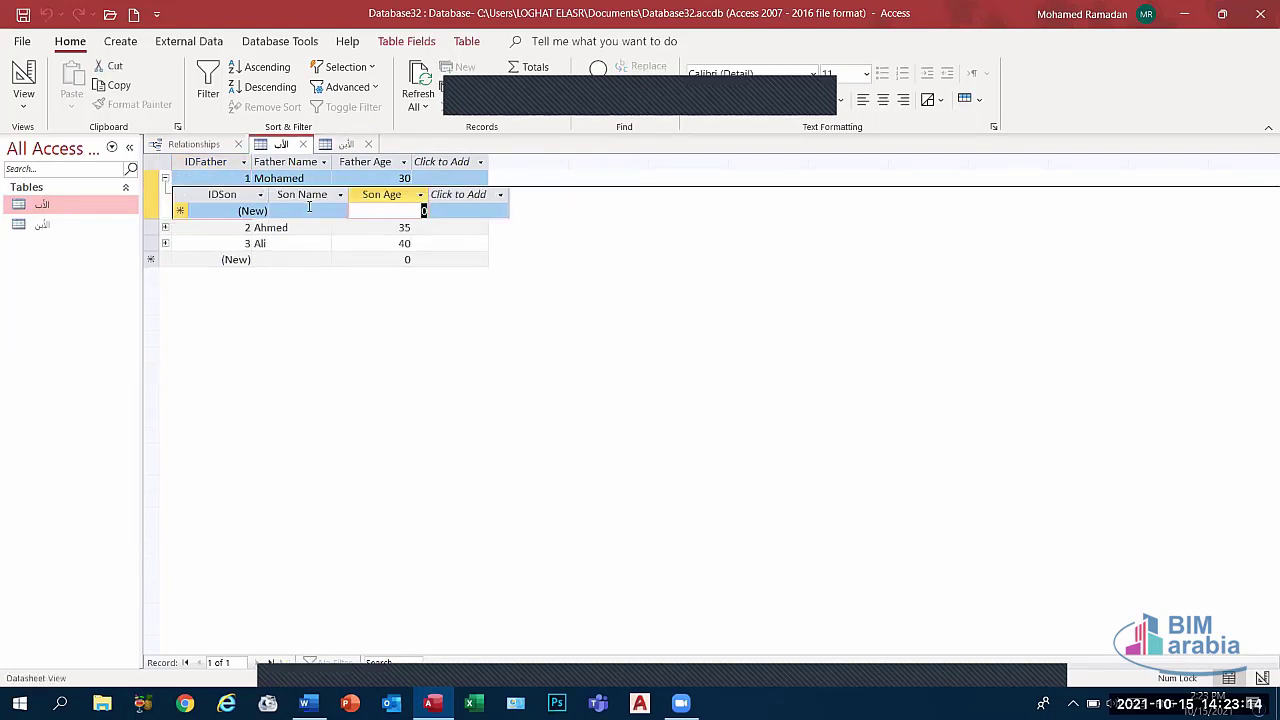
{"action": "left_click", "coordinate": [305, 211]}
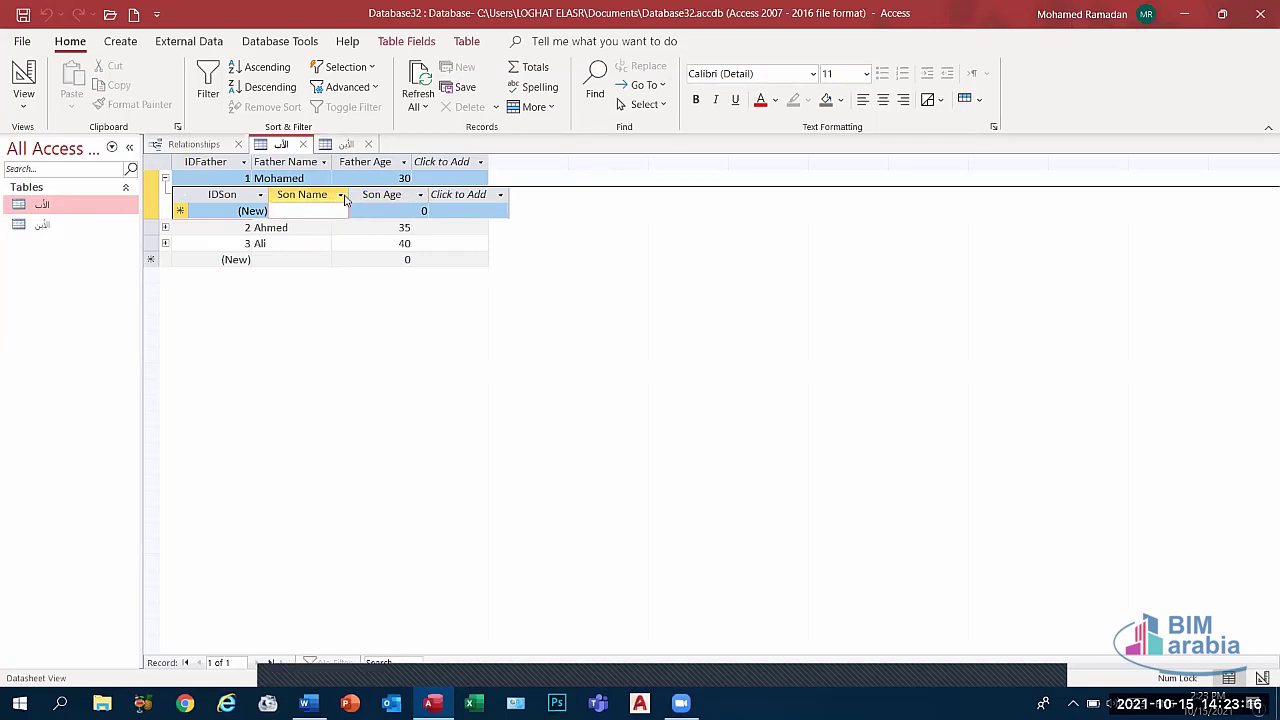
{"action": "left_click", "coordinate": [341, 196]}
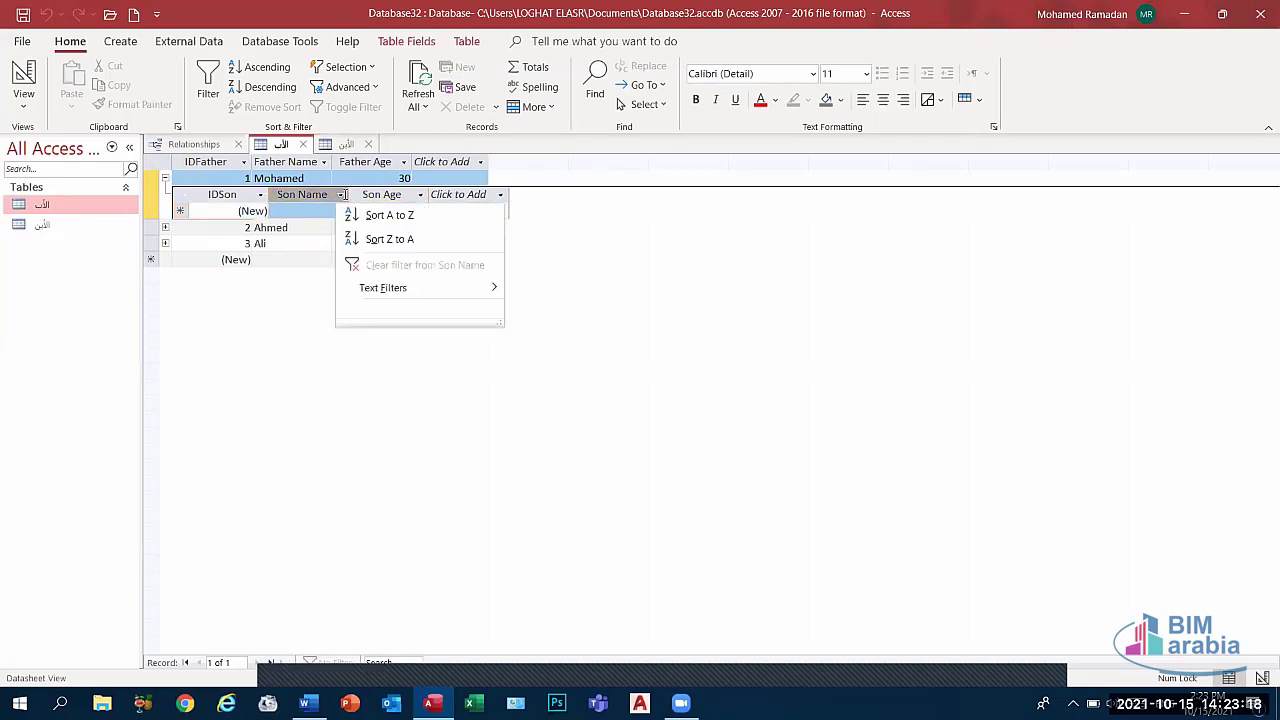
{"action": "left_click", "coordinate": [336, 213]}
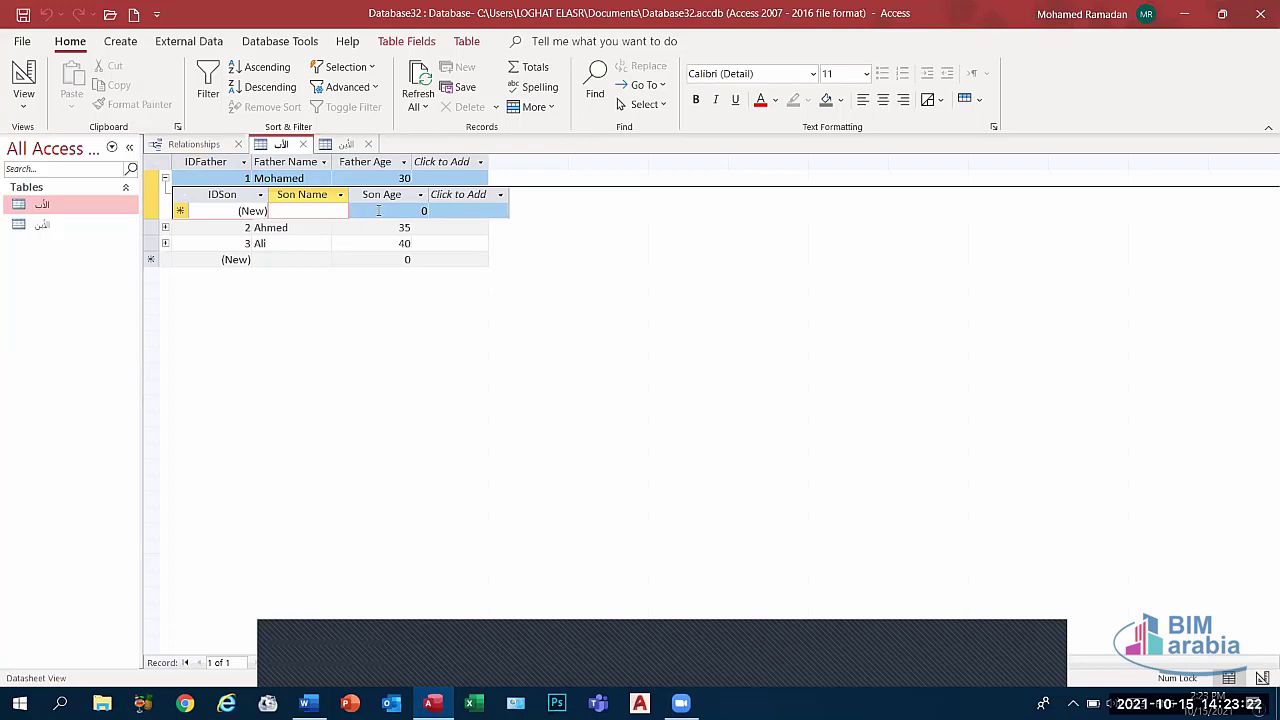
{"action": "key", "text": "Tab"}
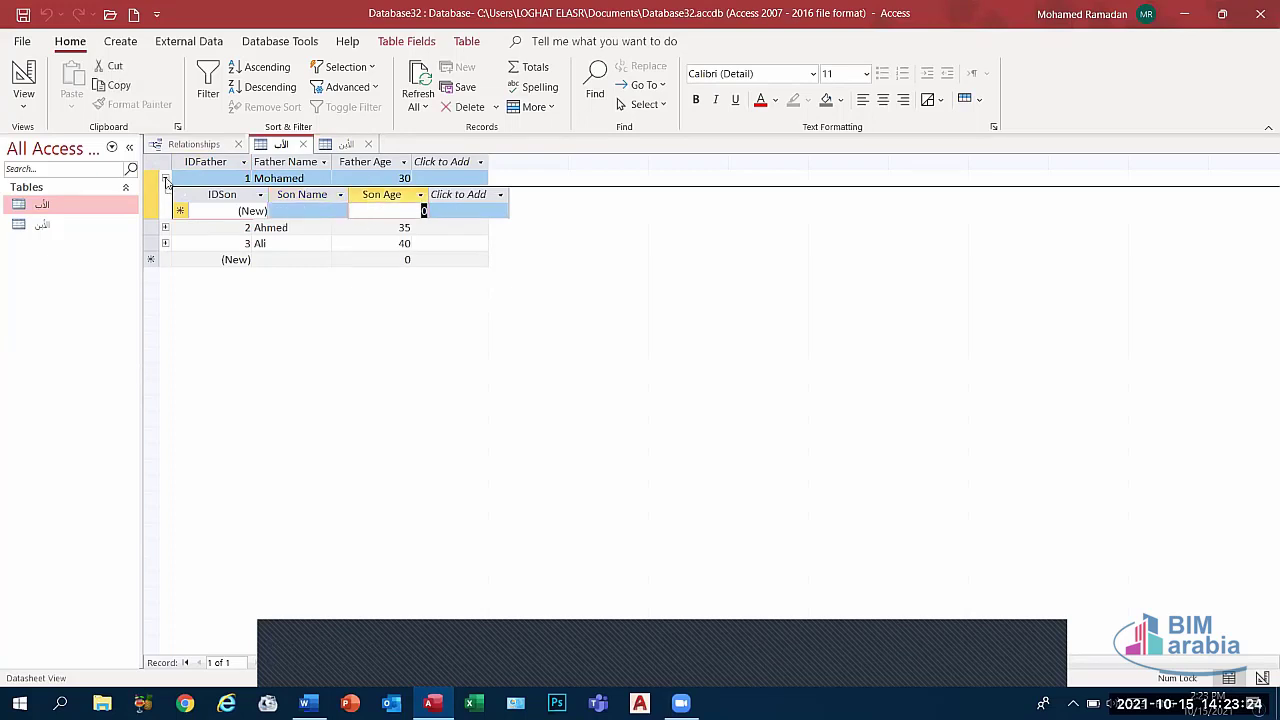
{"action": "left_click", "coordinate": [165, 179]}
{"action": "left_click", "coordinate": [166, 195]}
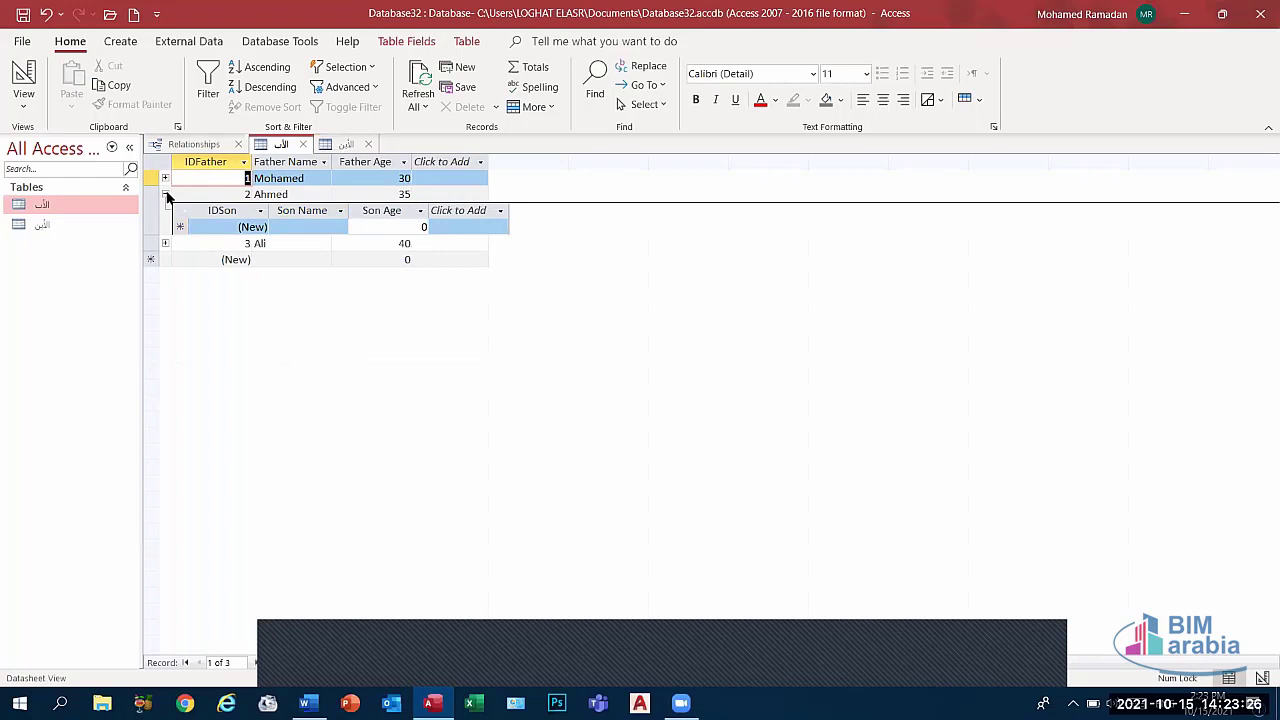
{"action": "left_click", "coordinate": [166, 195]}
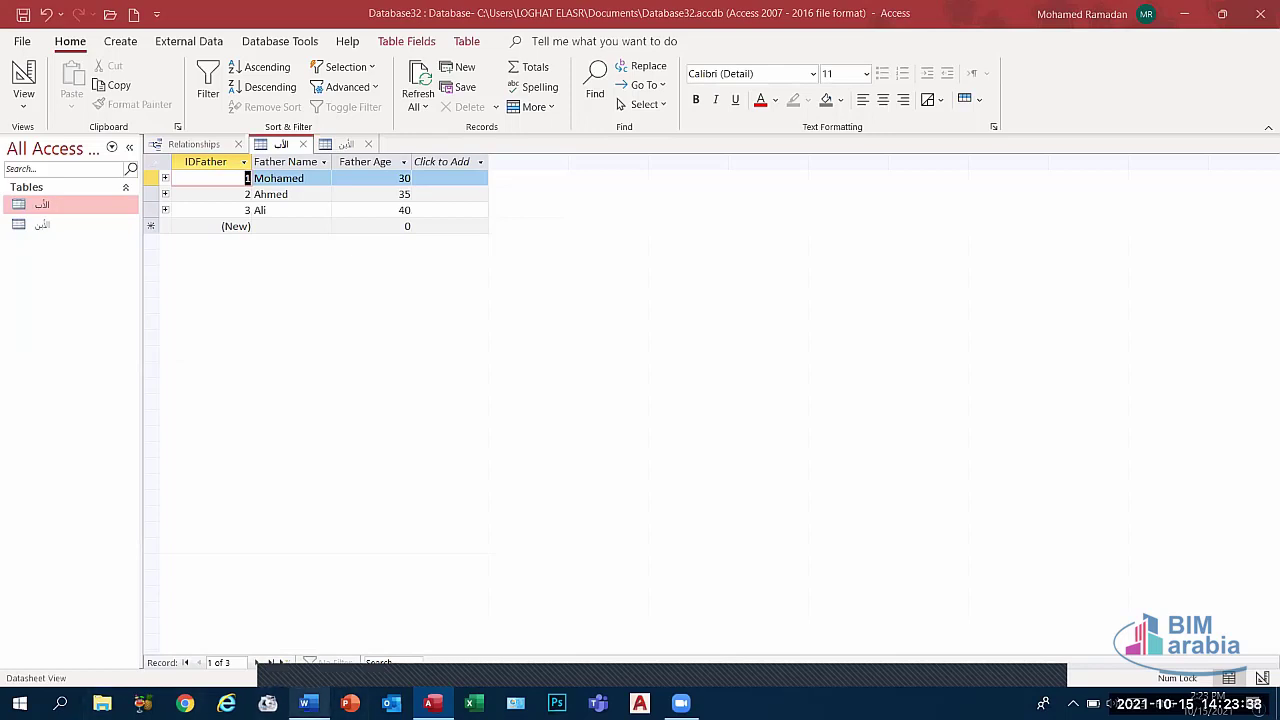
{"action": "left_click", "coordinate": [307, 703]}
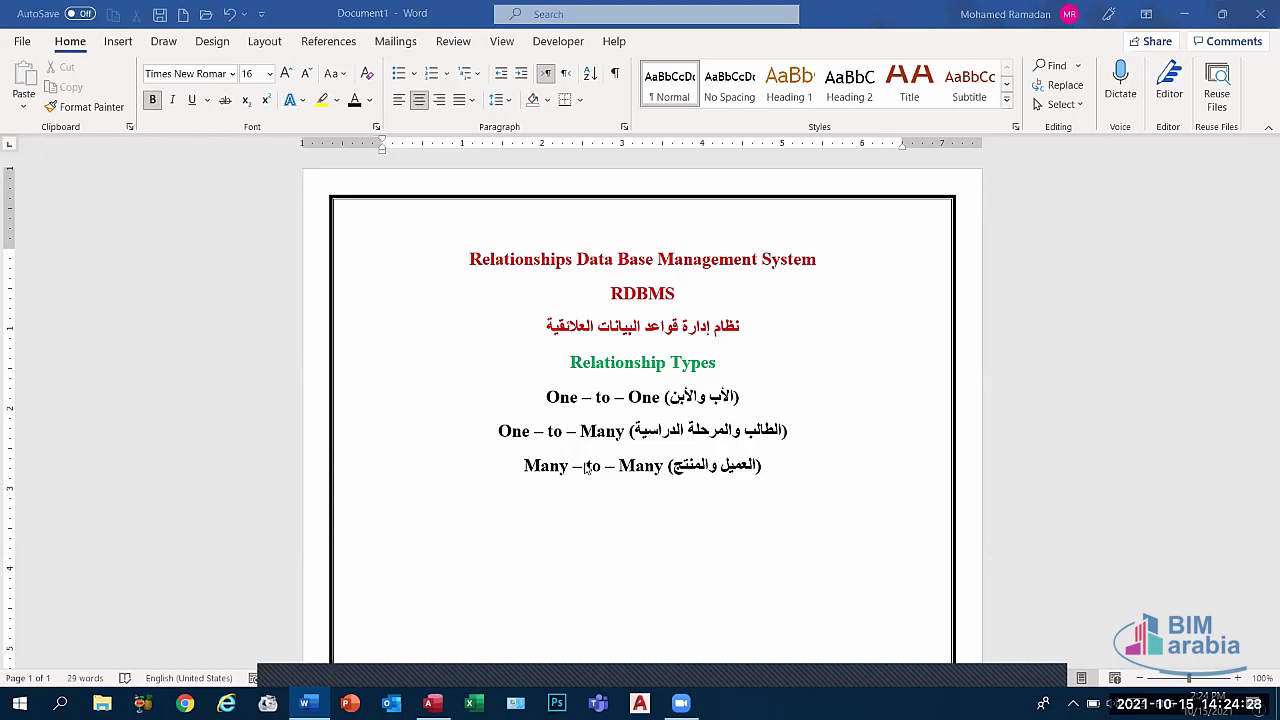
- Minimize the Word notes so the Access father datasheet is showing again
{"action": "left_click", "coordinate": [538, 478]}
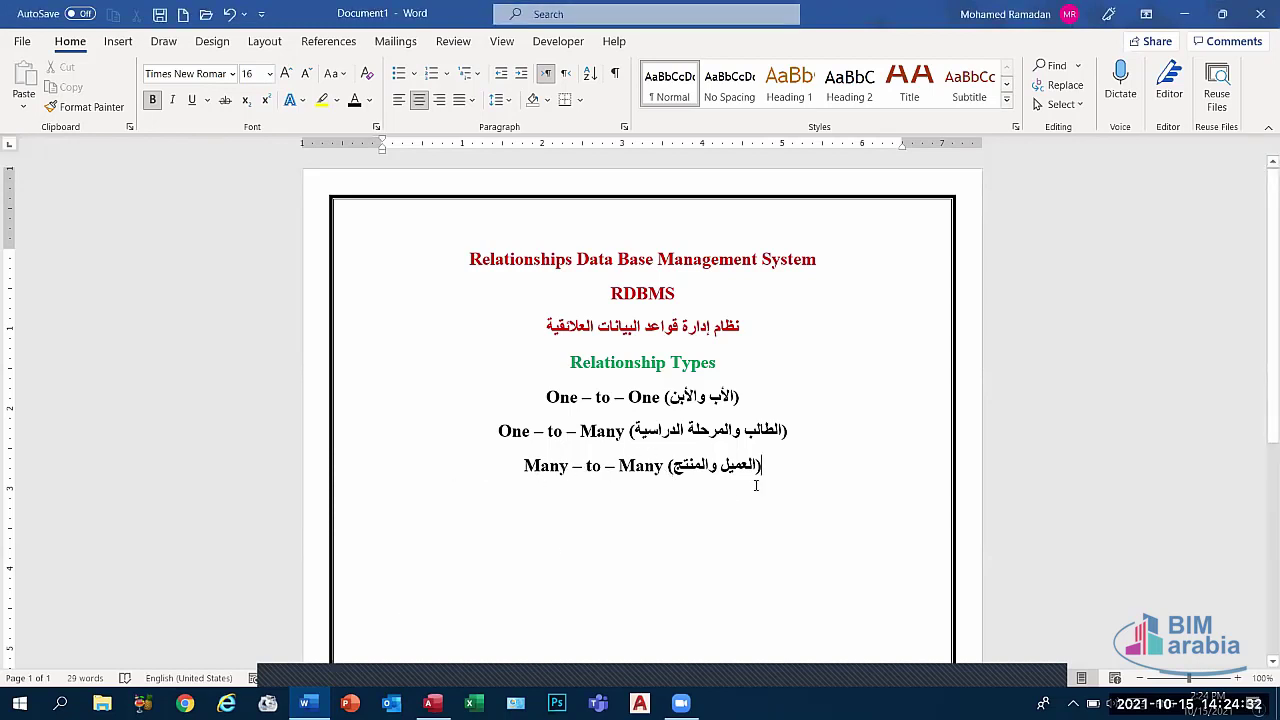
{"action": "left_click", "coordinate": [307, 703]}
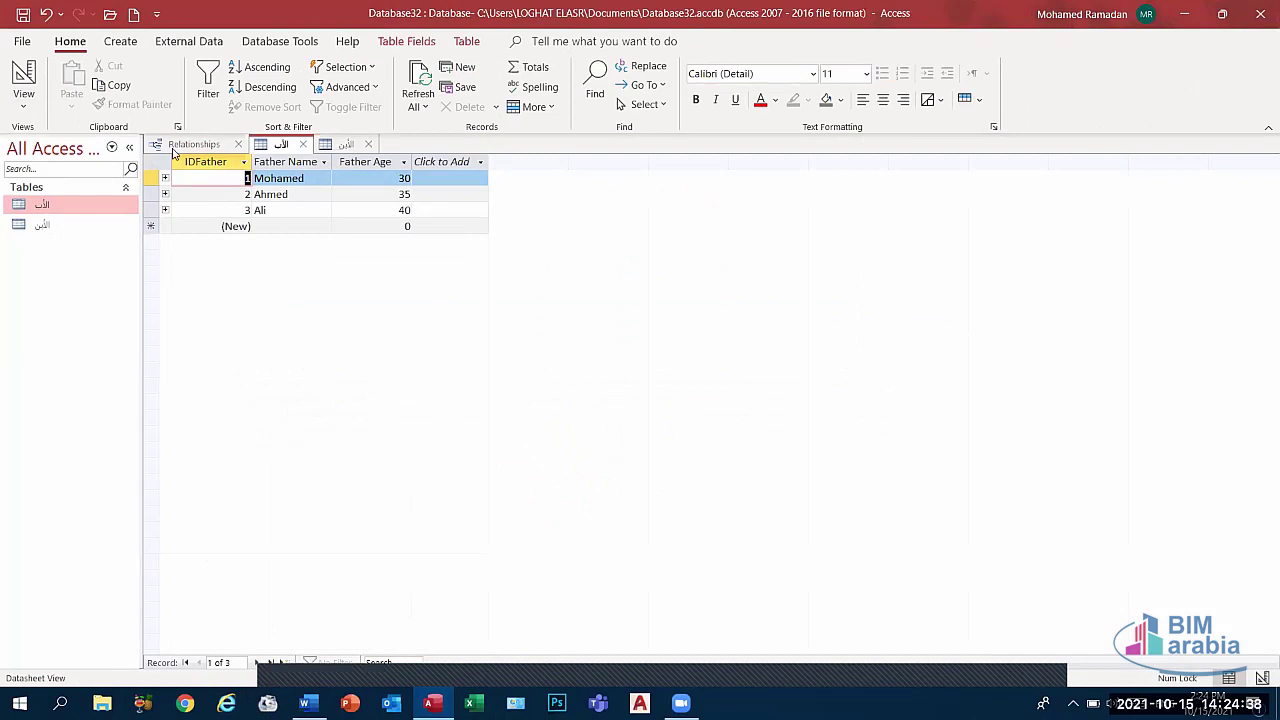
- Try enforcing referential integrity on the father–son relationship, then cancel after the table-lock error
{"action": "left_click", "coordinate": [214, 146]}
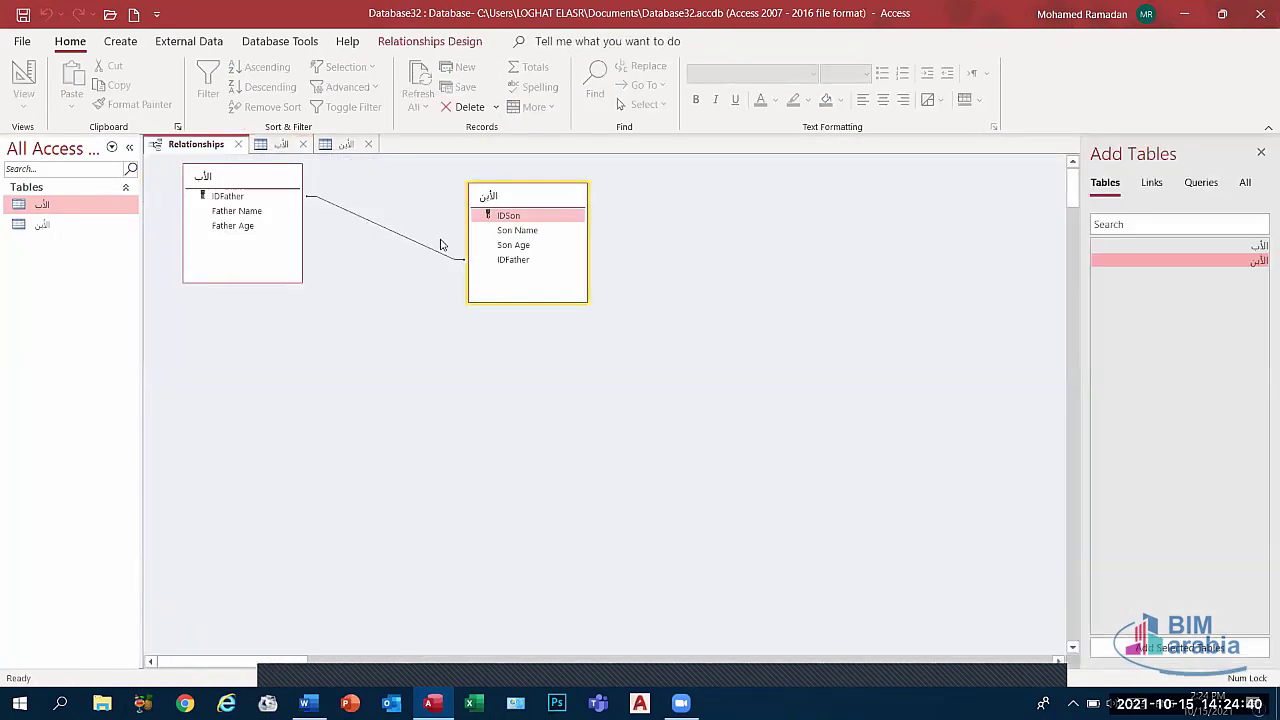
{"action": "double_click", "coordinate": [449, 261]}
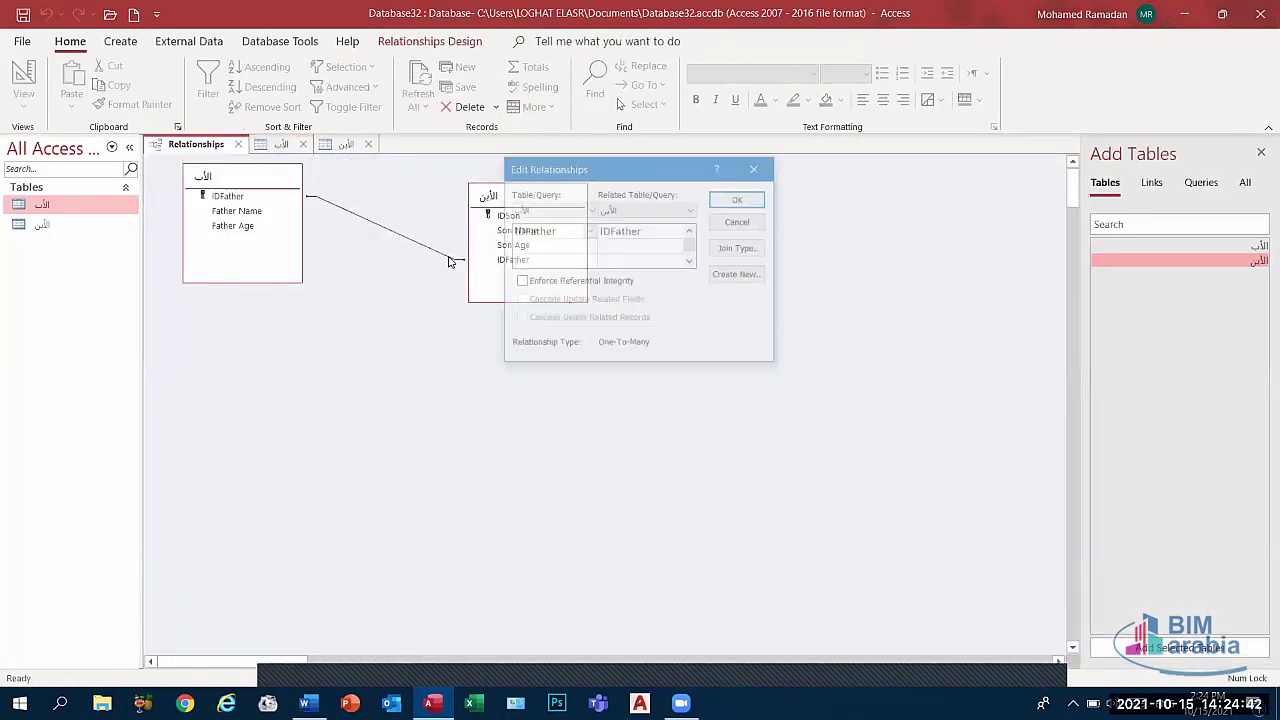
{"action": "left_click", "coordinate": [588, 282]}
{"action": "left_click", "coordinate": [740, 200]}
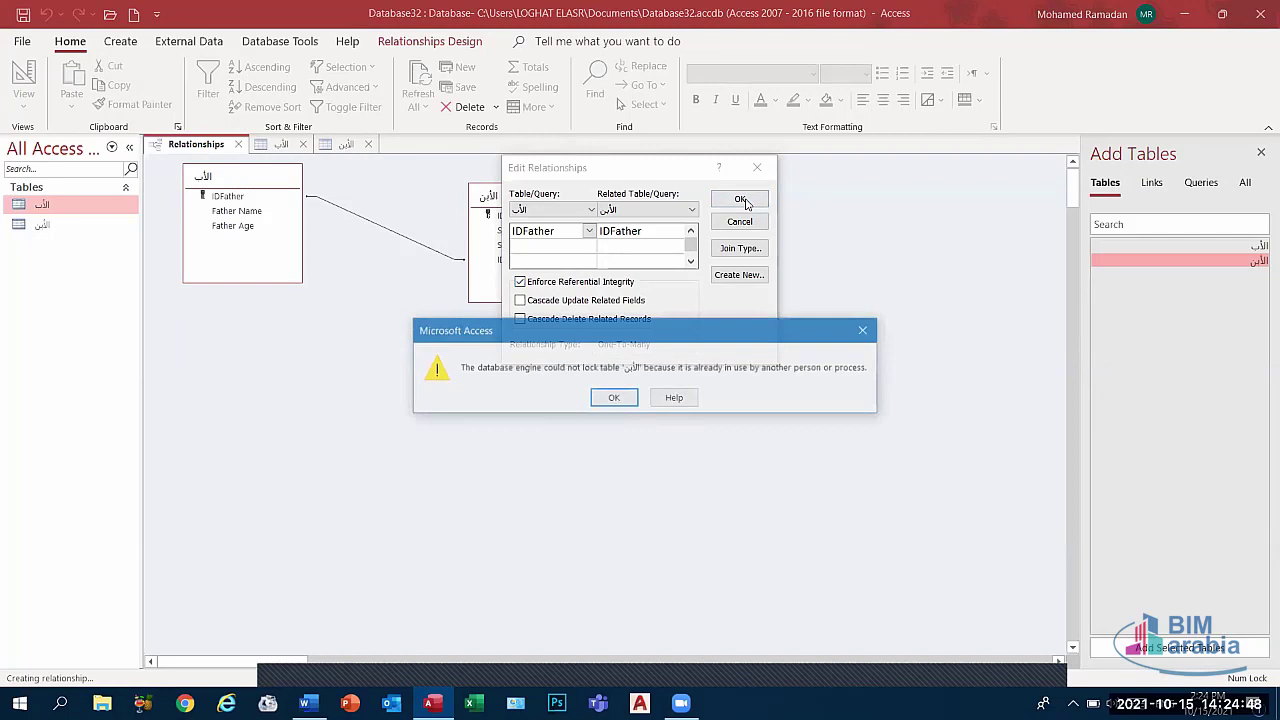
{"action": "left_click", "coordinate": [614, 397]}
{"action": "left_click", "coordinate": [640, 284]}
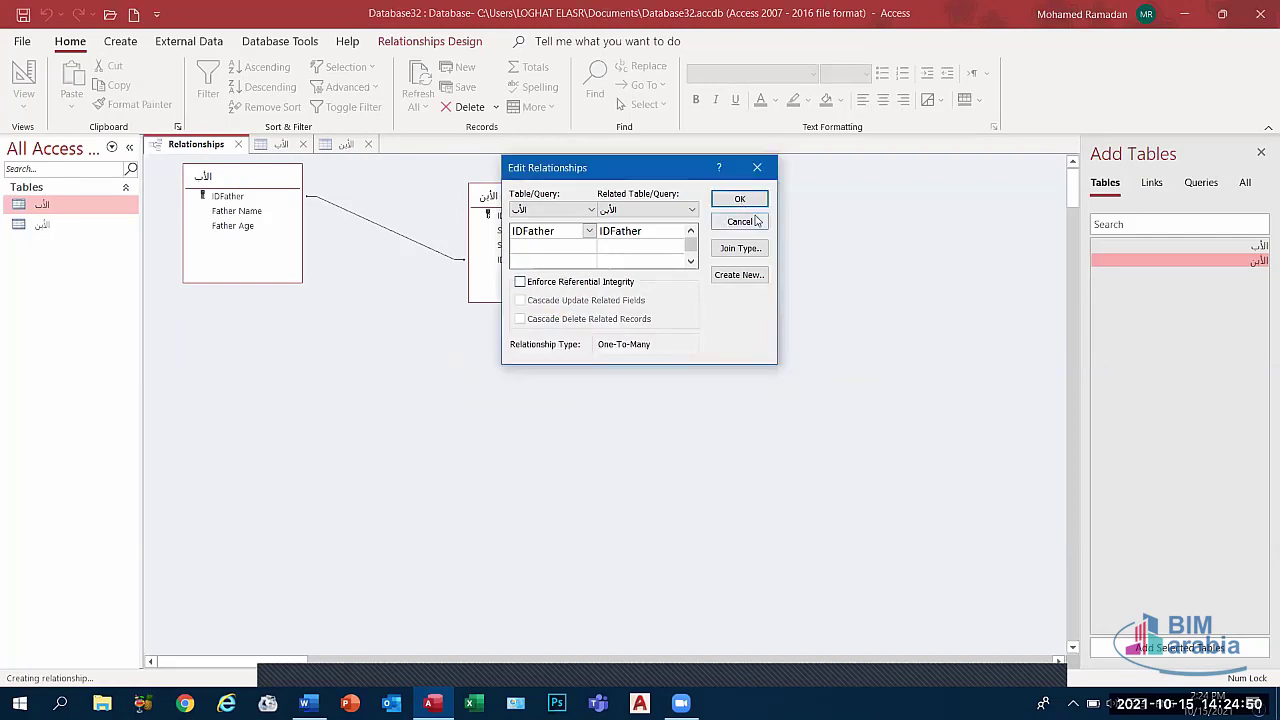
{"action": "left_click", "coordinate": [757, 167]}
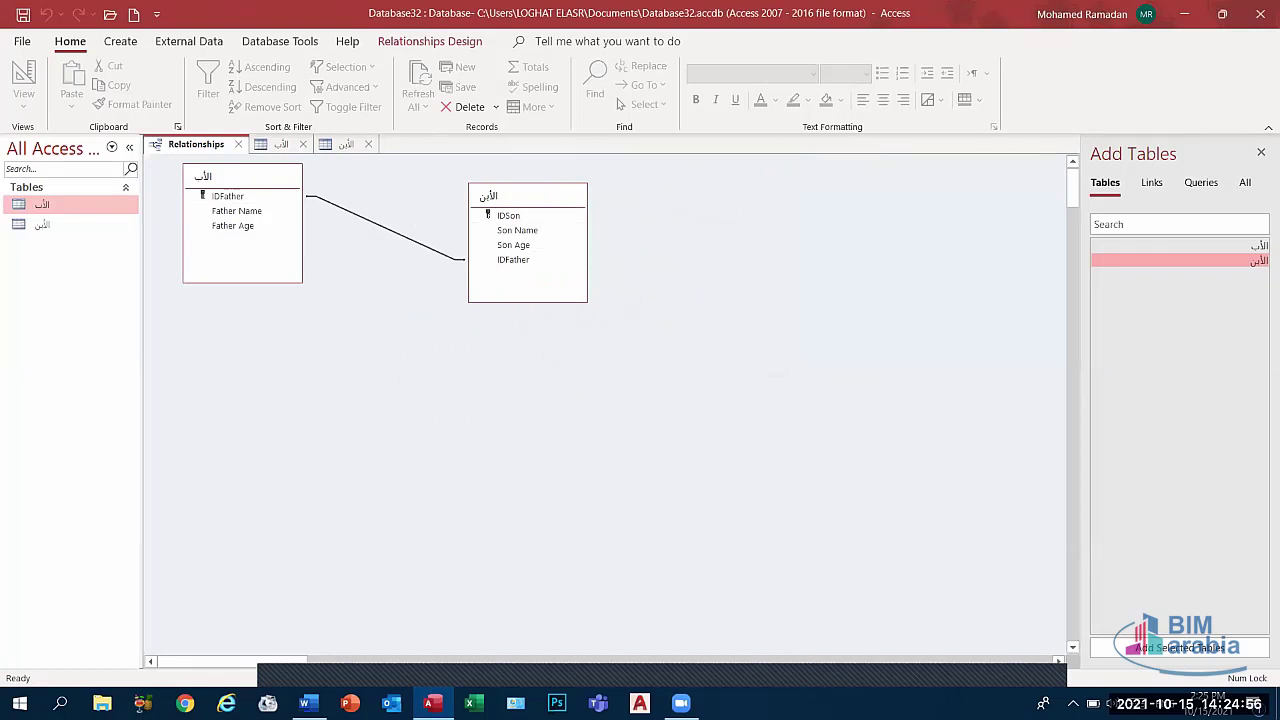
- Show the desktop, restore Access, and switch to the Word notes
{"action": "key", "text": "super+d"}
{"action": "left_click", "coordinate": [450, 700]}
{"action": "key", "text": "alt+Tab"}
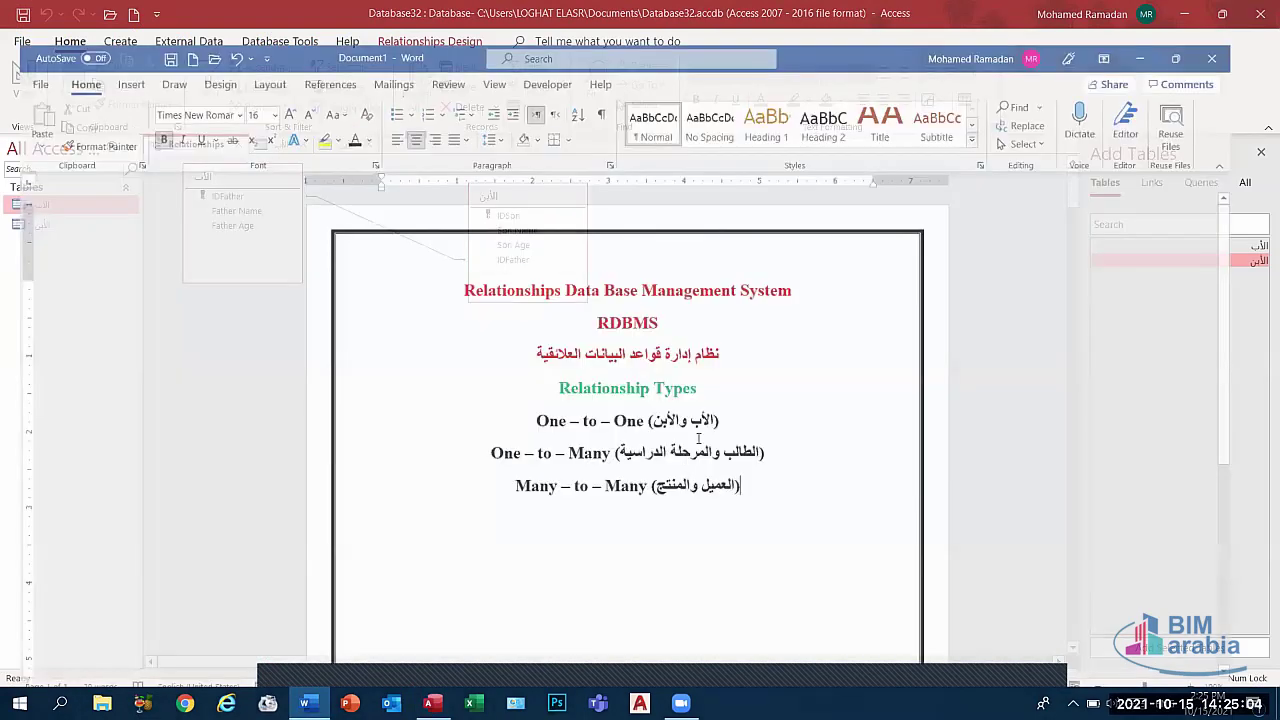
- Add numbered item '1. تحديد الكيانات الأساسية' in Arabic below the relationship types
{"action": "scroll", "coordinate": [758, 254], "scroll_direction": "down", "scroll_amount": 2}
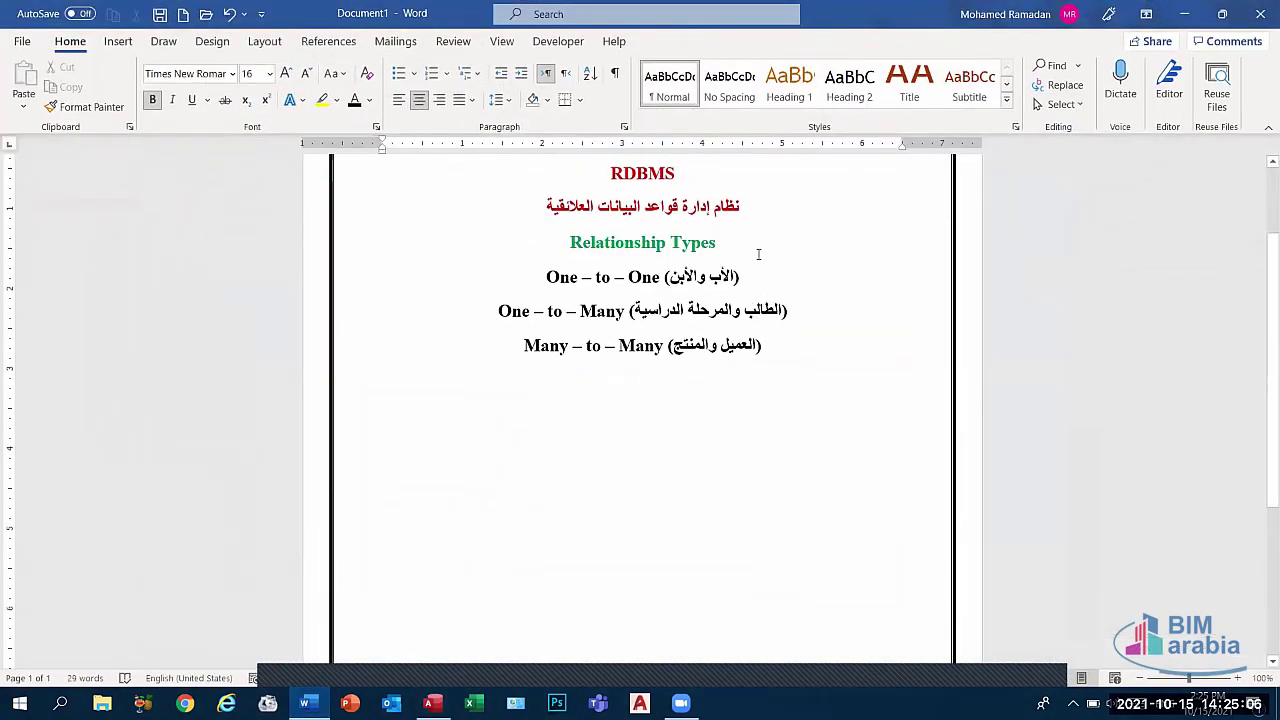
{"action": "key", "text": "Return"}
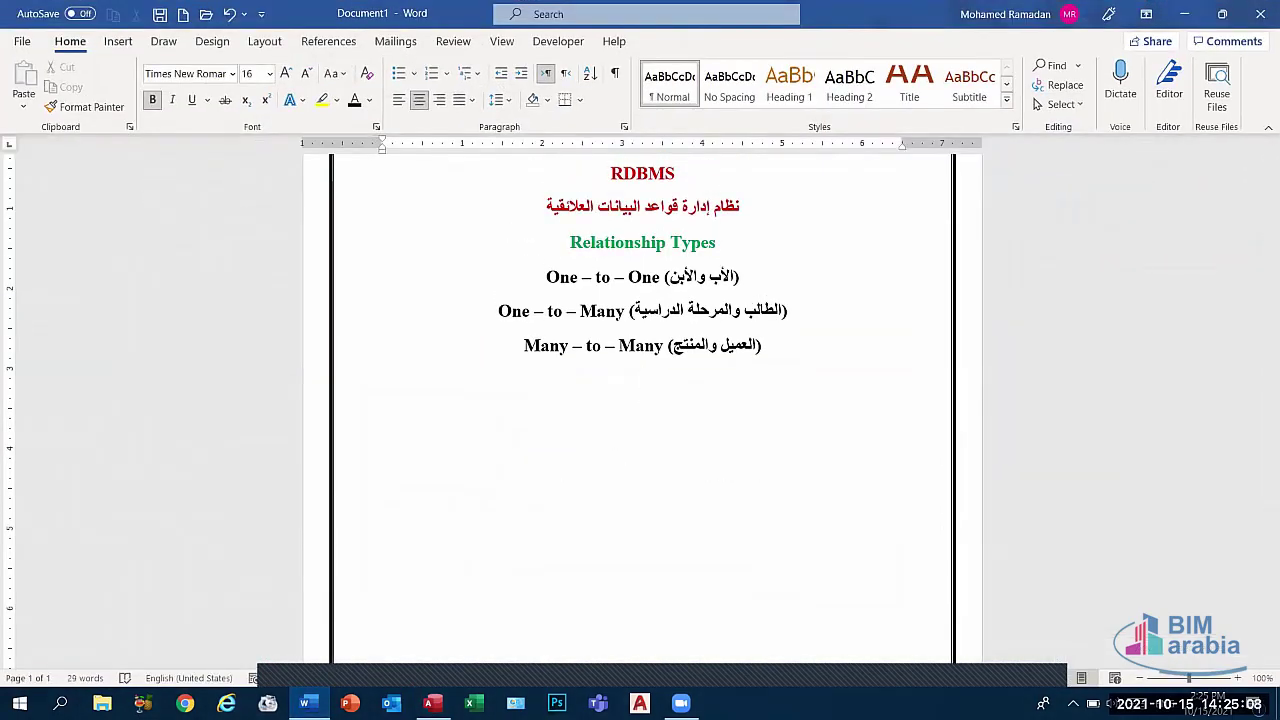
{"action": "type", "text": "1."}
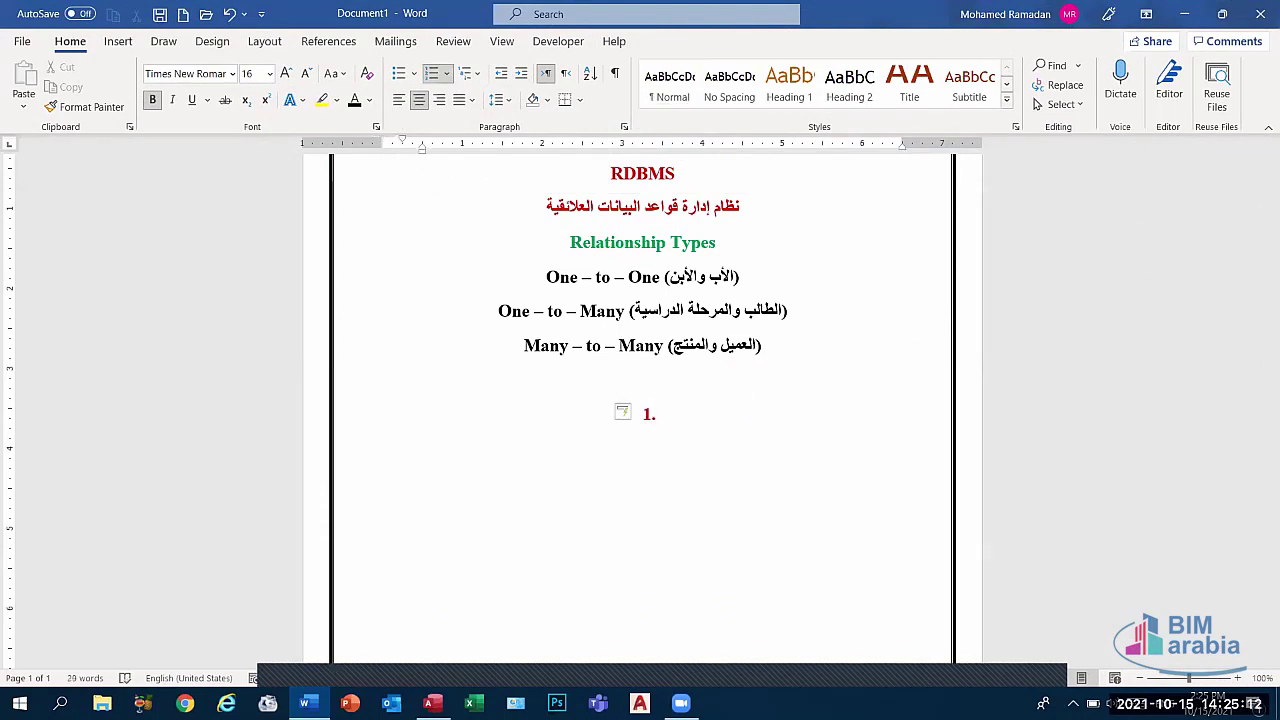
{"action": "key", "text": "alt+shift"}
{"action": "type", "text": "تحديد الكيانات ا"}
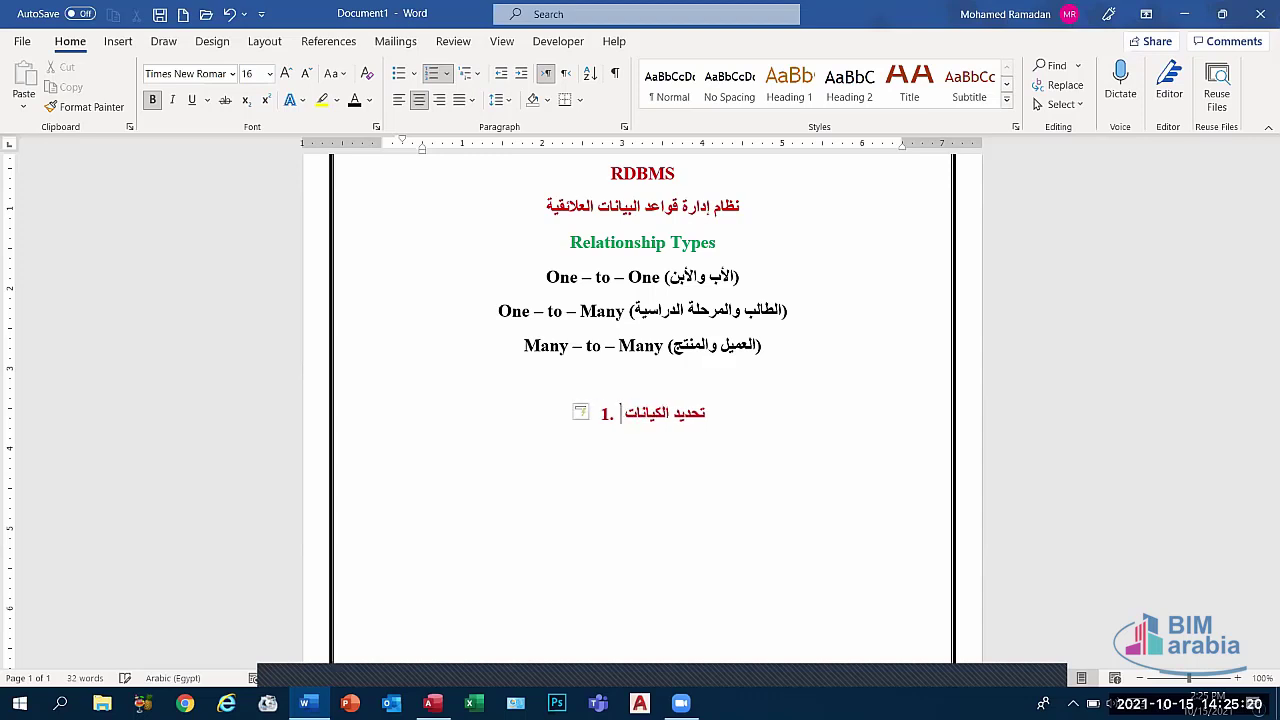
{"action": "type", "text": "لأساسية"}
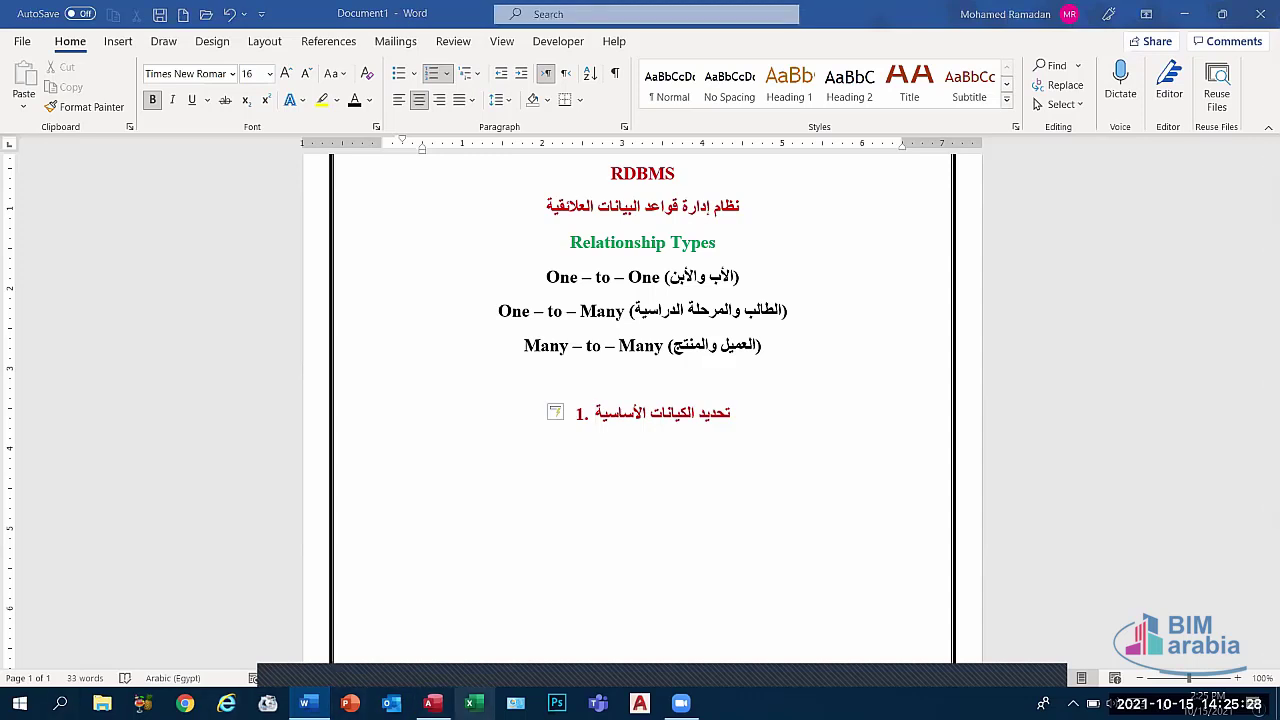
{"action": "left_click", "coordinate": [474, 703]}
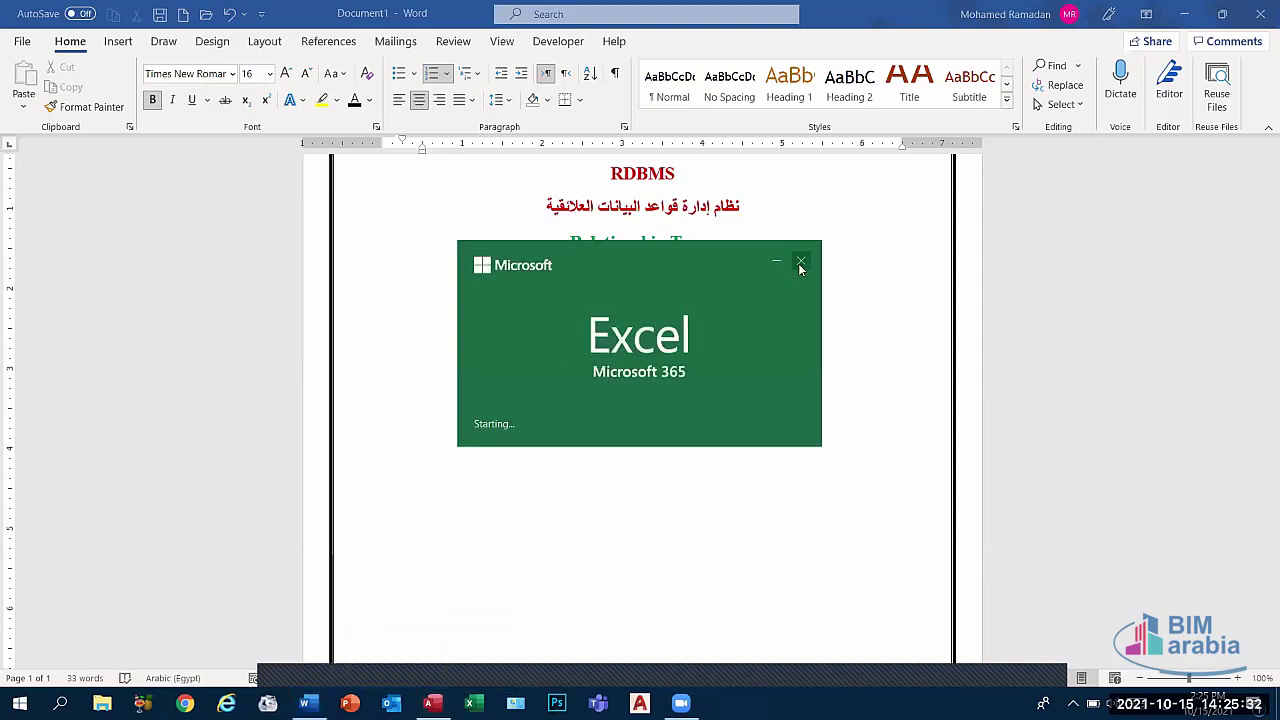
- Cancel the accidental Excel launch, return to Access, and select the father and son tables
{"action": "left_click", "coordinate": [801, 261]}
{"action": "left_click", "coordinate": [431, 703]}
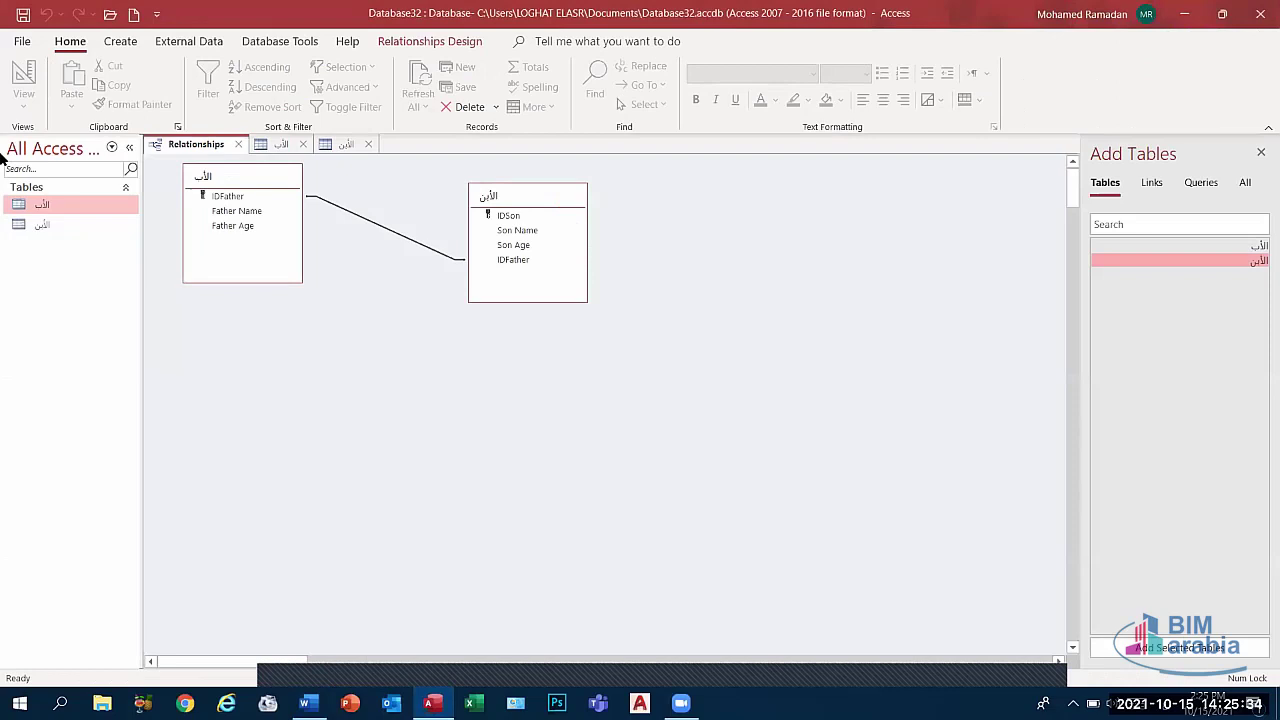
{"action": "left_click", "coordinate": [36, 205]}
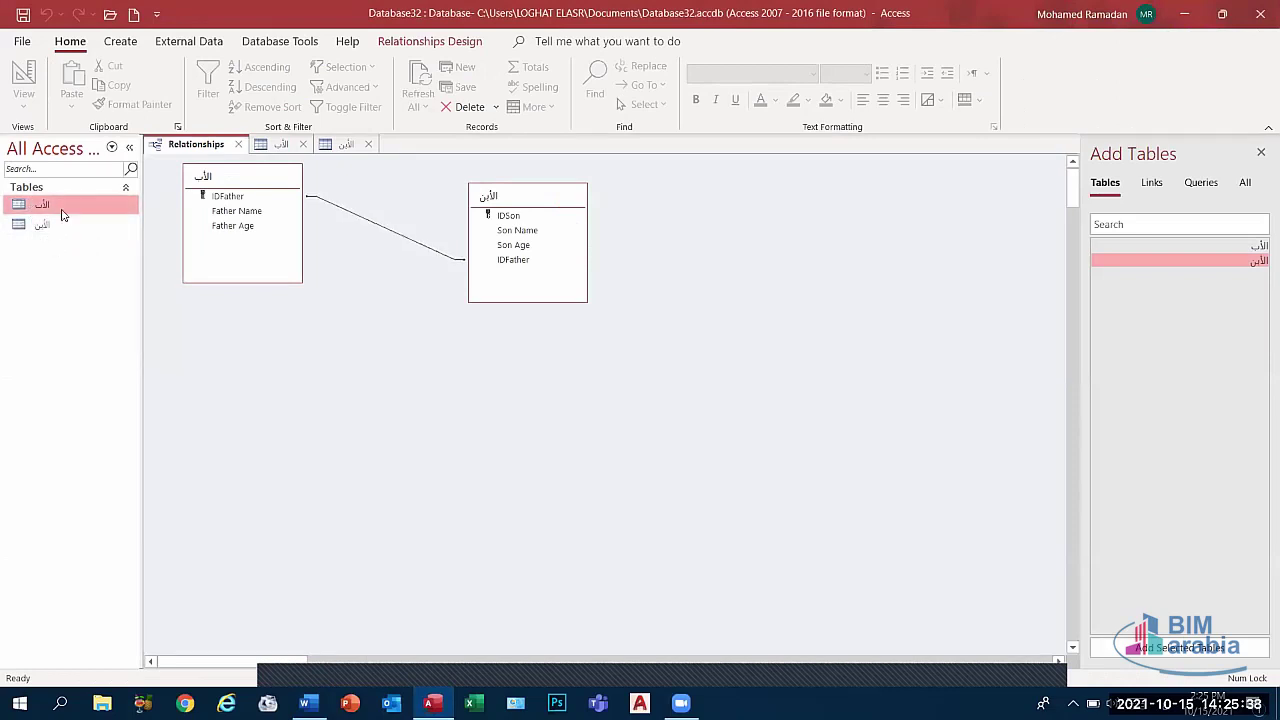
{"action": "left_click", "coordinate": [49, 227]}
{"action": "left_click", "coordinate": [56, 212]}
{"action": "left_click", "coordinate": [56, 221]}
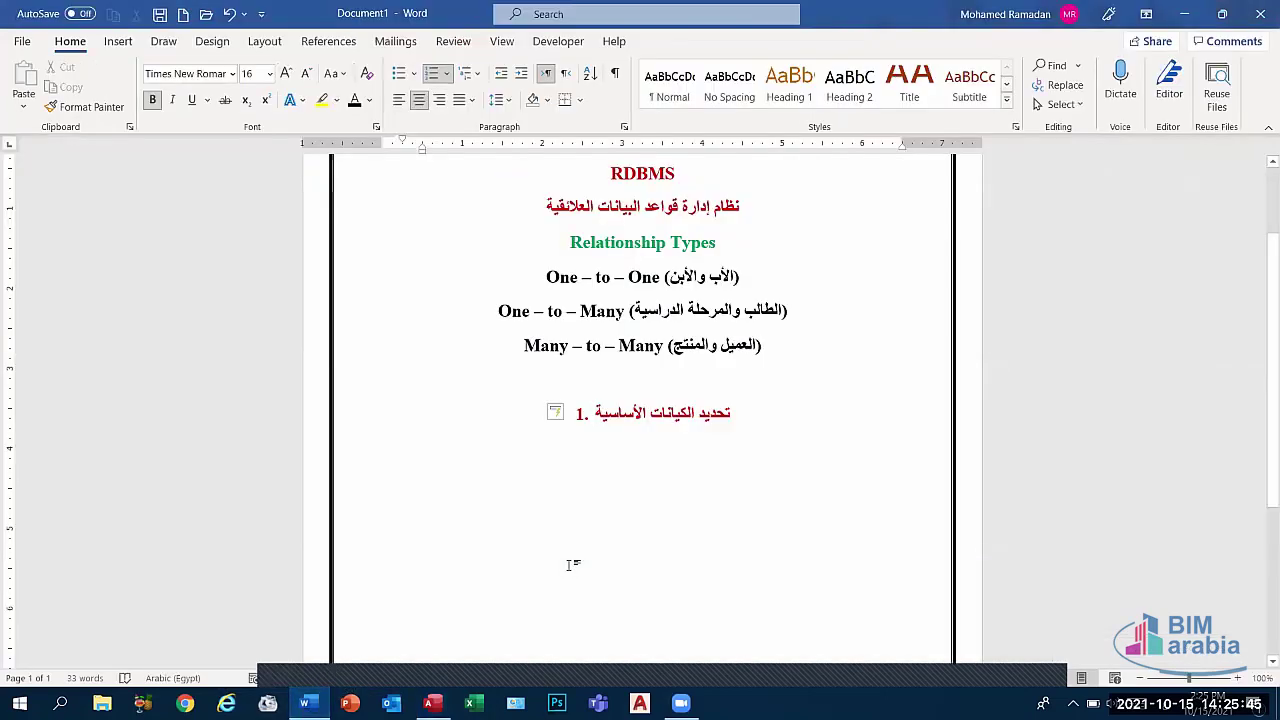
- Add list item 2 'تحديد خصائص كل كيان' in Word, then reopen Access's father datasheet
{"action": "left_click", "coordinate": [553, 412]}
{"action": "key", "text": "Return"}
{"action": "key", "text": "alt+shift"}
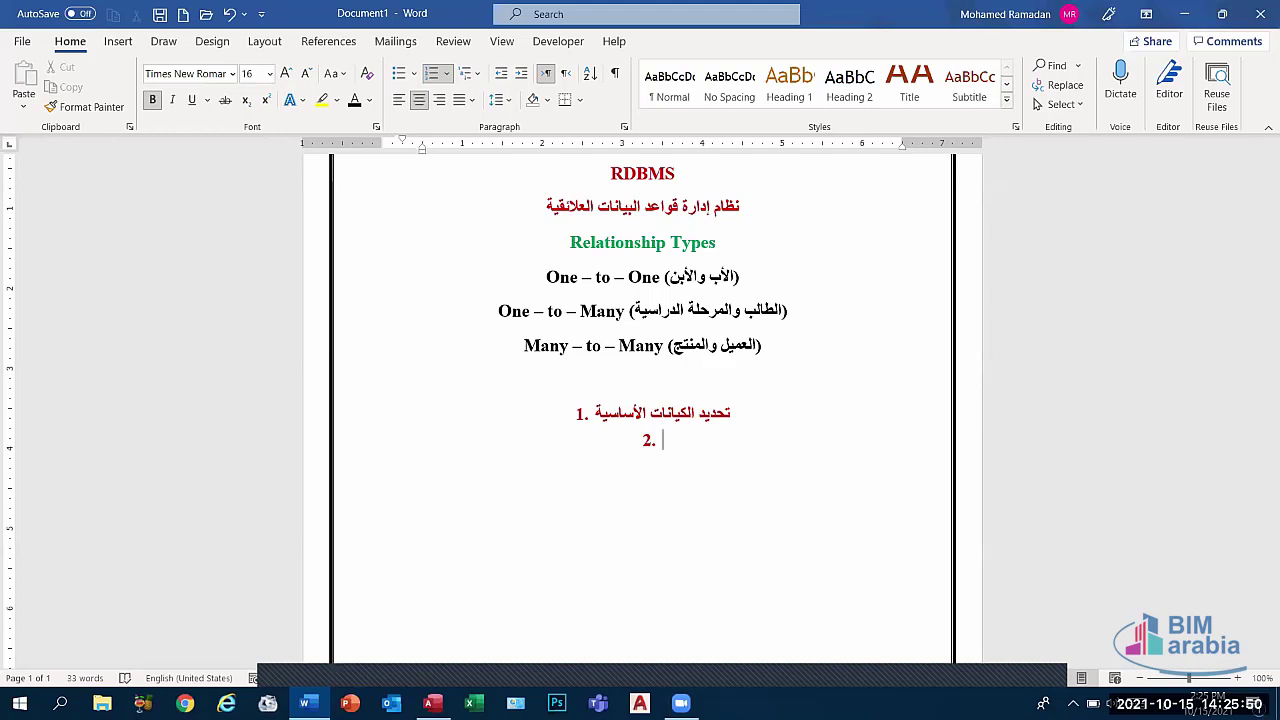
{"action": "type", "text": "تحديب"}
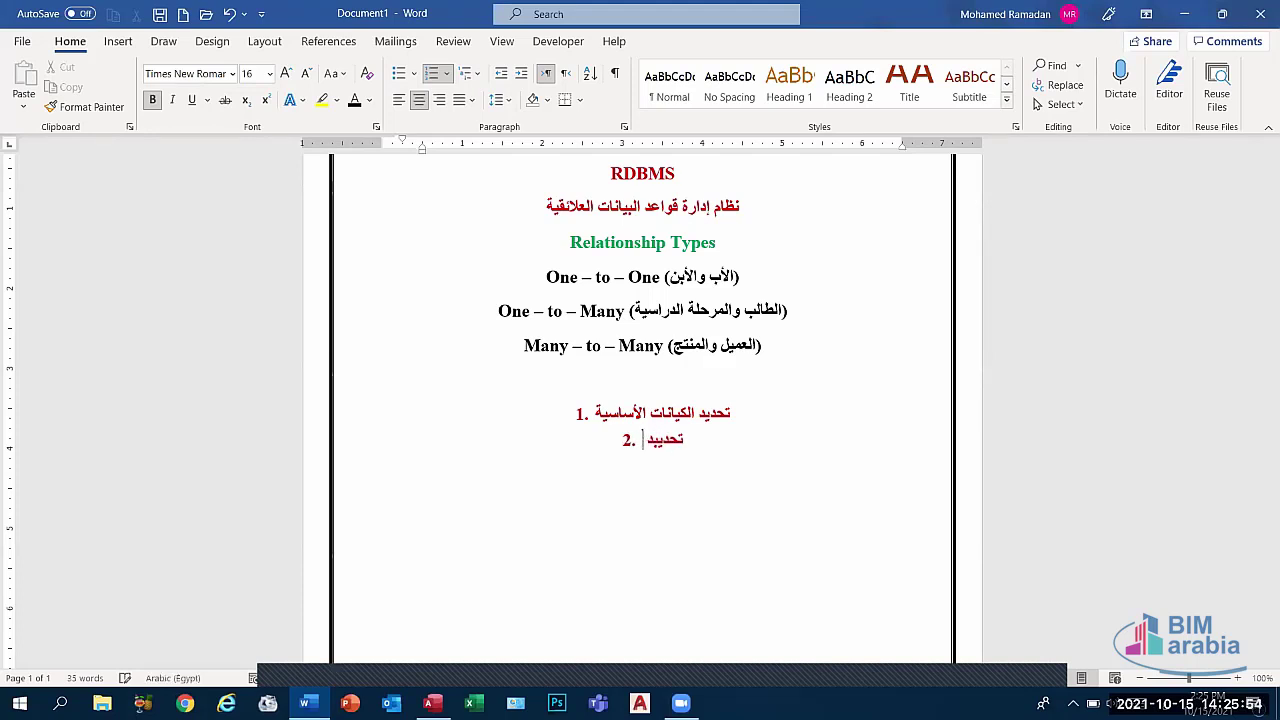
{"action": "key", "text": "BackSpace"}
{"action": "type", "text": "د خصاائص كل كيان"}
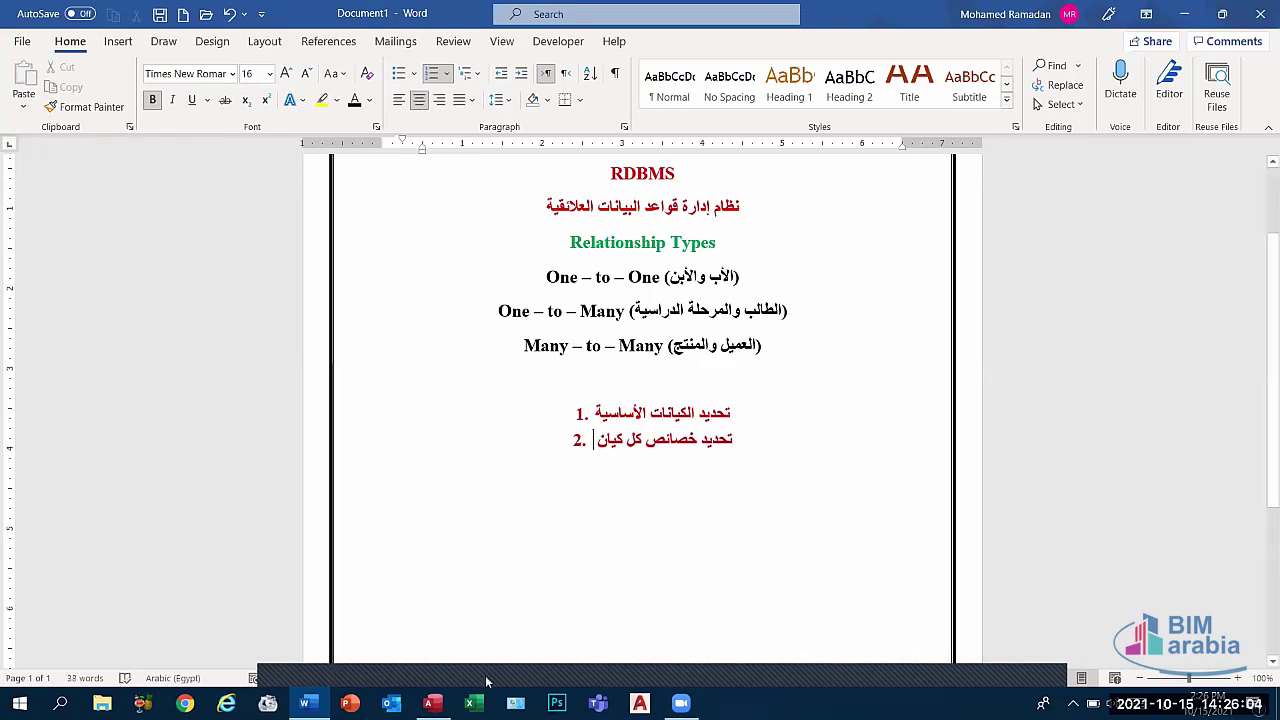
{"action": "left_click", "coordinate": [432, 703]}
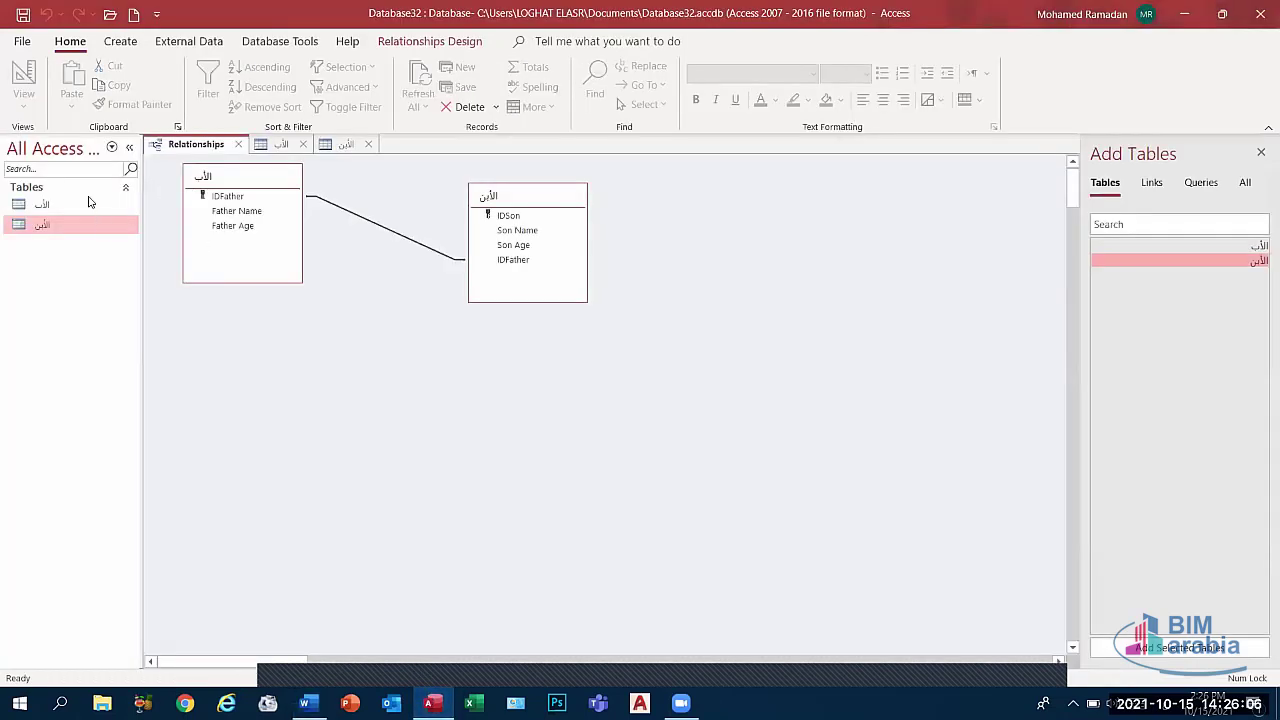
{"action": "double_click", "coordinate": [77, 206]}
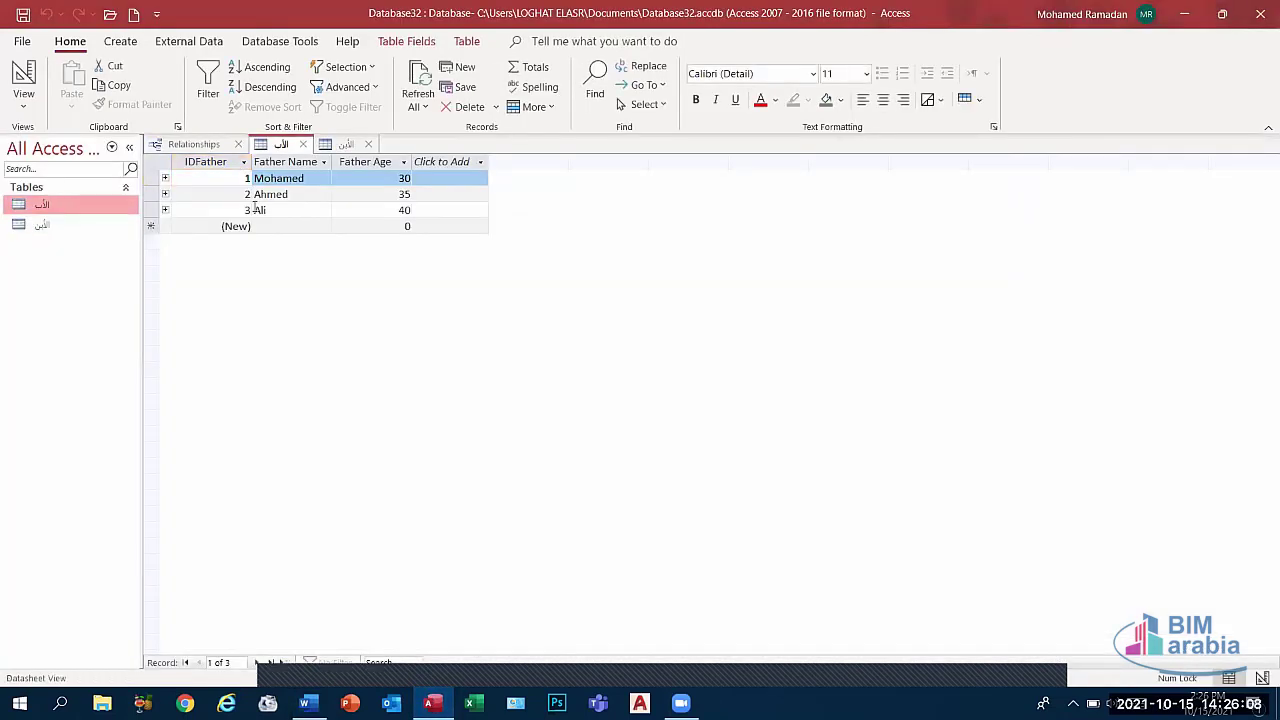
- Switch the father table to Design view and inspect its IDFather, Father Name and Father Age fields
{"action": "left_click", "coordinate": [23, 103]}
{"action": "left_click", "coordinate": [80, 180]}
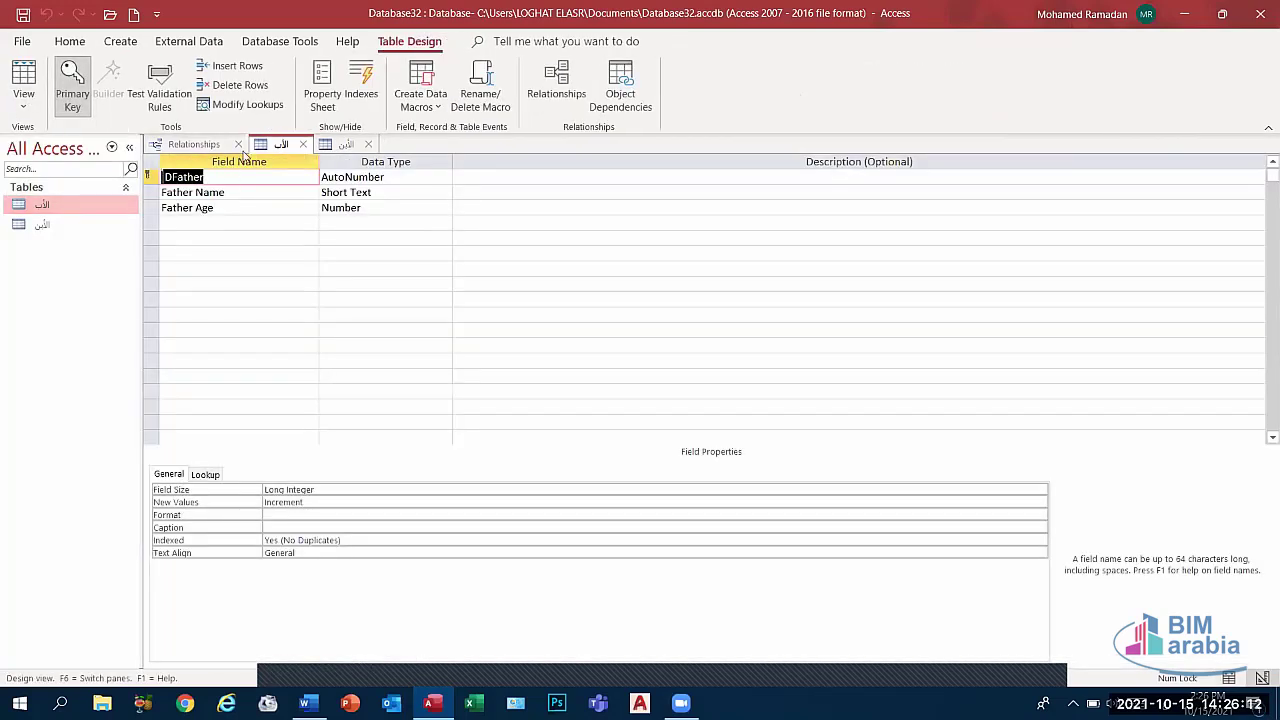
{"action": "left_click", "coordinate": [240, 190]}
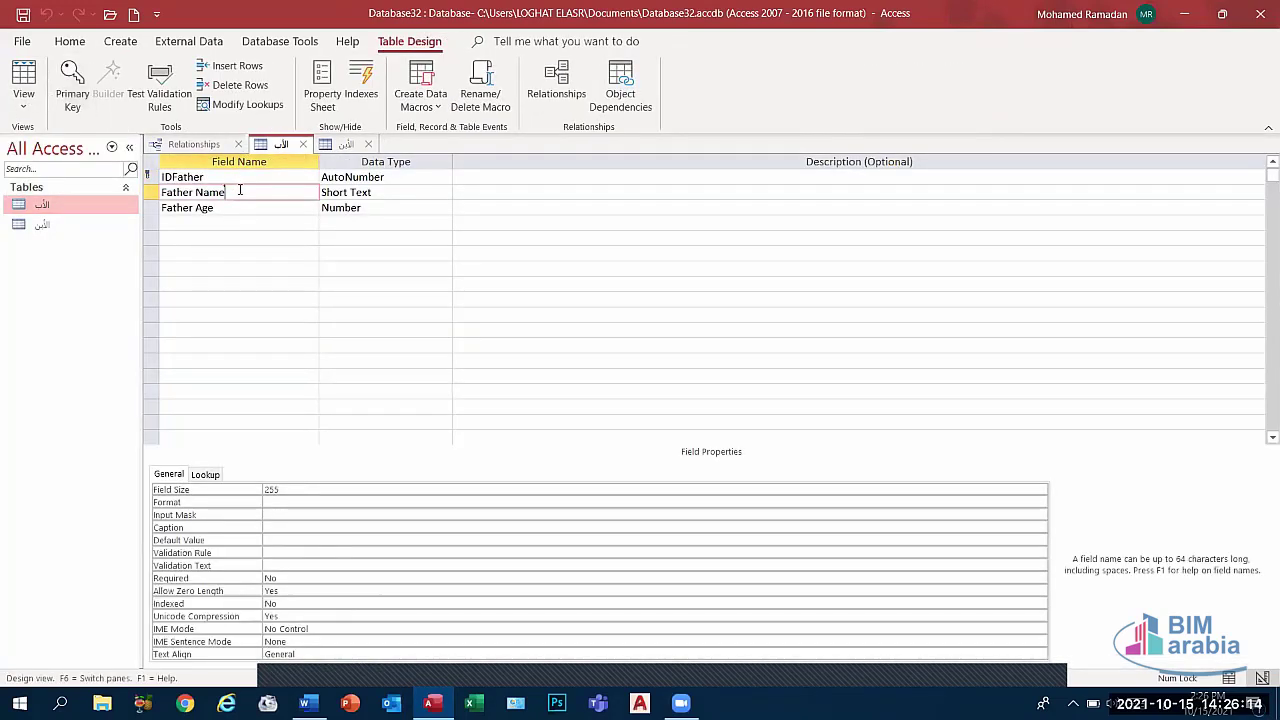
{"action": "left_click", "coordinate": [224, 206]}
{"action": "left_click", "coordinate": [237, 196]}
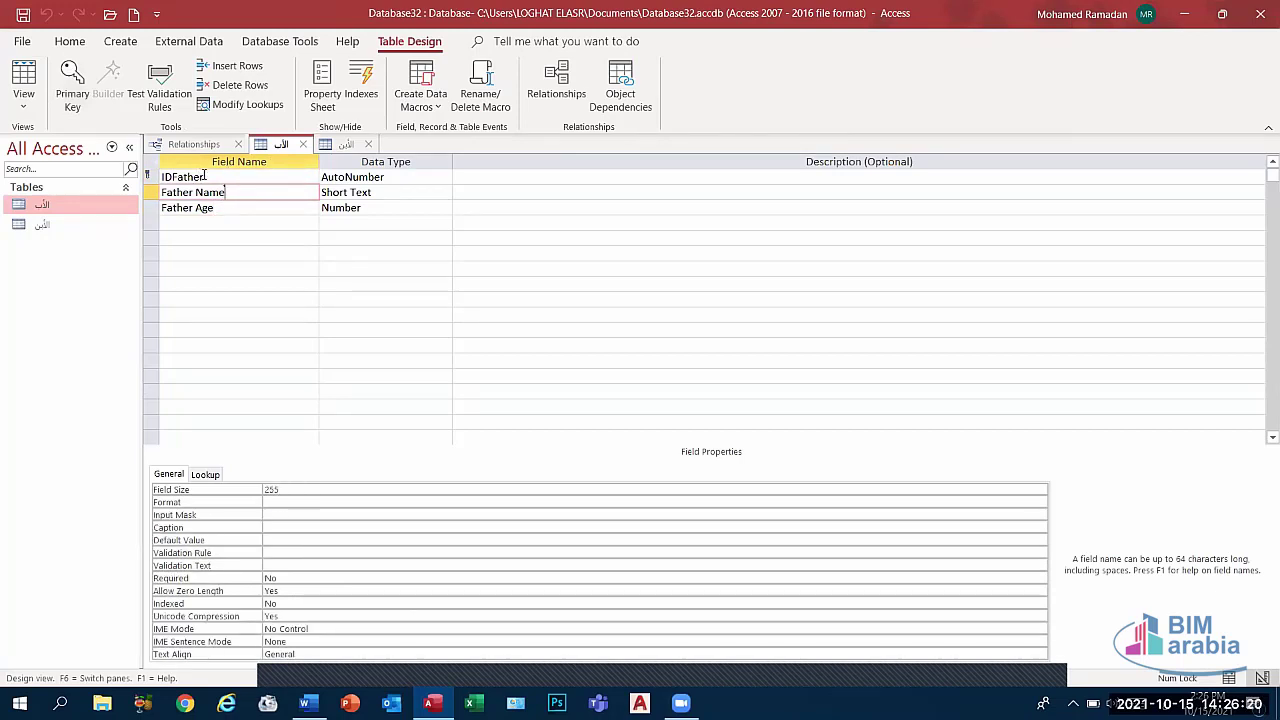
{"action": "left_click", "coordinate": [204, 176]}
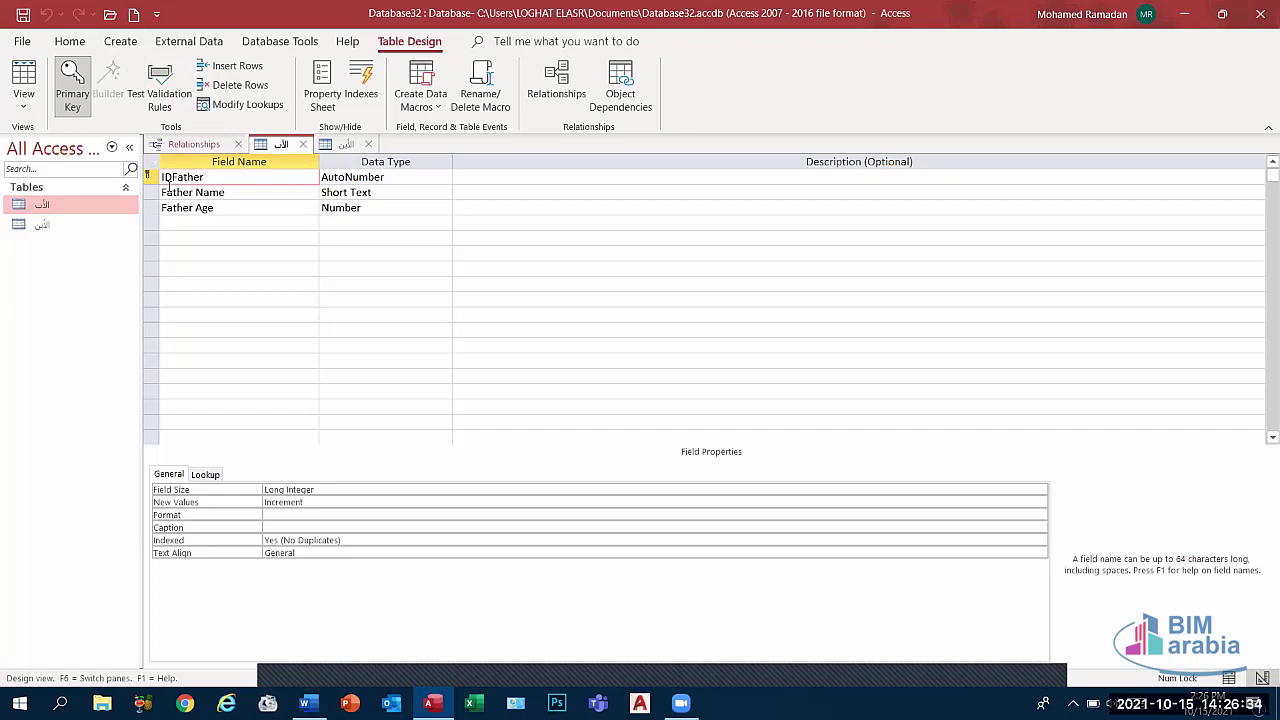
{"action": "left_click", "coordinate": [234, 192]}
{"action": "left_click", "coordinate": [230, 207]}
- Open the son table and switch it to Design view
{"action": "double_click", "coordinate": [44, 225]}
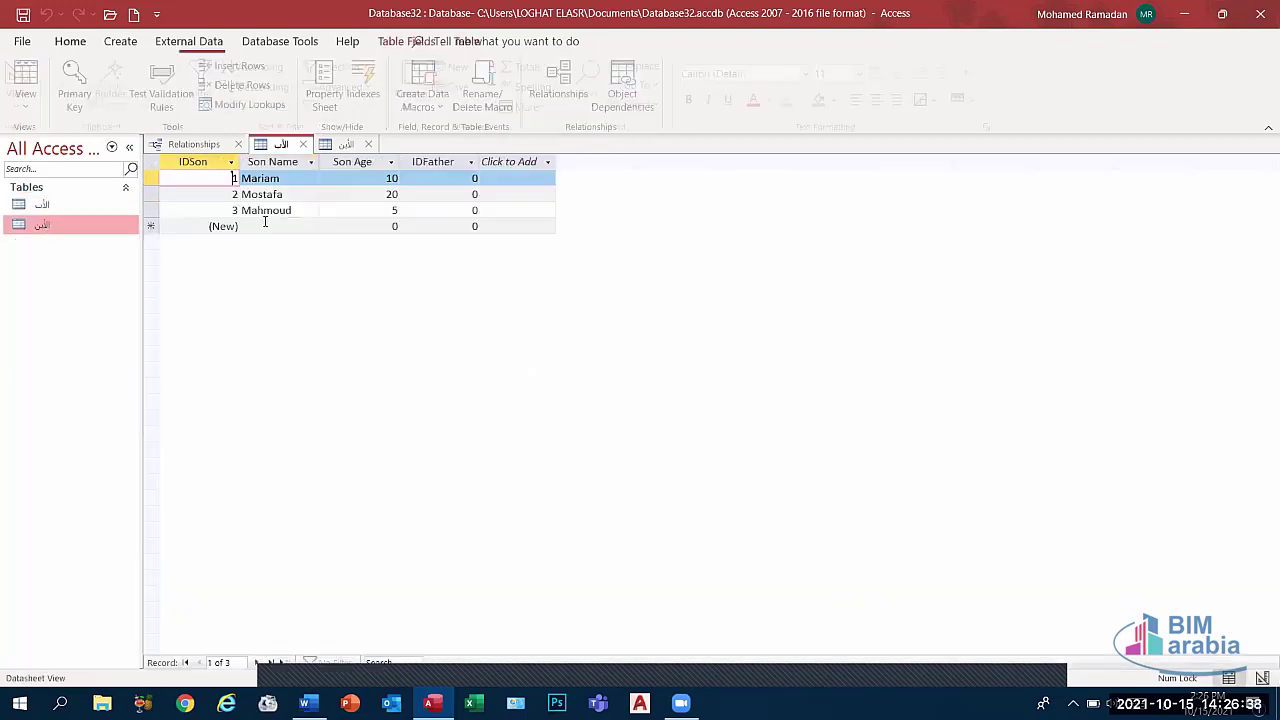
{"action": "left_click", "coordinate": [23, 100]}
{"action": "left_click", "coordinate": [60, 180]}
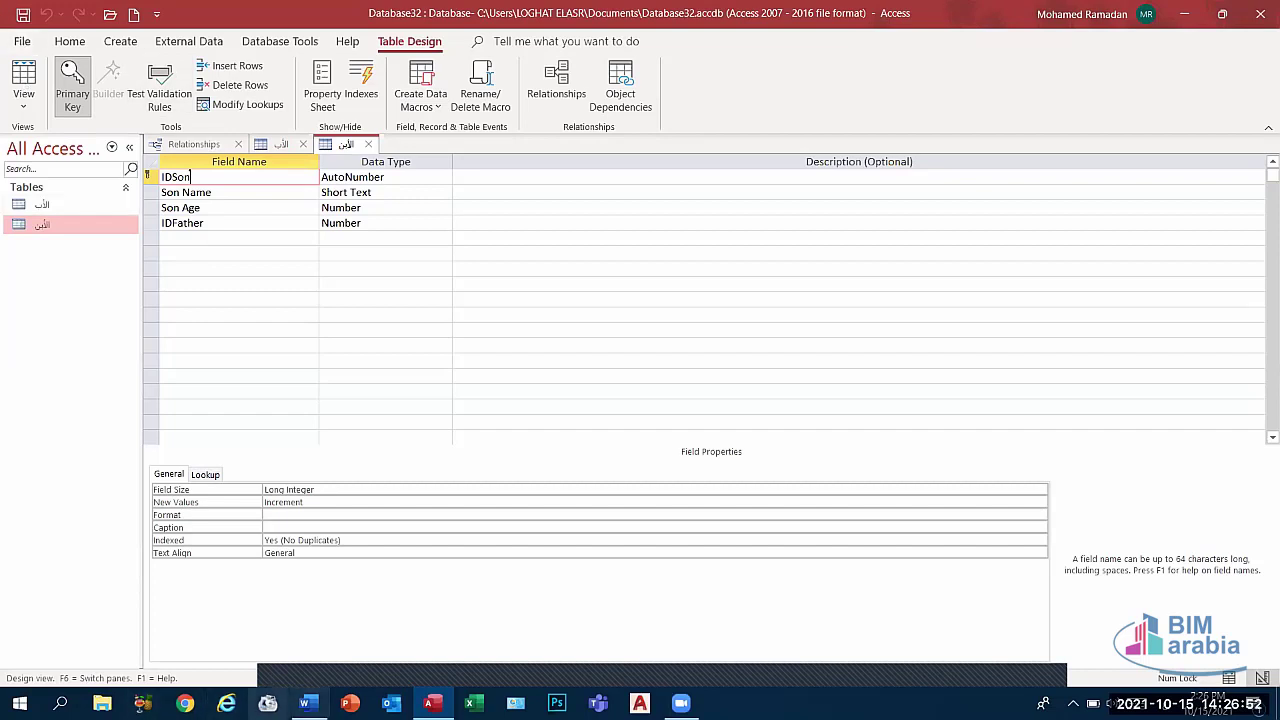
- Add list item 3 'تحديد المفتاح الأساسي' in Word, then return to Access
{"action": "left_click", "coordinate": [307, 703]}
{"action": "key", "text": "Return"}
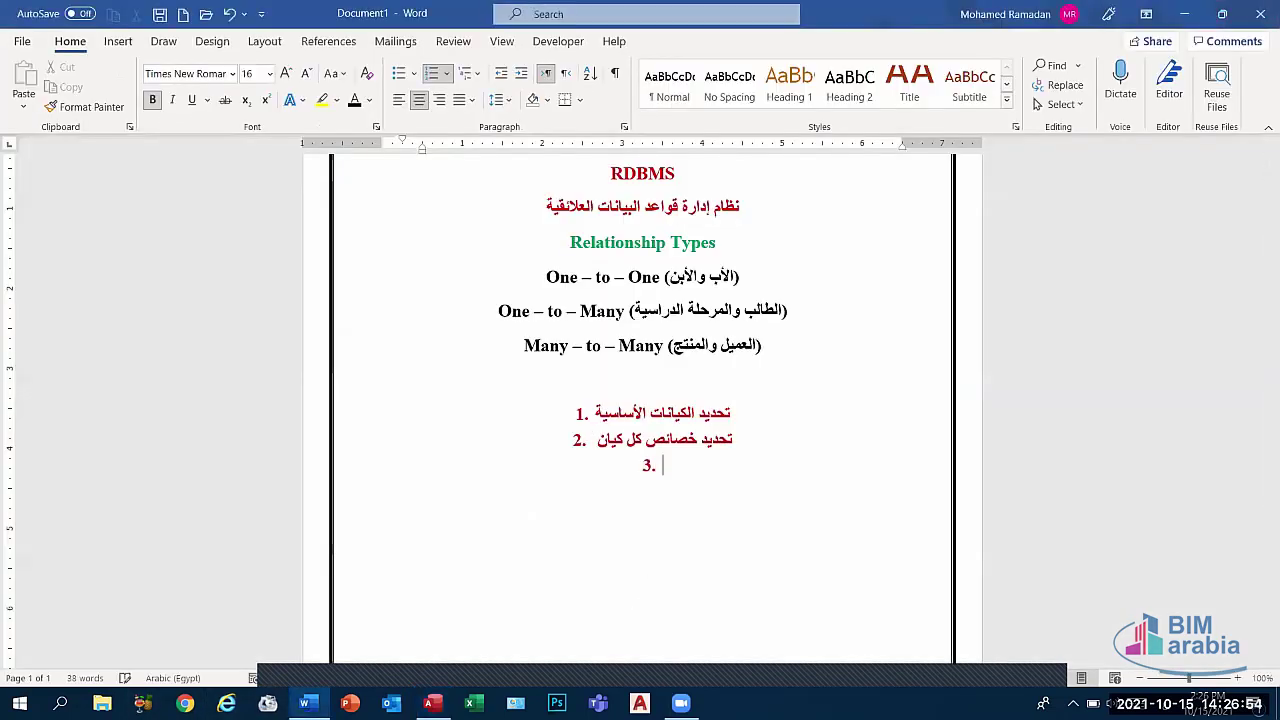
{"action": "key", "text": "alt+shift"}
{"action": "type", "text": "تحديد المفتاح("}
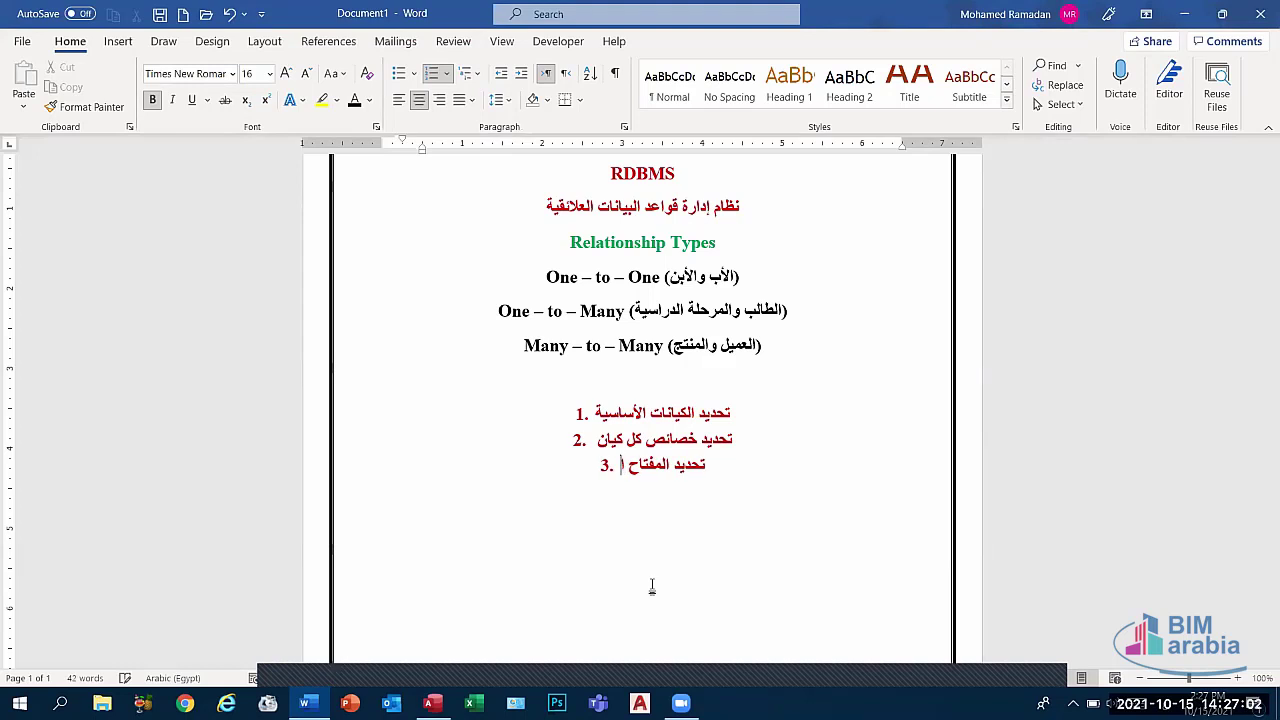
{"action": "type", "text": "لأساسي"}
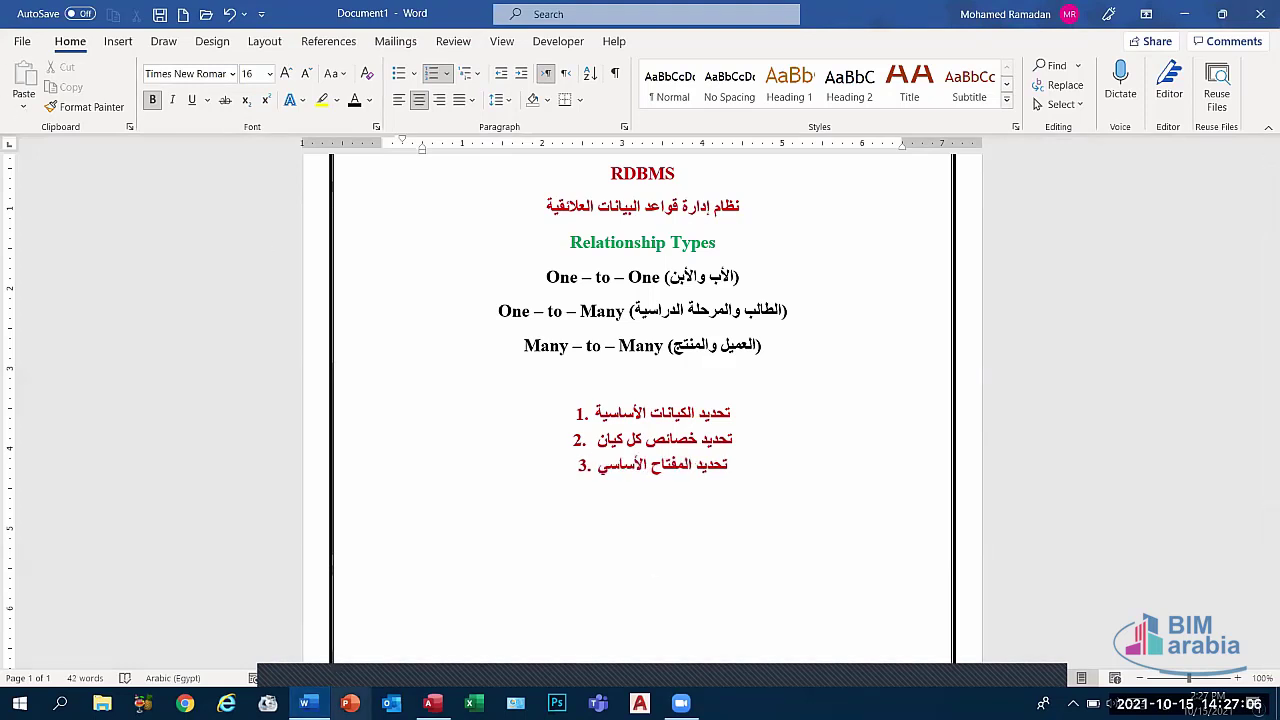
{"action": "left_click", "coordinate": [432, 703]}
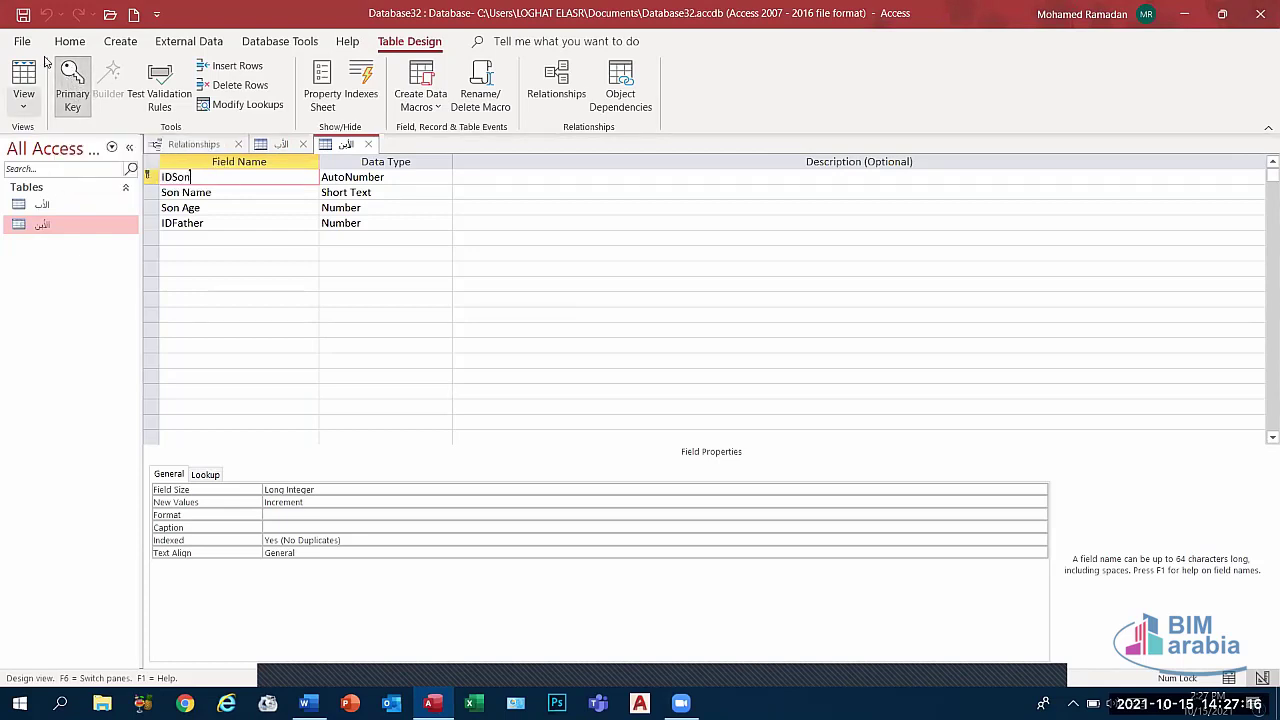
{"action": "left_click", "coordinate": [44, 206]}
{"action": "double_click", "coordinate": [126, 207]}
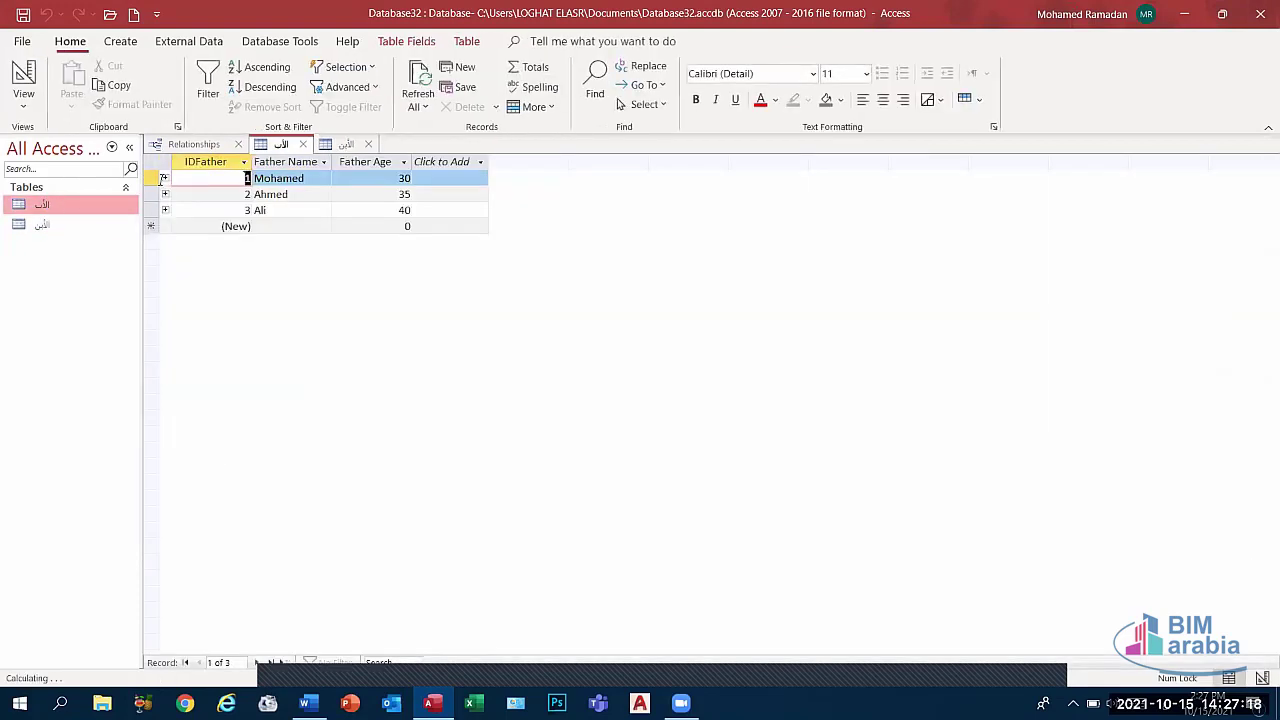
{"action": "left_click", "coordinate": [23, 100]}
{"action": "left_click", "coordinate": [88, 179]}
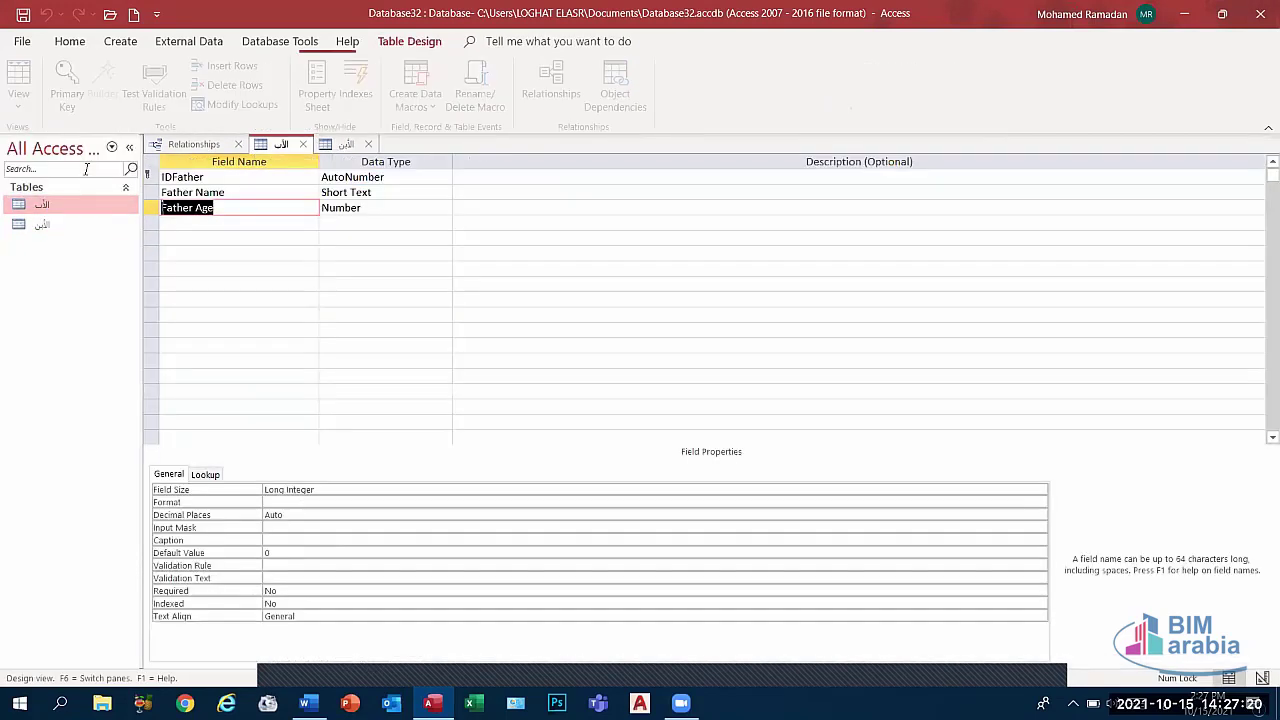
{"action": "left_click", "coordinate": [258, 181]}
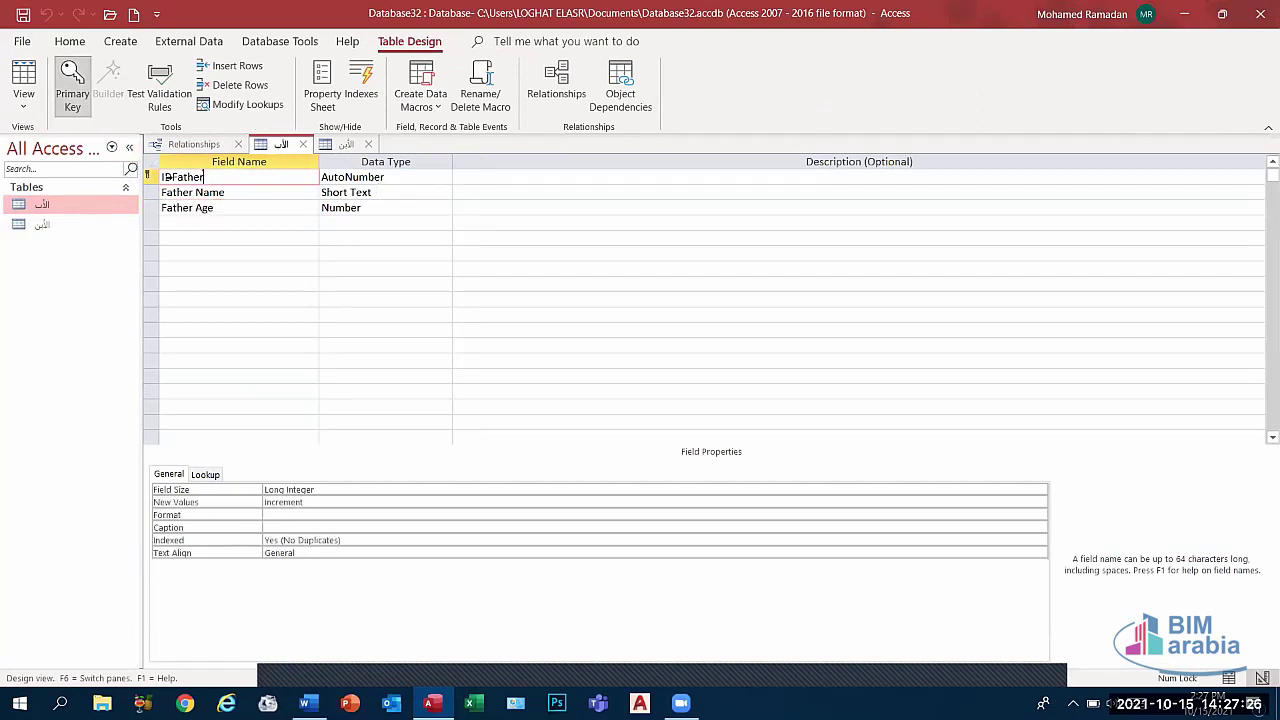
{"action": "left_click", "coordinate": [150, 177]}
{"action": "left_click", "coordinate": [72, 95]}
{"action": "left_click", "coordinate": [245, 176]}
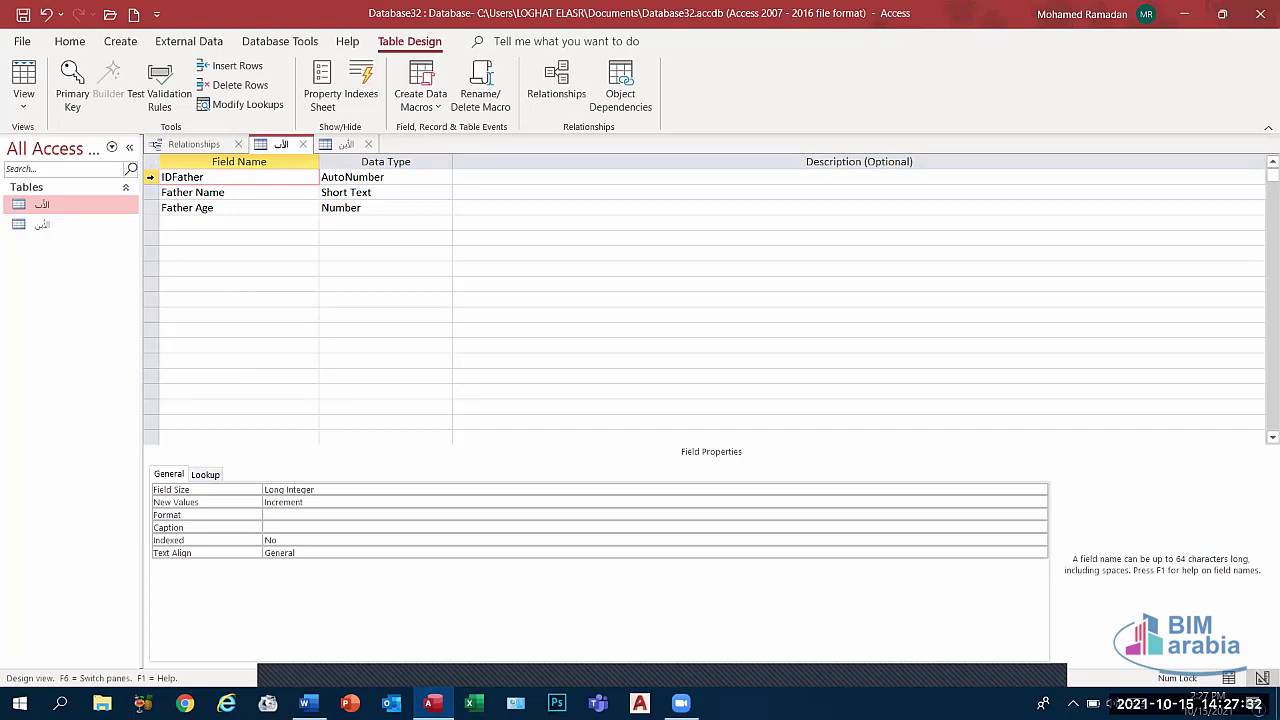
{"action": "left_click", "coordinate": [150, 177]}
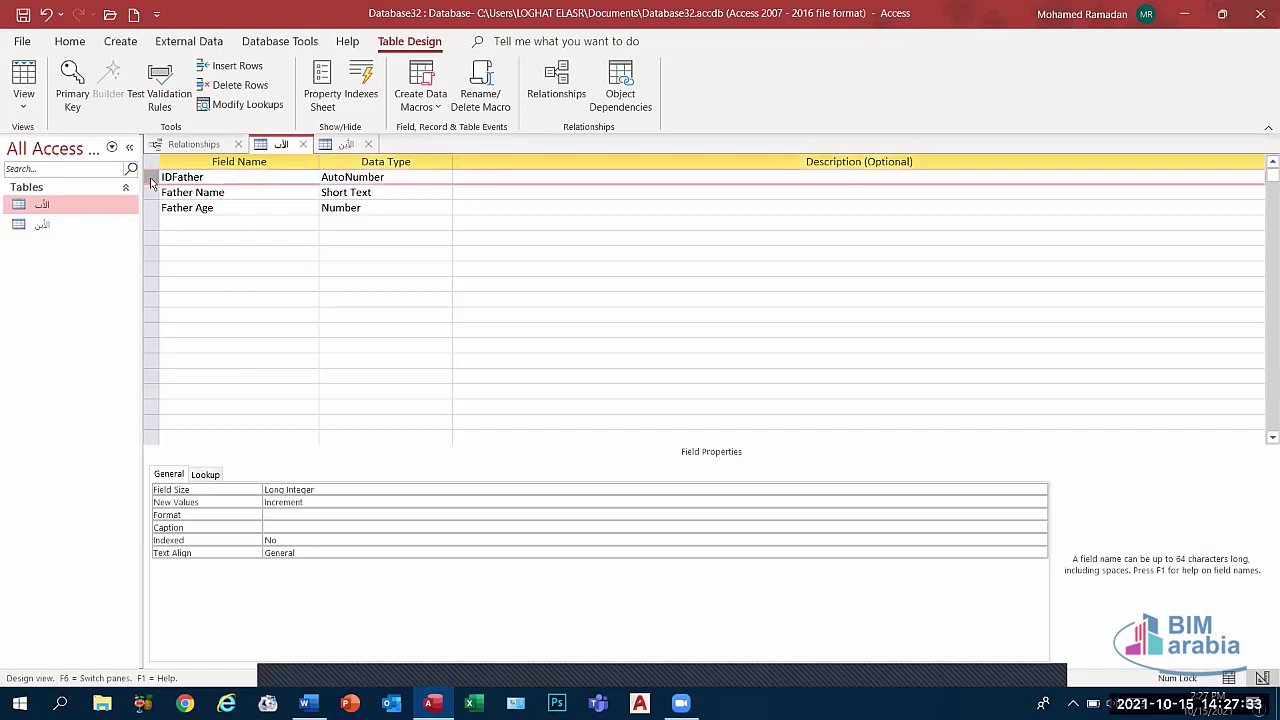
{"action": "left_click", "coordinate": [75, 88]}
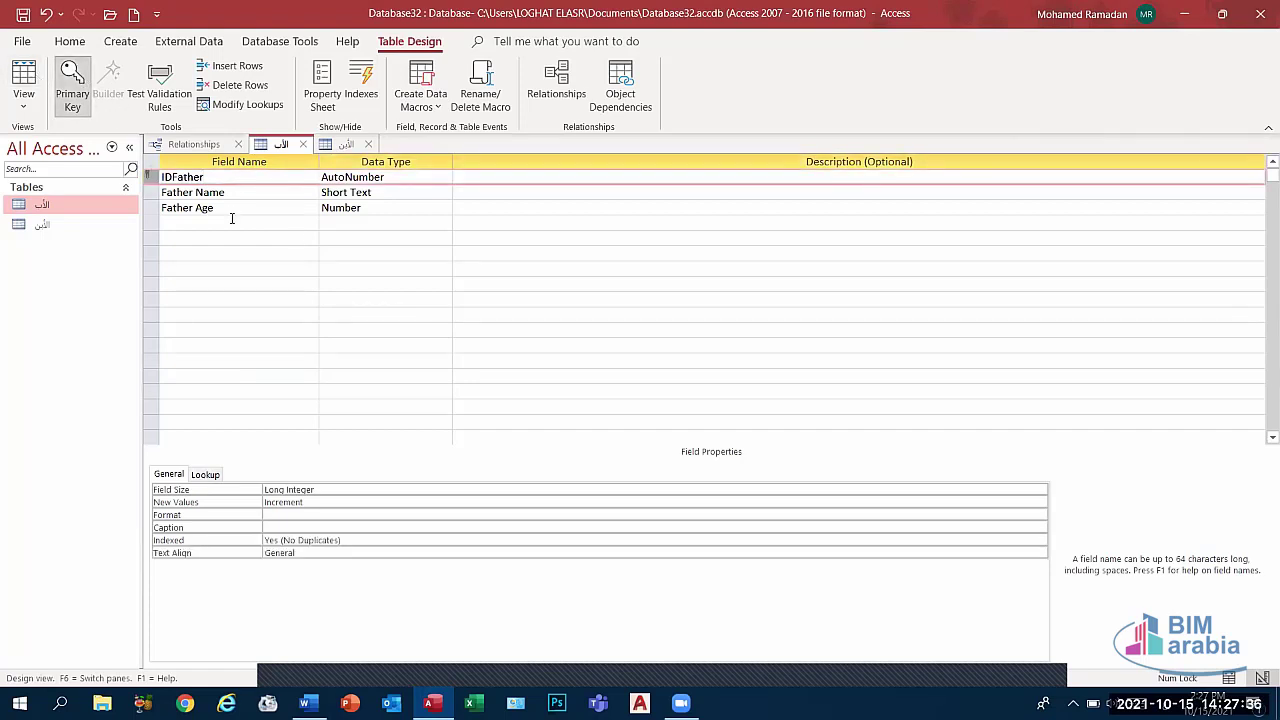
{"action": "double_click", "coordinate": [50, 224]}
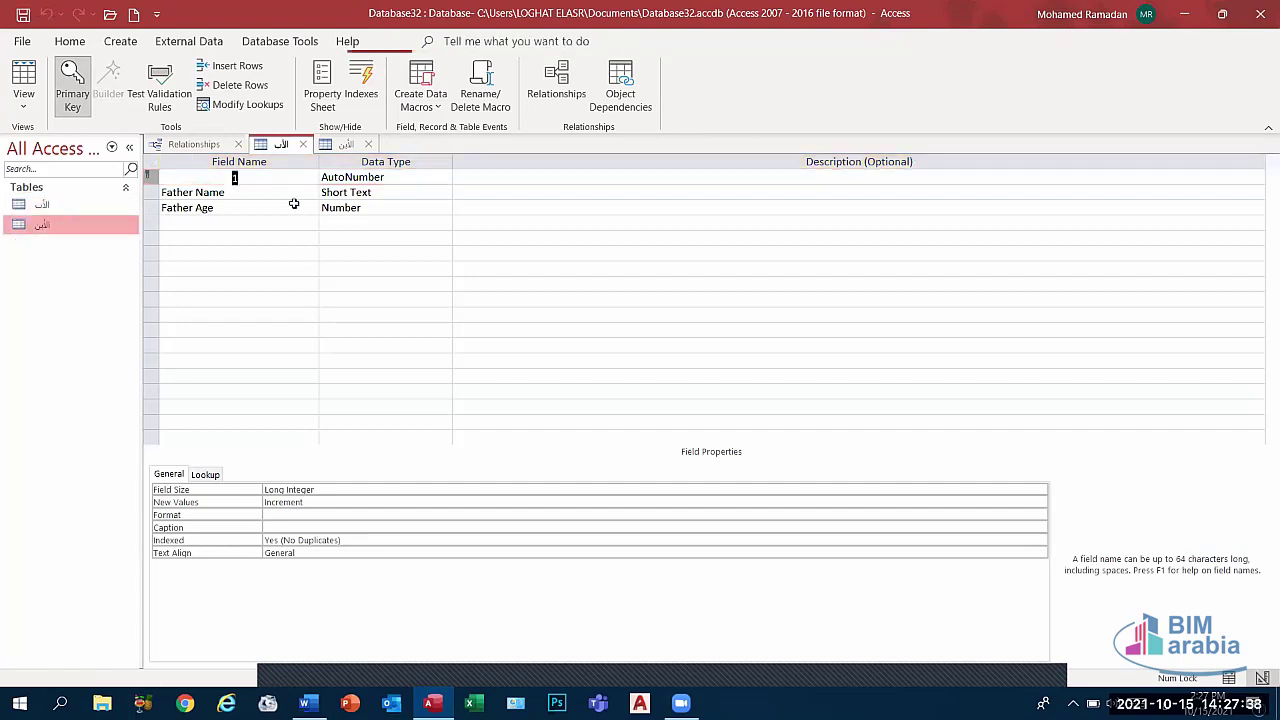
{"action": "left_click", "coordinate": [23, 100]}
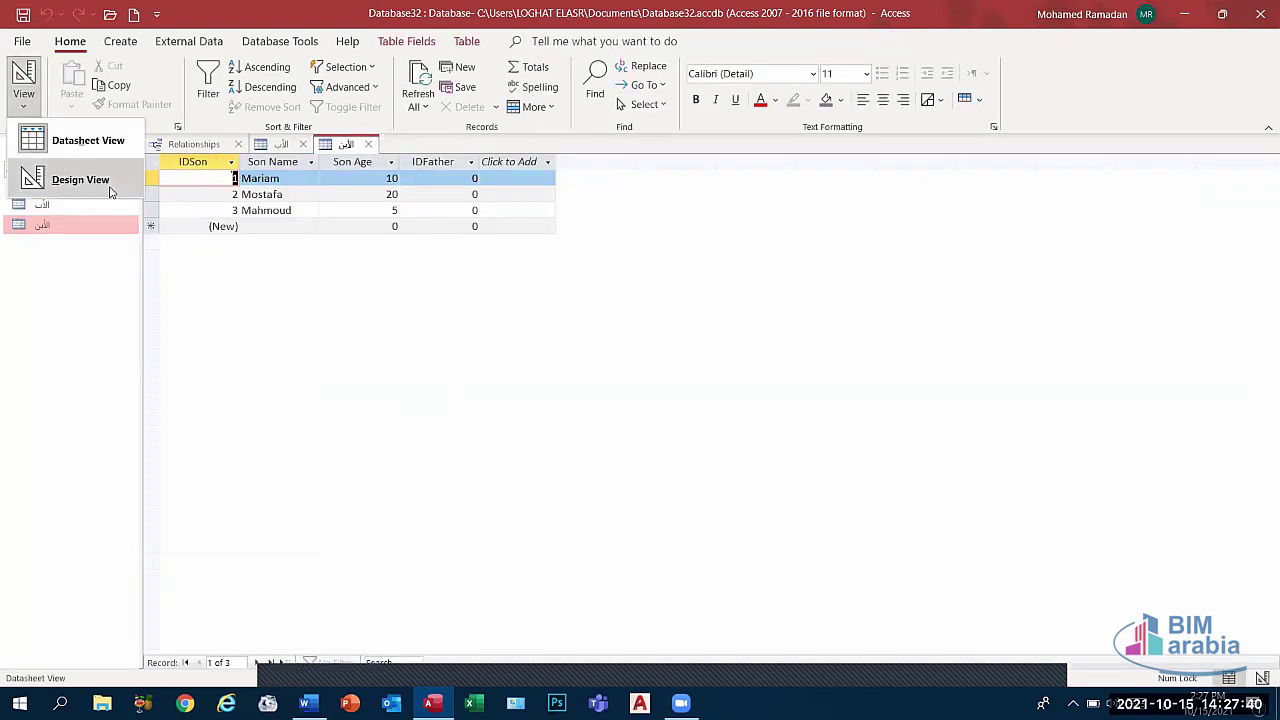
{"action": "left_click", "coordinate": [70, 180]}
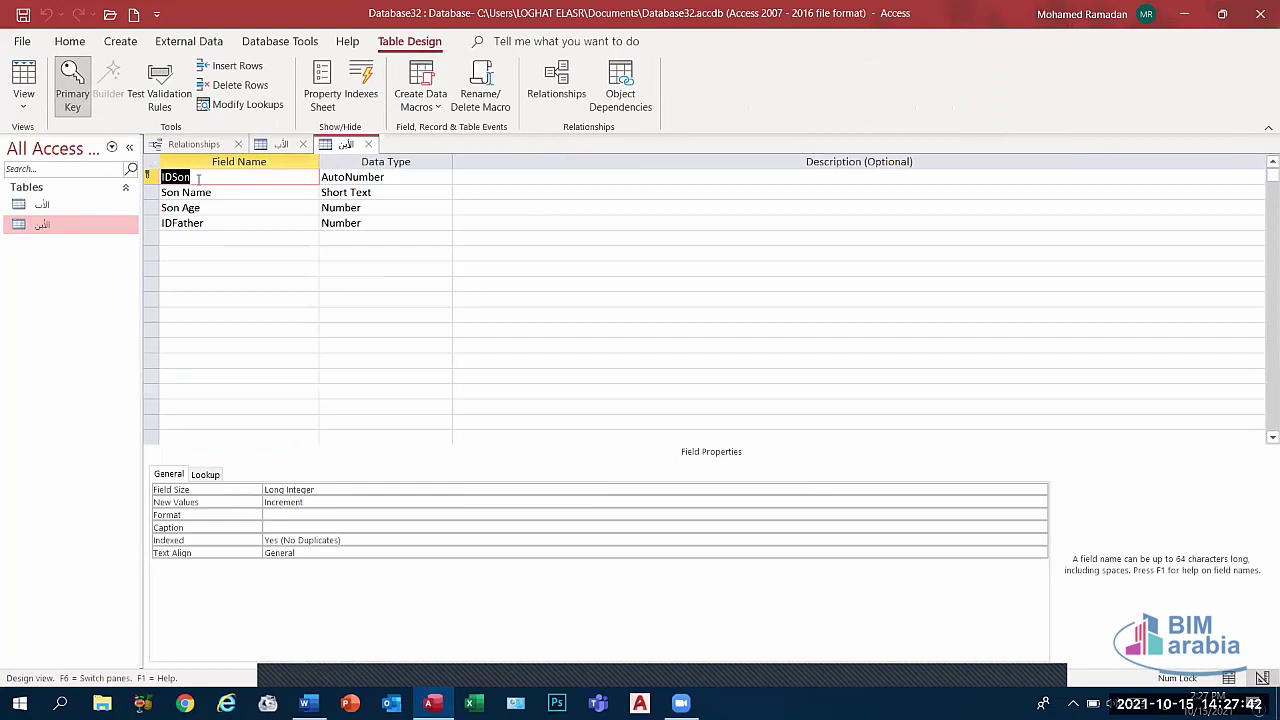
{"action": "left_click", "coordinate": [210, 190]}
{"action": "left_click", "coordinate": [215, 176]}
- Below item 3 in the Word notes, add a centred line reading وظيفته
{"action": "left_click", "coordinate": [308, 703]}
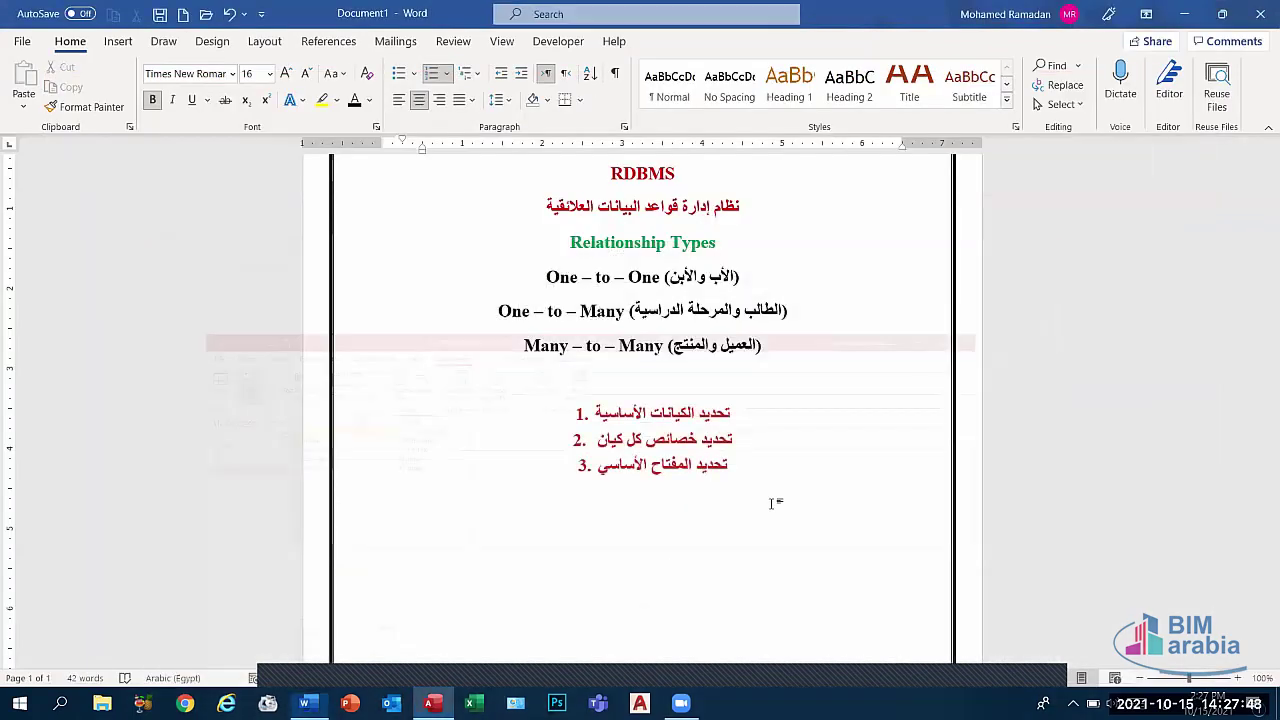
{"action": "key", "text": "Return"}
{"action": "key", "text": "BackSpace"}
{"action": "key", "text": "BackSpace"}
{"action": "type", "text": "و"}
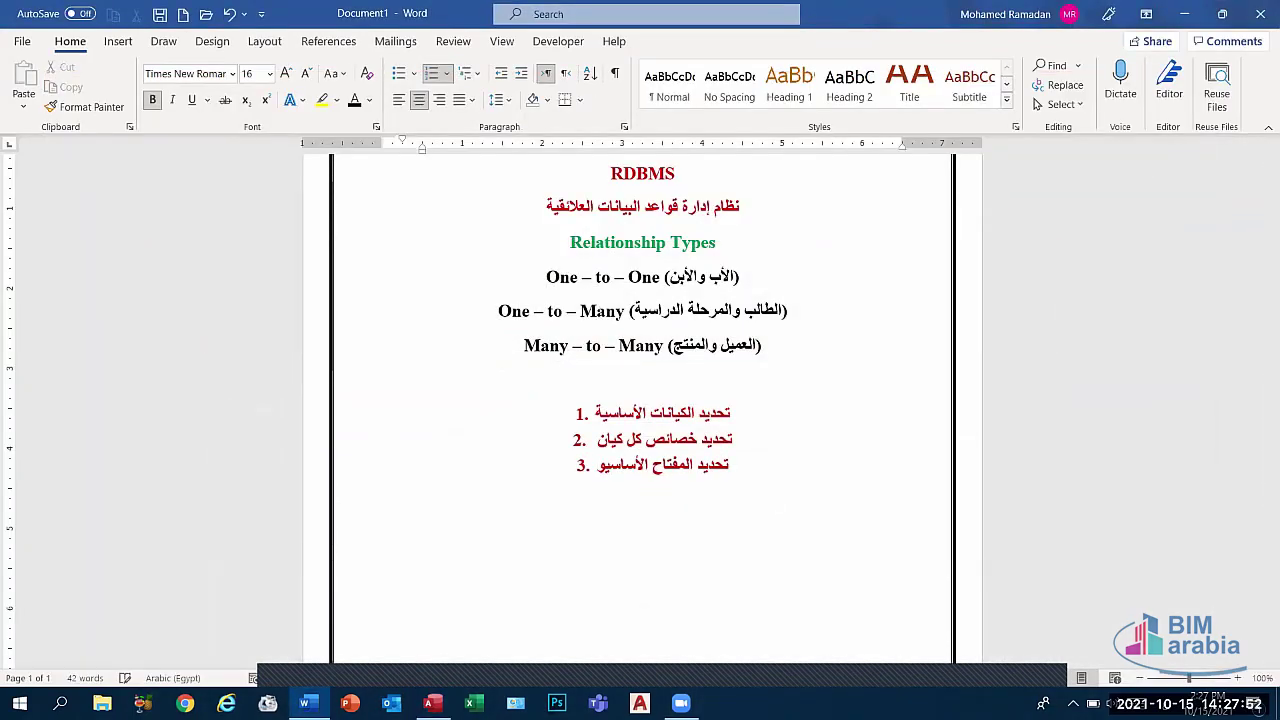
{"action": "key", "text": "BackSpace"}
{"action": "key", "text": "Return"}
{"action": "key", "text": "BackSpace"}
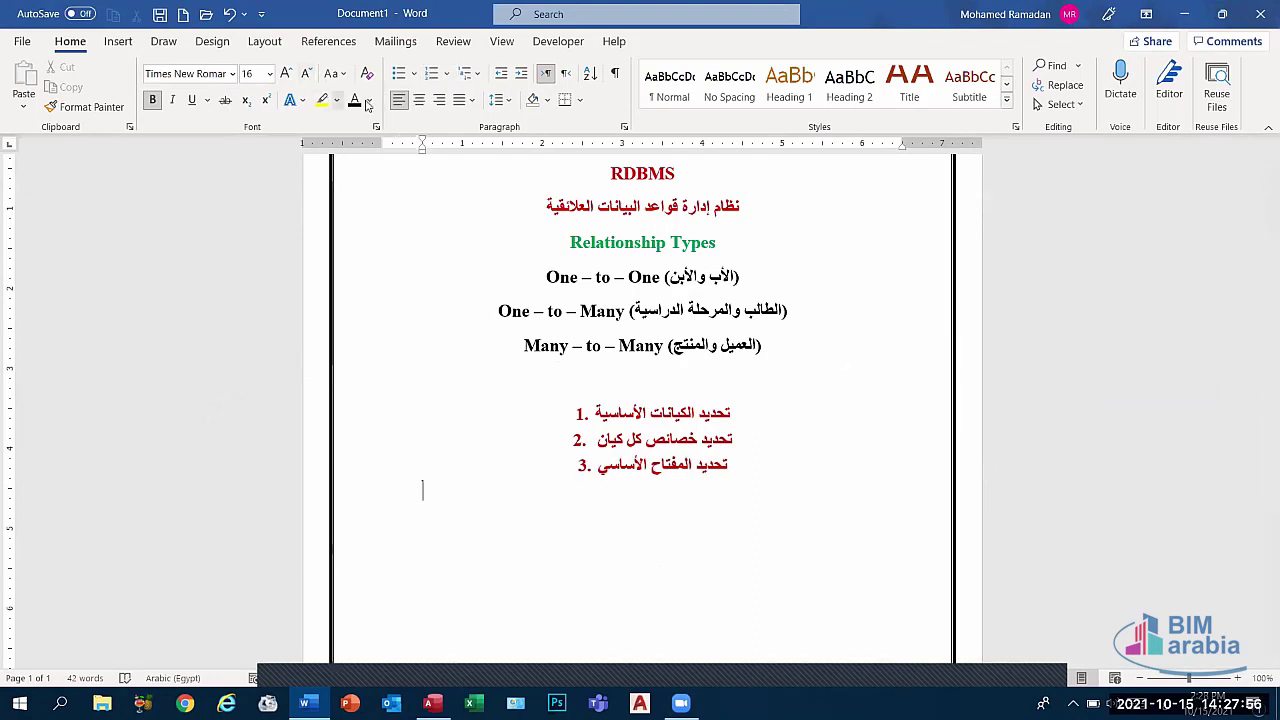
{"action": "left_click", "coordinate": [420, 100]}
{"action": "type", "text": "وظيفته"}
- Under it, type a numbered list restarted at 1: No Null, No Duplication; then return to Access
{"action": "key", "text": "Return"}
{"action": "type", "text": "أ"}
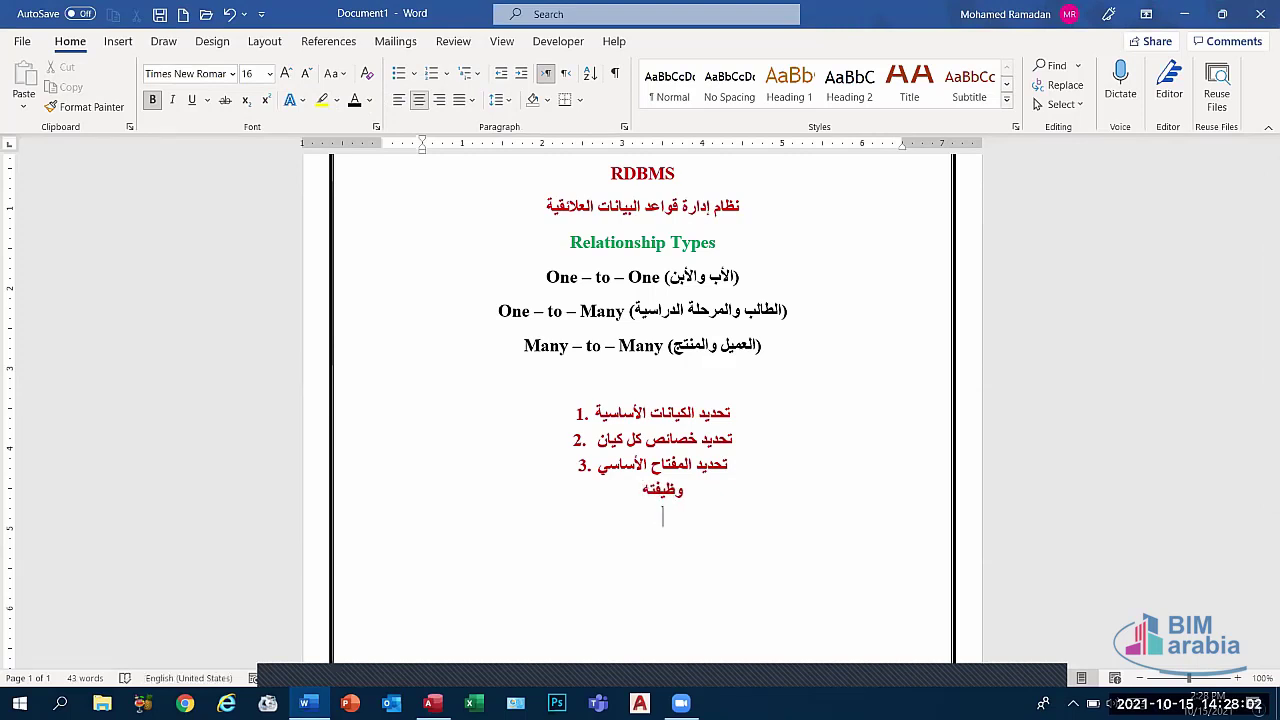
{"action": "type", "text": "ز"}
{"action": "key", "text": "BackSpace"}
{"action": "key", "text": "BackSpace"}
{"action": "key", "text": "alt+shift"}
{"action": "type", "text": "4"}
{"action": "type", "text": "."}
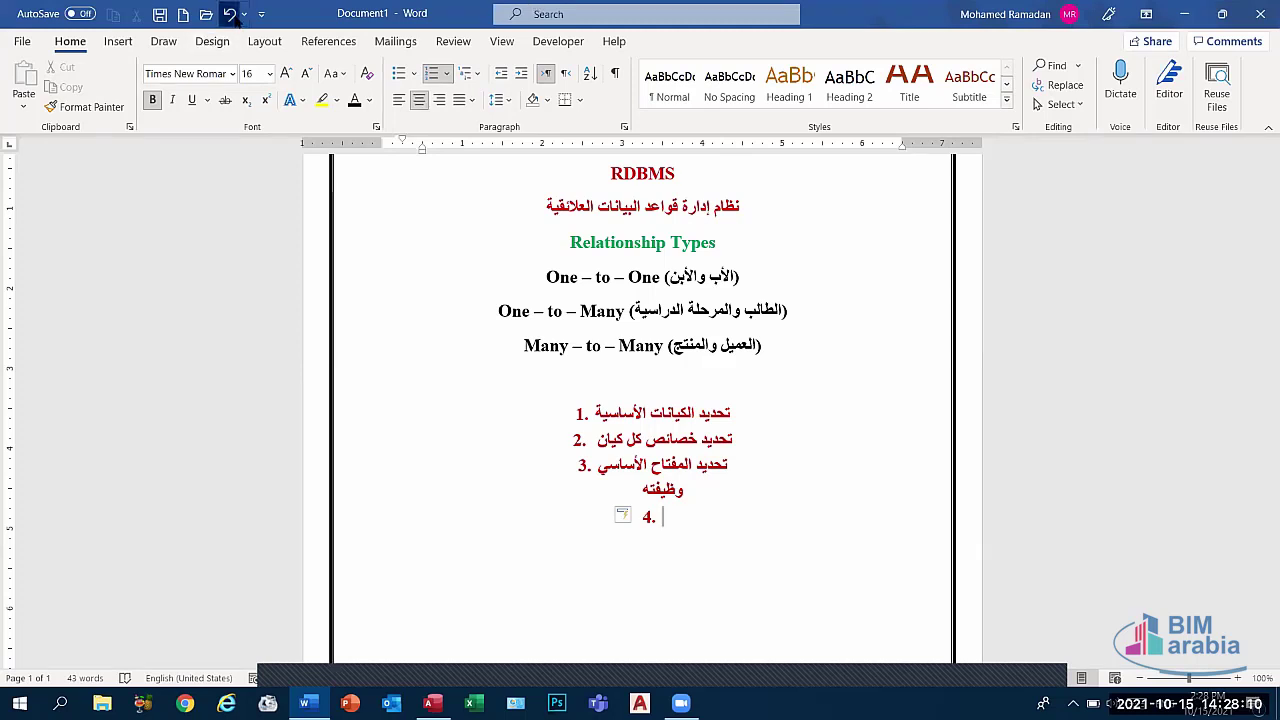
{"action": "left_click", "coordinate": [230, 14]}
{"action": "type", "text": "No "}
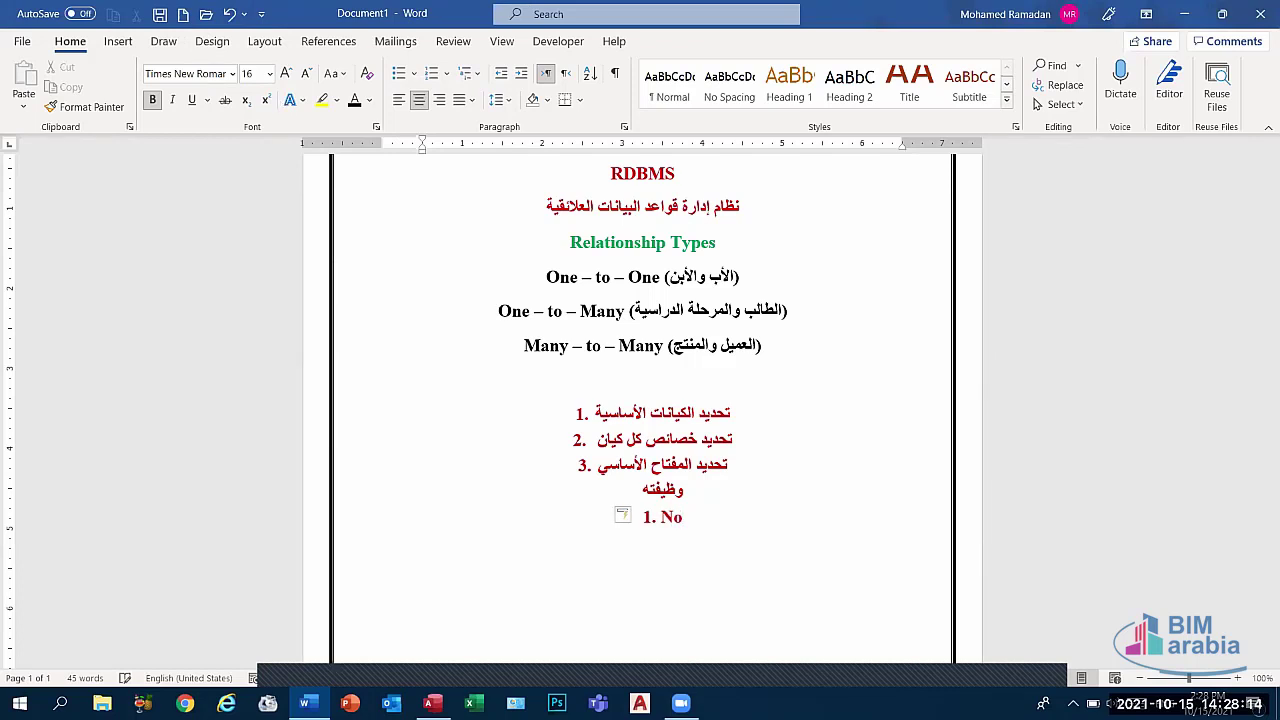
{"action": "type", "text": "Null"}
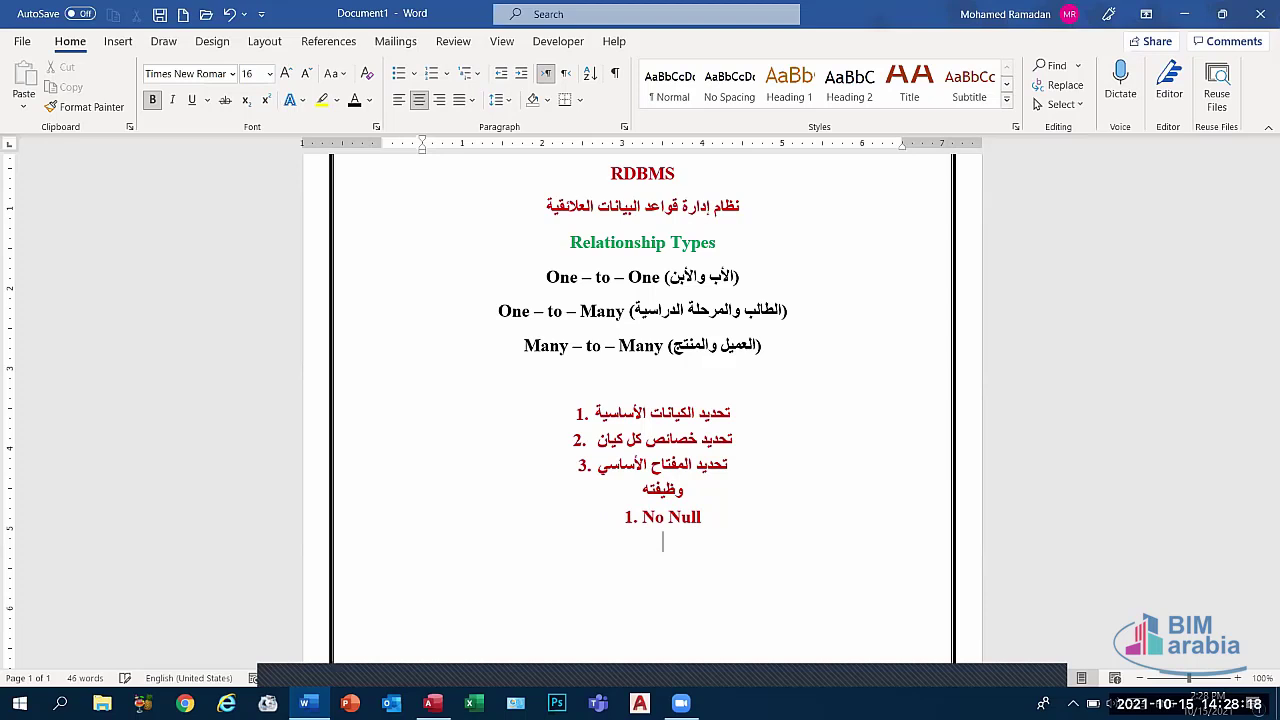
{"action": "key", "text": "Return"}
{"action": "type", "text": "No Duplication"}
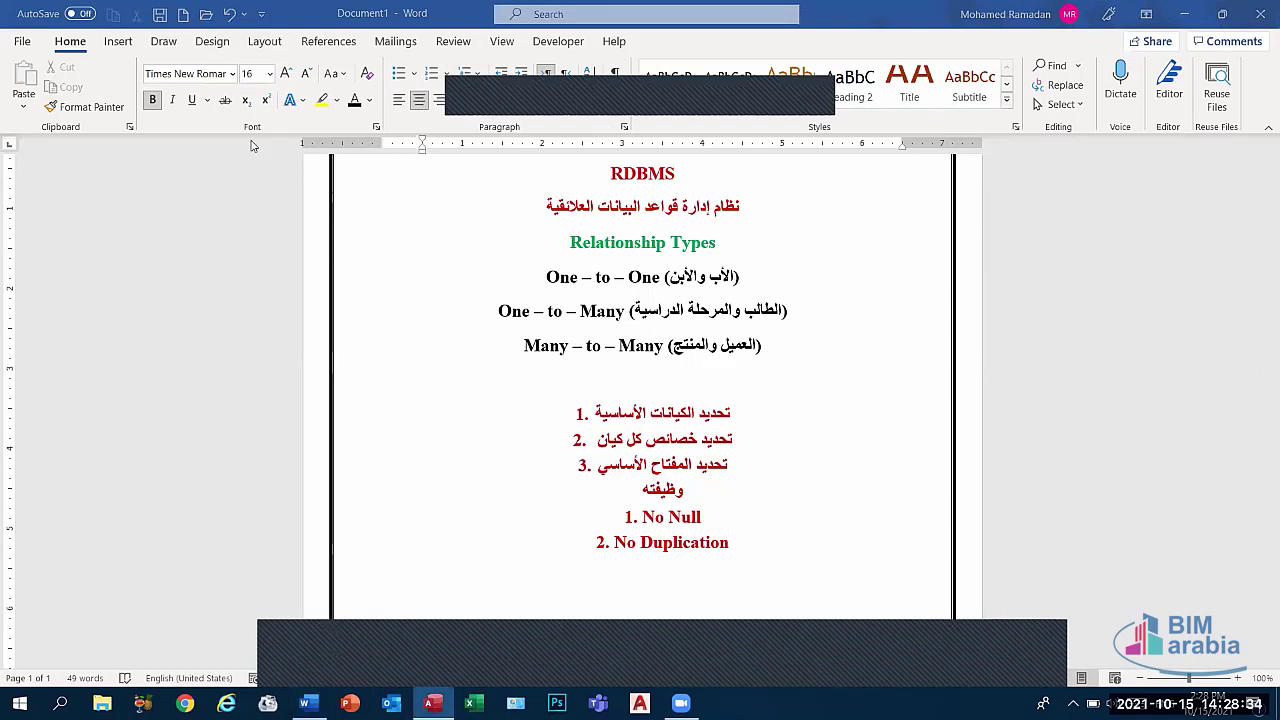
{"action": "key", "text": "alt+Tab"}
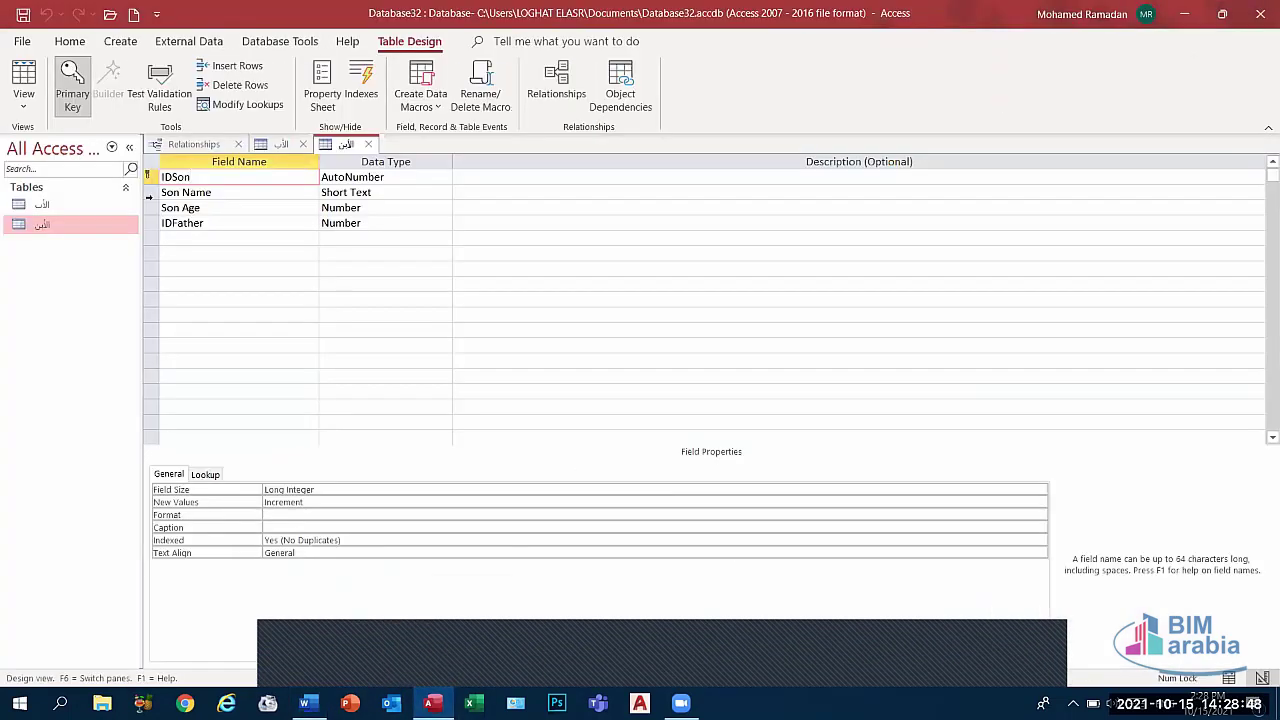
- Try Son Name, Son Age and IDFather as primary key, then restore IDSon as the key
{"action": "left_click", "coordinate": [151, 193]}
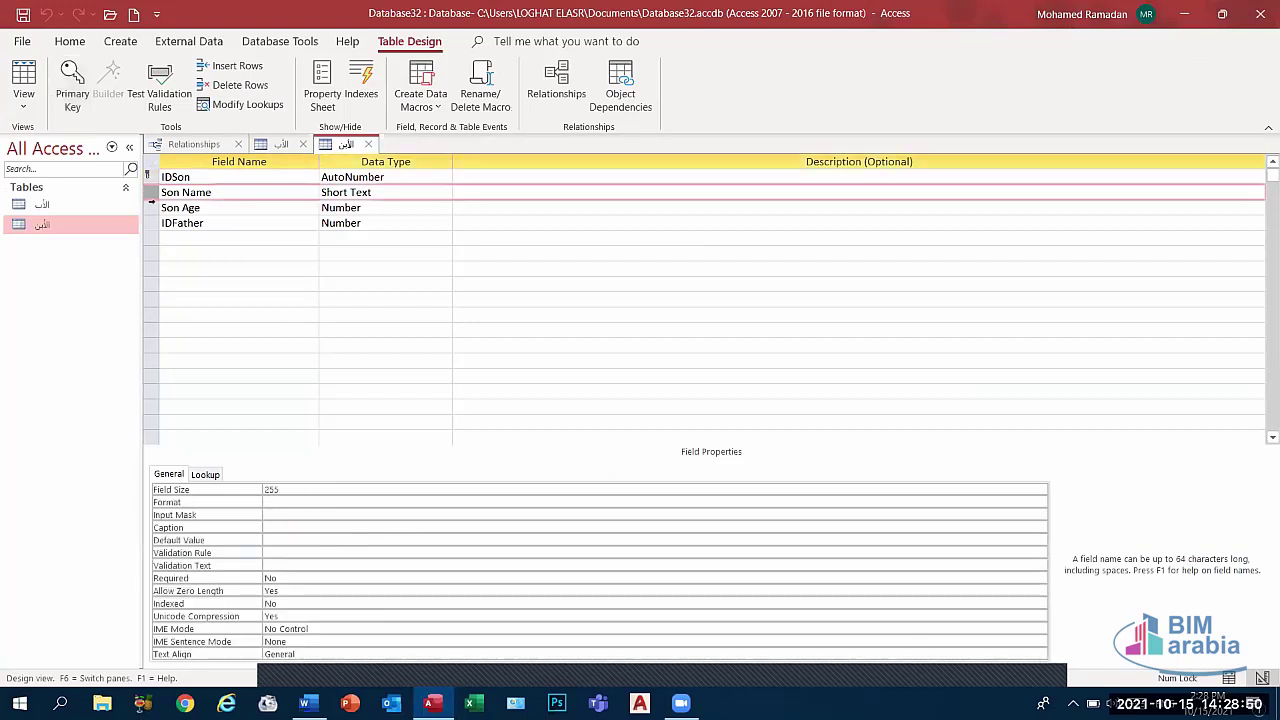
{"action": "left_click", "coordinate": [72, 85]}
{"action": "left_click", "coordinate": [150, 208]}
{"action": "left_click", "coordinate": [72, 88]}
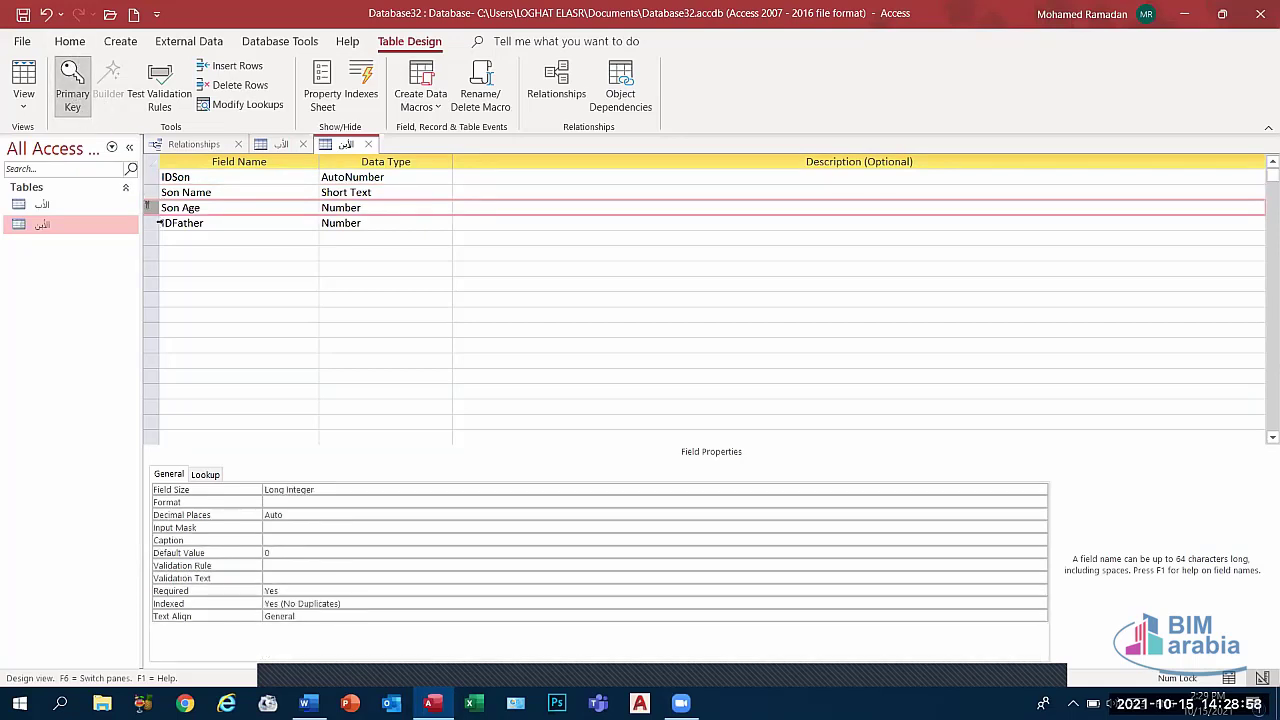
{"action": "left_click", "coordinate": [150, 223]}
{"action": "left_click", "coordinate": [72, 85]}
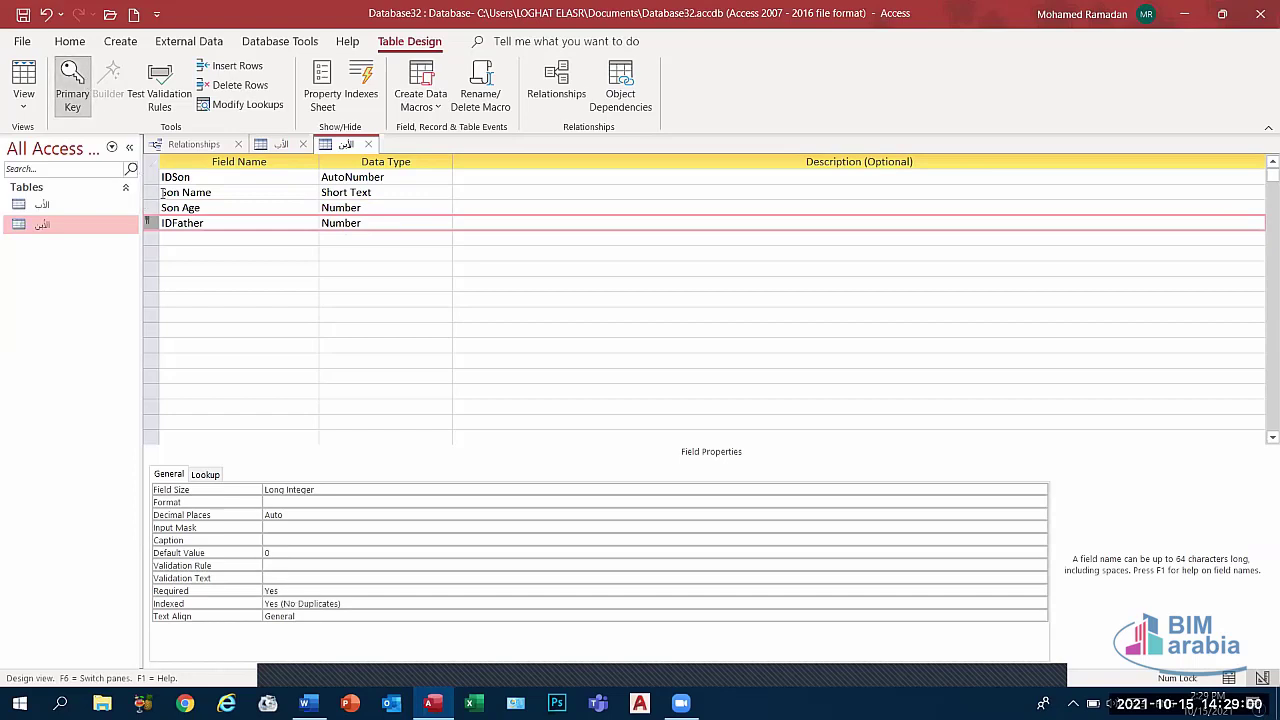
{"action": "left_click", "coordinate": [150, 177]}
{"action": "left_click", "coordinate": [70, 95]}
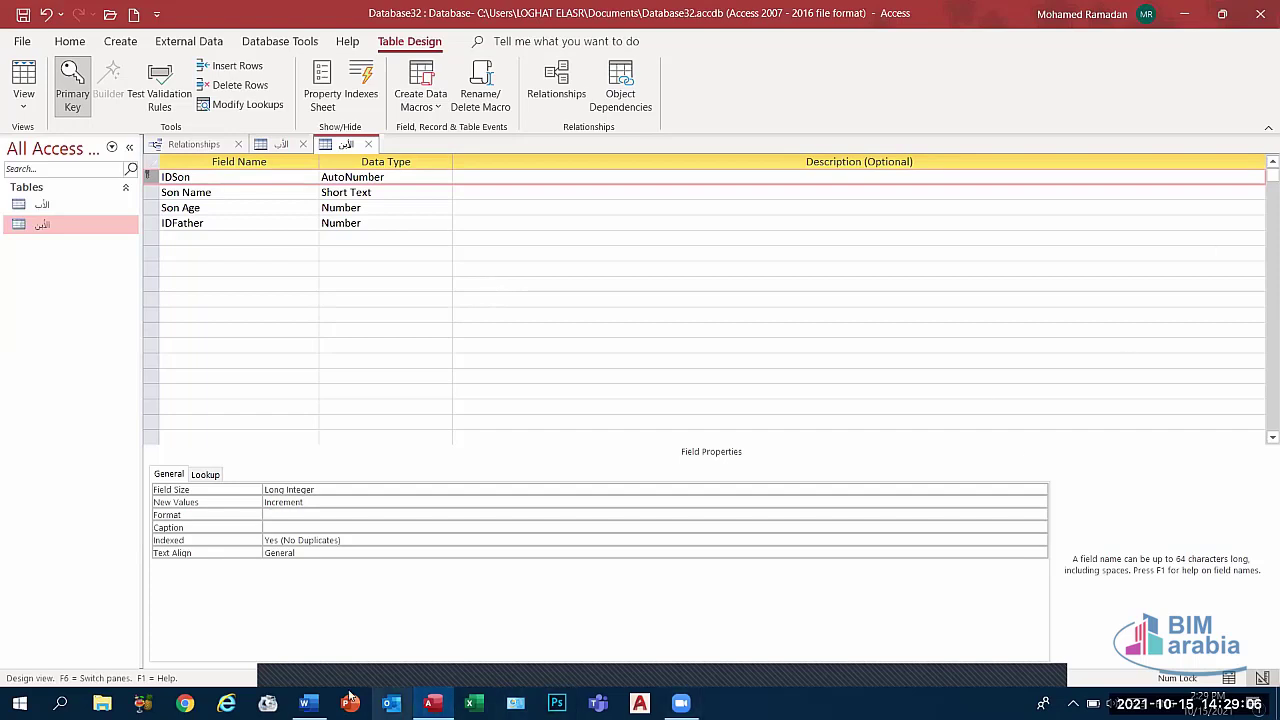
{"action": "left_click", "coordinate": [307, 703]}
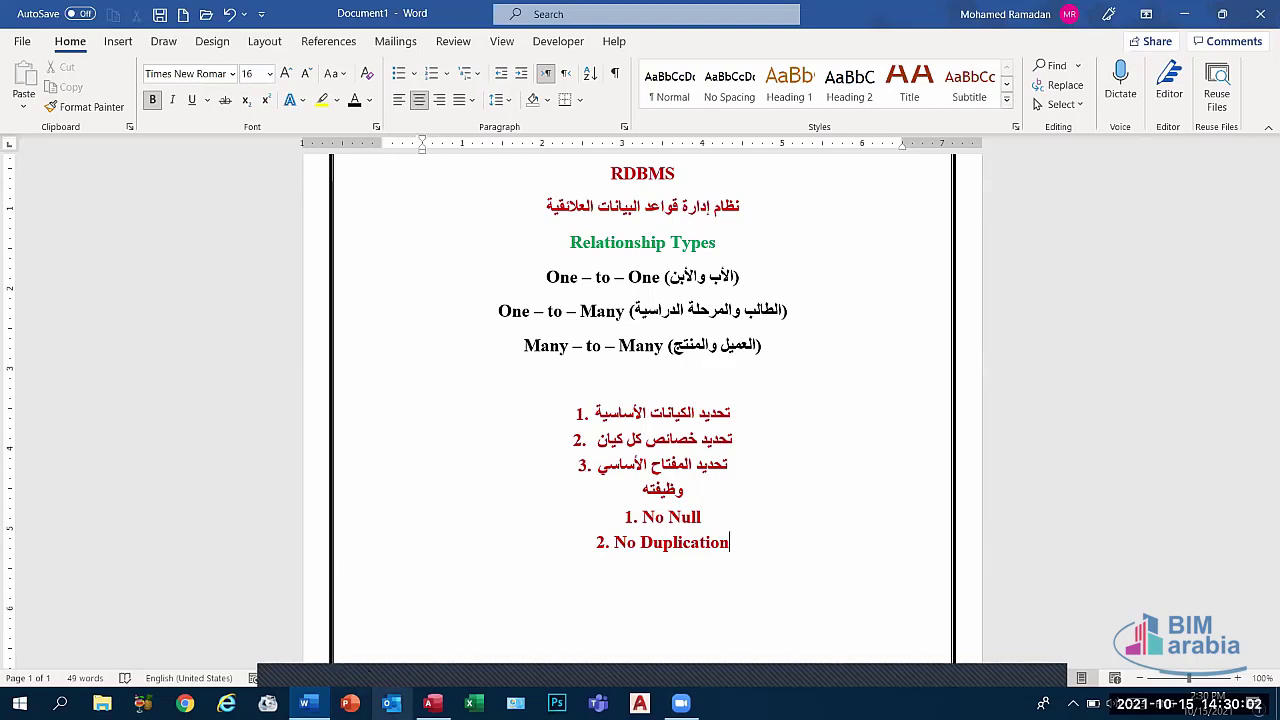
- Scroll the Word notes up to the 'Relationships Data Base Management System' title, then go back to Access
{"action": "left_click", "coordinate": [432, 703]}
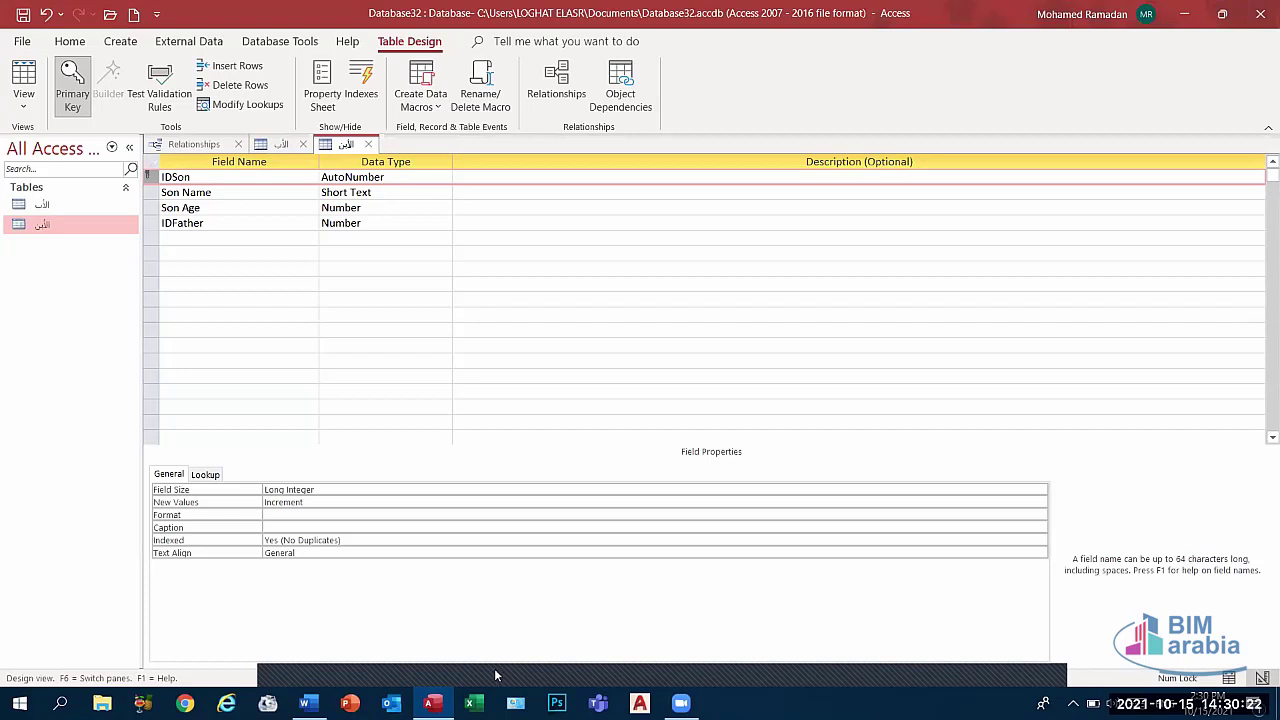
{"action": "key", "text": "alt+Tab"}
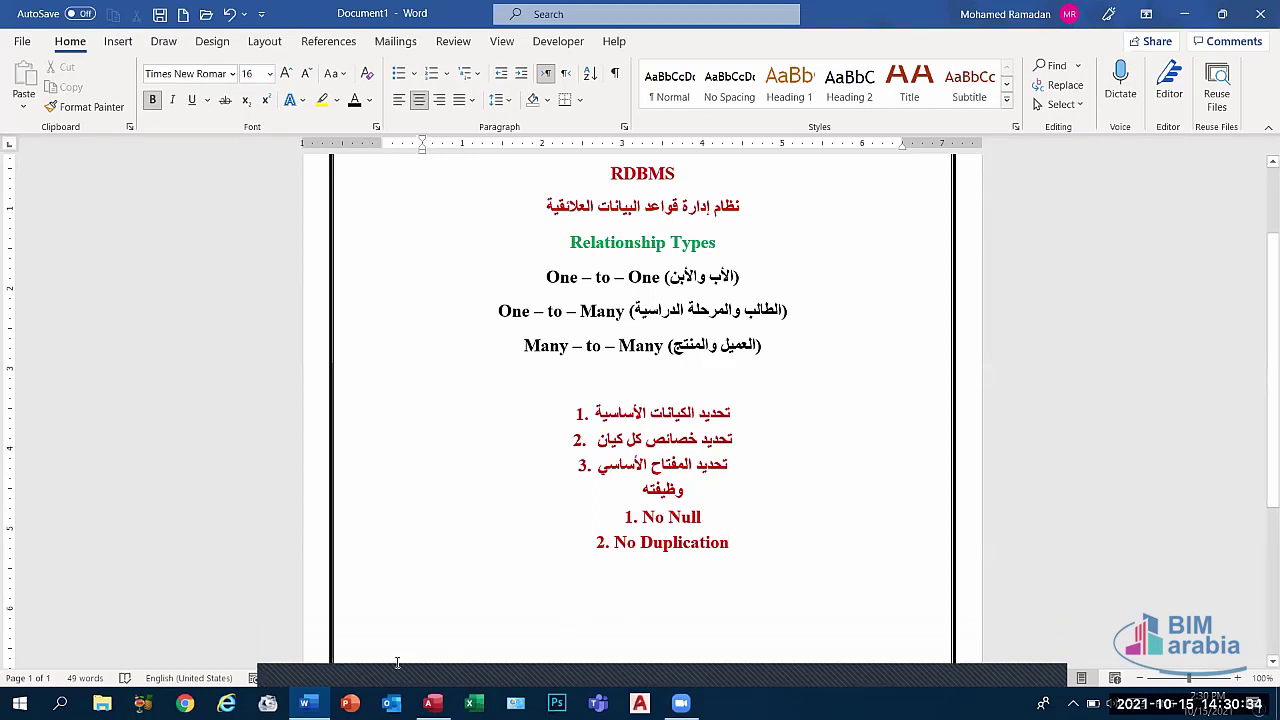
{"action": "scroll", "coordinate": [397, 663], "scroll_direction": "up", "scroll_amount": 2}
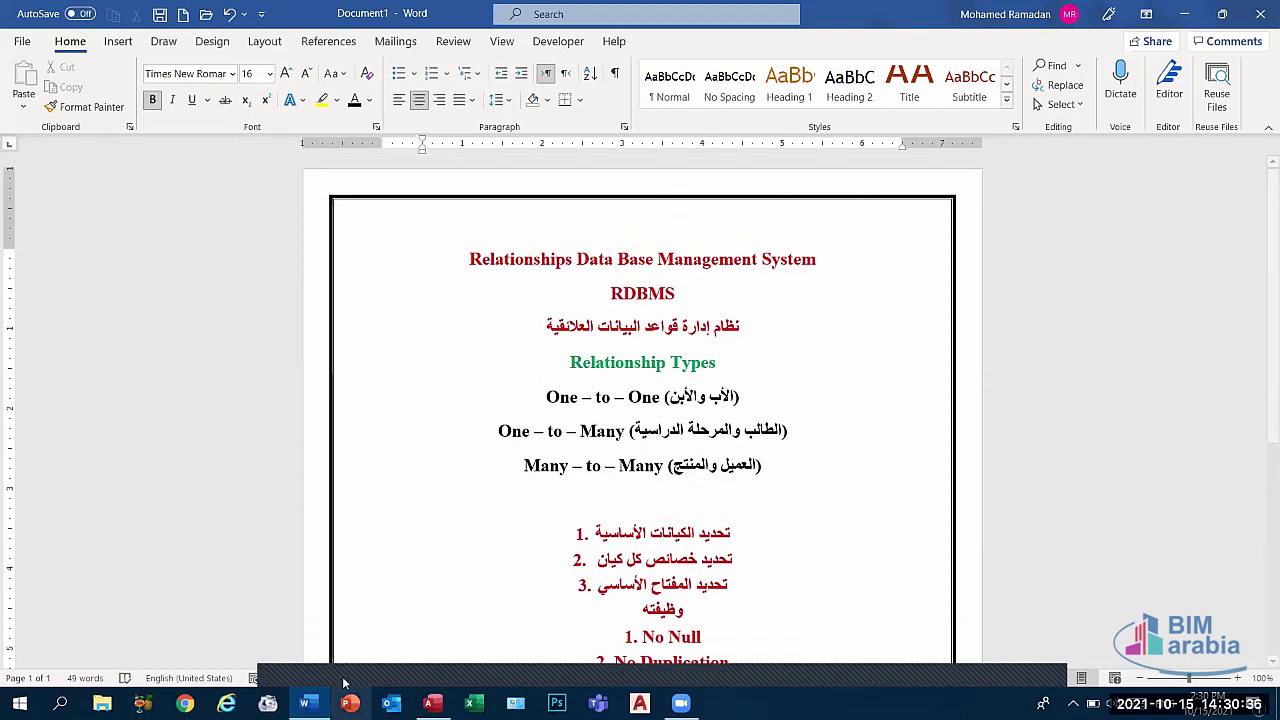
{"action": "left_click", "coordinate": [431, 703]}
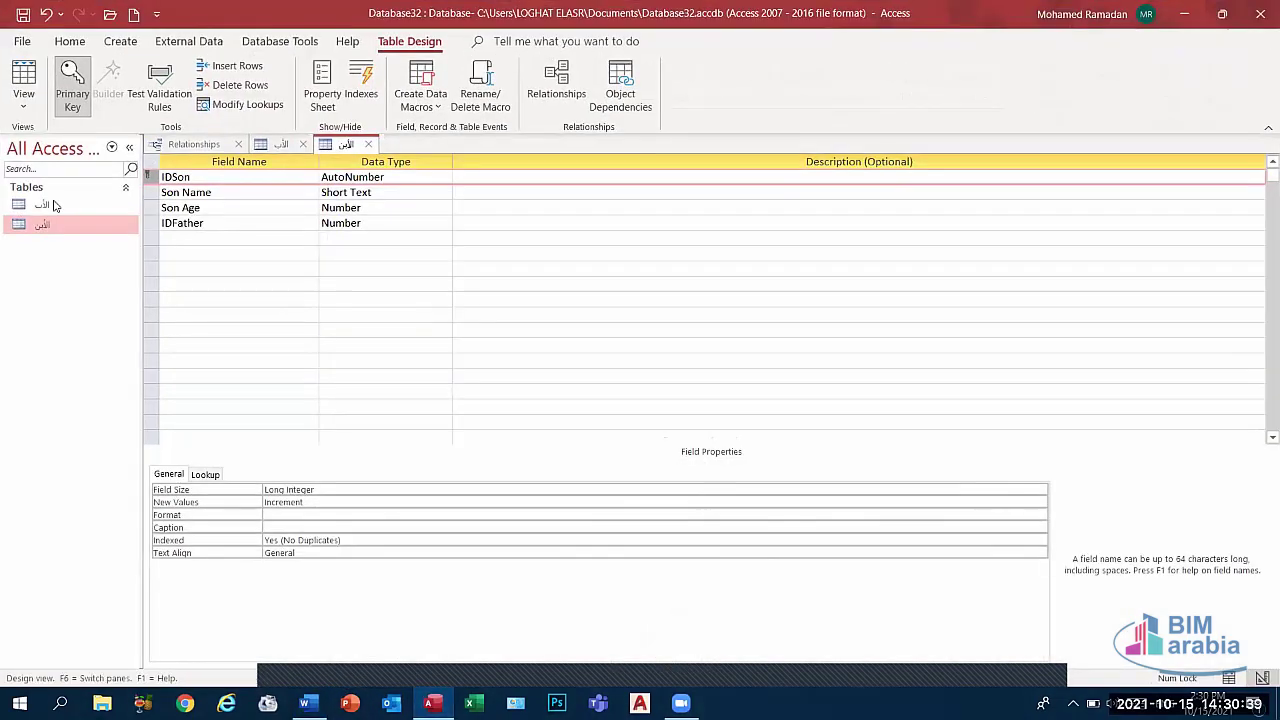
- Save the son table design, open the father table and switch it to Design view
{"action": "double_click", "coordinate": [45, 205]}
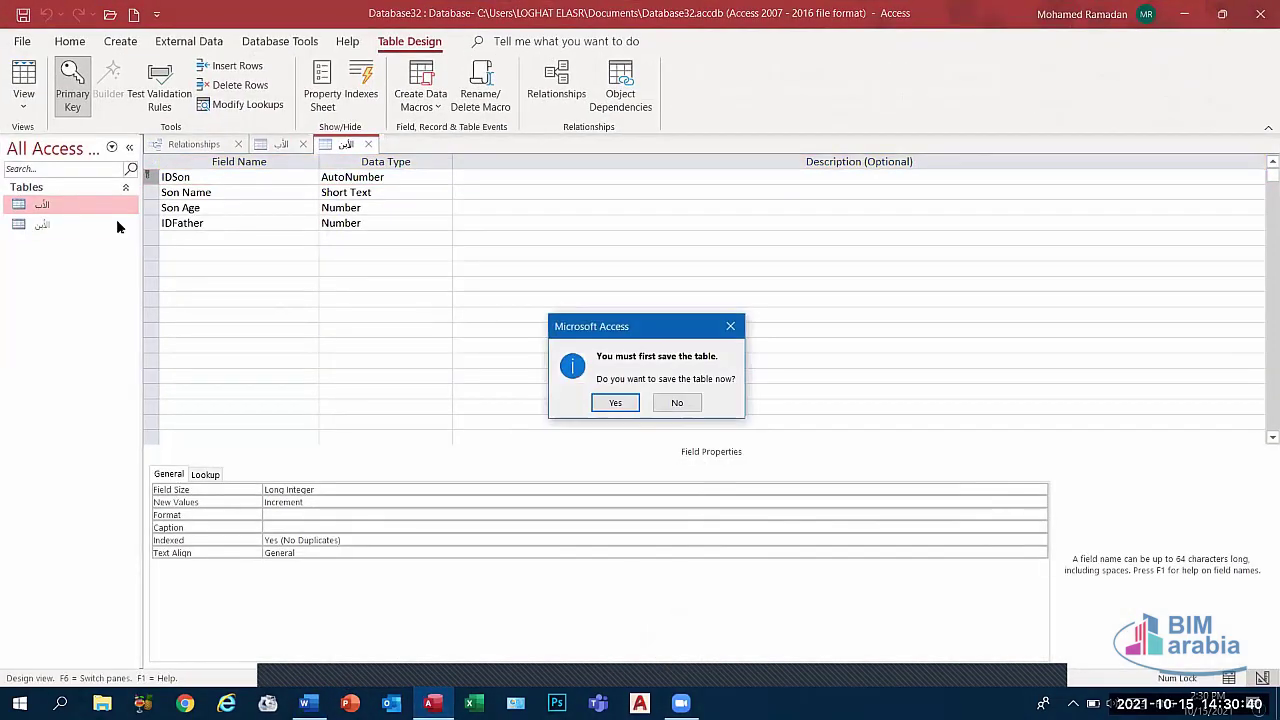
{"action": "left_click", "coordinate": [615, 402]}
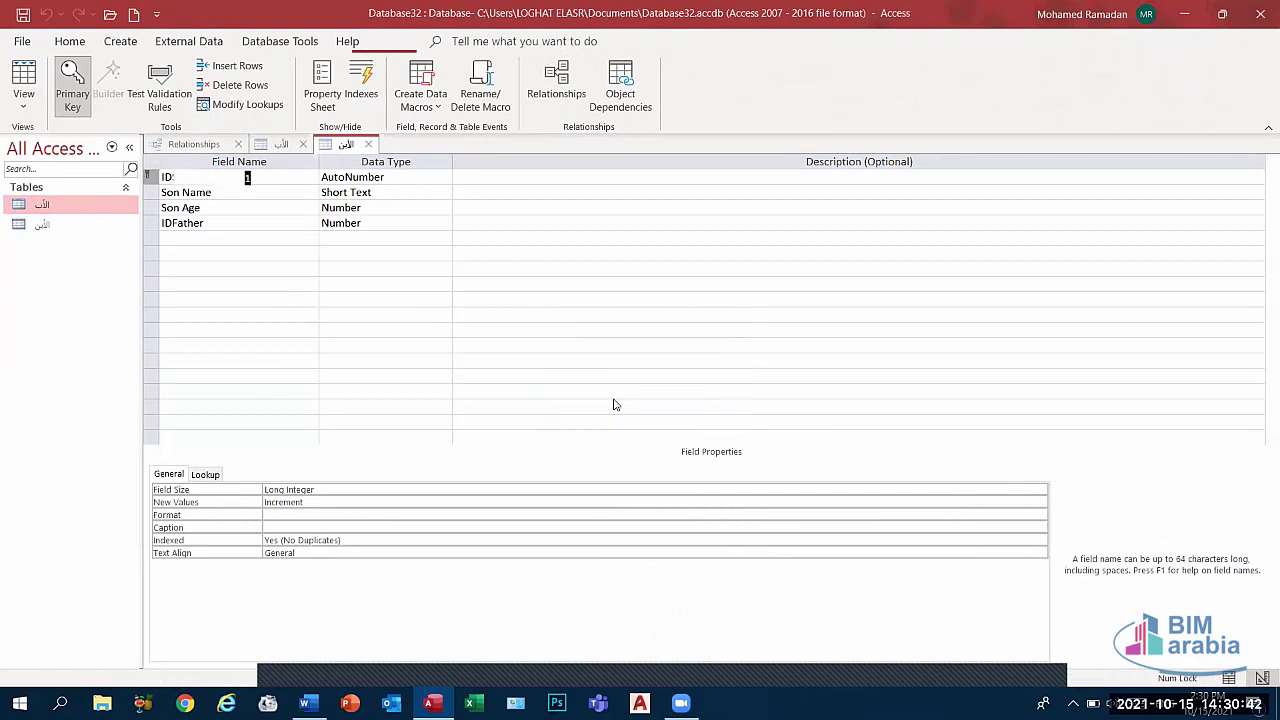
{"action": "left_click", "coordinate": [20, 100]}
{"action": "left_click", "coordinate": [60, 177]}
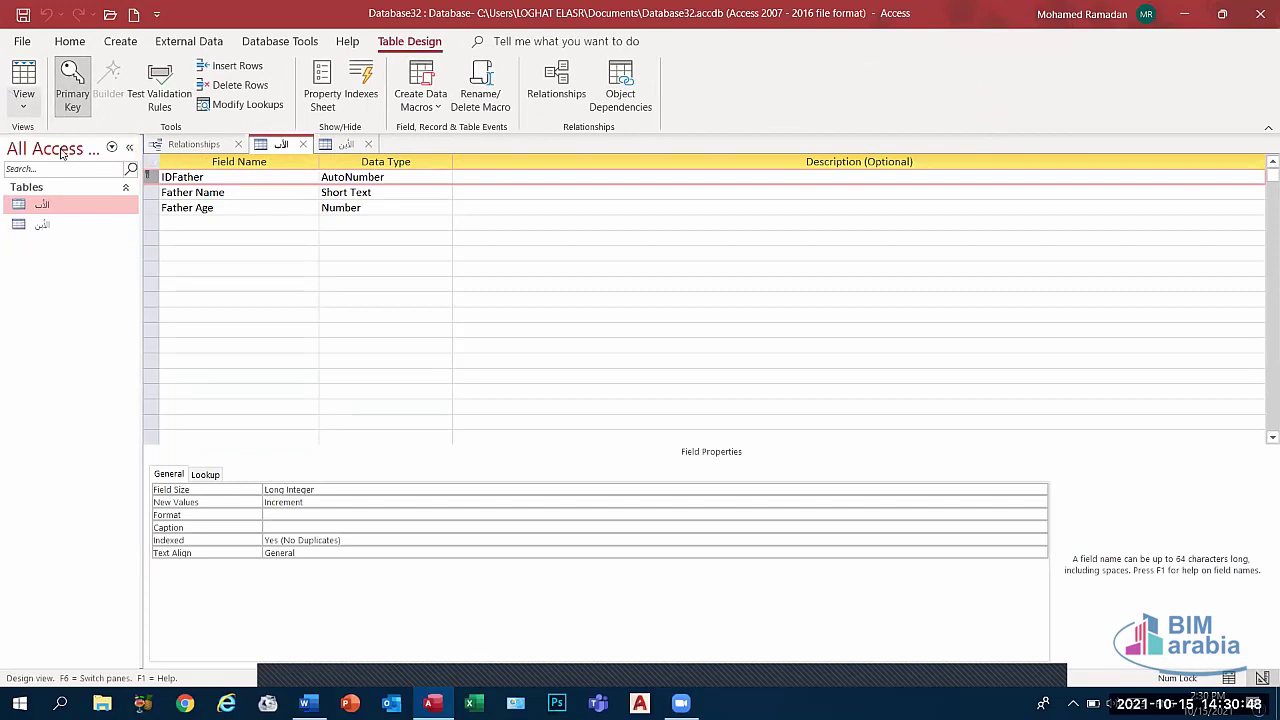
- Step through the empty field rows, then return the father table to Datasheet view
{"action": "left_click", "coordinate": [166, 222]}
{"action": "left_click", "coordinate": [234, 238]}
{"action": "left_click", "coordinate": [247, 253]}
{"action": "left_click", "coordinate": [249, 268]}
{"action": "left_click", "coordinate": [263, 284]}
{"action": "left_click", "coordinate": [23, 95]}
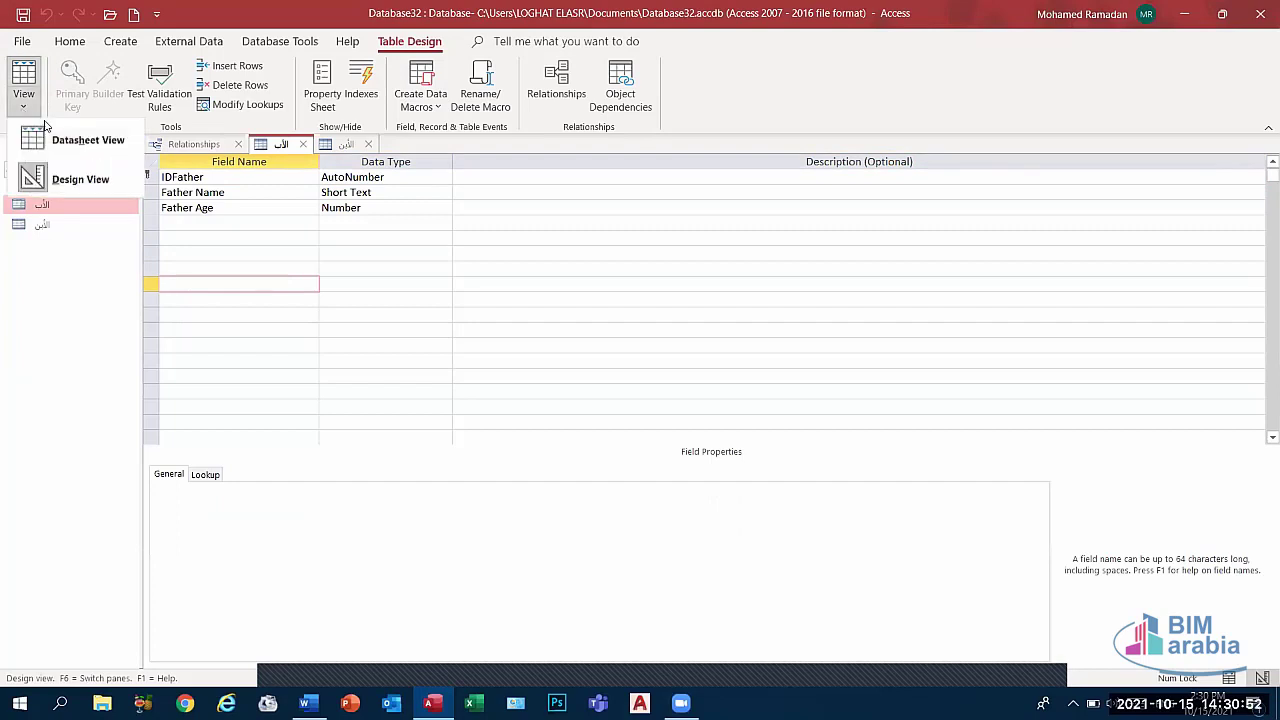
{"action": "left_click", "coordinate": [92, 142]}
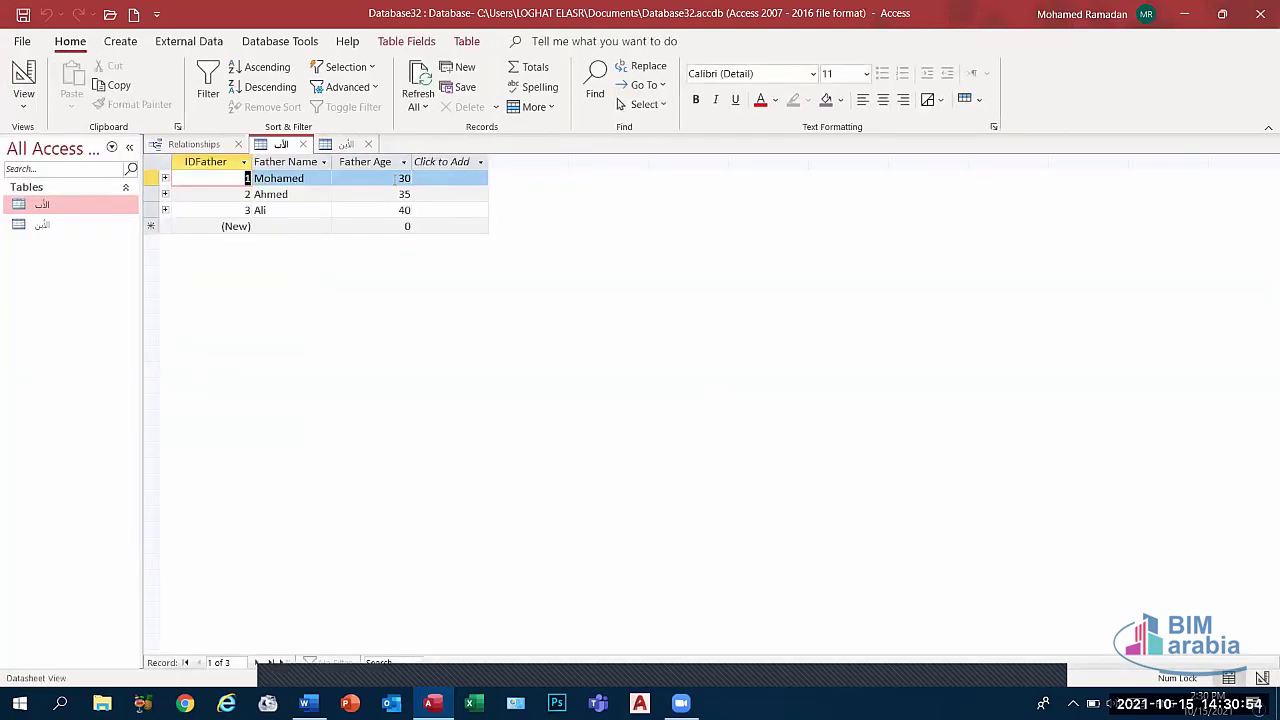
{"action": "left_click", "coordinate": [293, 178]}
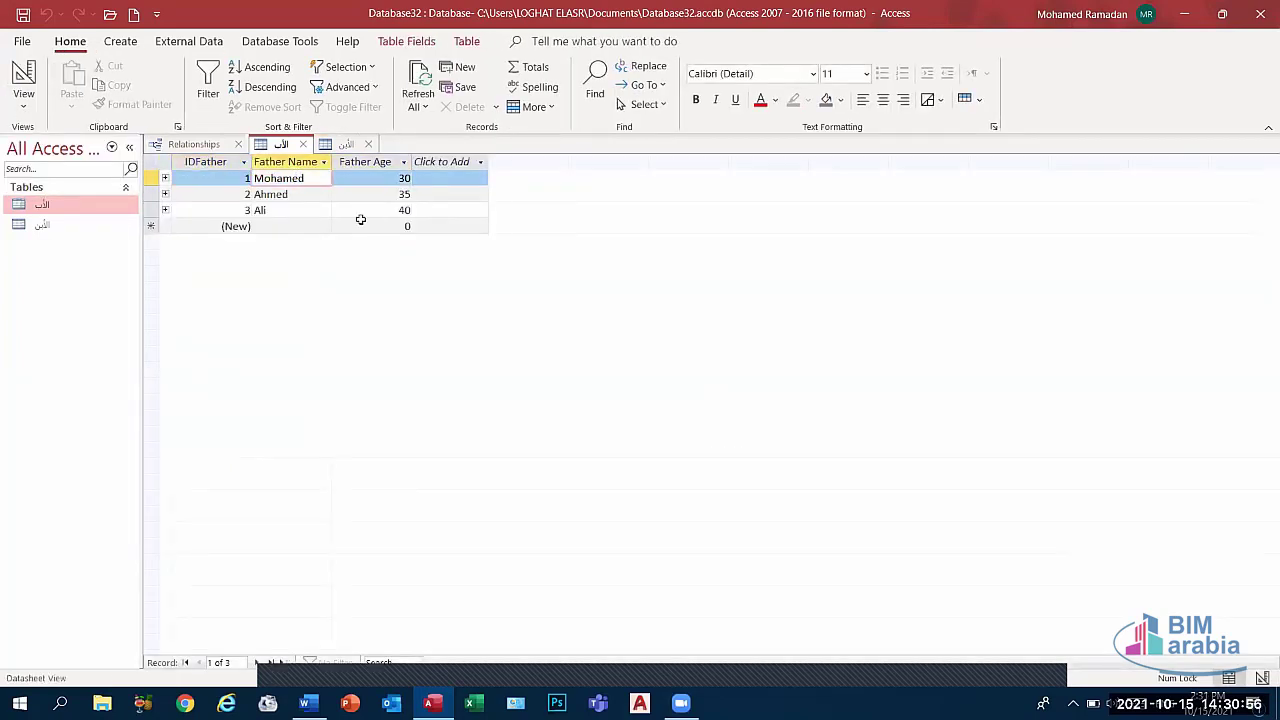
- Select all father records and try Ascending and Descending sorts, dismissing the table-in-use errors
{"action": "left_click", "coordinate": [153, 166]}
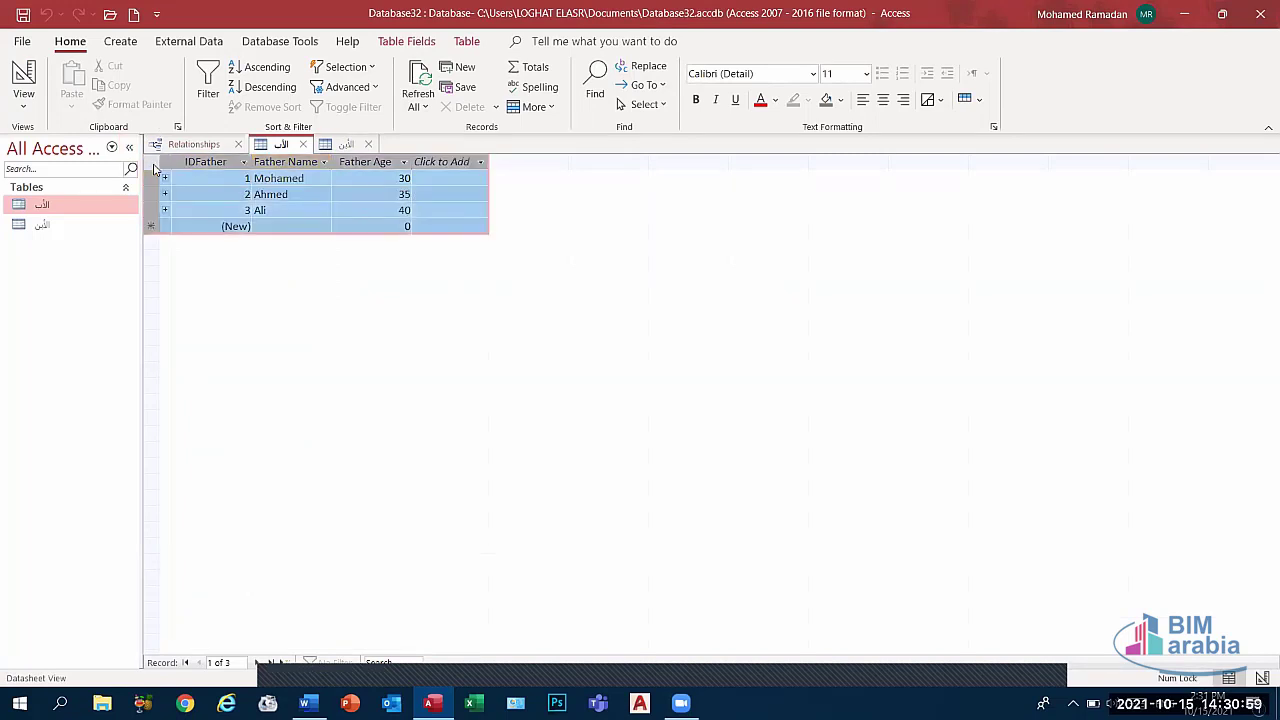
{"action": "left_click", "coordinate": [257, 70]}
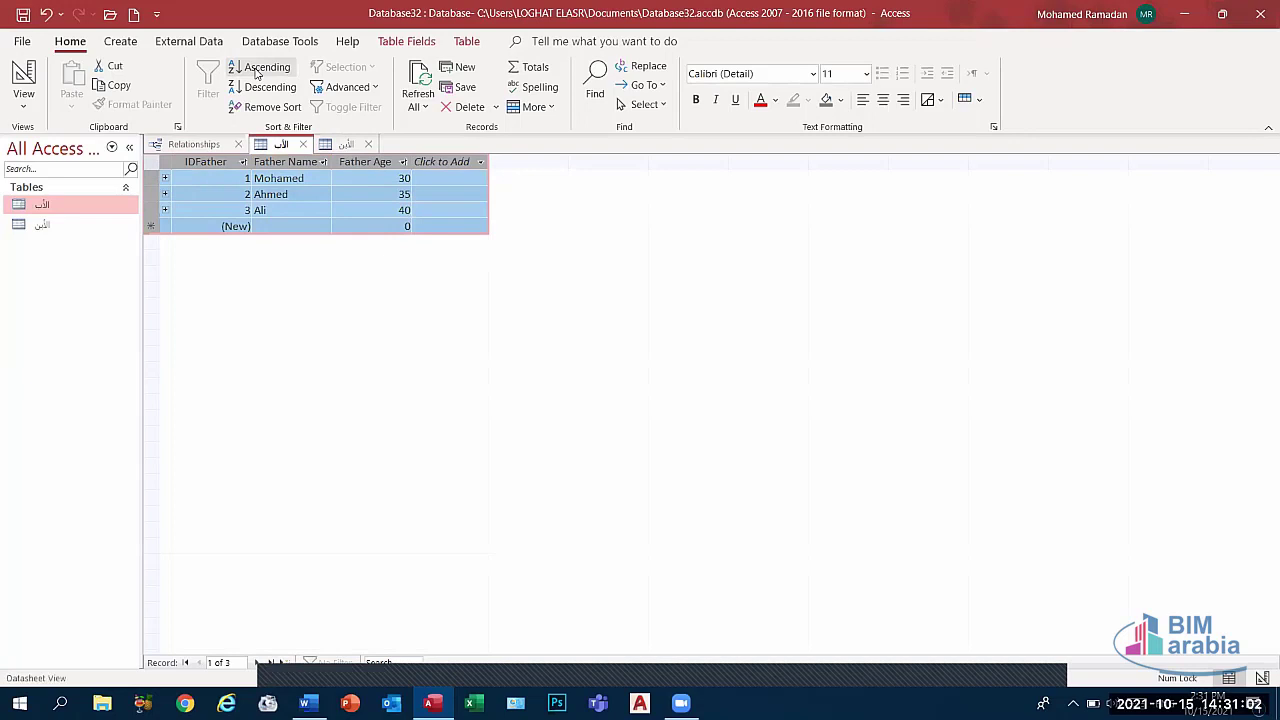
{"action": "left_click", "coordinate": [262, 88]}
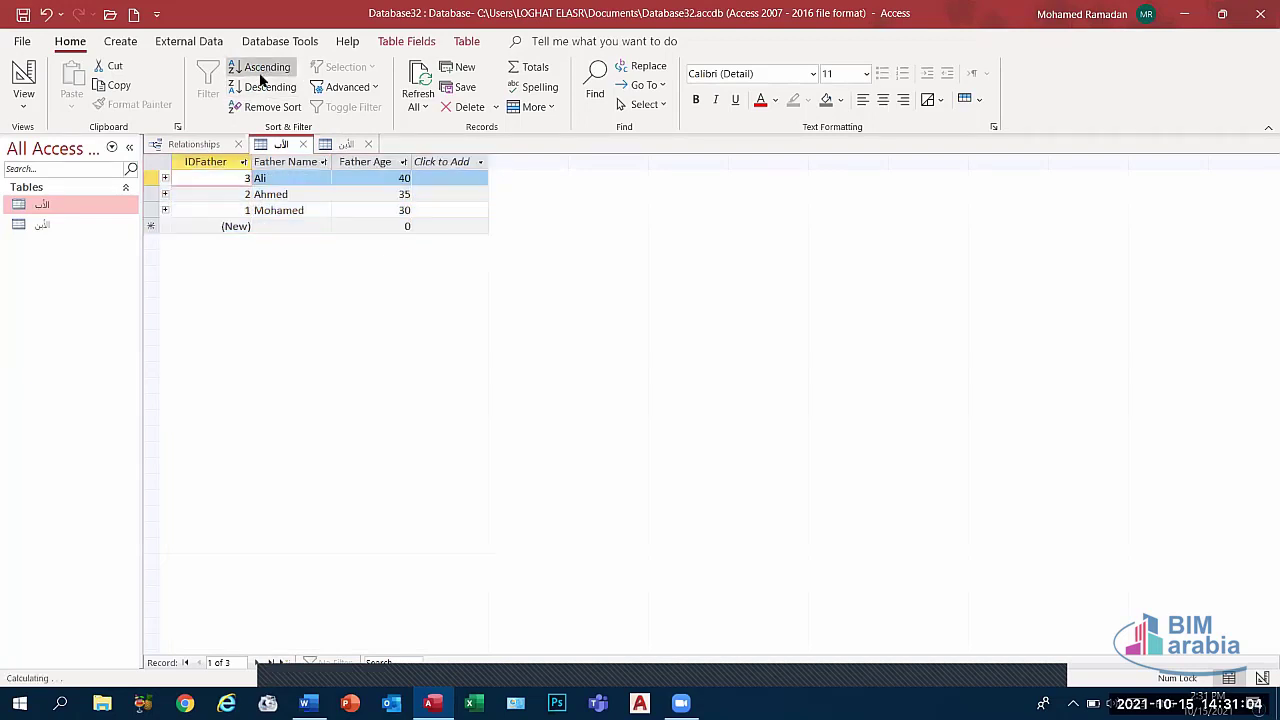
{"action": "left_click", "coordinate": [258, 68]}
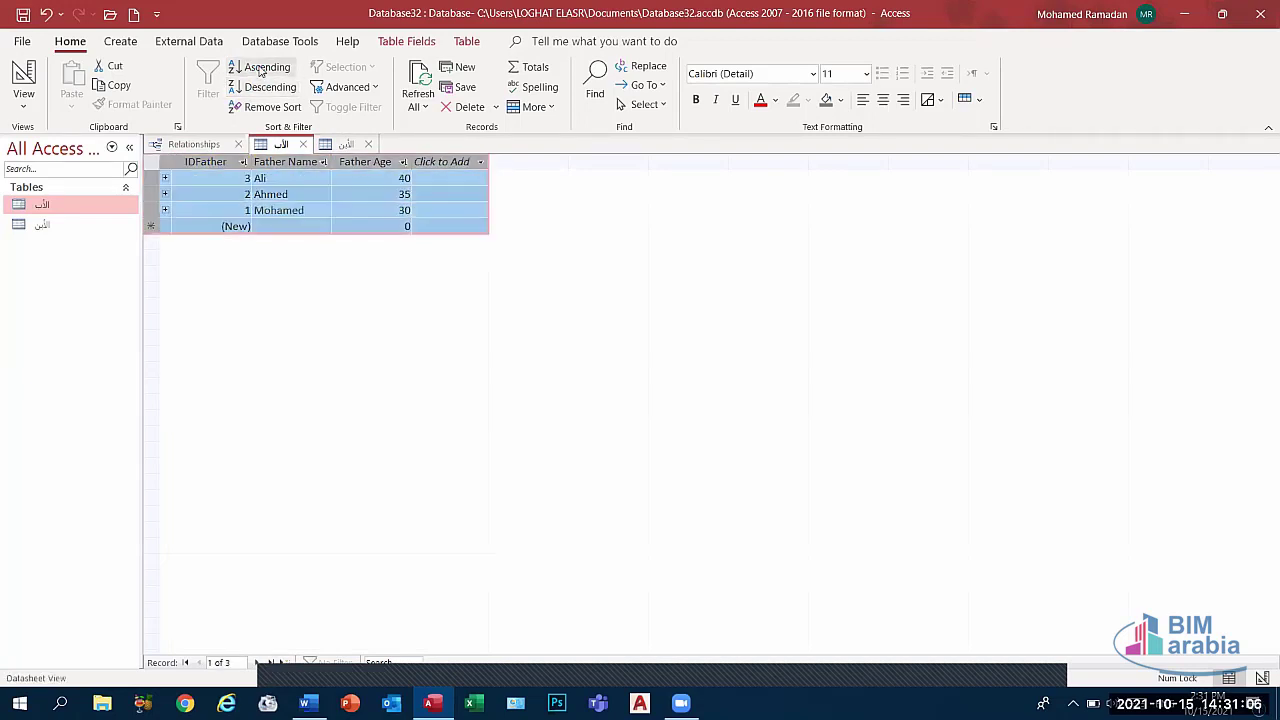
{"action": "left_click", "coordinate": [262, 87]}
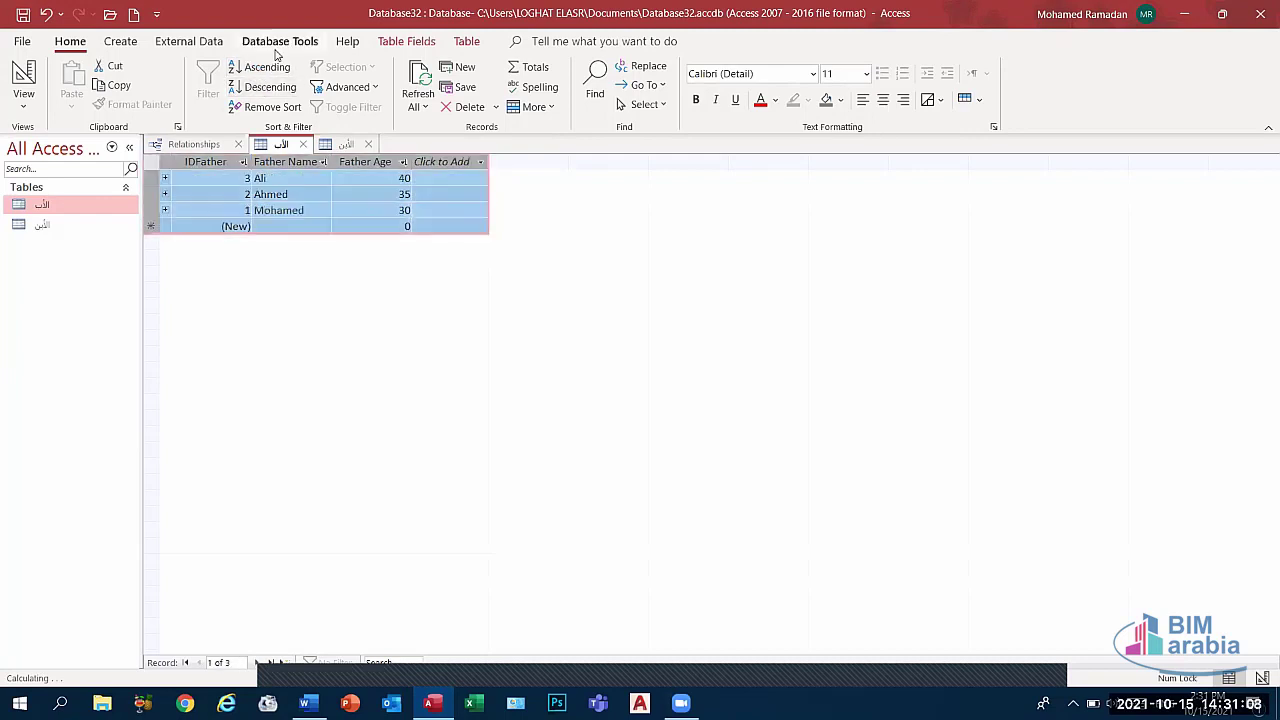
{"action": "left_click", "coordinate": [280, 41]}
{"action": "left_click", "coordinate": [70, 41]}
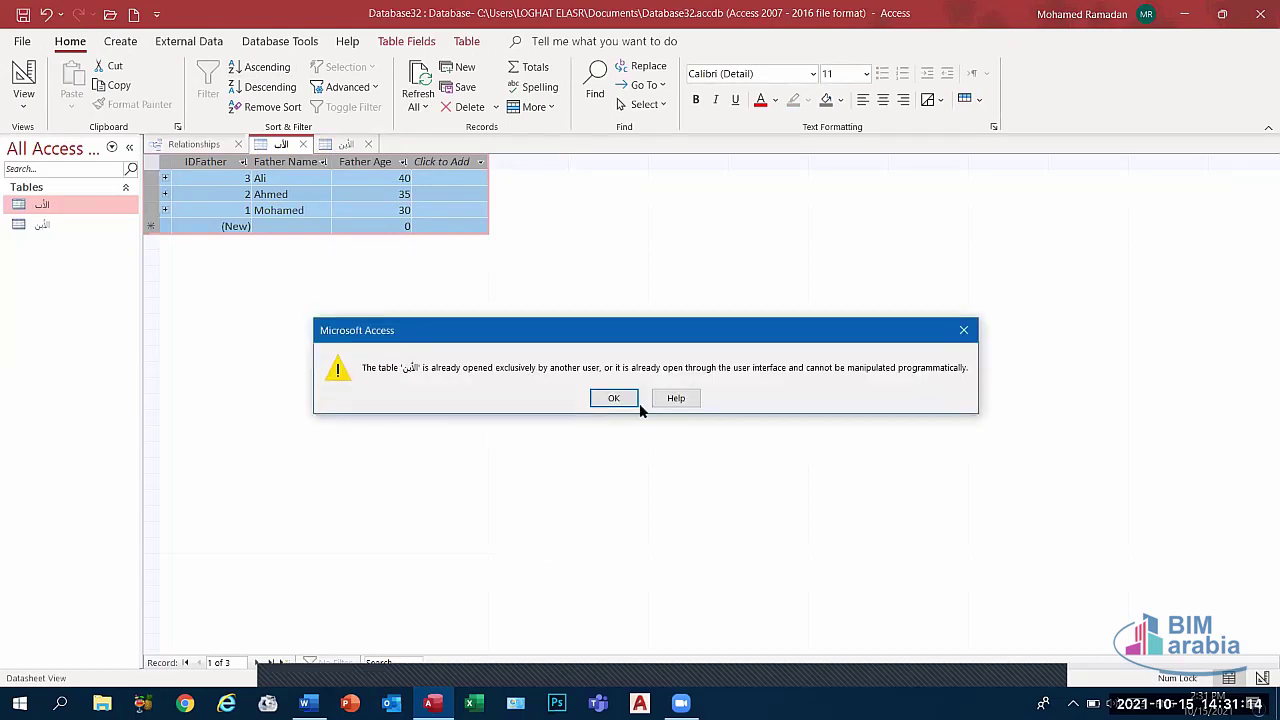
{"action": "left_click", "coordinate": [962, 328]}
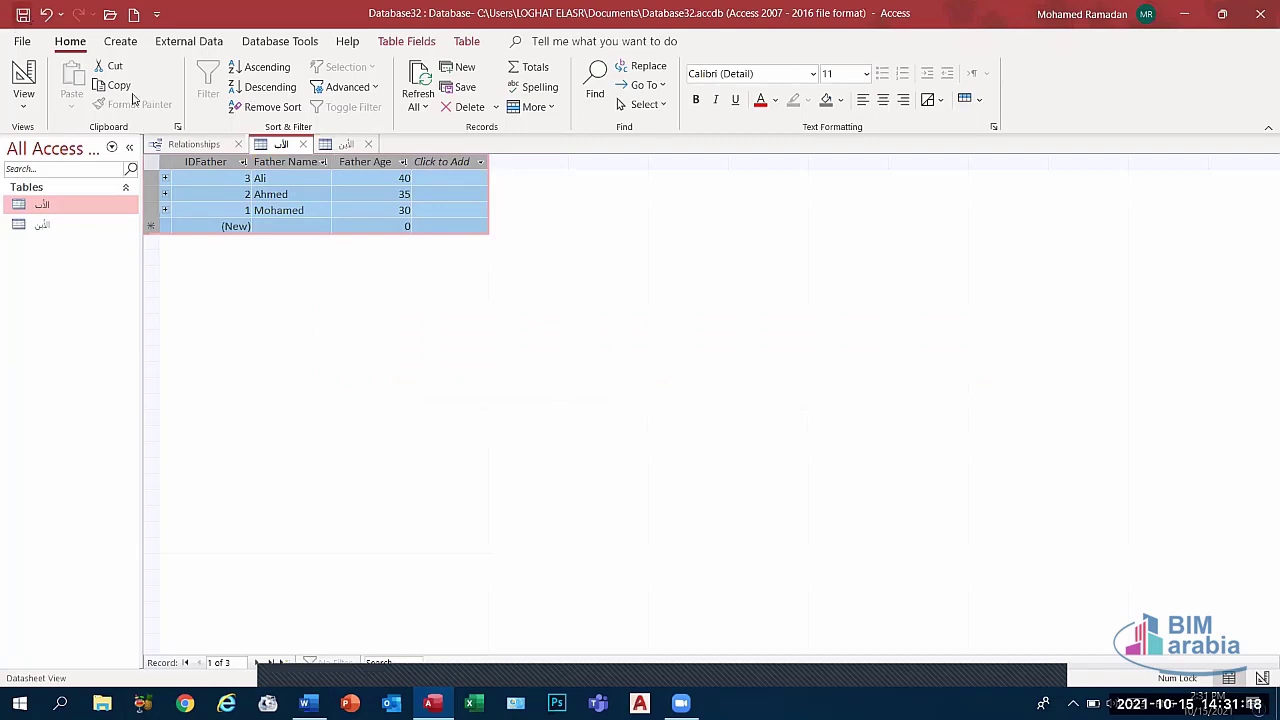
{"action": "left_click", "coordinate": [166, 211]}
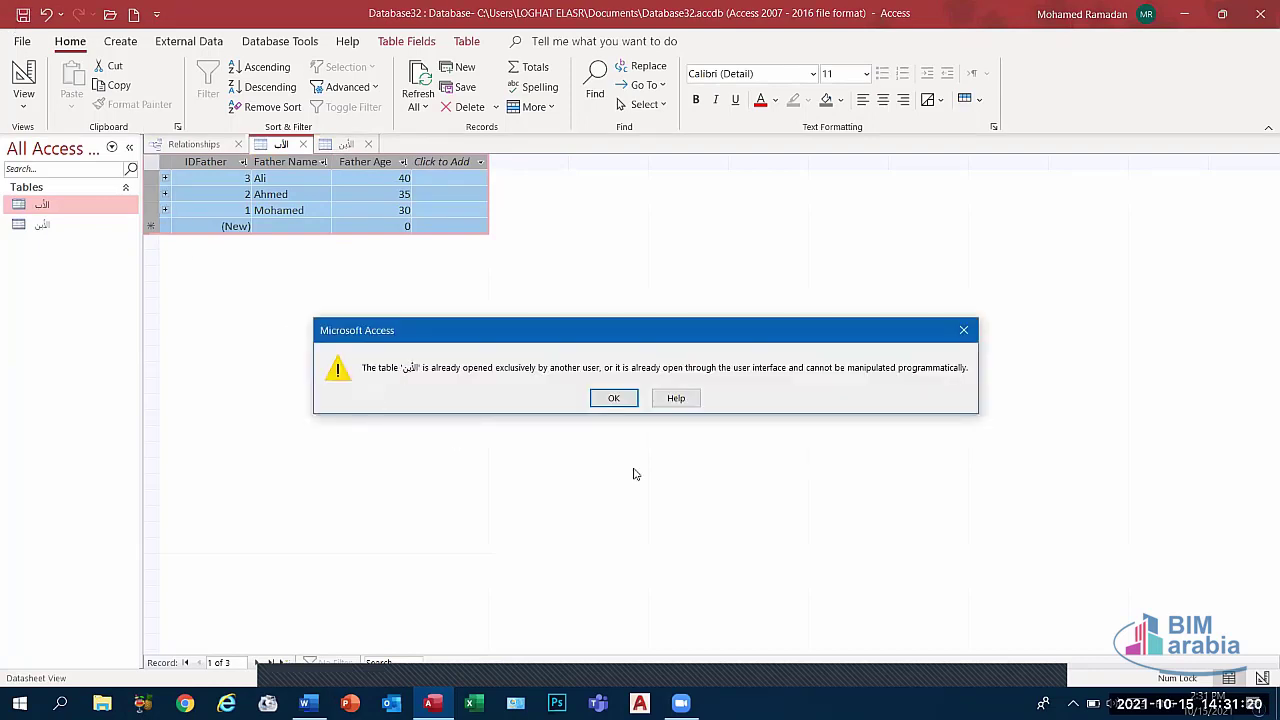
{"action": "left_click", "coordinate": [610, 400]}
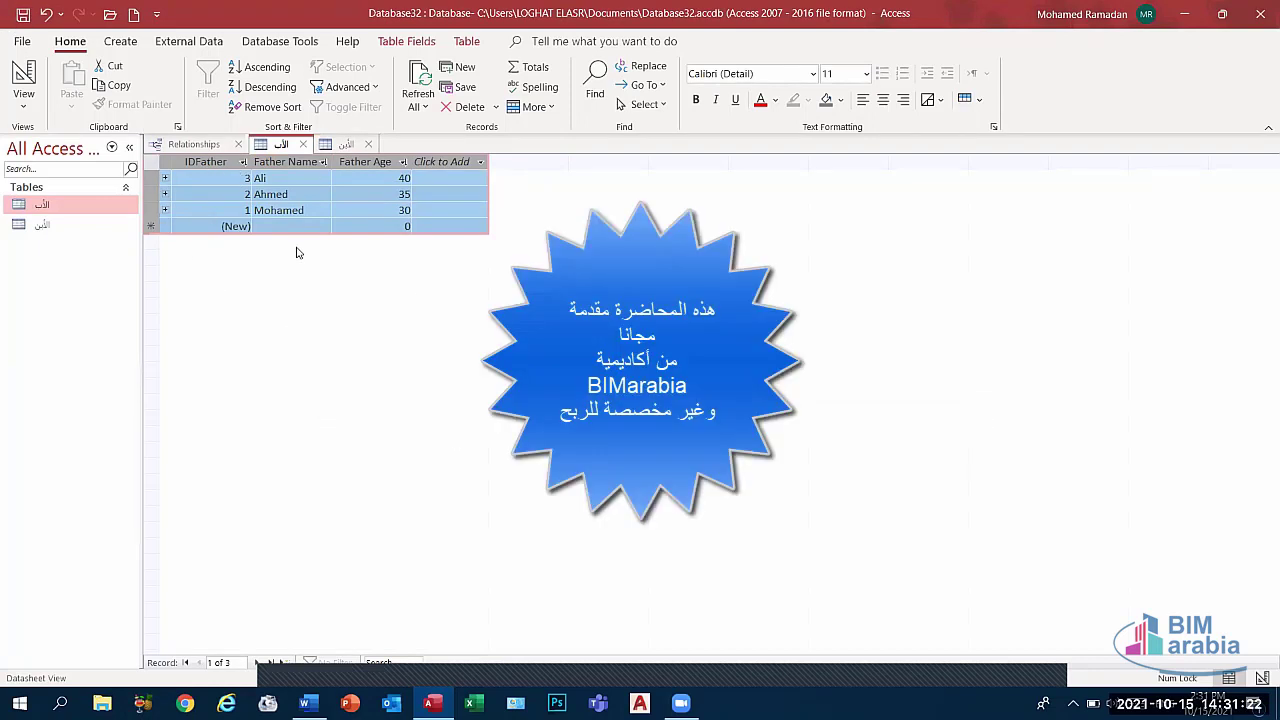
- Reselect all records, toggle the sort order, and finish in ascending IDFather order
{"action": "left_click", "coordinate": [285, 161]}
{"action": "left_click", "coordinate": [152, 164]}
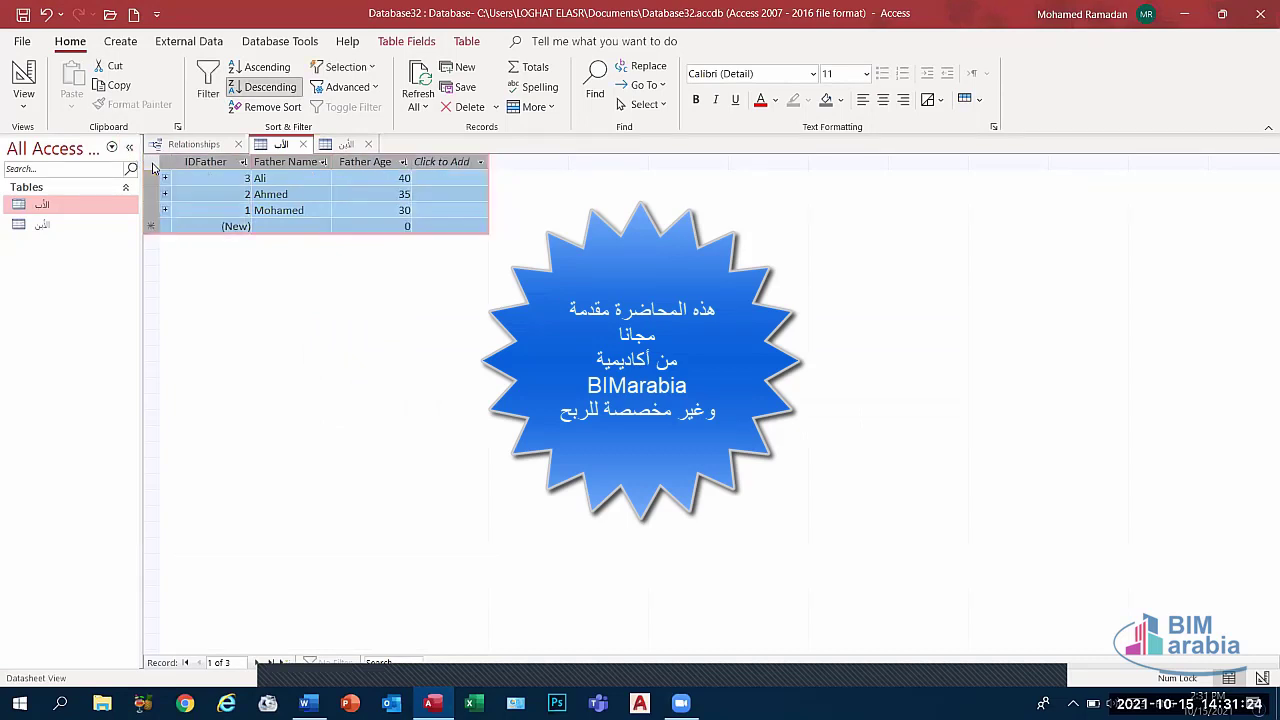
{"action": "left_click", "coordinate": [258, 70]}
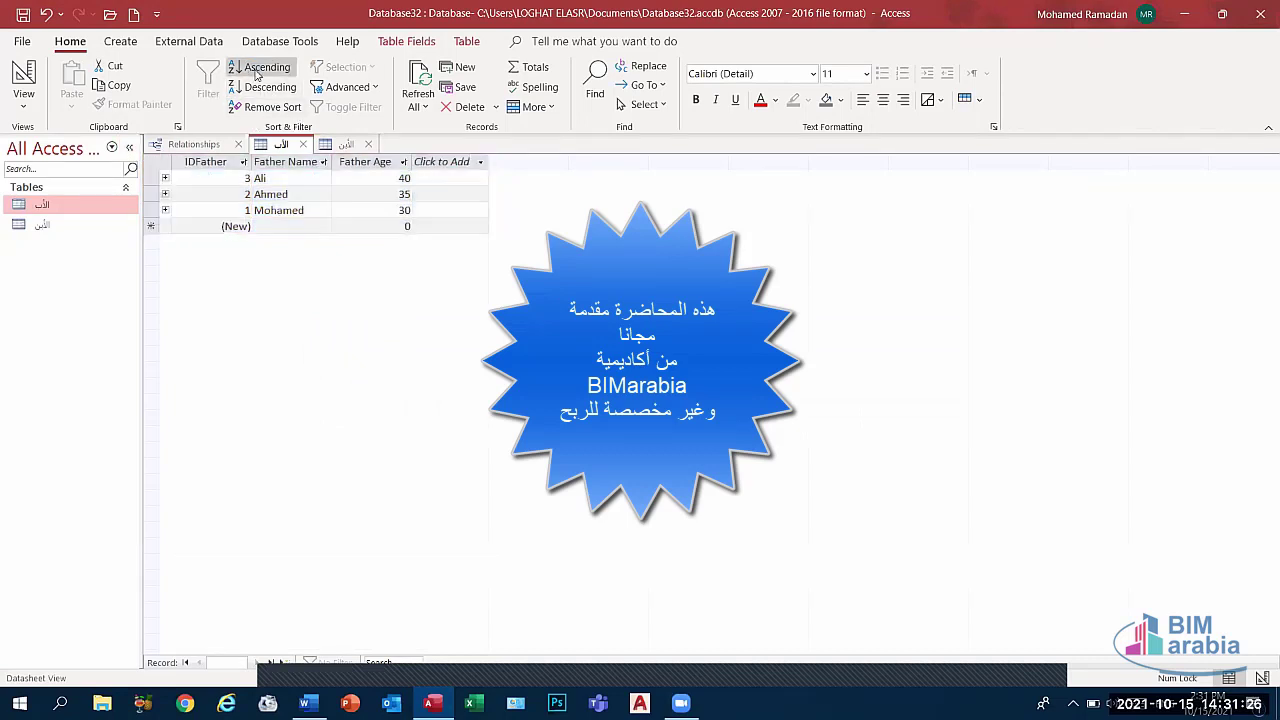
{"action": "left_click", "coordinate": [262, 88]}
{"action": "left_click", "coordinate": [258, 70]}
{"action": "left_click", "coordinate": [262, 88]}
{"action": "left_click", "coordinate": [258, 70]}
{"action": "left_click", "coordinate": [262, 88]}
{"action": "left_click", "coordinate": [268, 70]}
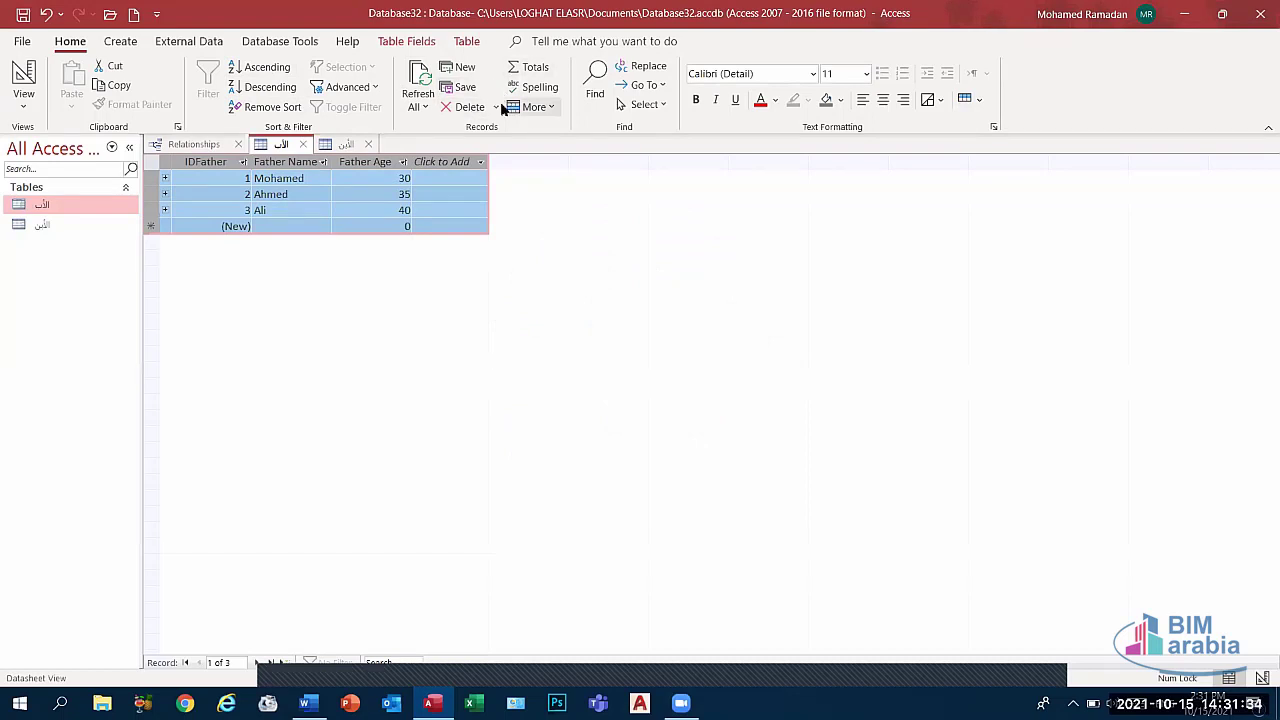
{"action": "left_click", "coordinate": [474, 70]}
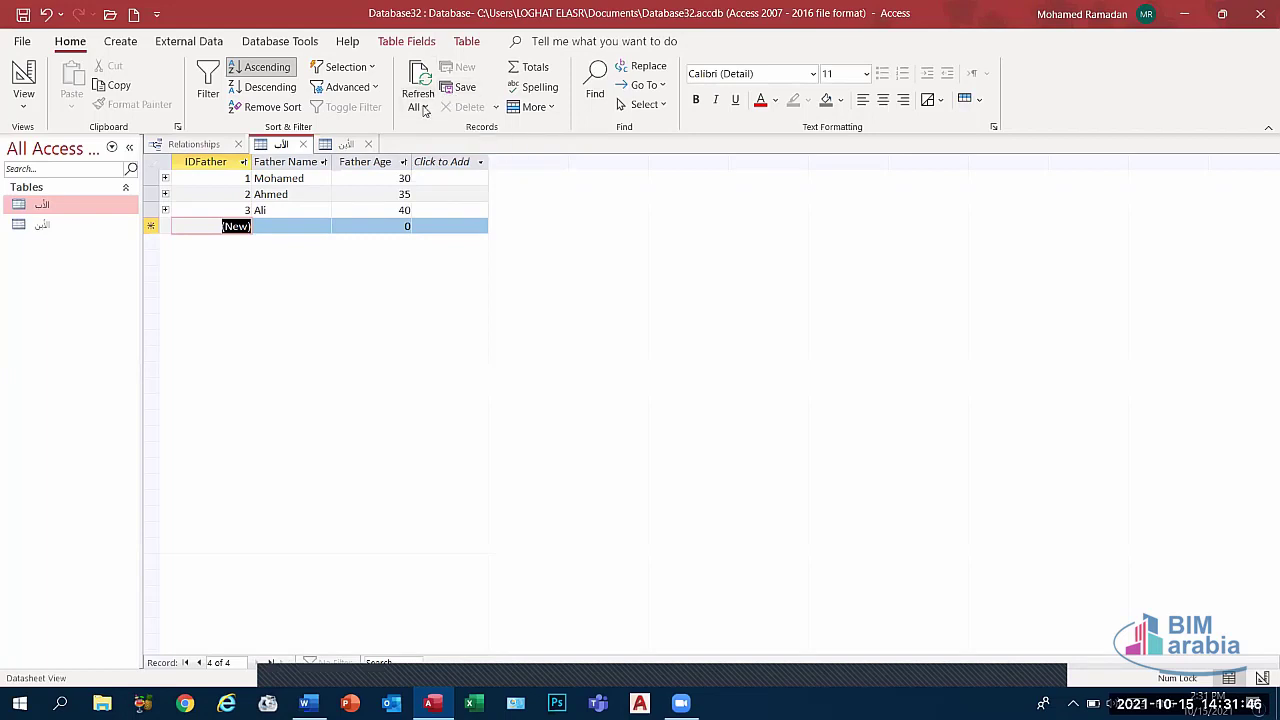
- Refresh All the father datasheet data several times
{"action": "left_click", "coordinate": [420, 106]}
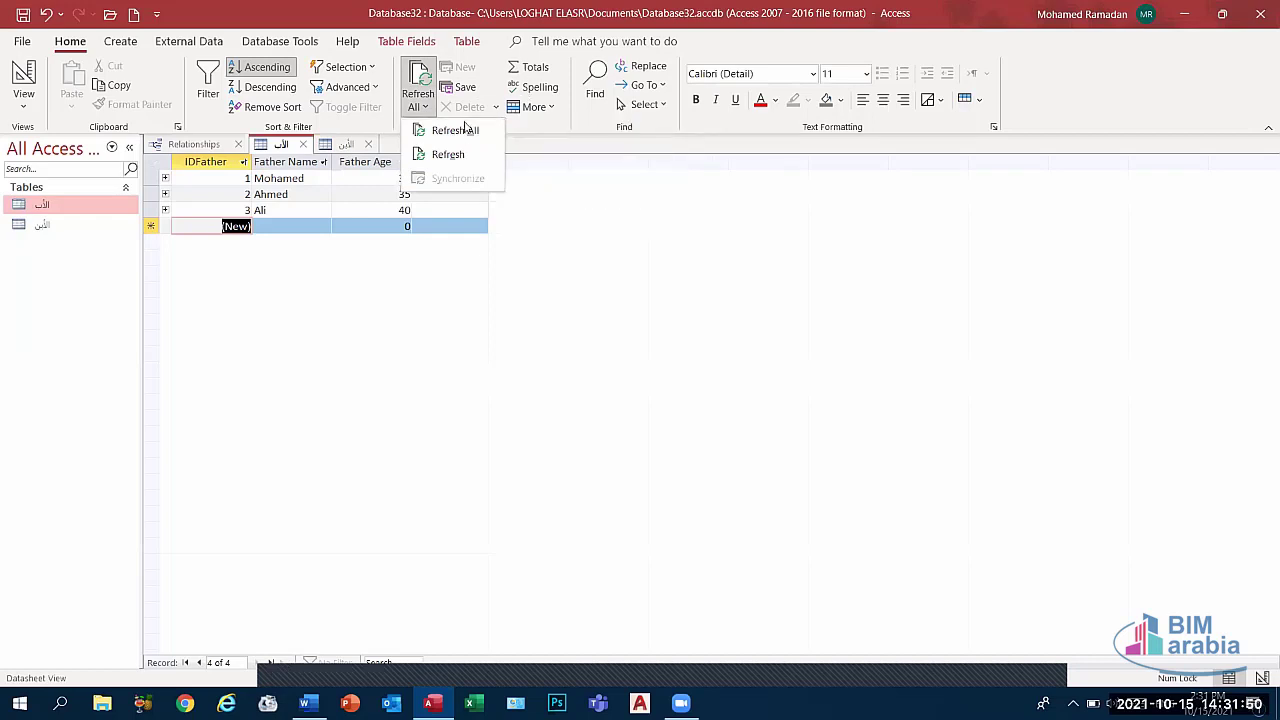
{"action": "left_click", "coordinate": [462, 130]}
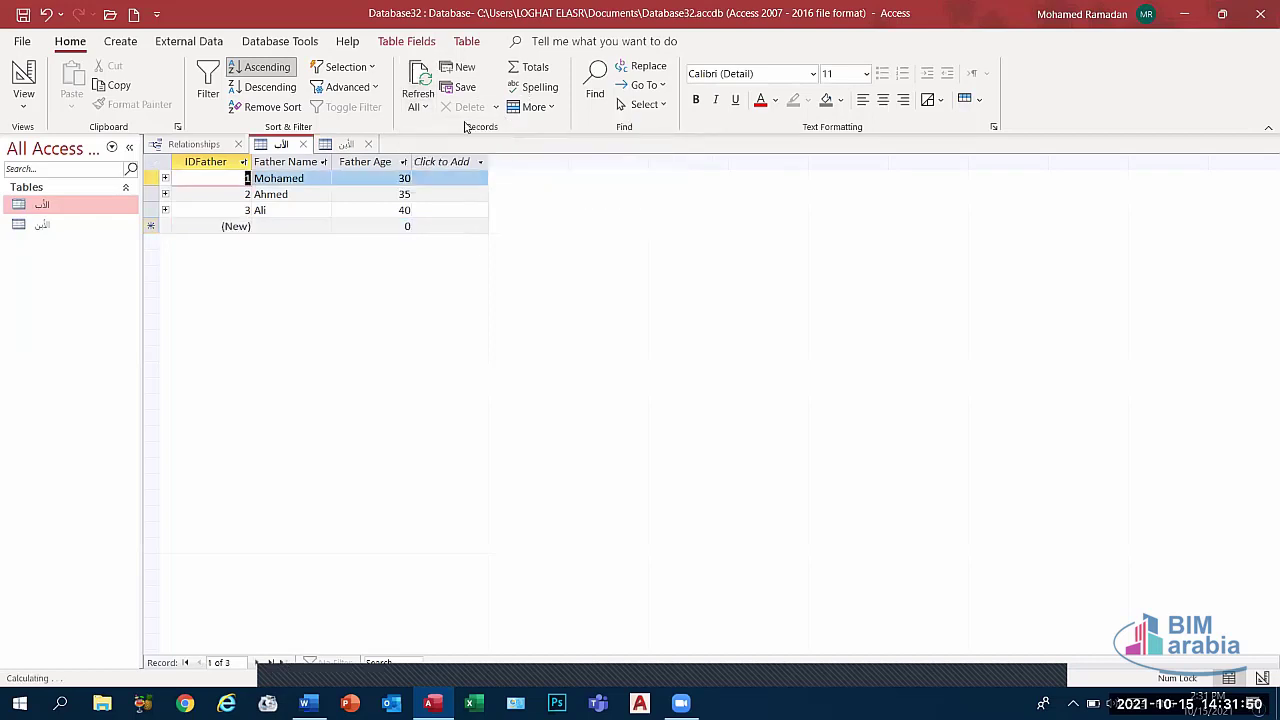
{"action": "left_click", "coordinate": [219, 226]}
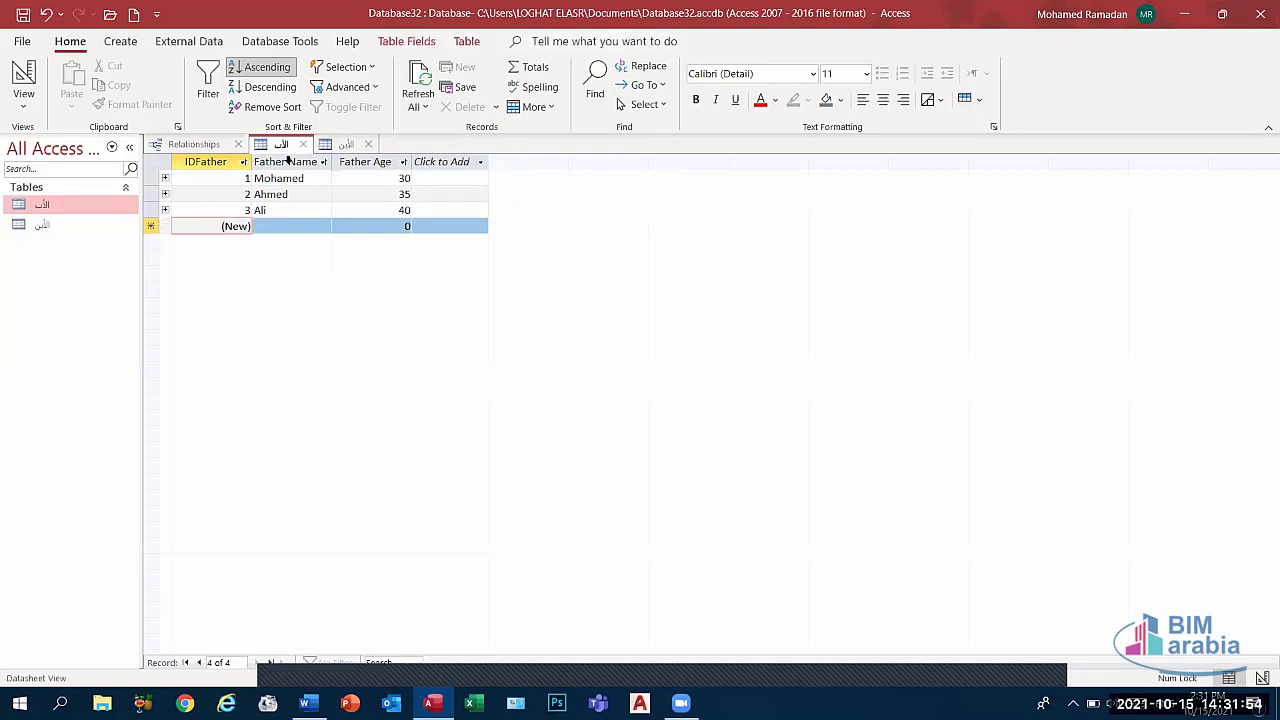
{"action": "left_click", "coordinate": [150, 210]}
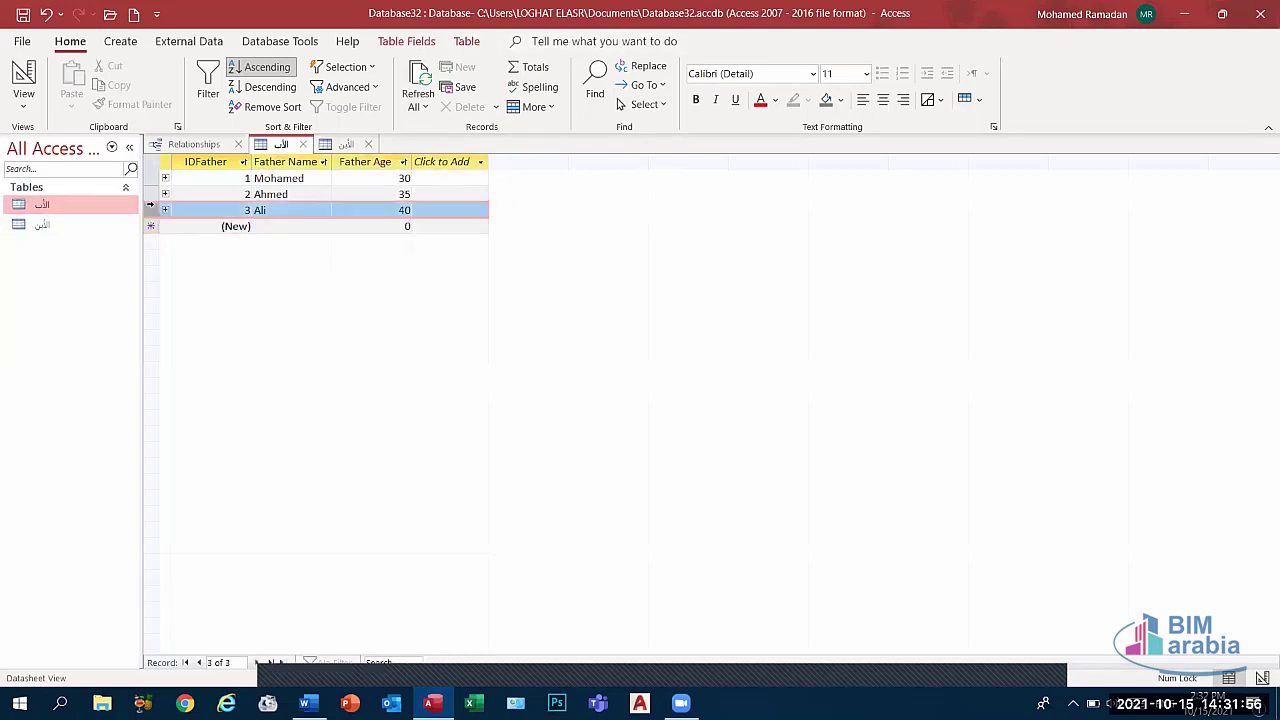
{"action": "left_click", "coordinate": [424, 104]}
{"action": "left_click", "coordinate": [446, 129]}
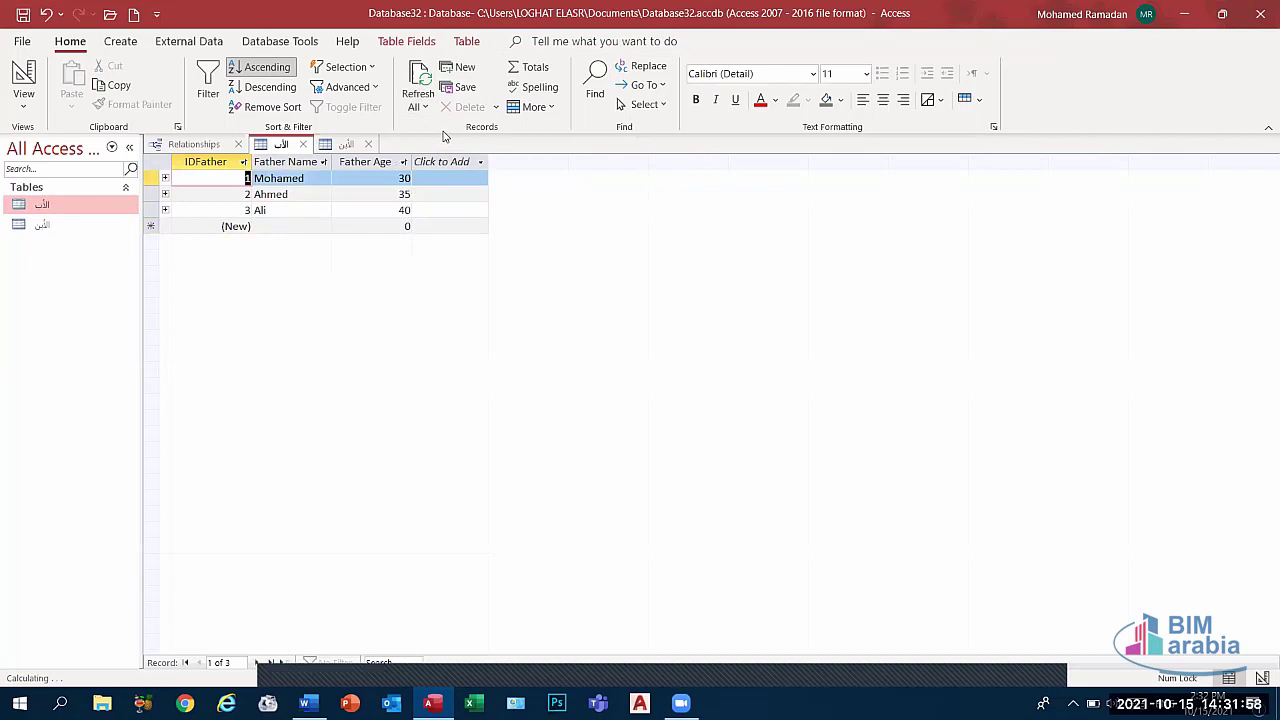
{"action": "left_click", "coordinate": [424, 104]}
{"action": "left_click", "coordinate": [448, 129]}
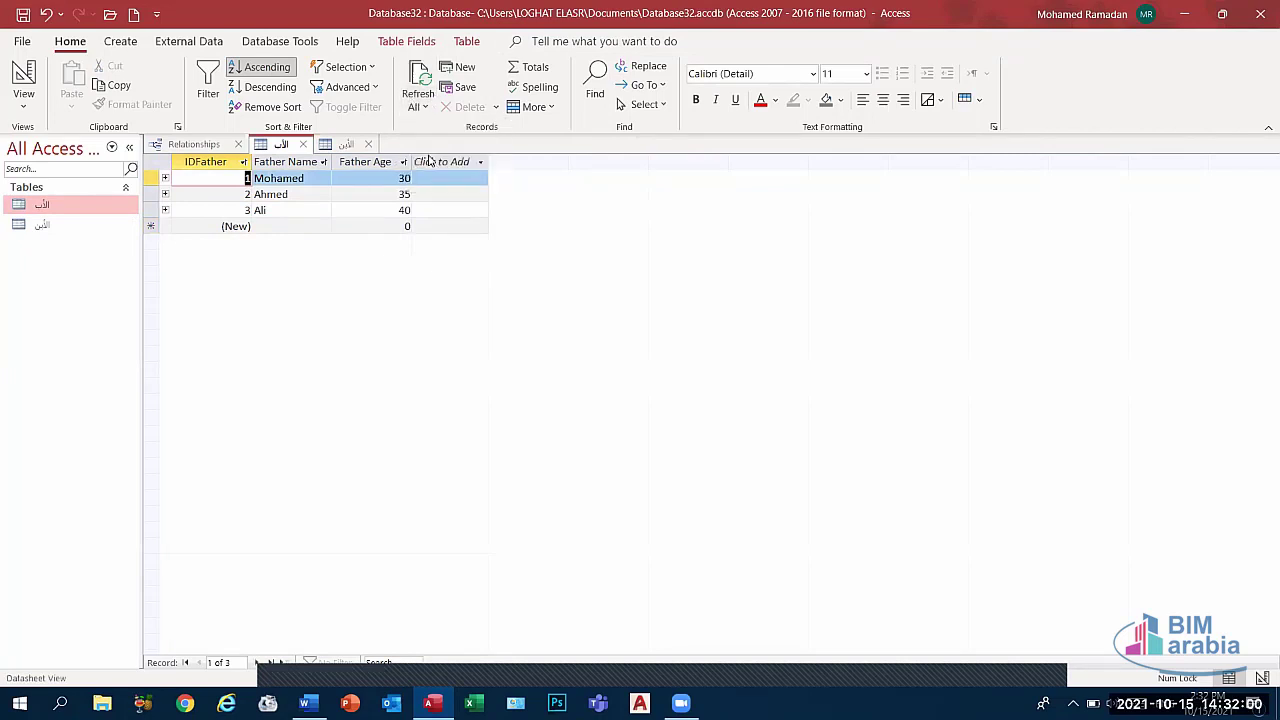
- Turn on the Totals row beneath the father records
{"action": "left_click", "coordinate": [533, 72]}
{"action": "left_click", "coordinate": [533, 70]}
{"action": "left_click", "coordinate": [533, 70]}
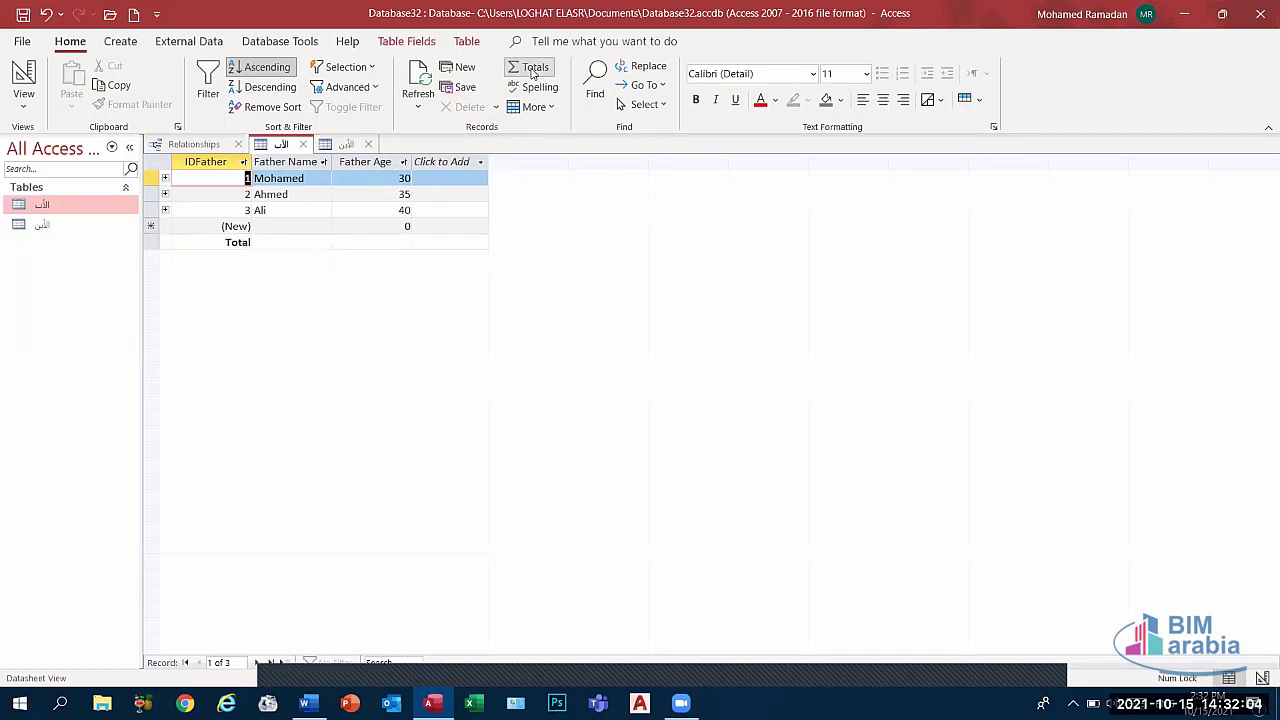
- Set the Father Name total to Count and the Father Age total to Sum
{"action": "left_click", "coordinate": [260, 242]}
{"action": "left_click", "coordinate": [281, 273]}
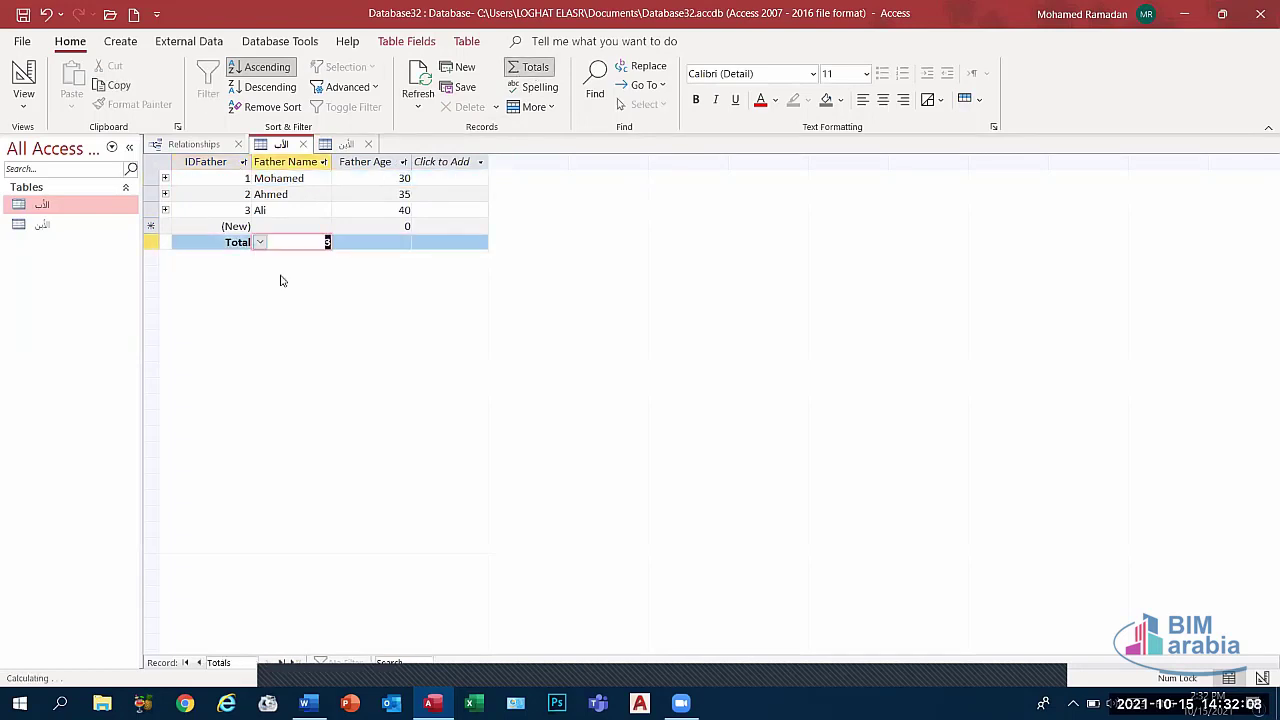
{"action": "left_click", "coordinate": [351, 249]}
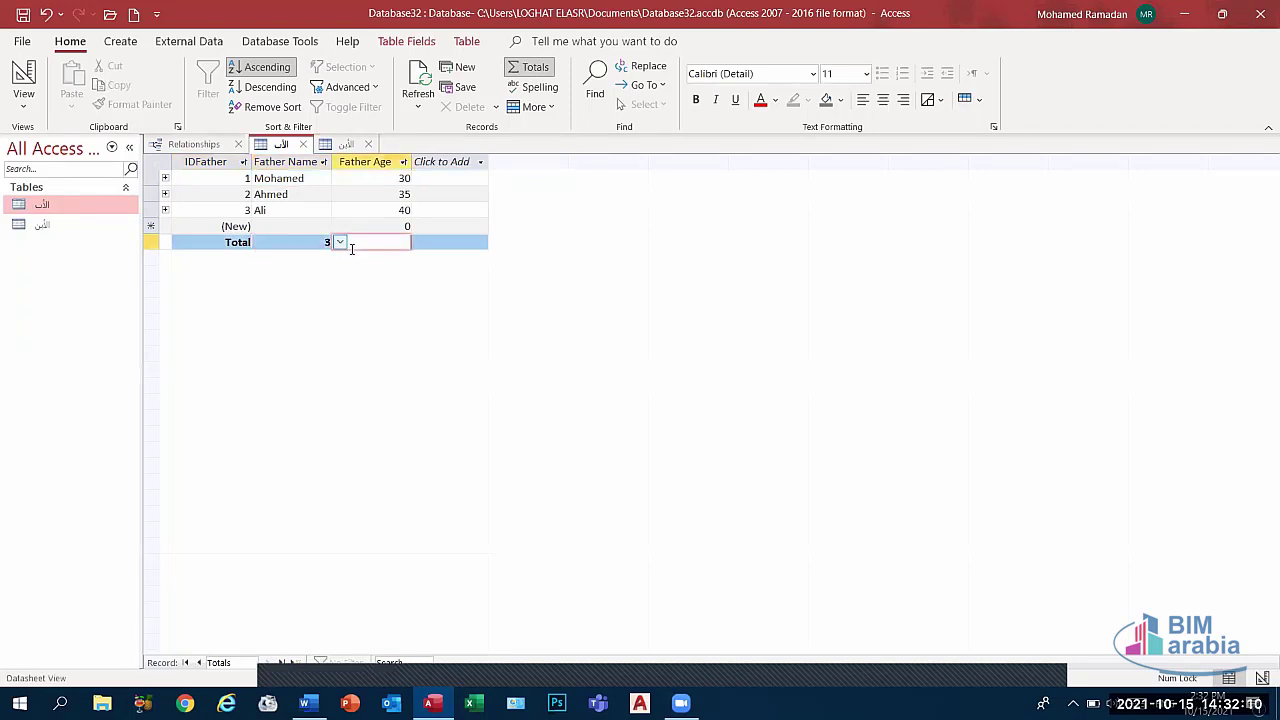
{"action": "left_click", "coordinate": [340, 243]}
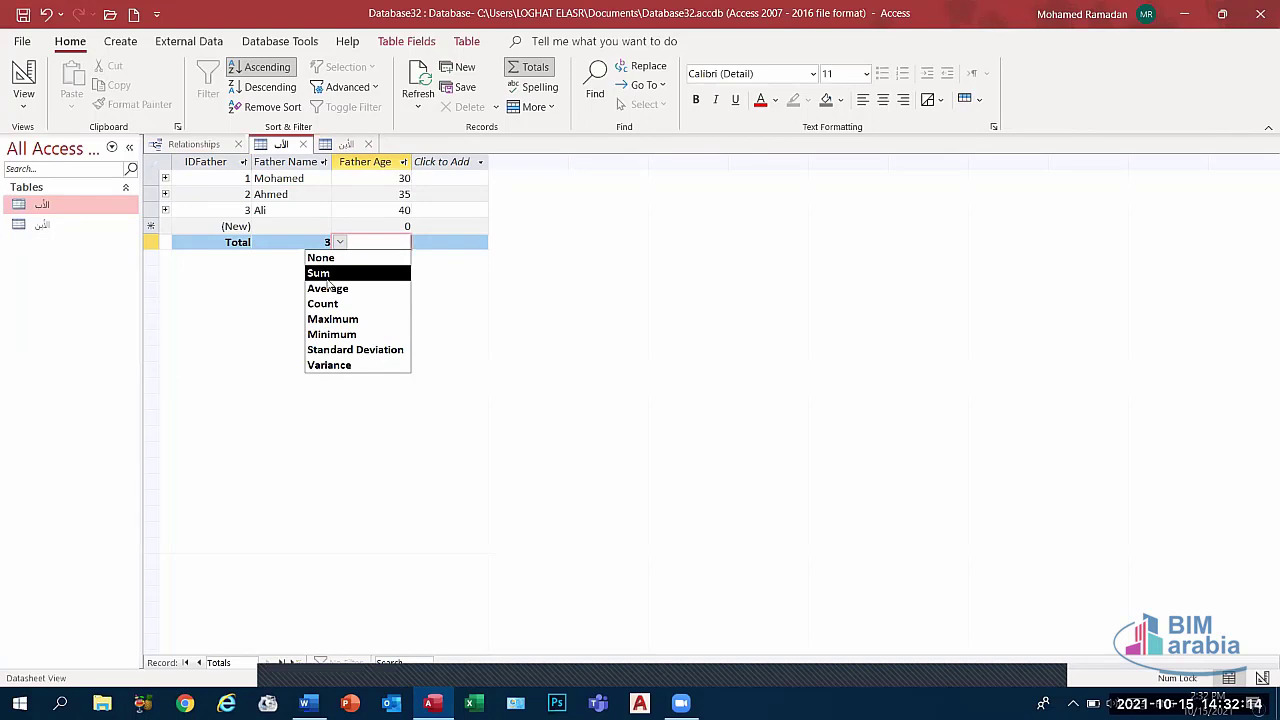
{"action": "left_click", "coordinate": [326, 280]}
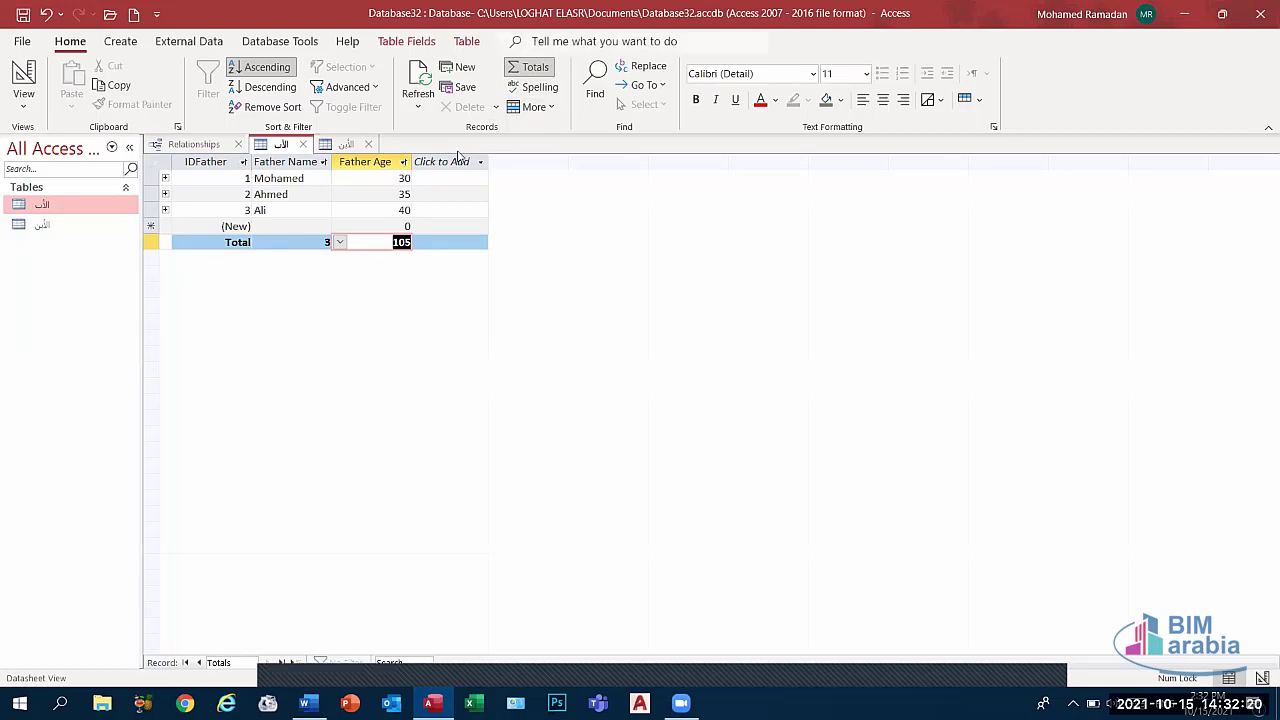
- Try Average for the Father Age total, then switch it back to Sum (105)
{"action": "left_click", "coordinate": [340, 242]}
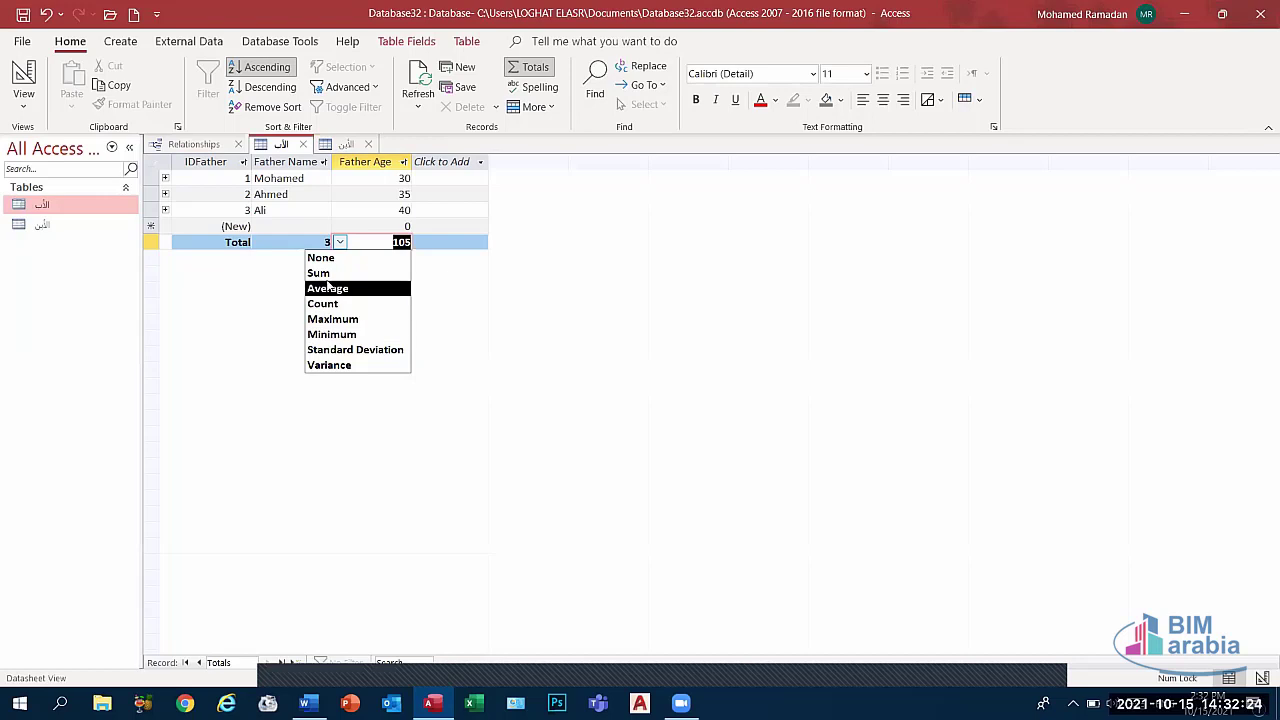
{"action": "left_click", "coordinate": [341, 289]}
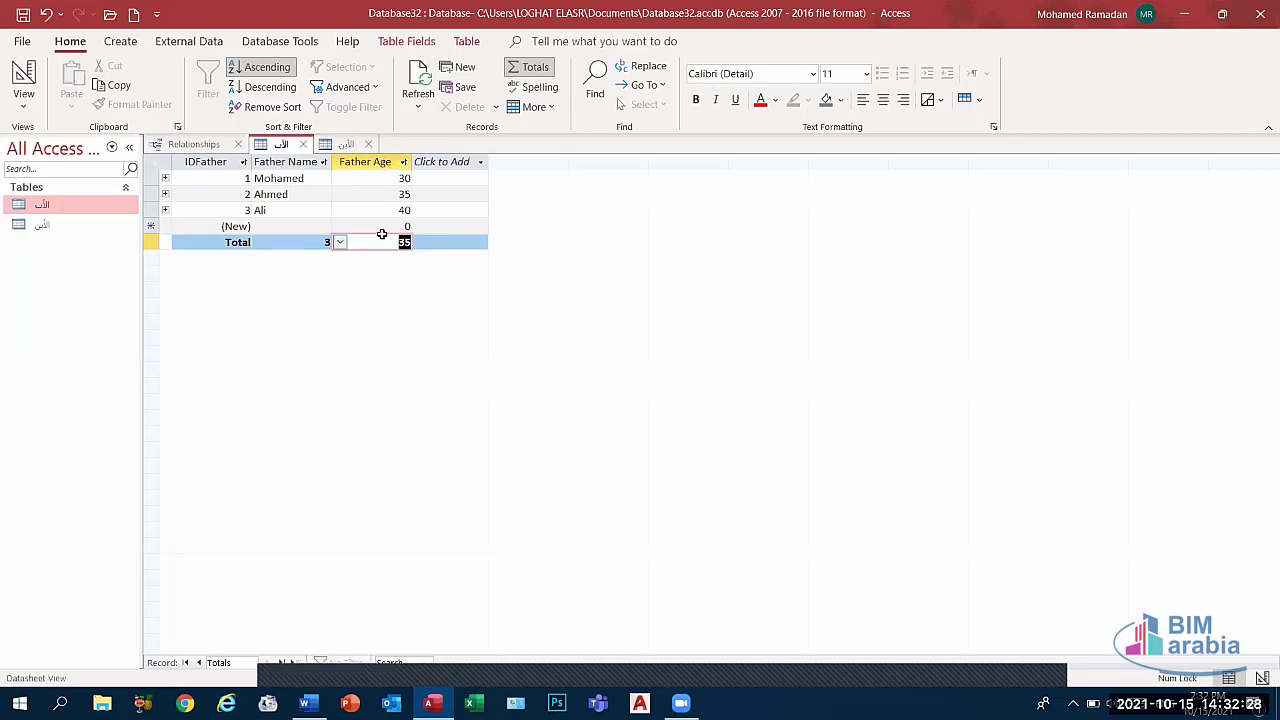
{"action": "left_click", "coordinate": [341, 252]}
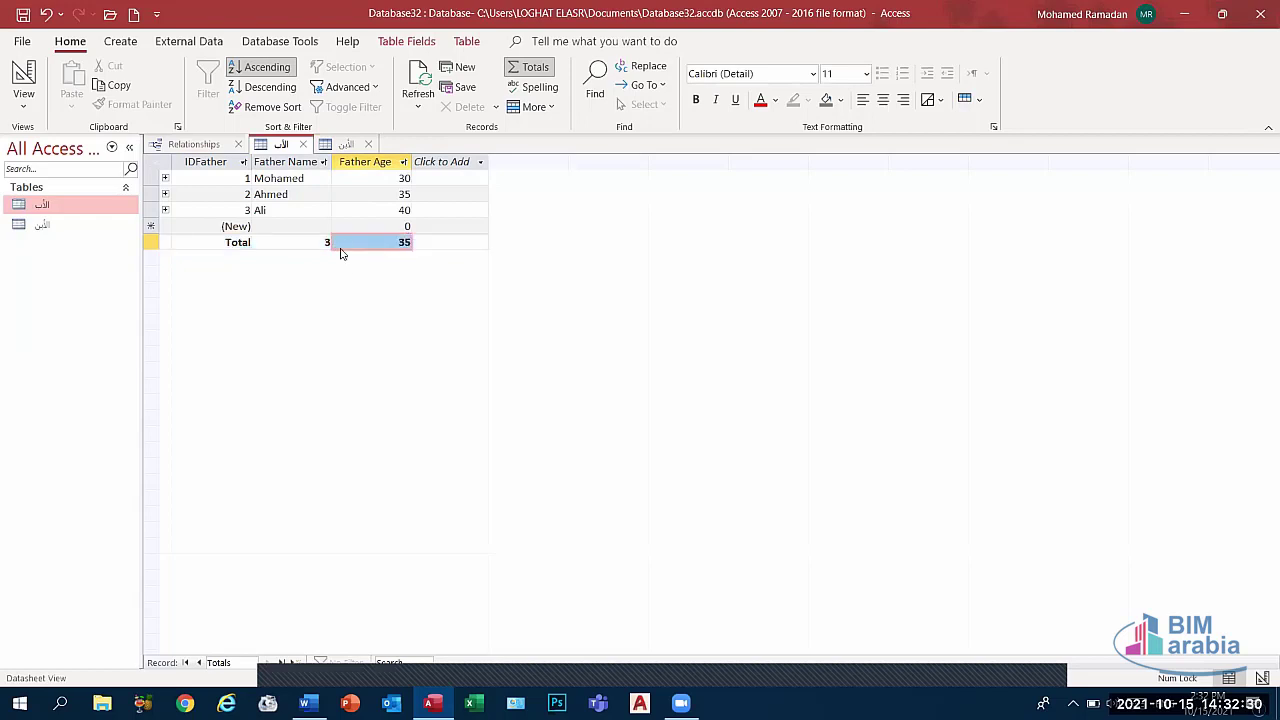
{"action": "left_click", "coordinate": [350, 245]}
{"action": "left_click", "coordinate": [341, 243]}
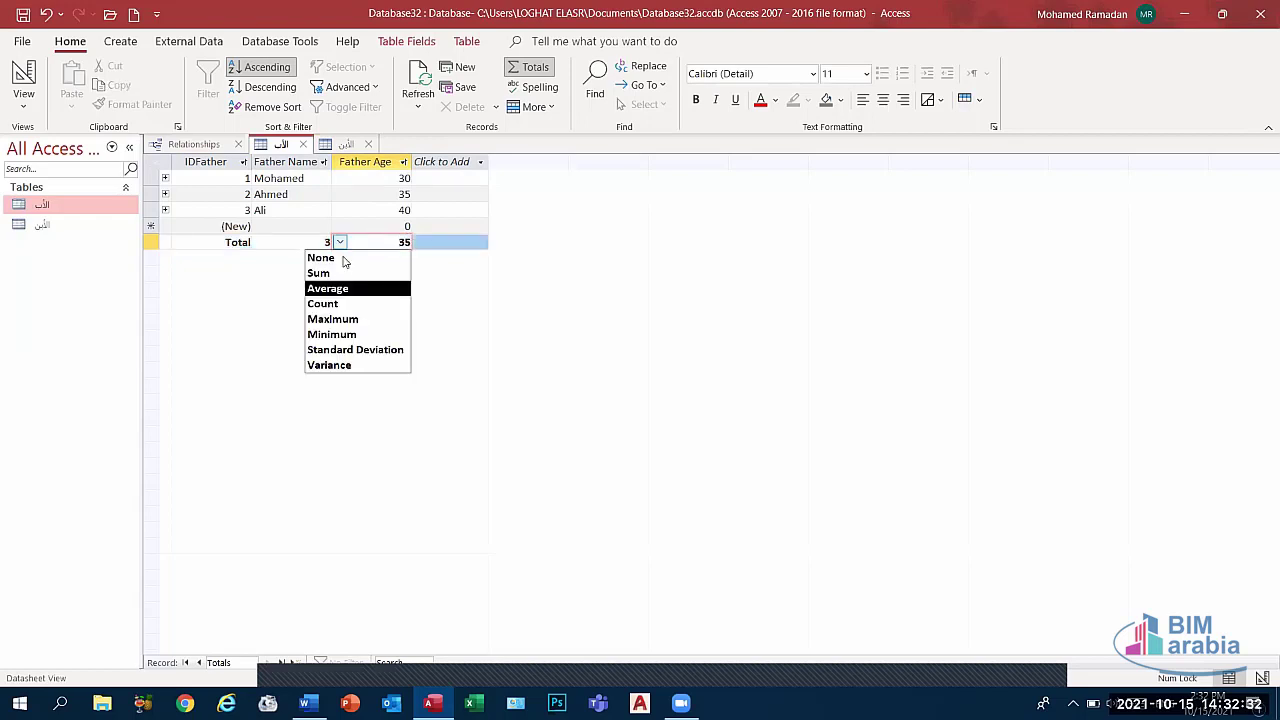
{"action": "left_click", "coordinate": [338, 273]}
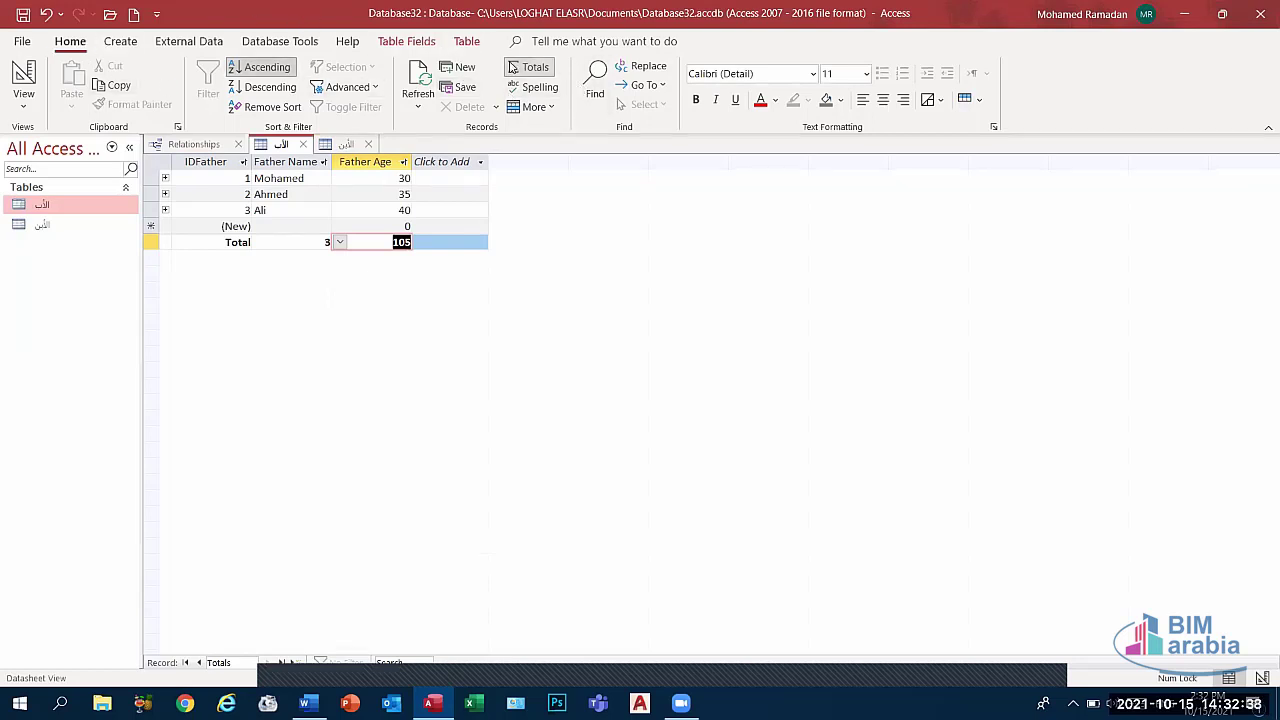
{"action": "left_click", "coordinate": [151, 163]}
- Run the spelling check, dismiss its completion message, then open the Go To record list
{"action": "left_click", "coordinate": [533, 87]}
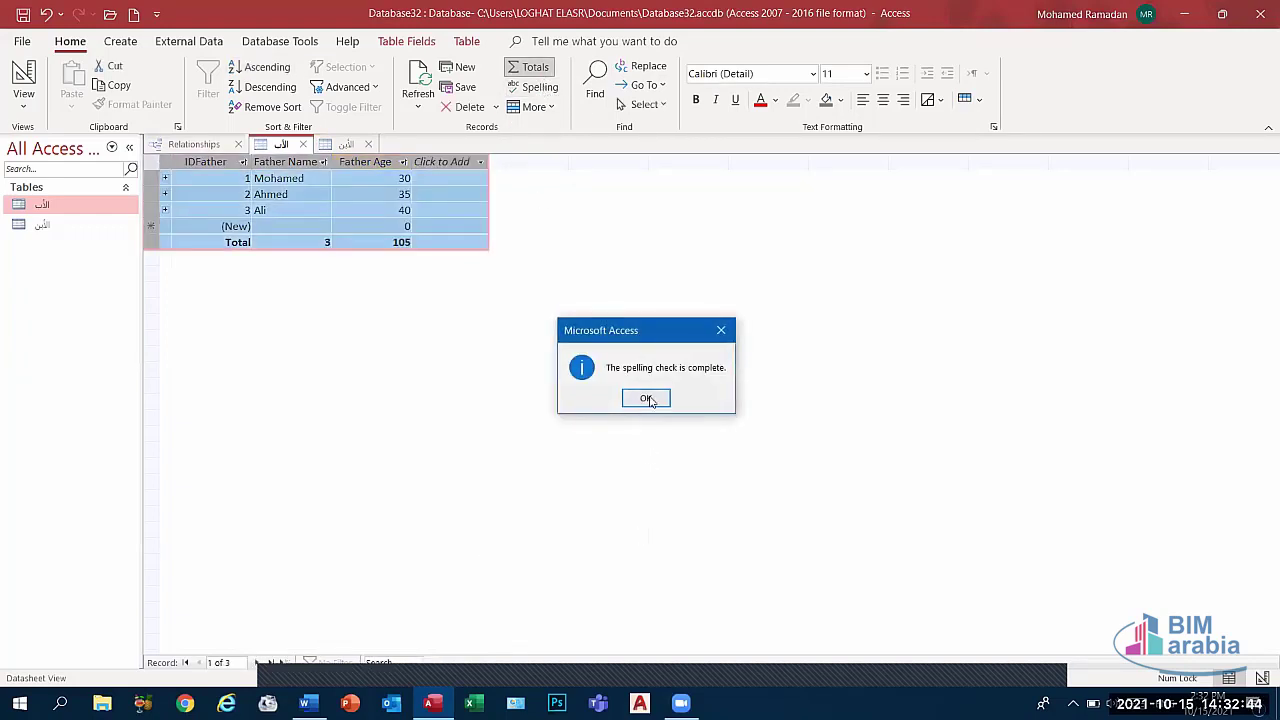
{"action": "left_click", "coordinate": [650, 398]}
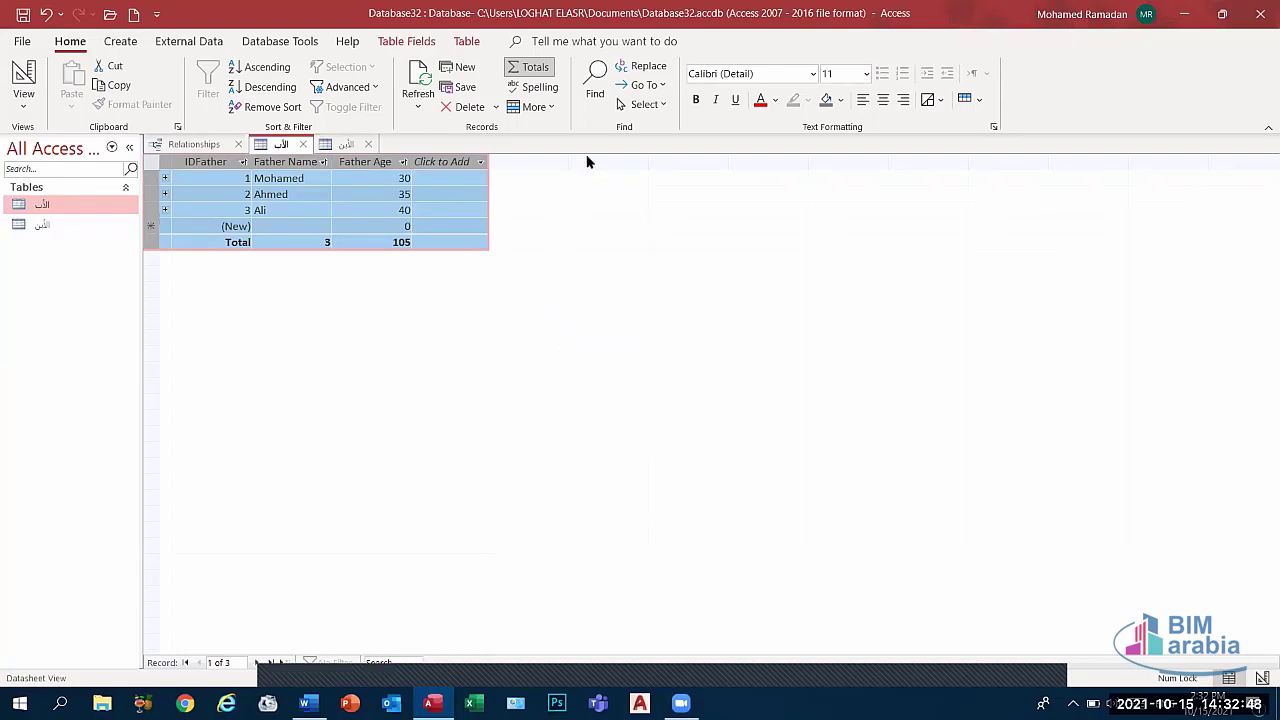
{"action": "left_click", "coordinate": [549, 111]}
{"action": "left_click", "coordinate": [549, 111]}
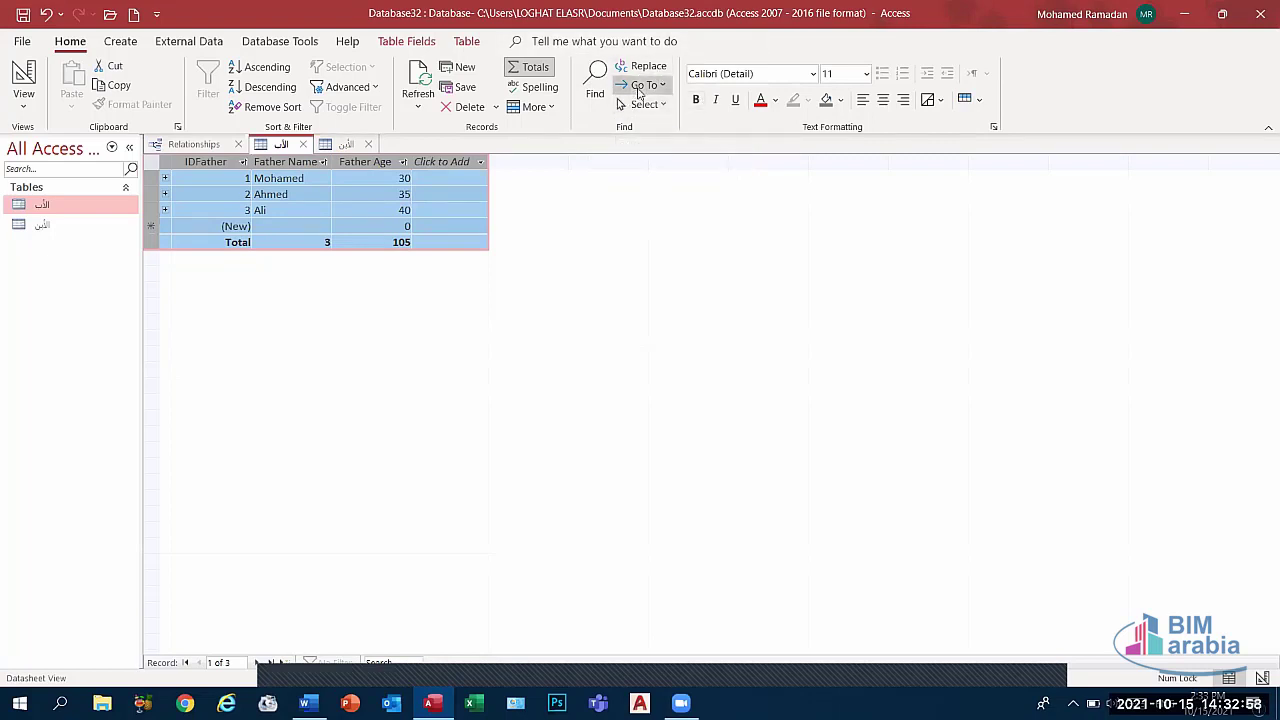
{"action": "left_click", "coordinate": [643, 85]}
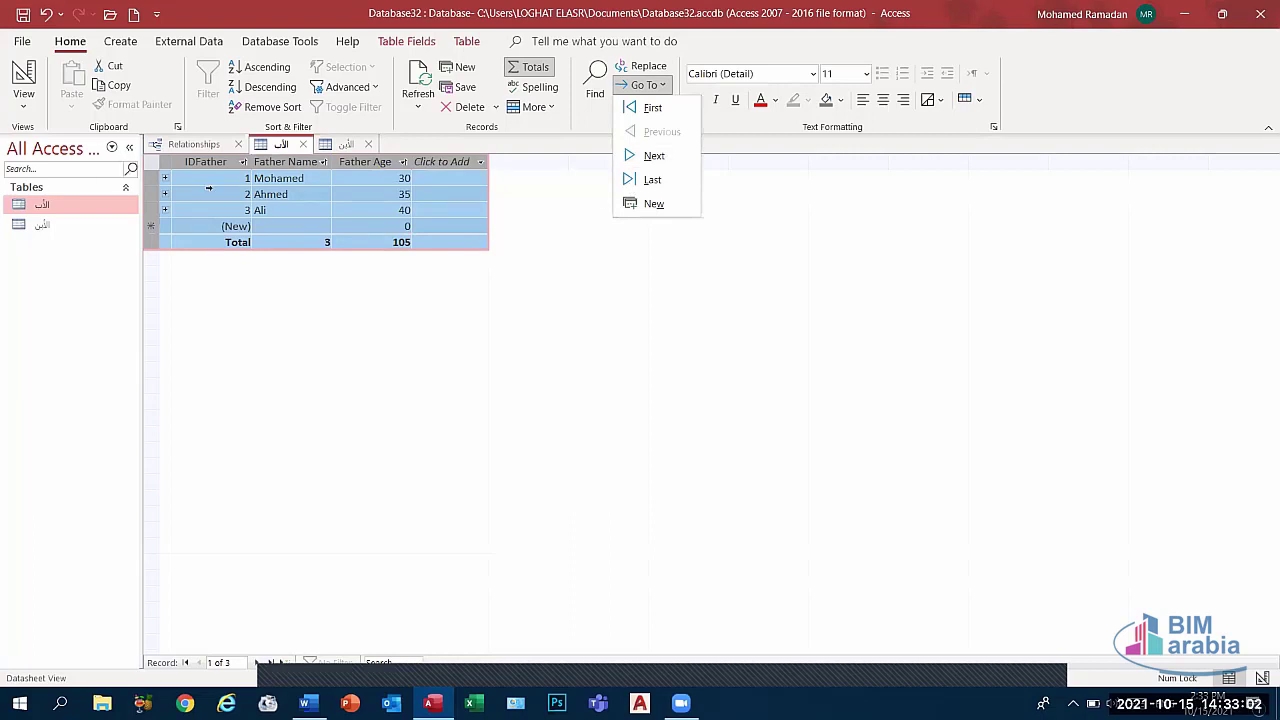
{"action": "left_click", "coordinate": [209, 186]}
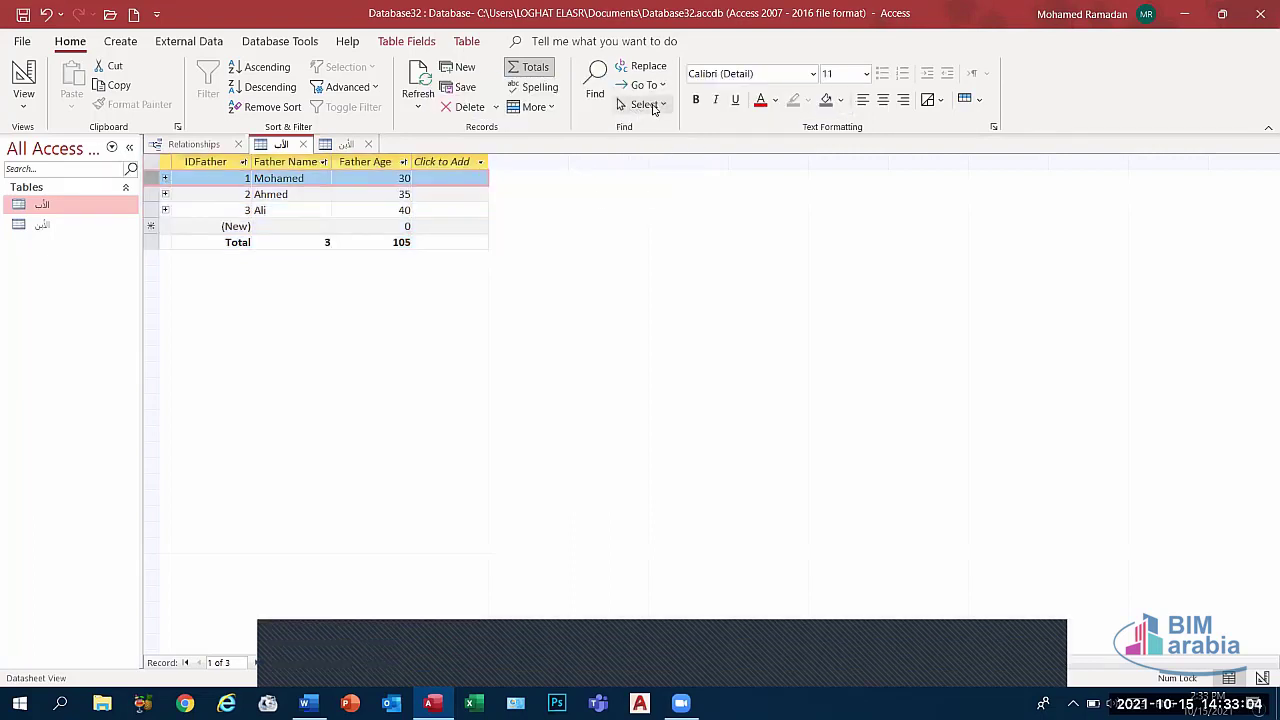
{"action": "left_click", "coordinate": [643, 85]}
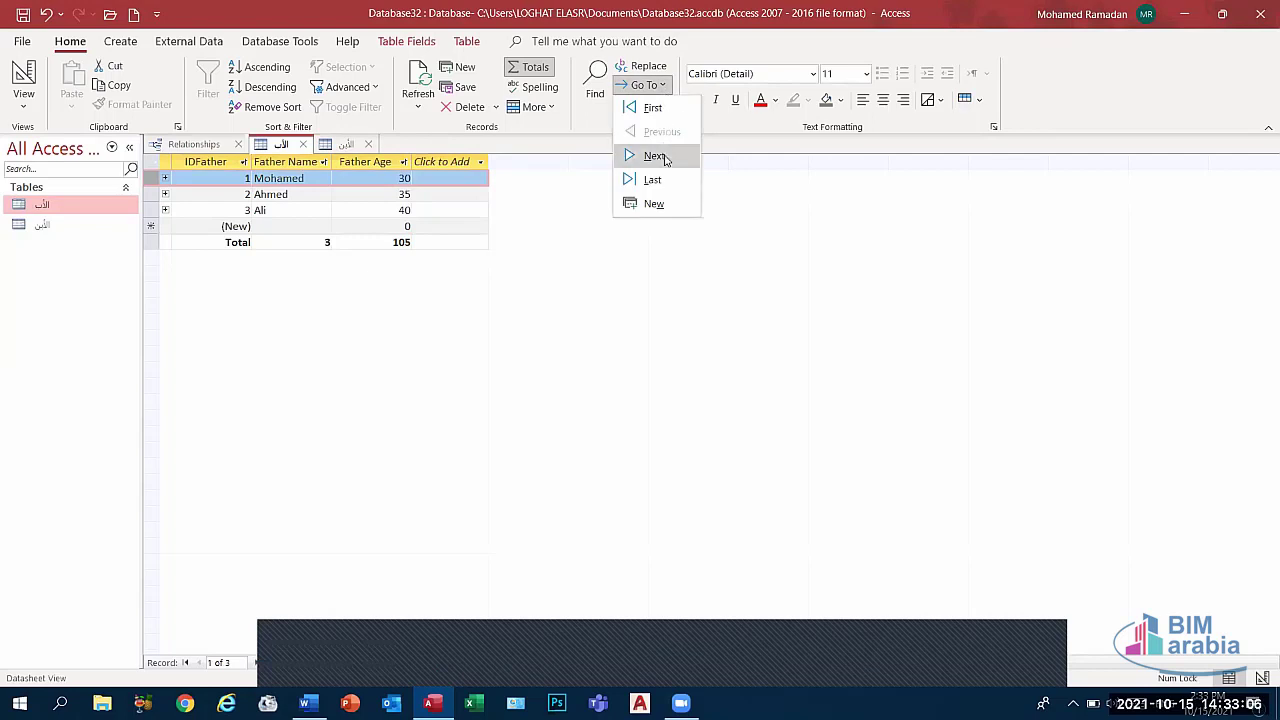
{"action": "left_click", "coordinate": [655, 156]}
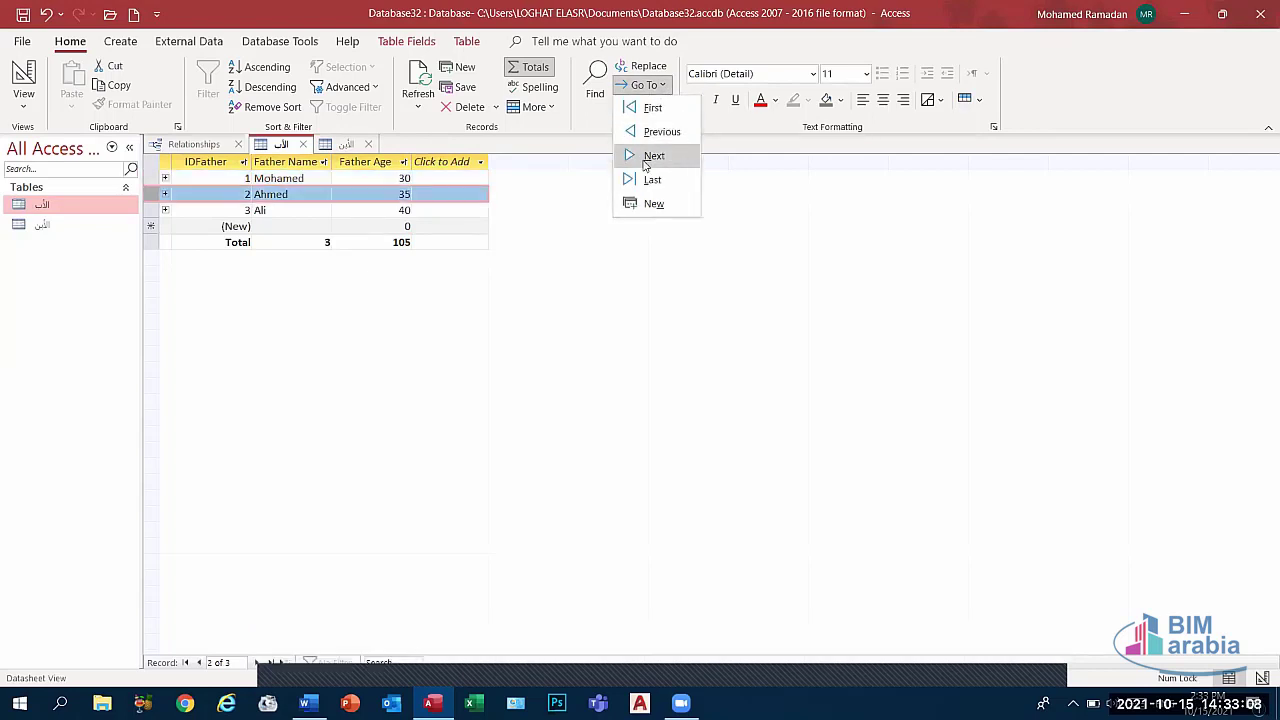
{"action": "left_click", "coordinate": [655, 156]}
{"action": "left_click", "coordinate": [644, 86]}
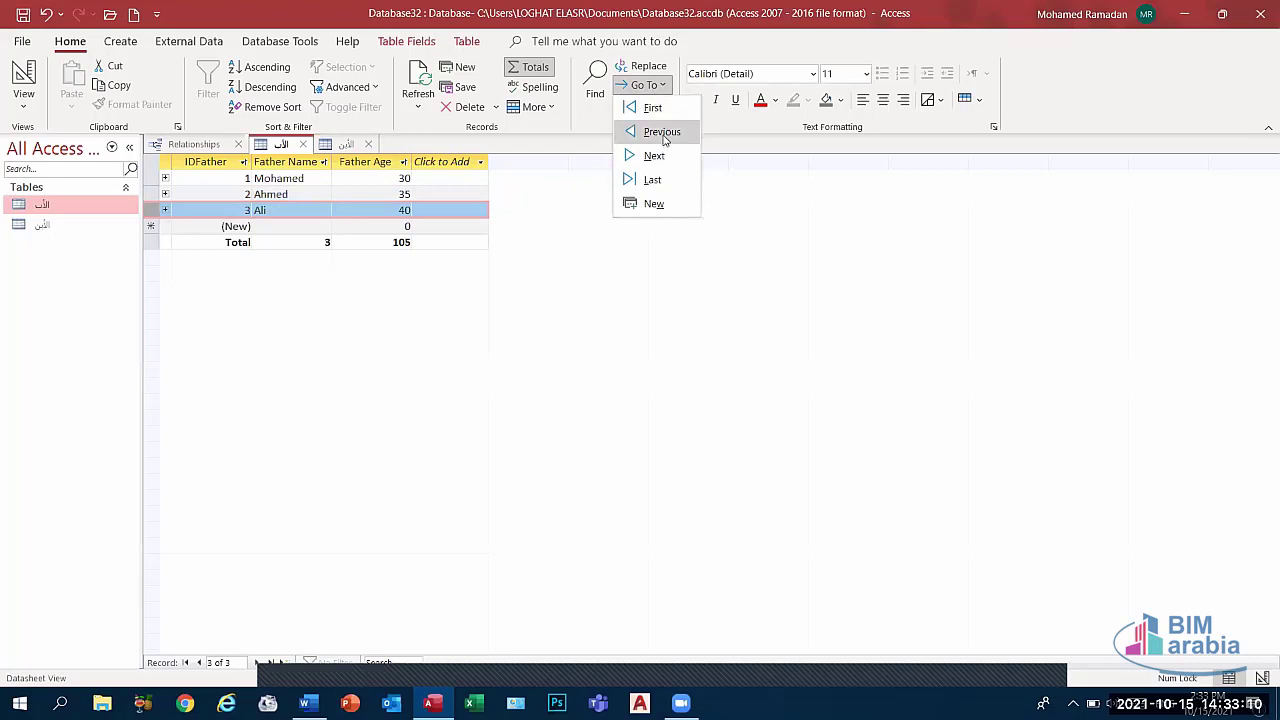
{"action": "left_click", "coordinate": [662, 132]}
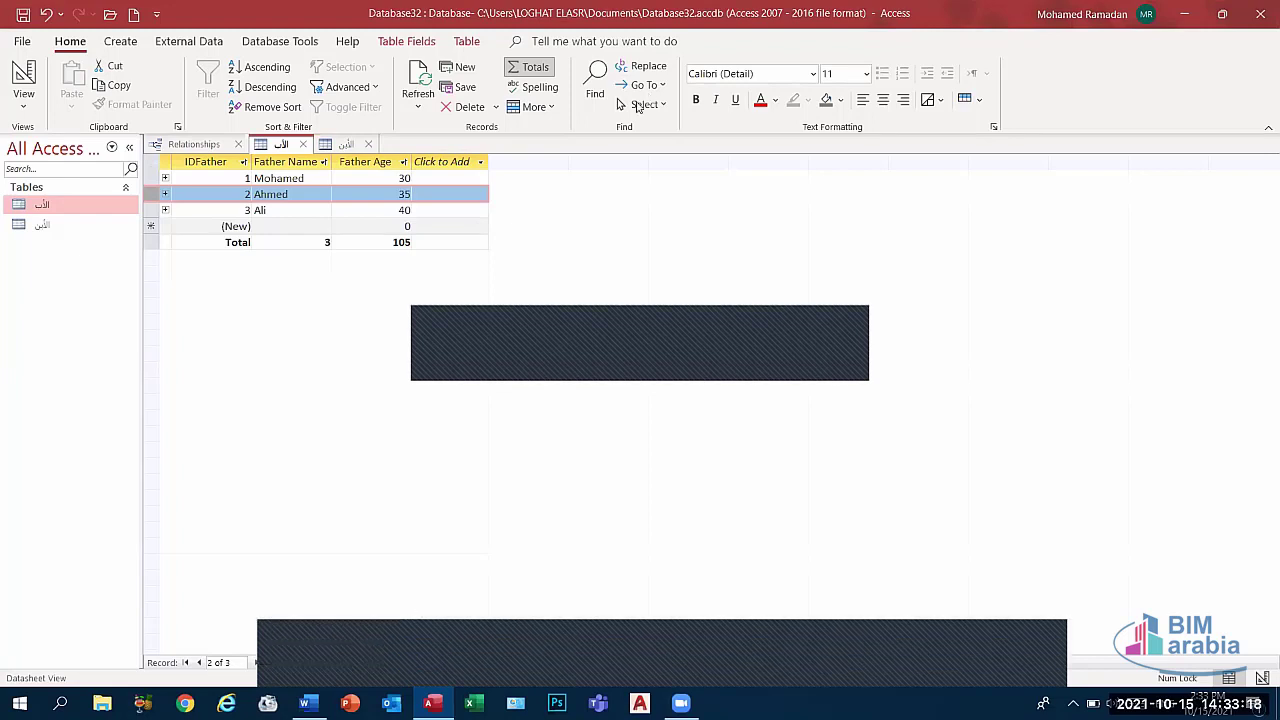
{"action": "left_click", "coordinate": [259, 213]}
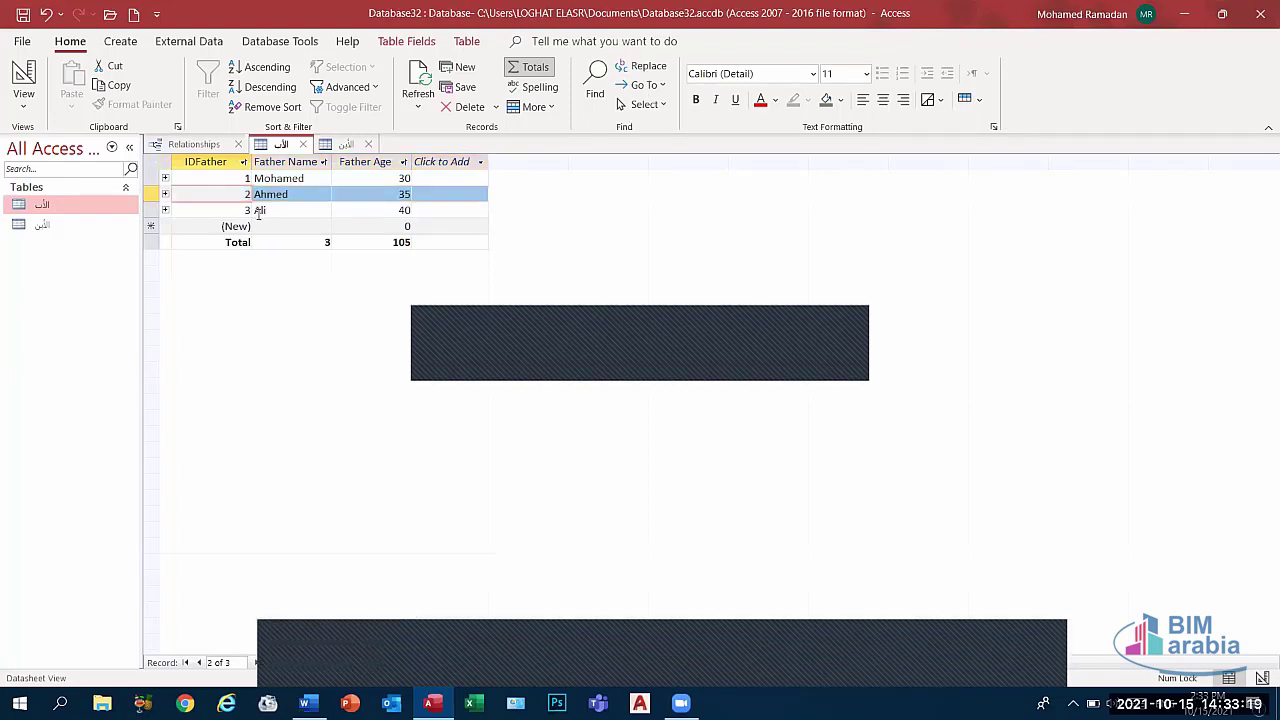
{"action": "left_click", "coordinate": [153, 167]}
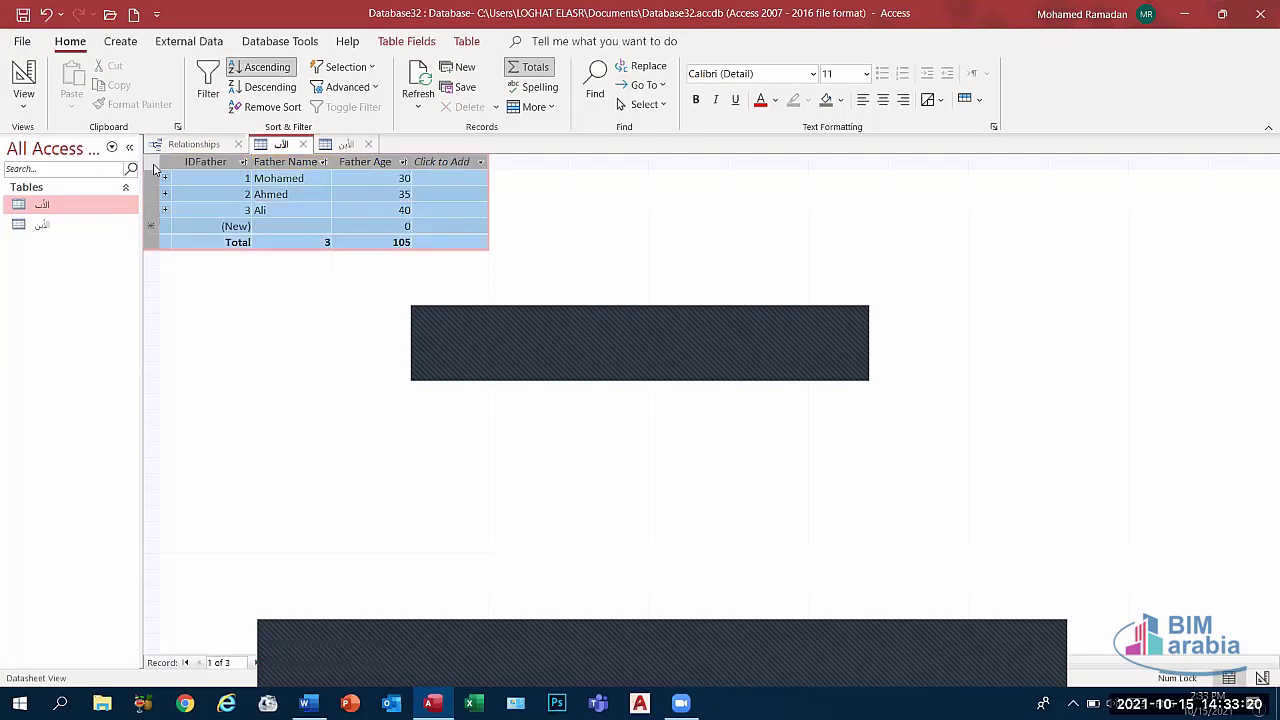
- Set the whole datasheet to Algerian font, size 20, bold
{"action": "left_click", "coordinate": [813, 74]}
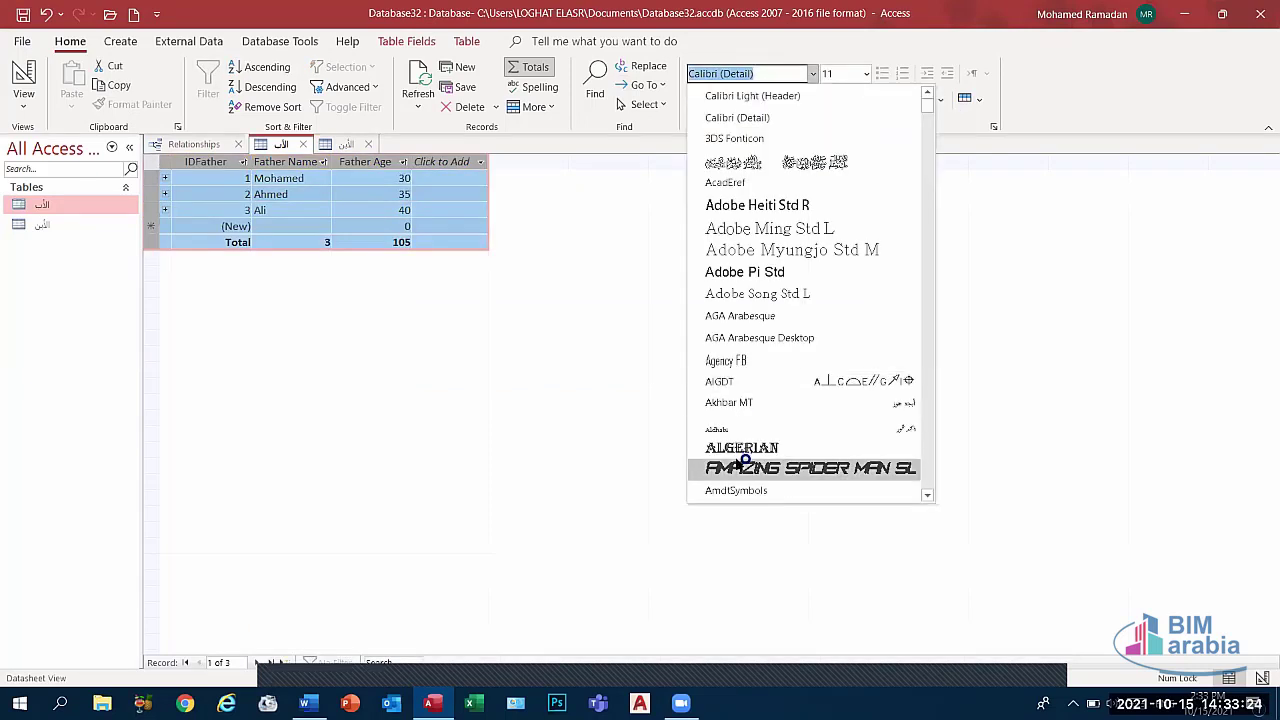
{"action": "left_click", "coordinate": [770, 446]}
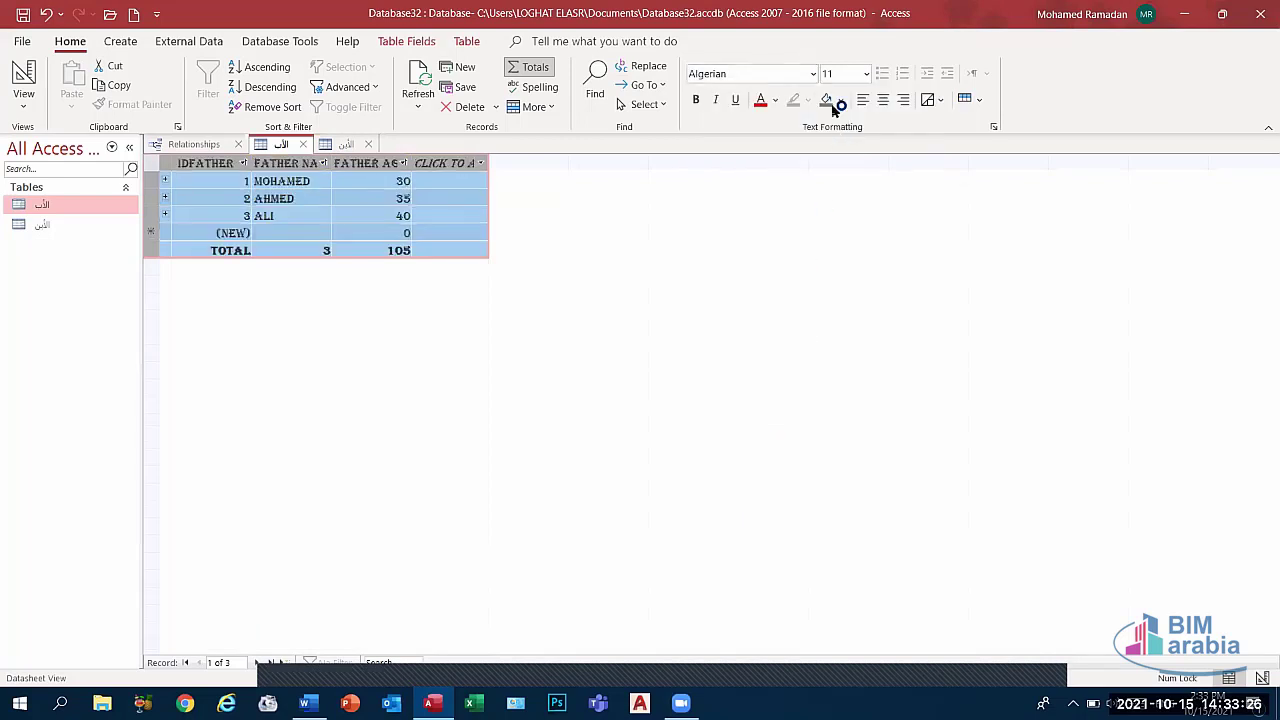
{"action": "left_click", "coordinate": [866, 74]}
{"action": "left_click", "coordinate": [845, 251]}
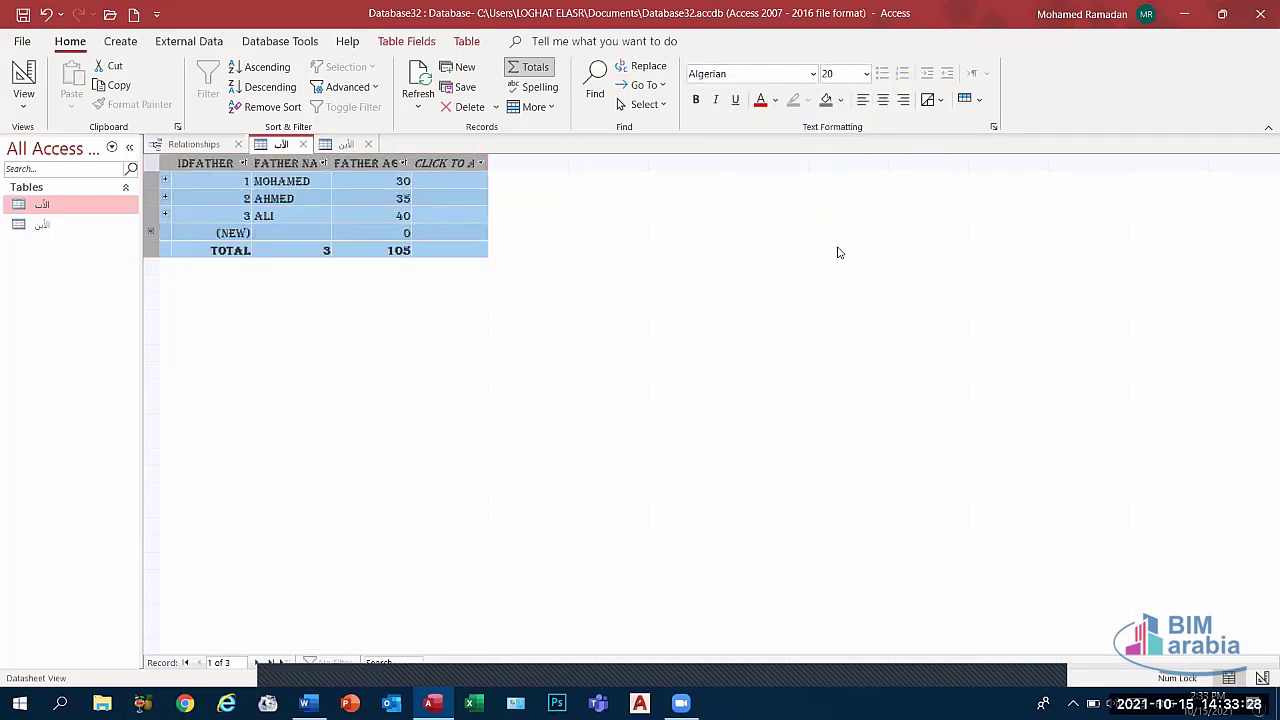
{"action": "left_click", "coordinate": [696, 100]}
- Make the datasheet text italic, underlined and red
{"action": "left_click", "coordinate": [716, 100]}
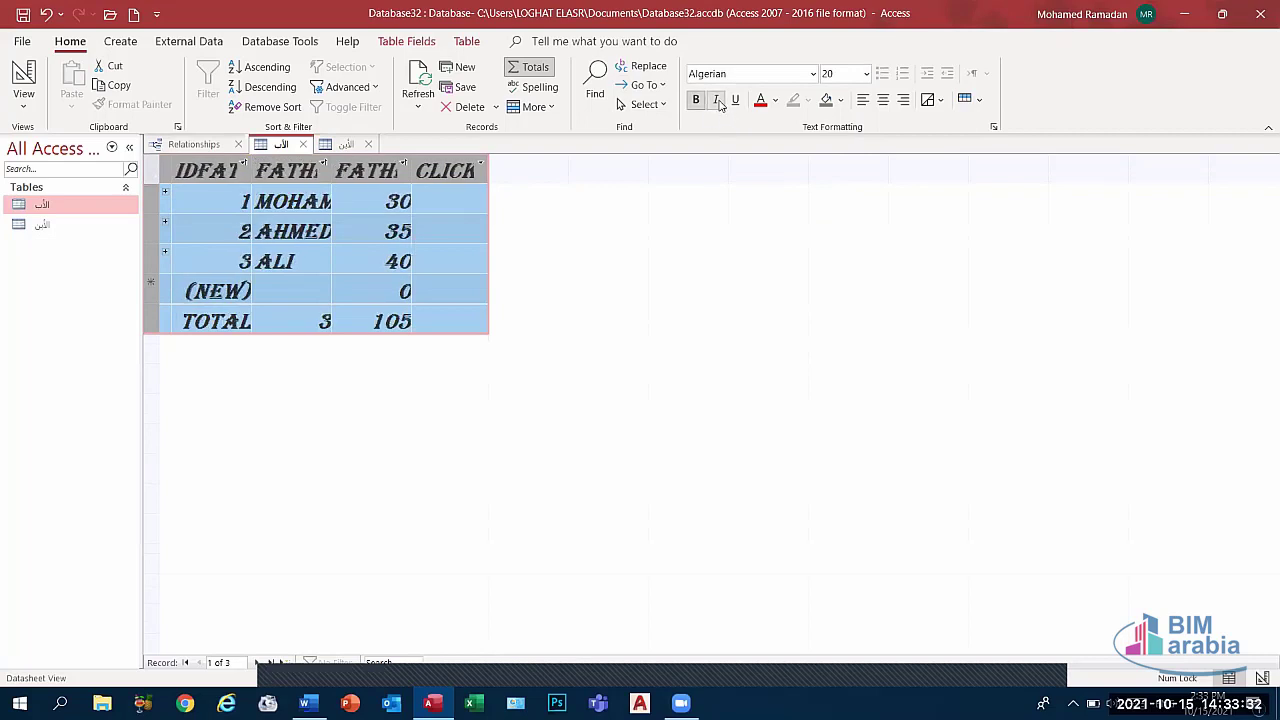
{"action": "left_click", "coordinate": [735, 100]}
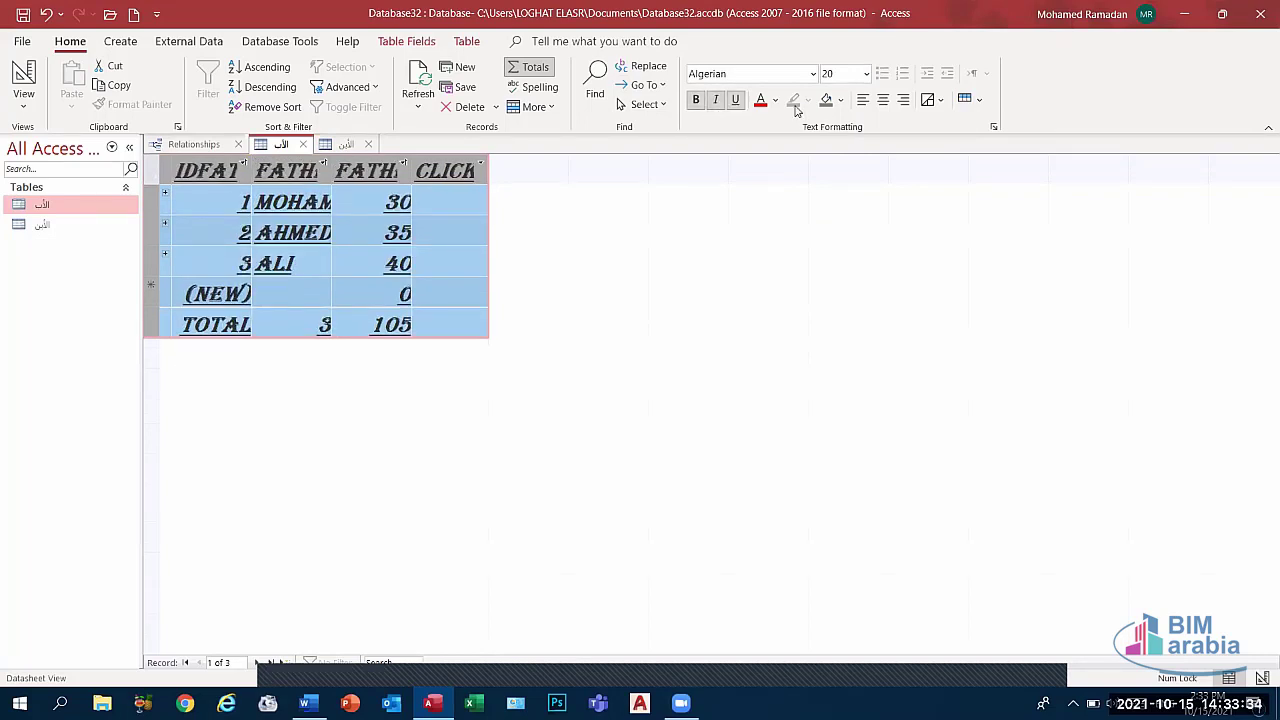
{"action": "left_click", "coordinate": [776, 106]}
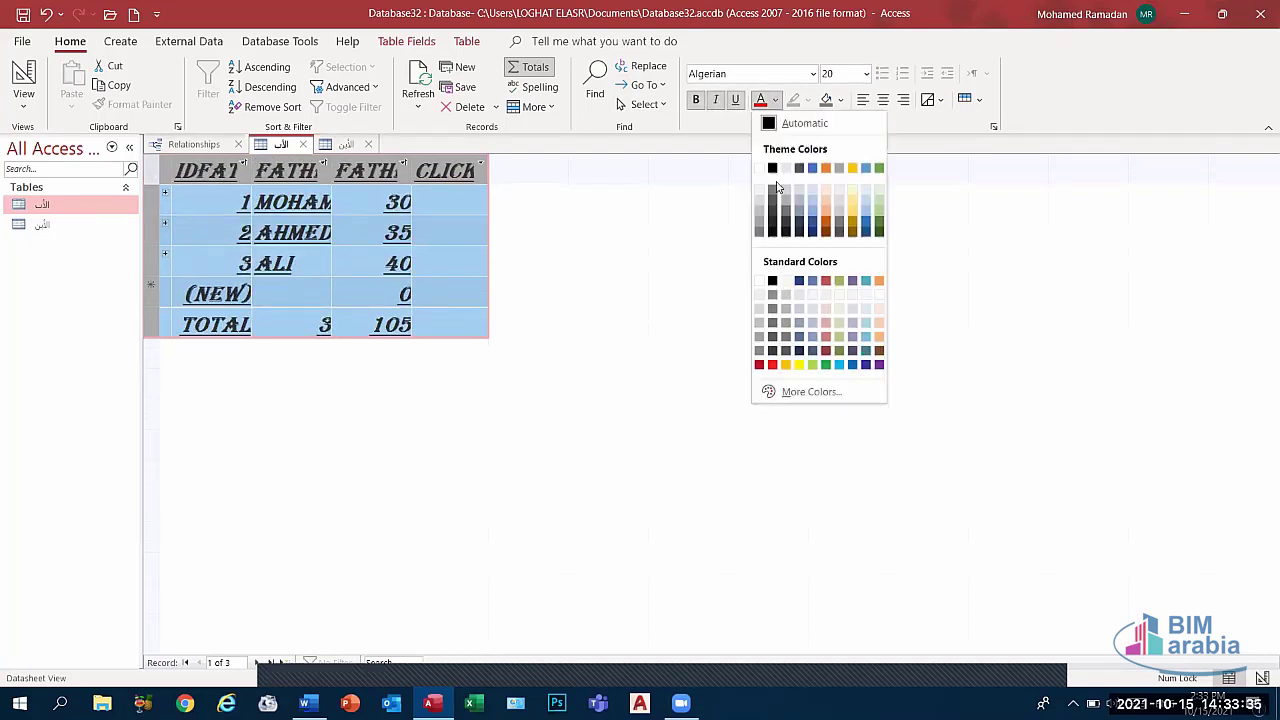
{"action": "left_click", "coordinate": [765, 366]}
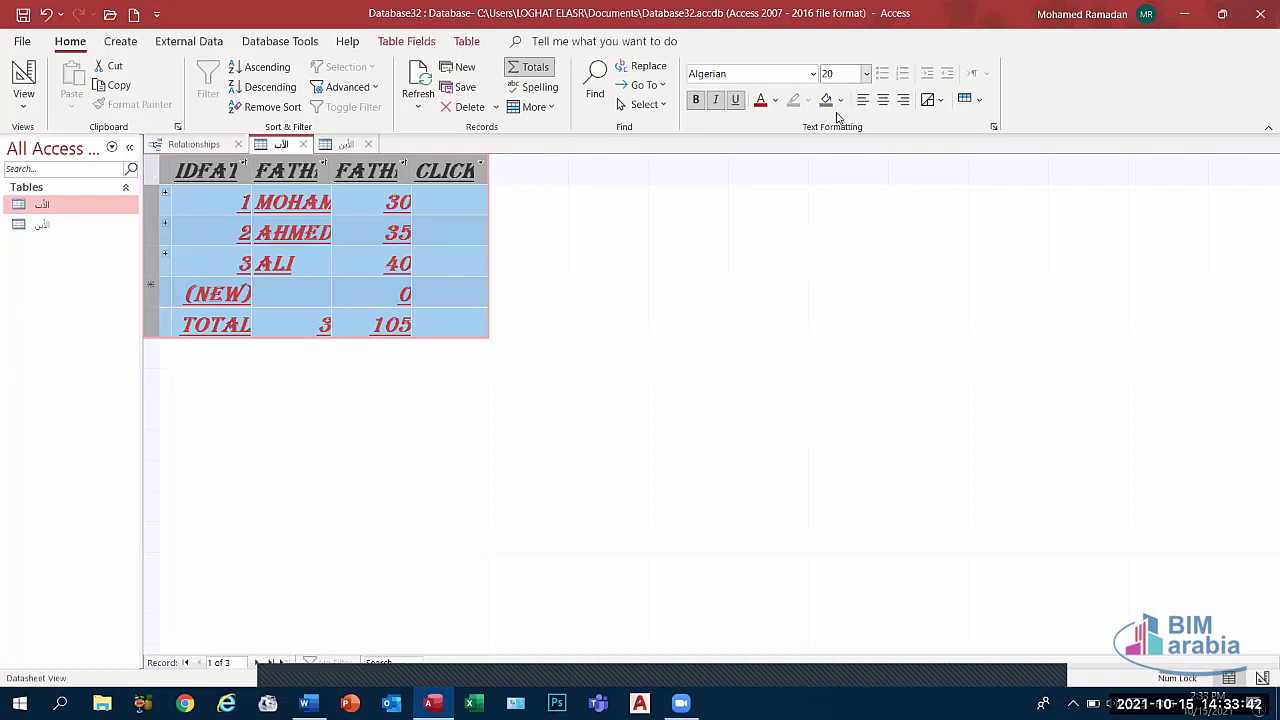
- Centre the column values, trying a light green background before resetting it to white
{"action": "left_click", "coordinate": [840, 100]}
{"action": "left_click", "coordinate": [878, 360]}
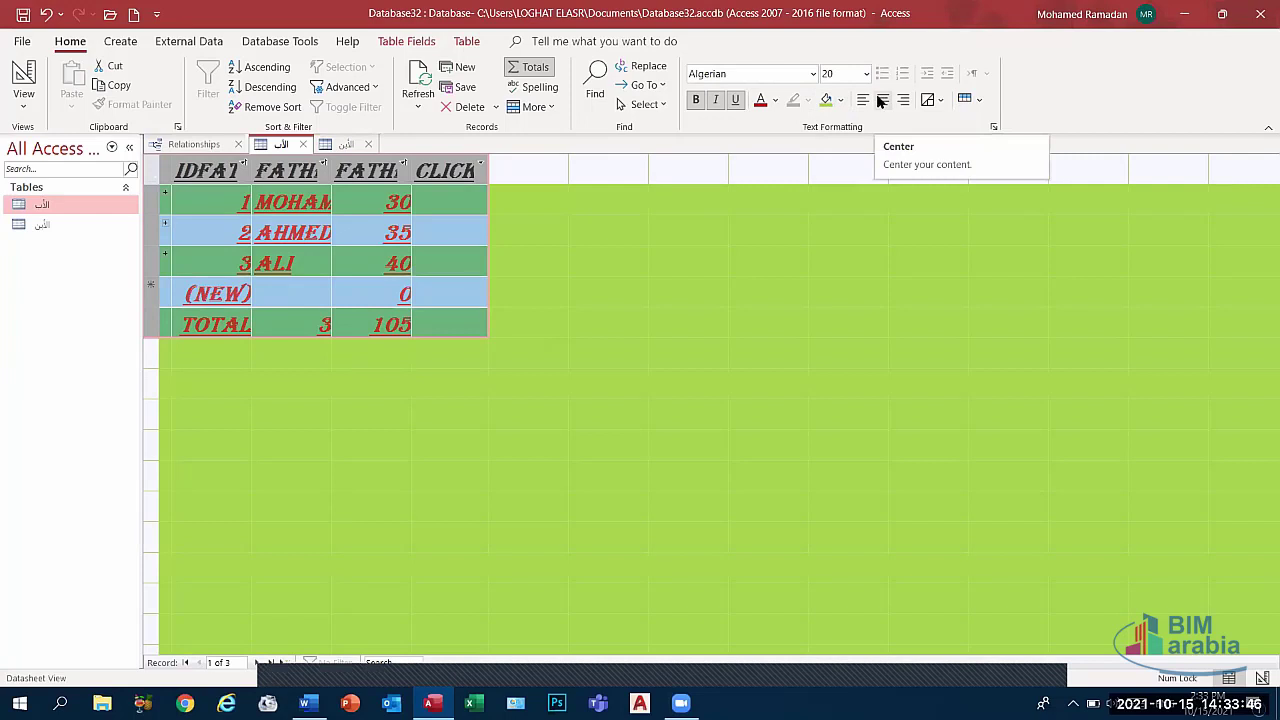
{"action": "left_click", "coordinate": [880, 100]}
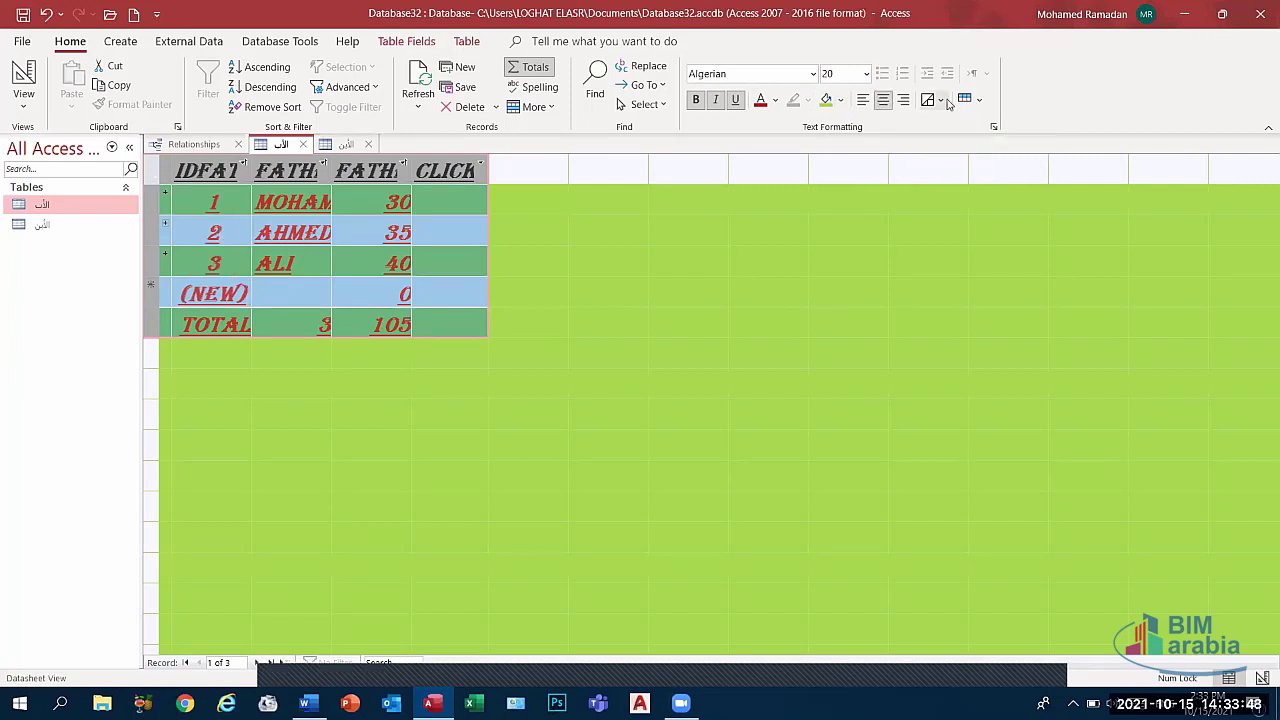
{"action": "left_click", "coordinate": [979, 100]}
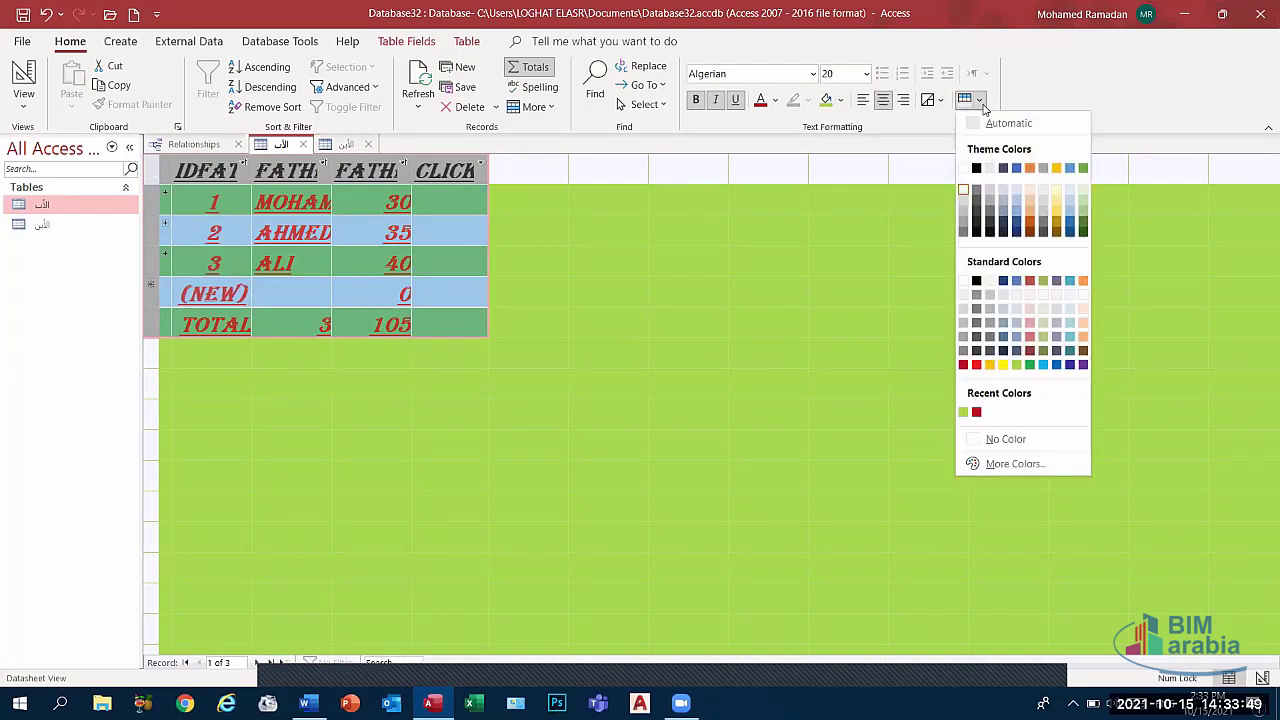
{"action": "left_click", "coordinate": [1014, 194]}
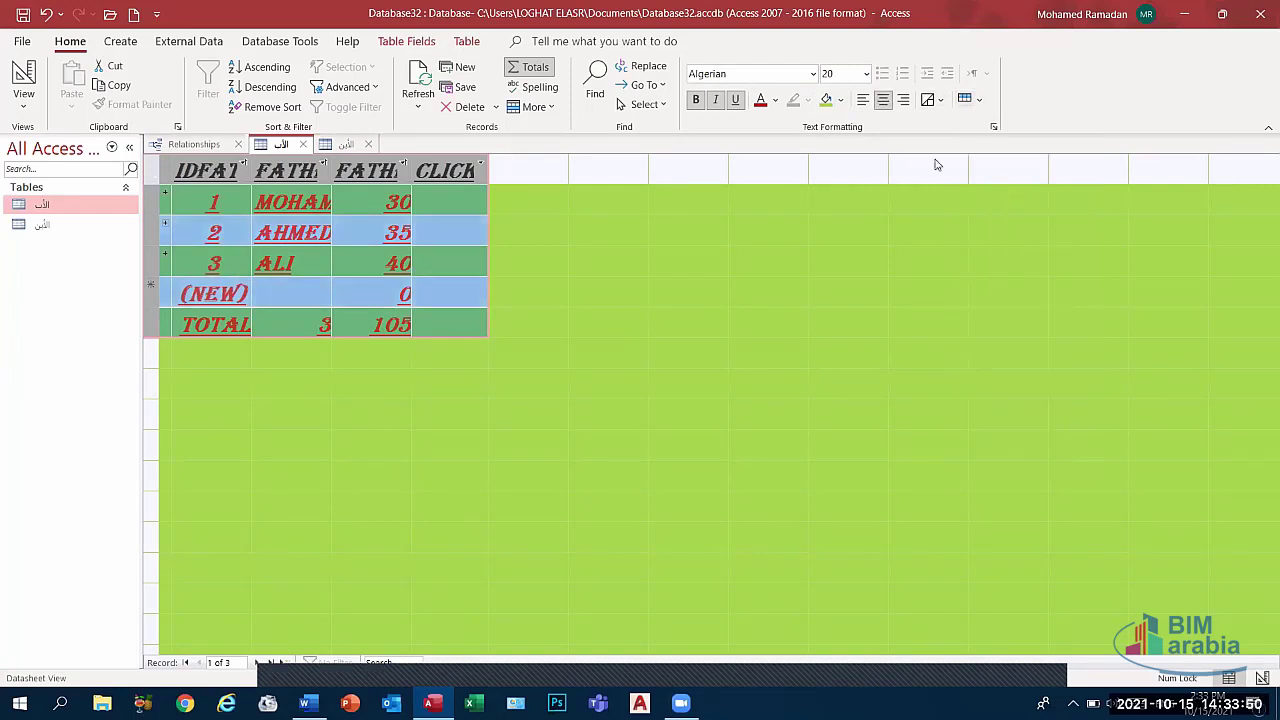
{"action": "left_click", "coordinate": [840, 100]}
{"action": "left_click", "coordinate": [826, 290]}
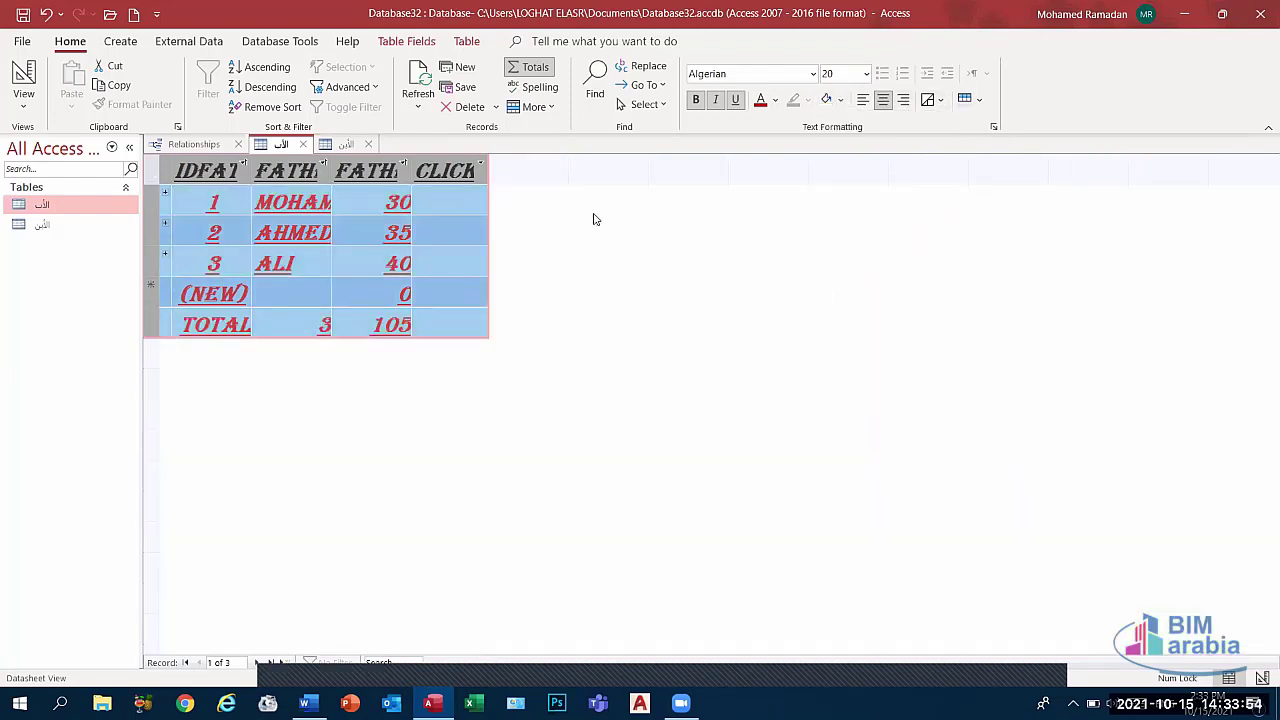
{"action": "left_click", "coordinate": [297, 245]}
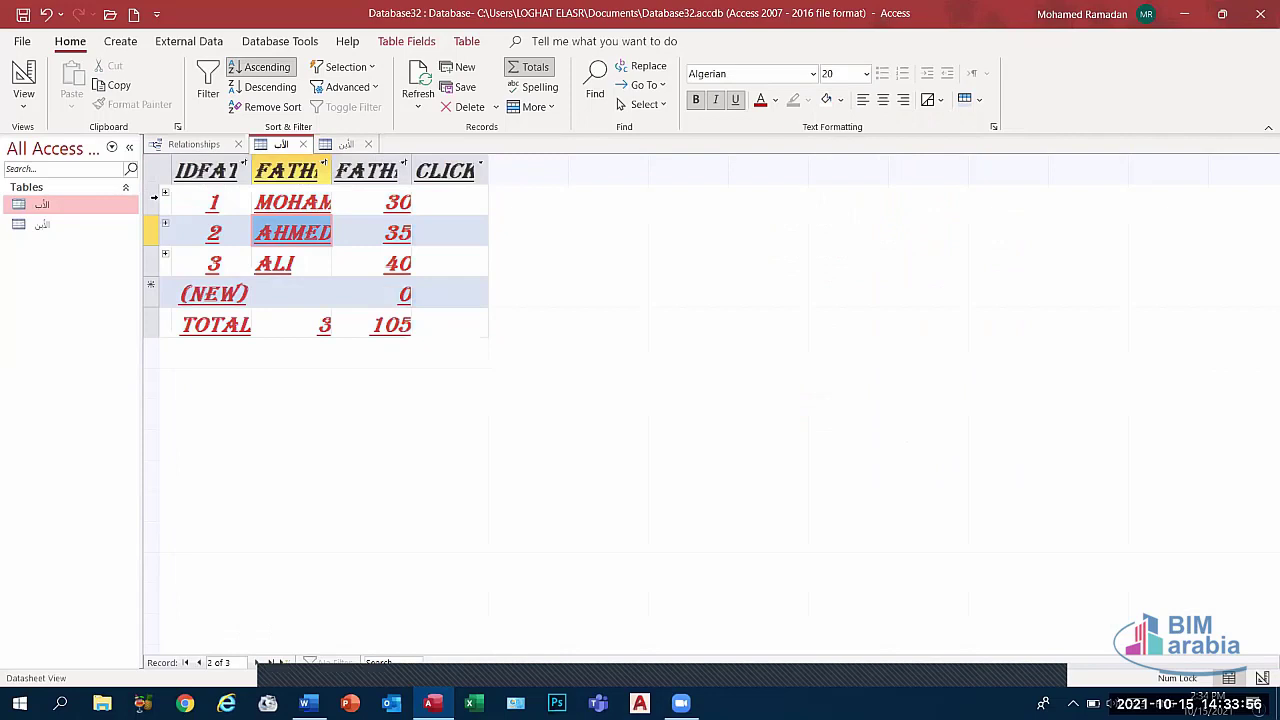
- Shade every alternate row of the Father datasheet yellow, including the new-record row
{"action": "left_click", "coordinate": [154, 200]}
{"action": "left_click", "coordinate": [979, 100]}
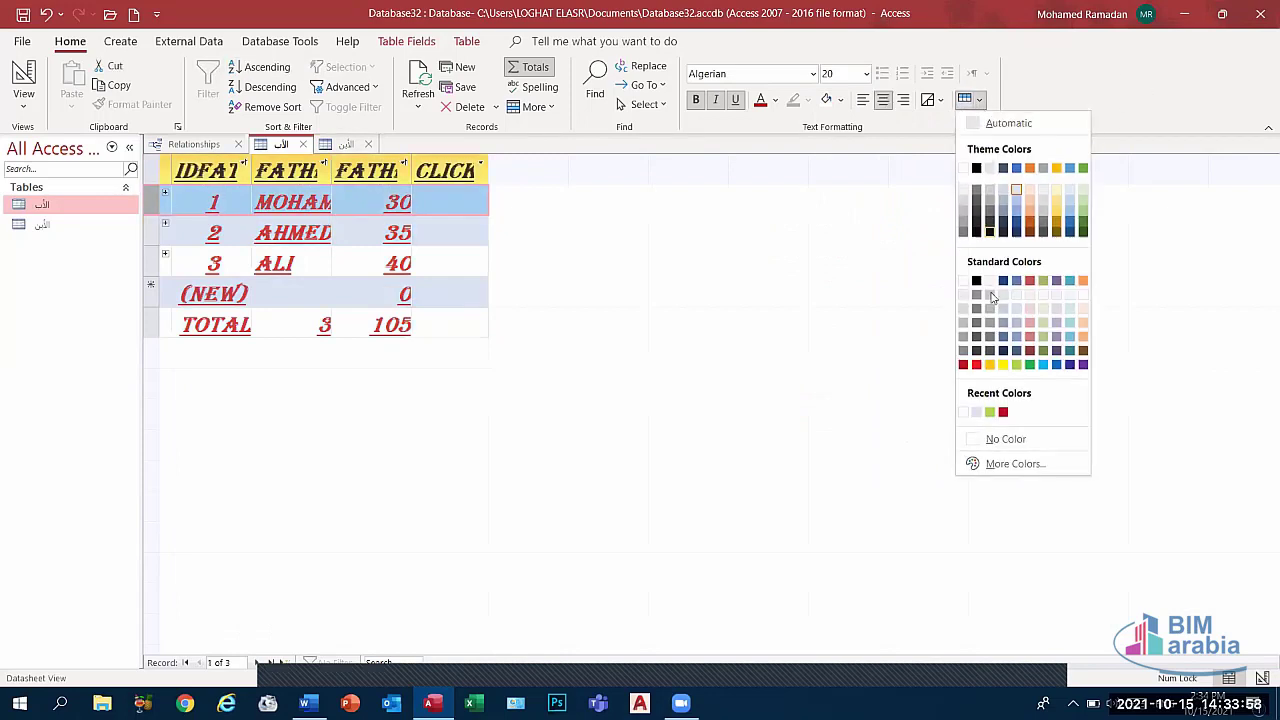
{"action": "left_click", "coordinate": [1003, 364]}
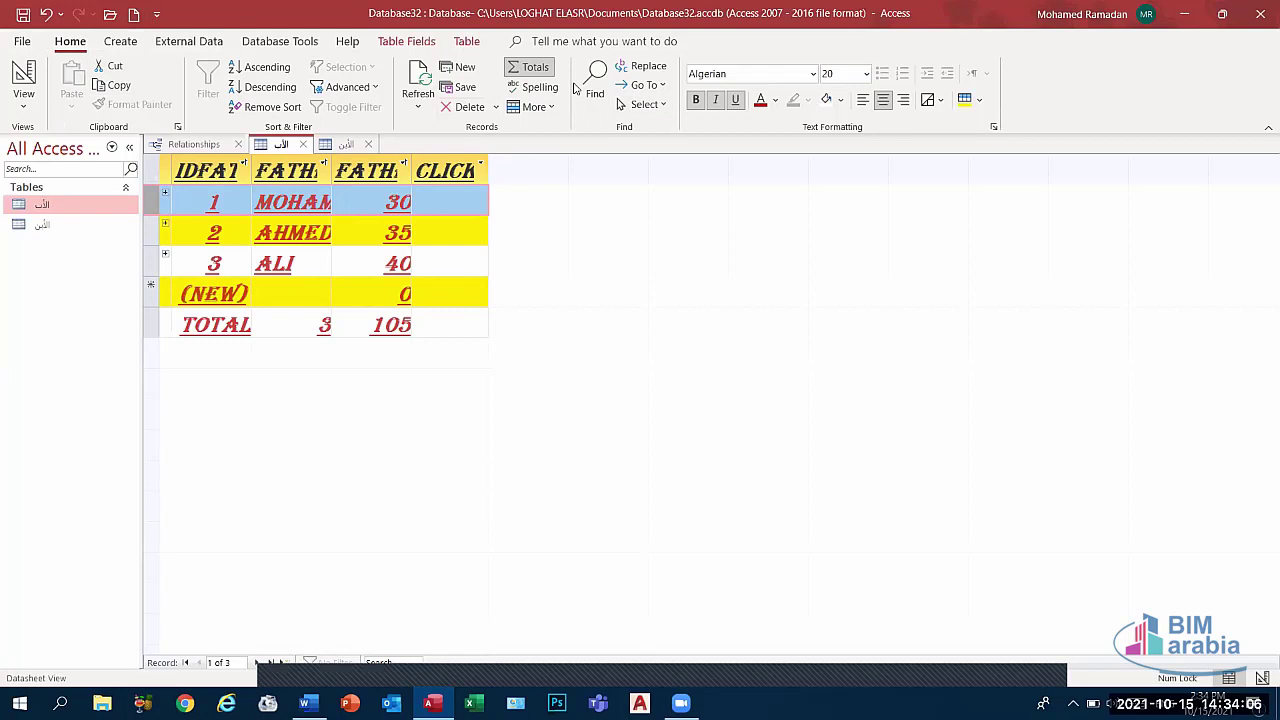
{"action": "left_click", "coordinate": [120, 41]}
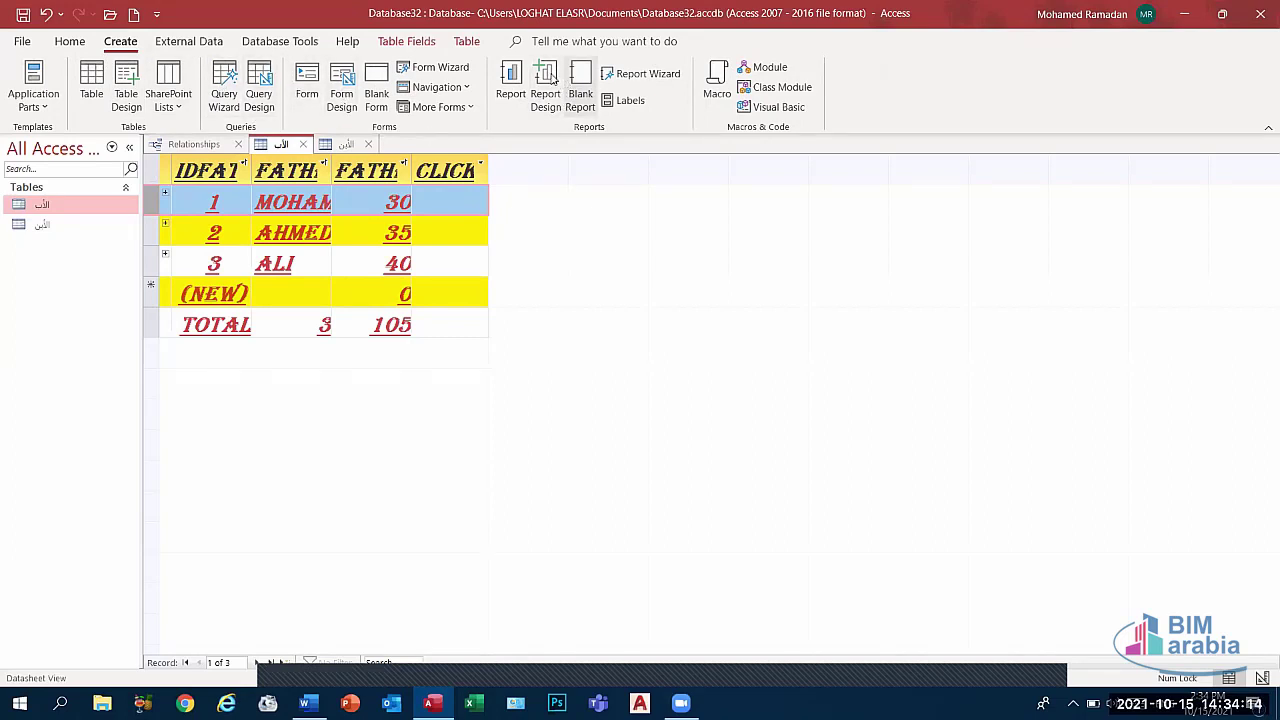
- Export the Father table to the Excel workbook الأب.xlsx and save the export steps
{"action": "left_click", "coordinate": [214, 44]}
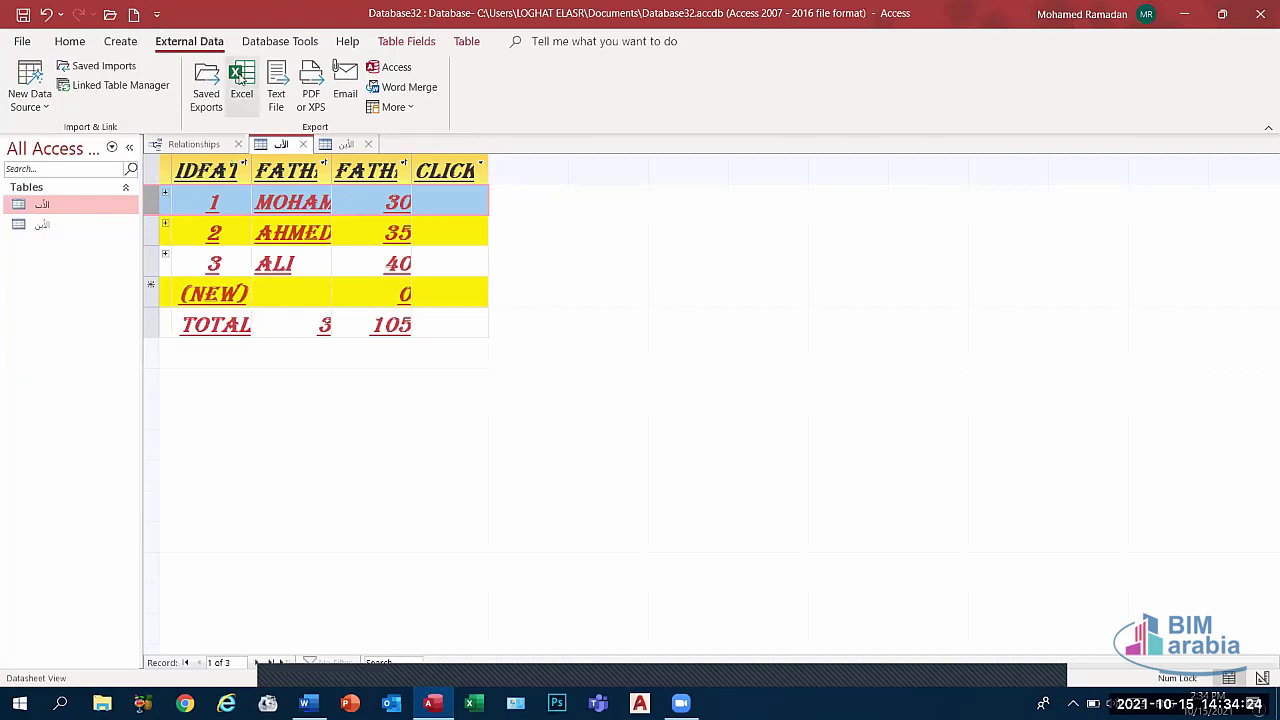
{"action": "left_click", "coordinate": [241, 84]}
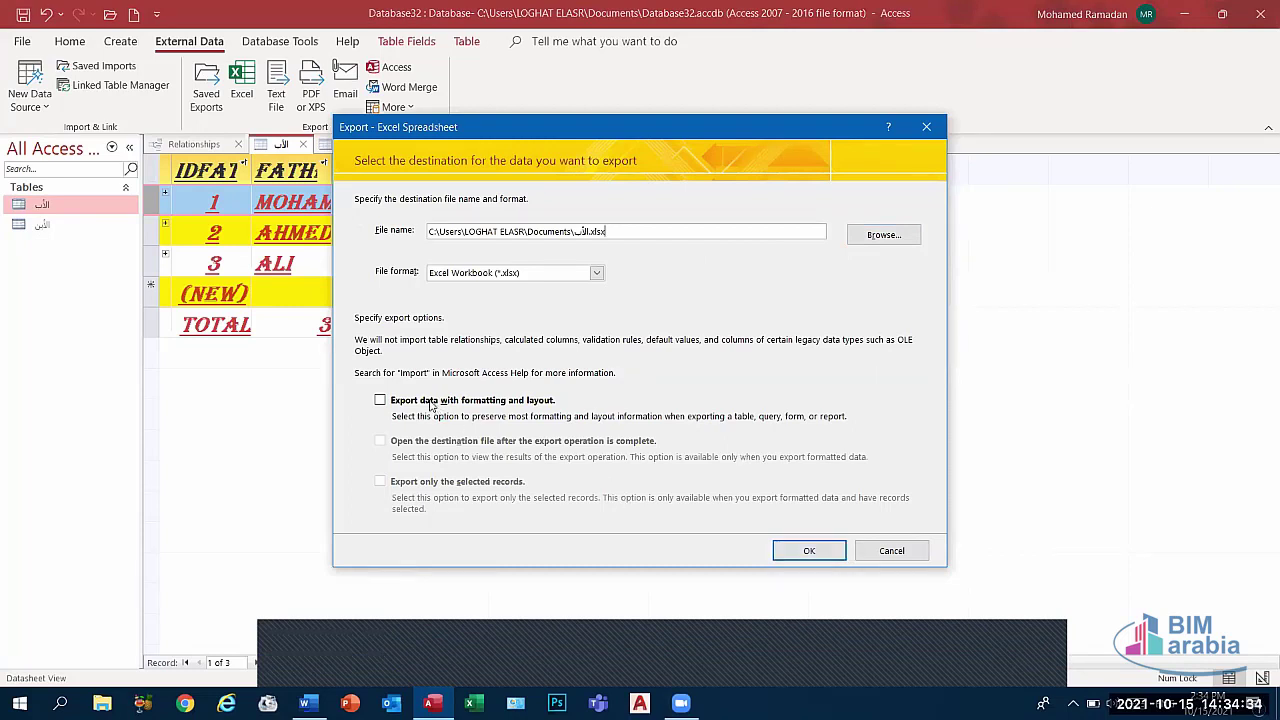
{"action": "left_click", "coordinate": [835, 551]}
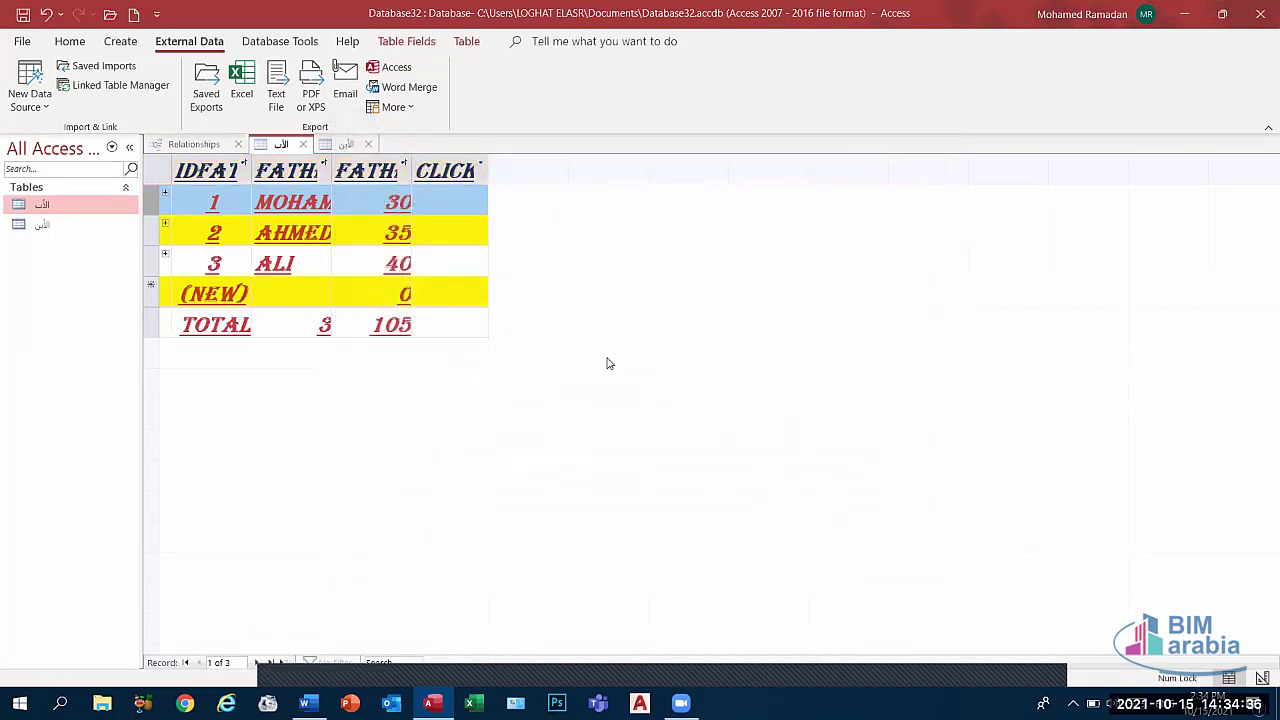
{"action": "left_click", "coordinate": [380, 234]}
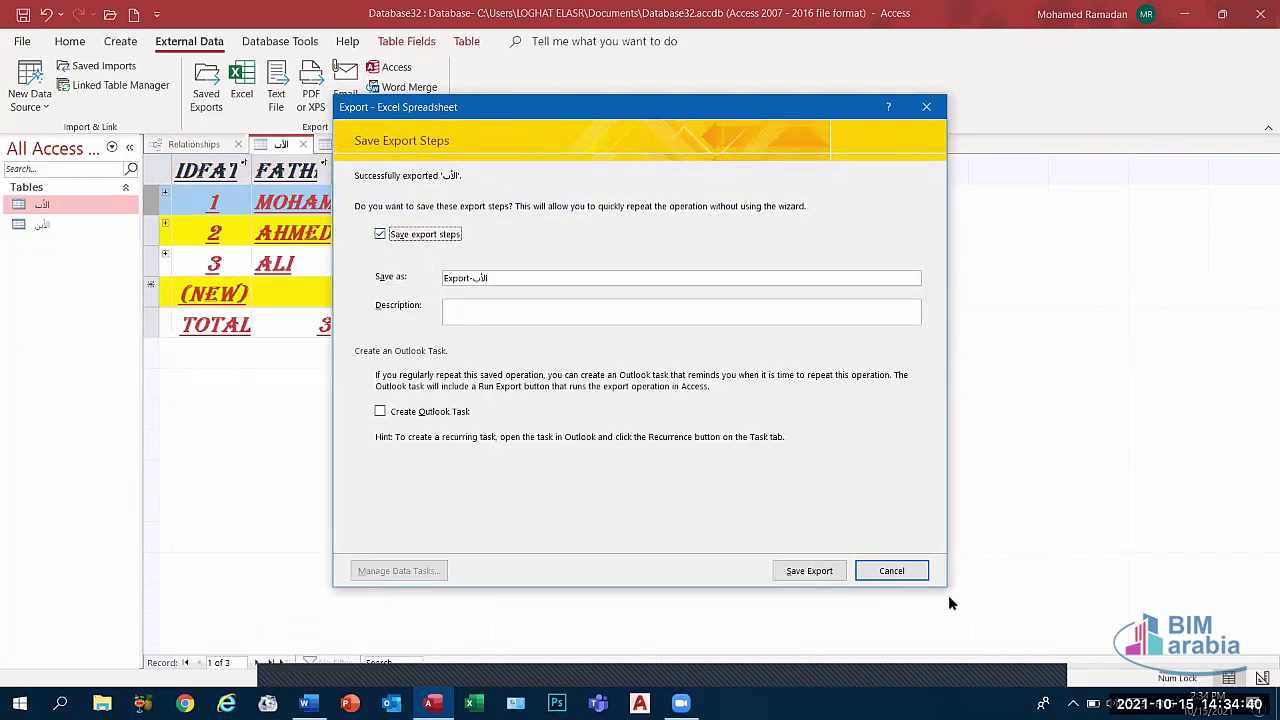
{"action": "left_click", "coordinate": [809, 572]}
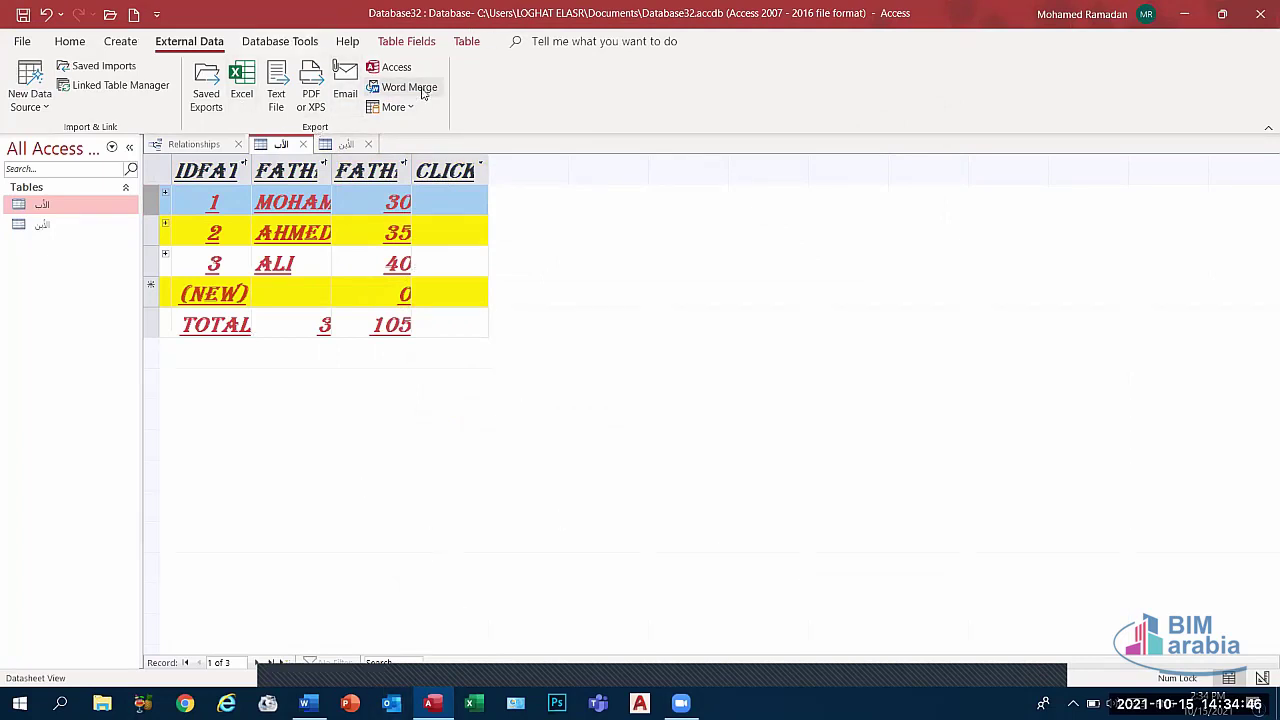
{"action": "left_click", "coordinate": [392, 67]}
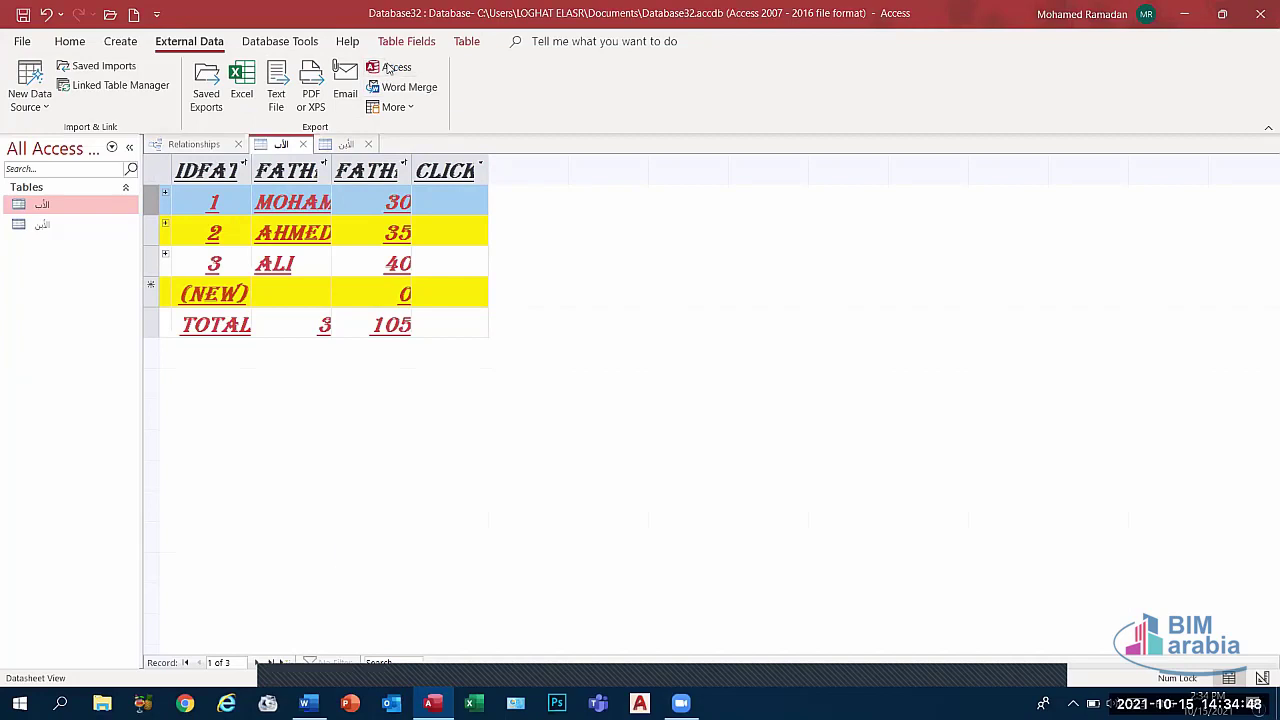
{"action": "left_click", "coordinate": [888, 240]}
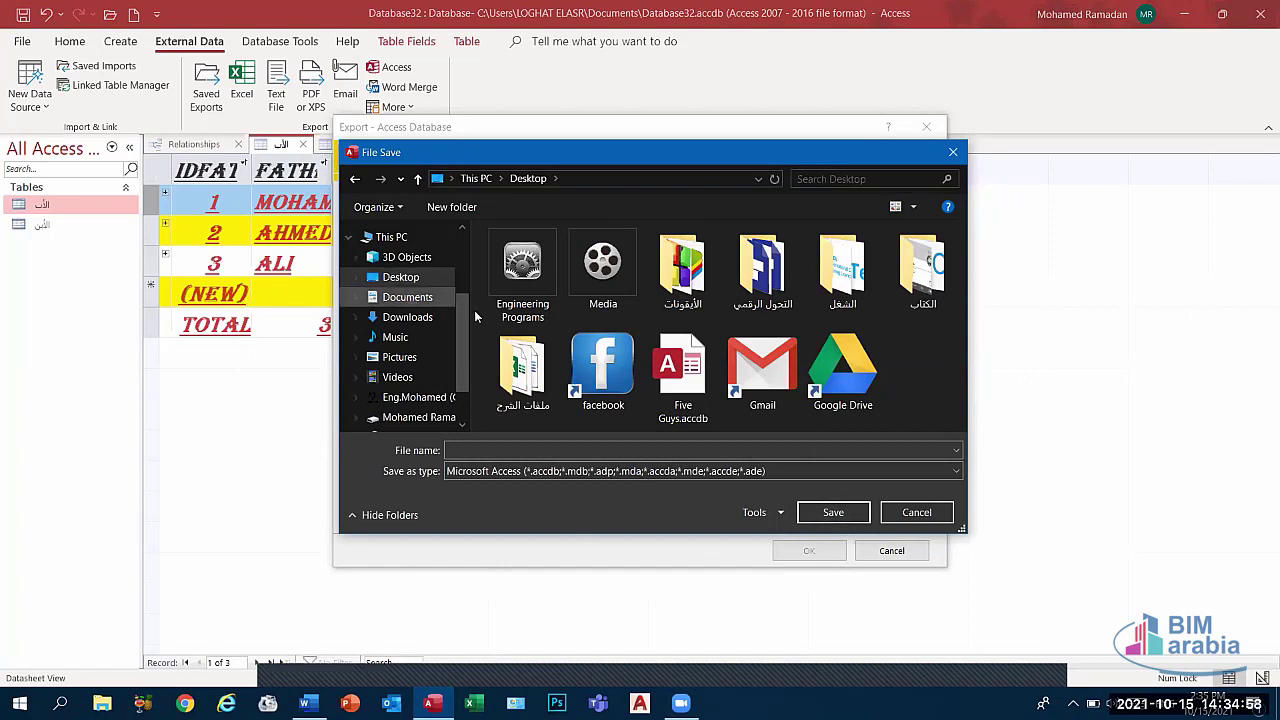
{"action": "left_click", "coordinate": [544, 449]}
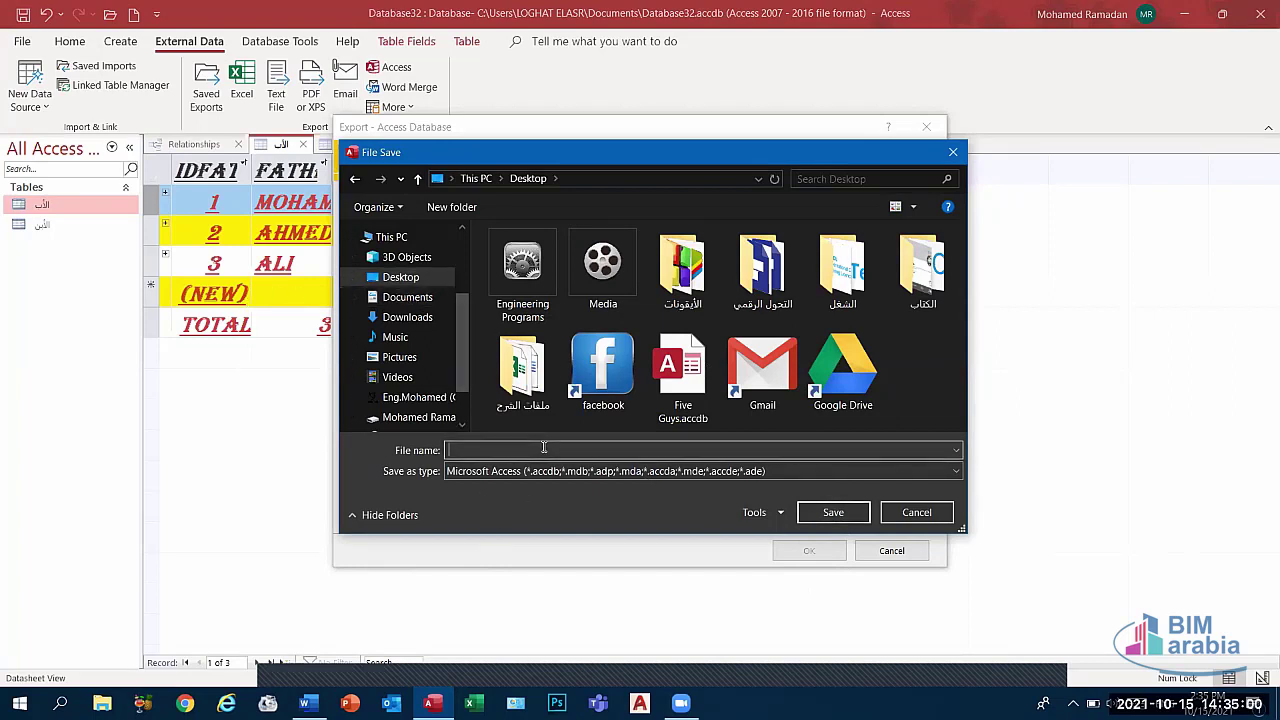
{"action": "type", "text": "m"}
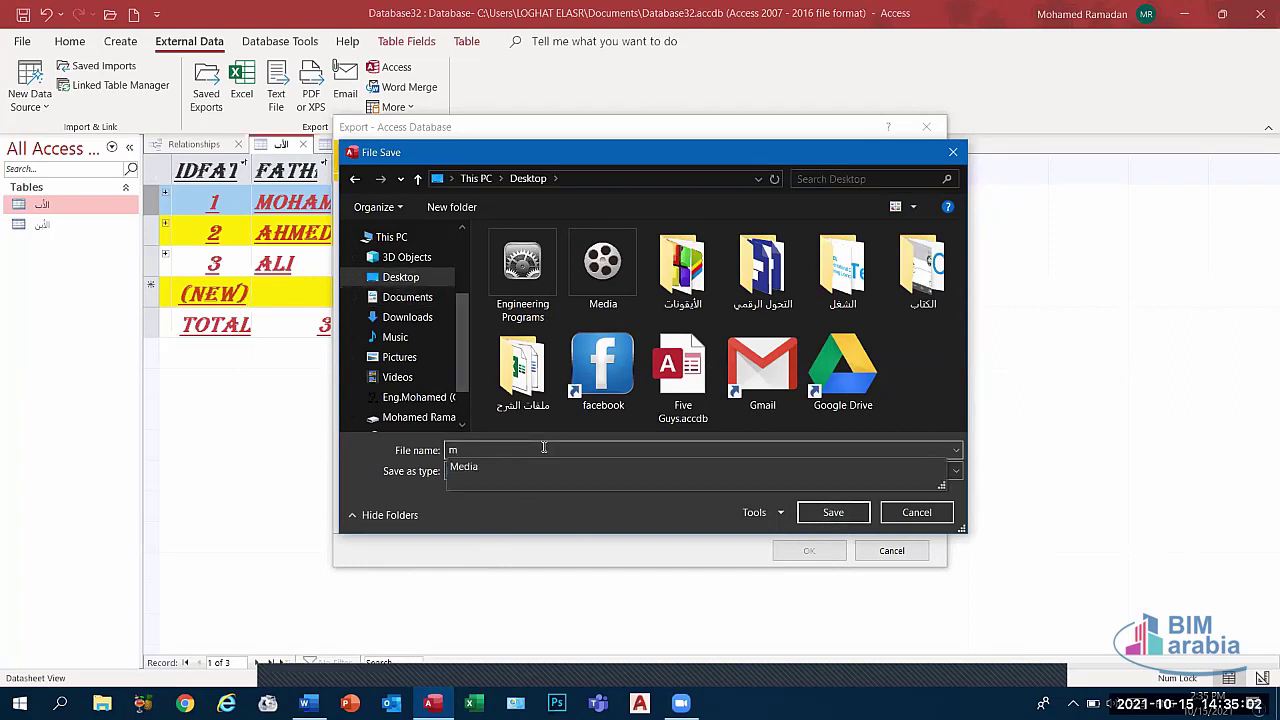
{"action": "key", "text": "BackSpace"}
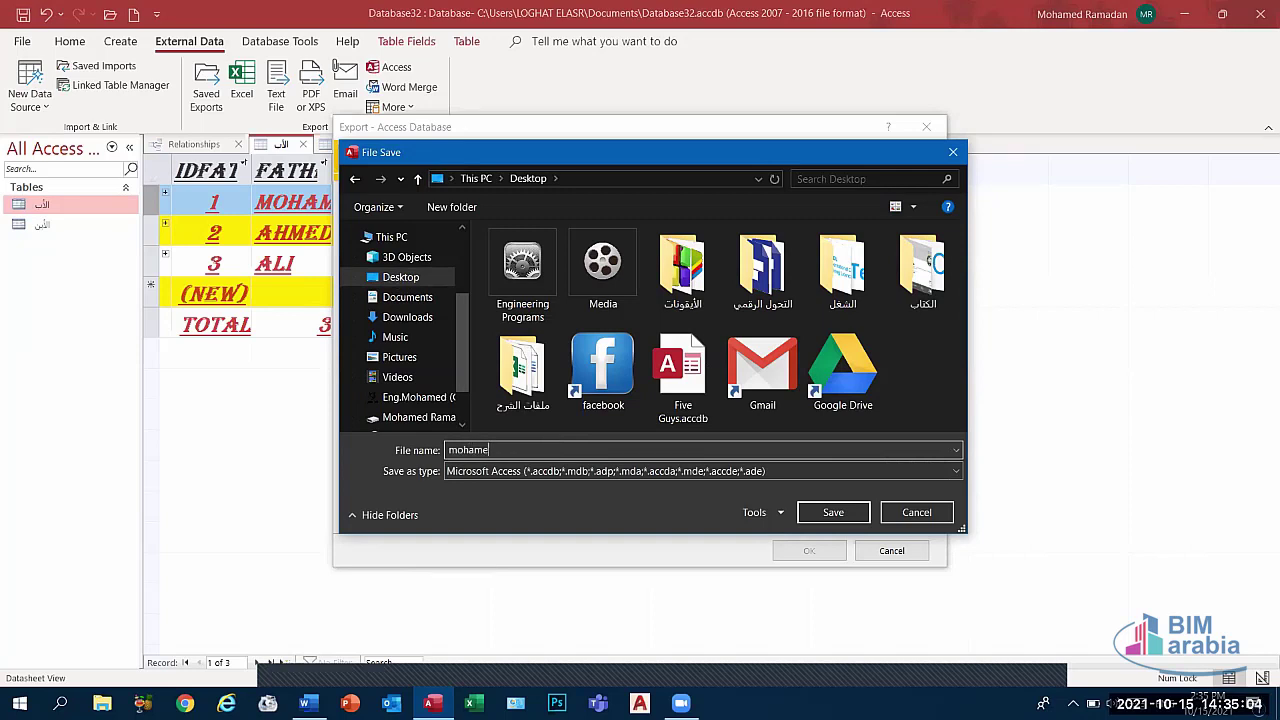
{"action": "left_click", "coordinate": [833, 512]}
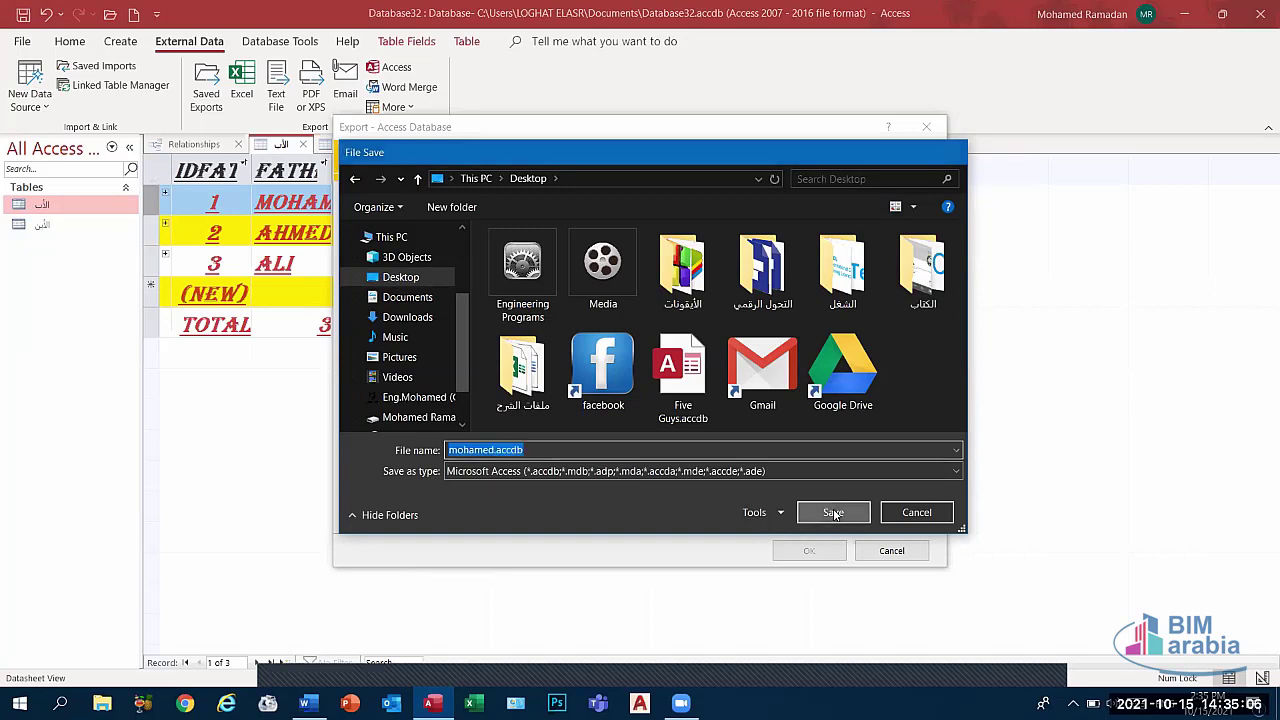
{"action": "left_click", "coordinate": [800, 548]}
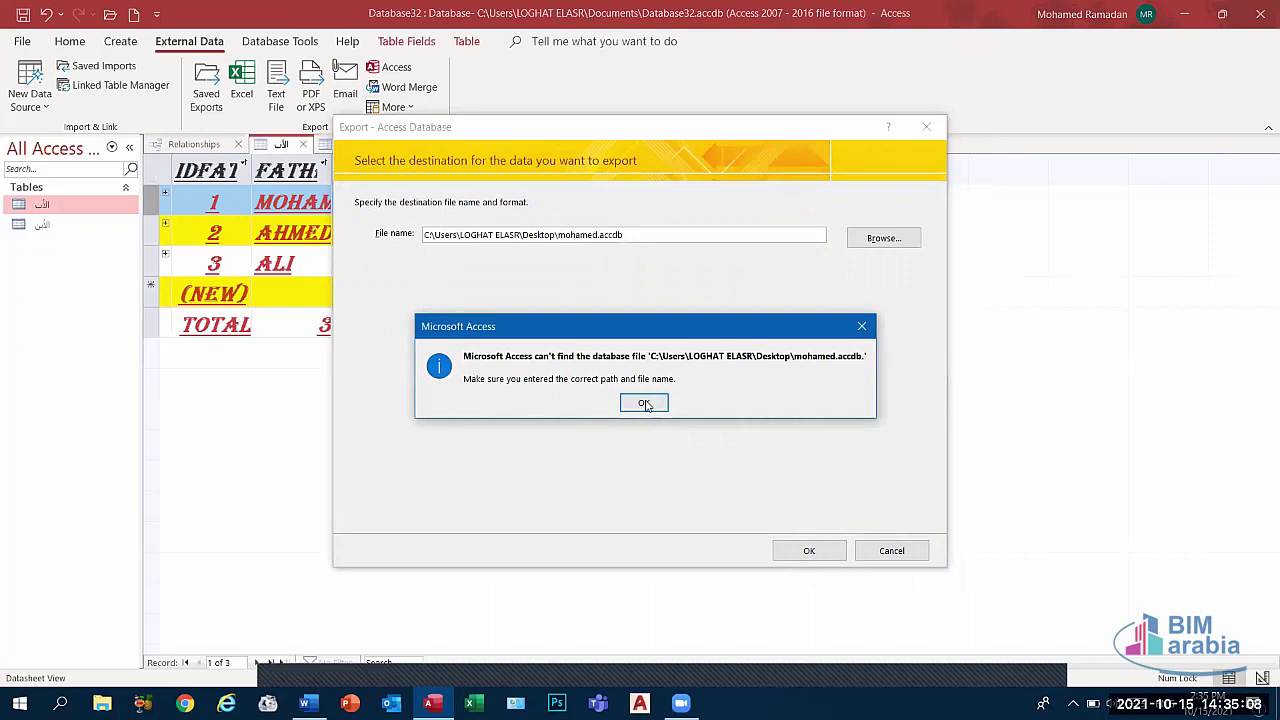
{"action": "left_click", "coordinate": [645, 401]}
{"action": "left_click", "coordinate": [868, 556]}
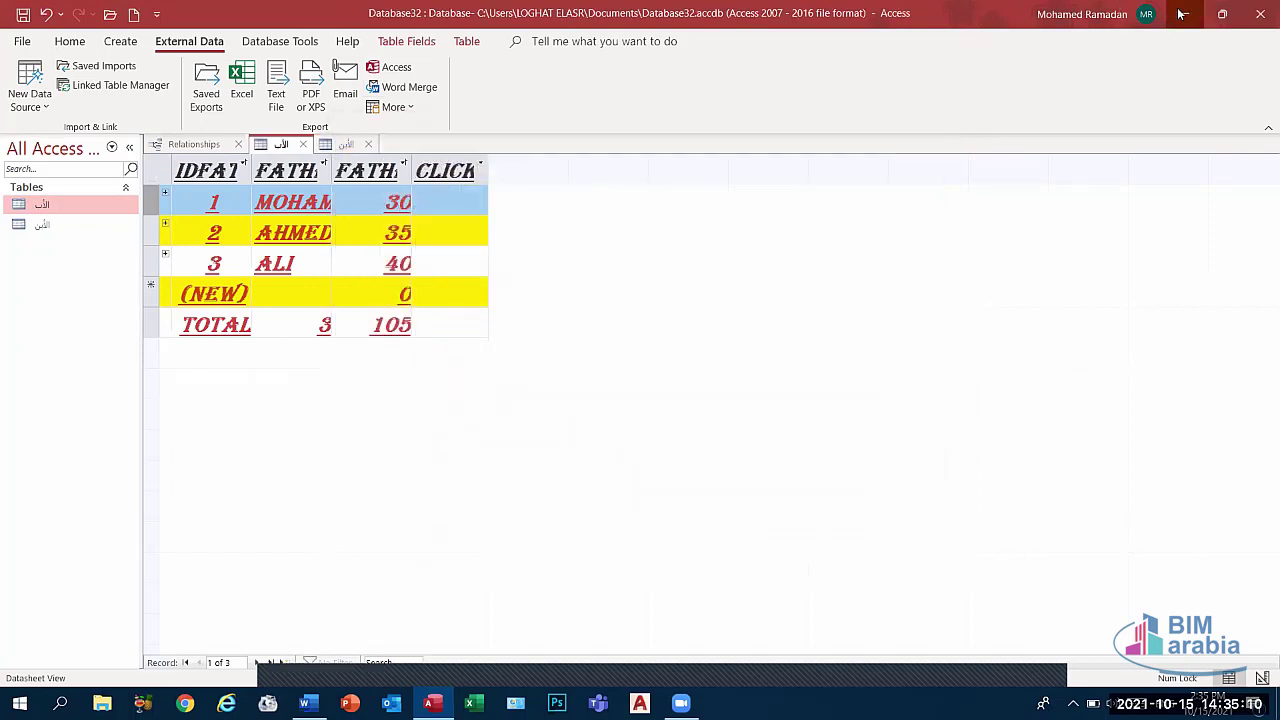
{"action": "left_click", "coordinate": [1184, 14]}
- Bring Access back from the taskbar and display the Database Tools commands above the Father datasheet
{"action": "left_click", "coordinate": [1184, 14]}
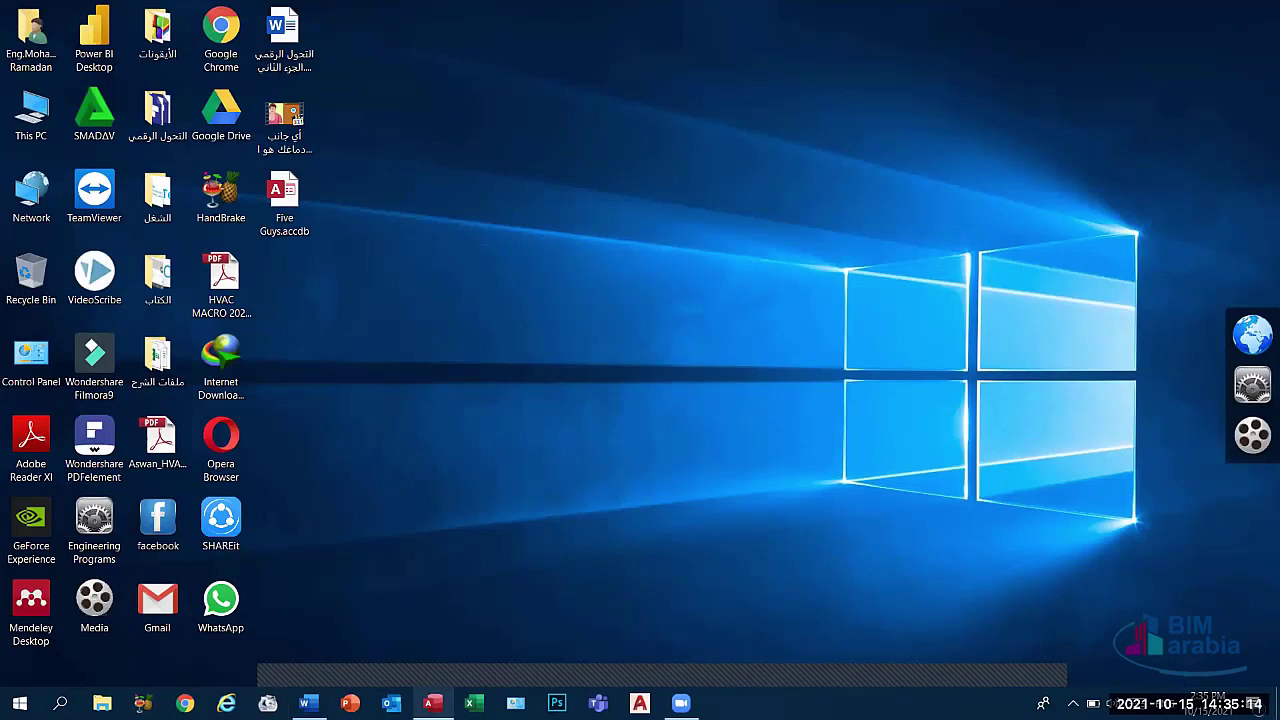
{"action": "left_click", "coordinate": [432, 703]}
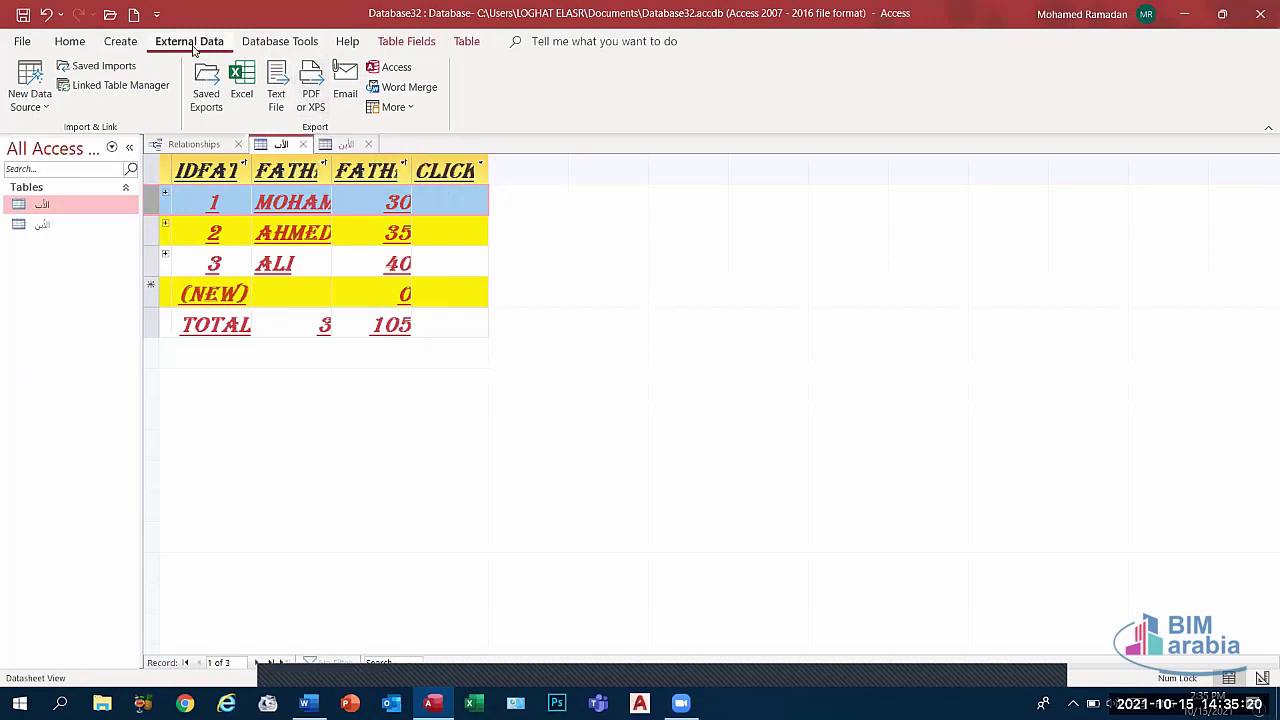
{"action": "left_click", "coordinate": [33, 105]}
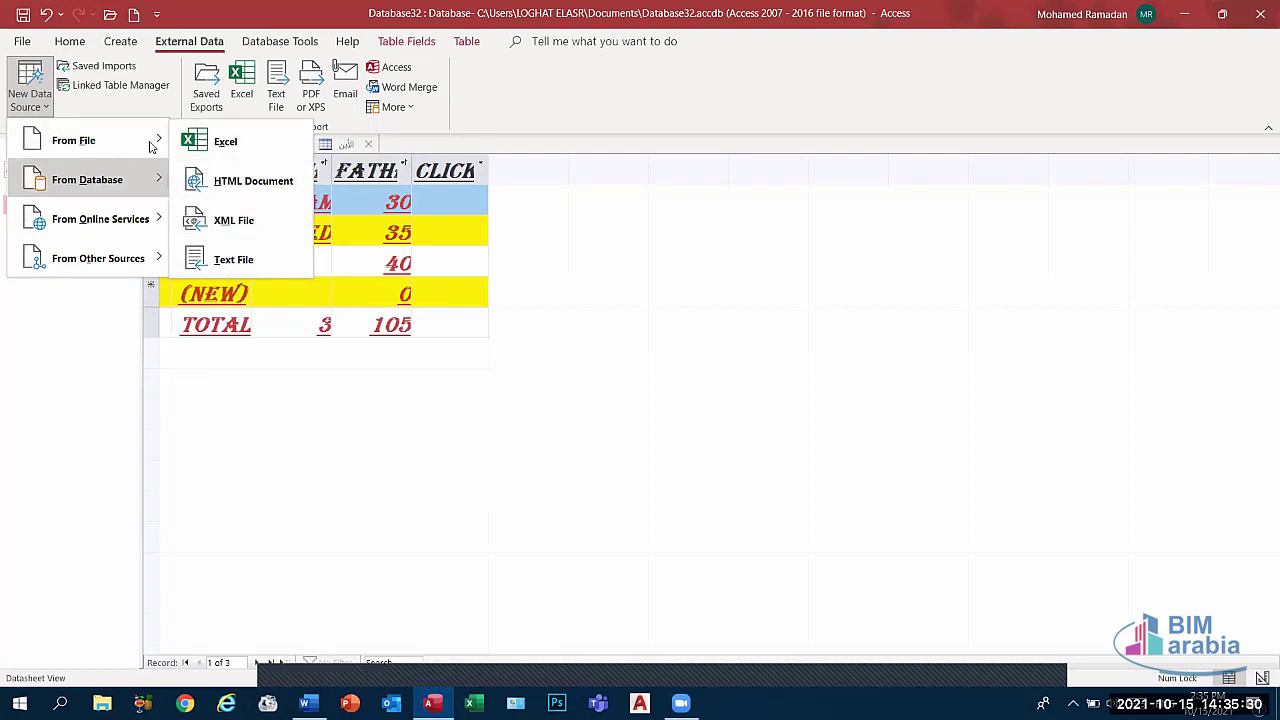
{"action": "mouse_move", "coordinate": [87, 179]}
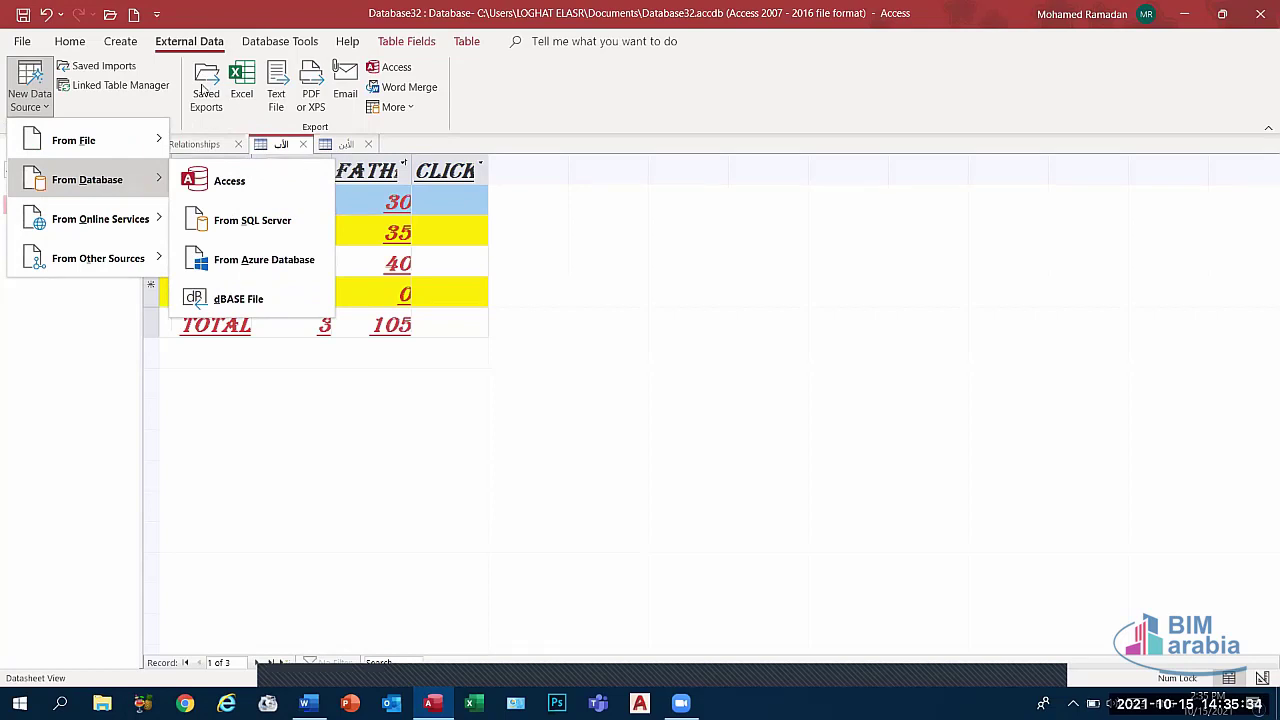
{"action": "left_click", "coordinate": [278, 42]}
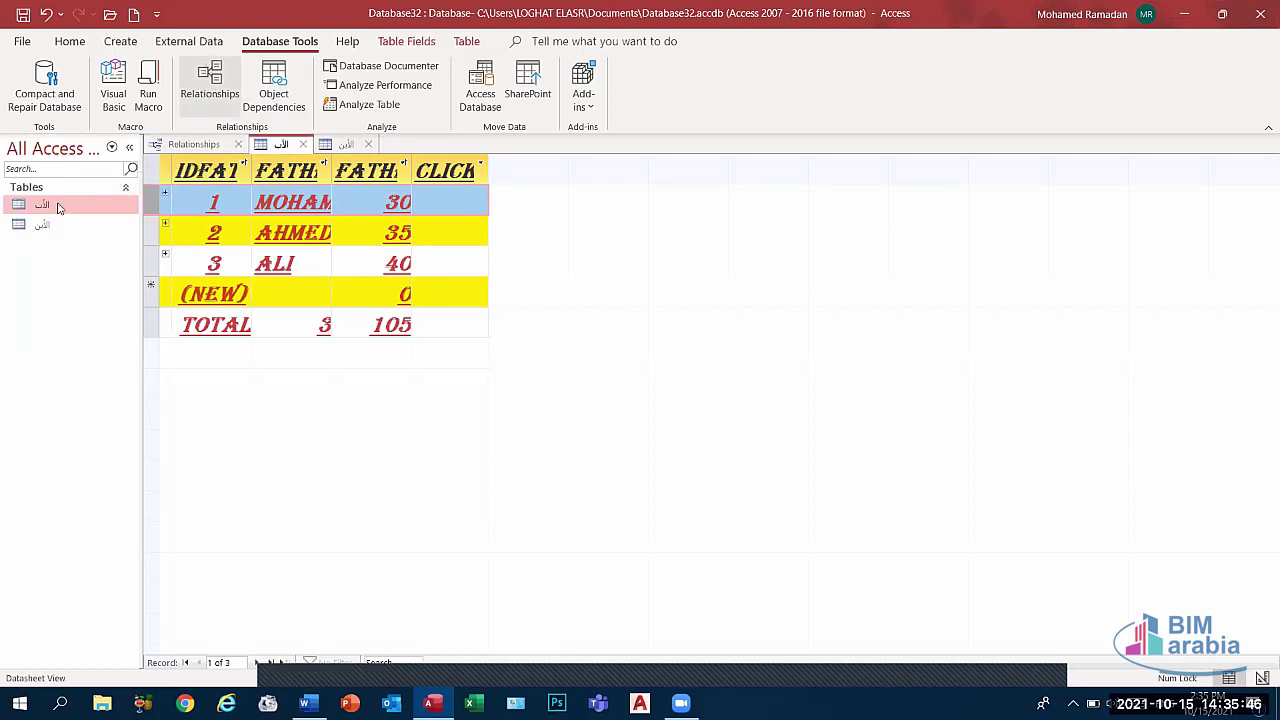
- Undo twice to restore the Father records to 1, 2, 3 order, then open the table views list
{"action": "left_click", "coordinate": [47, 15]}
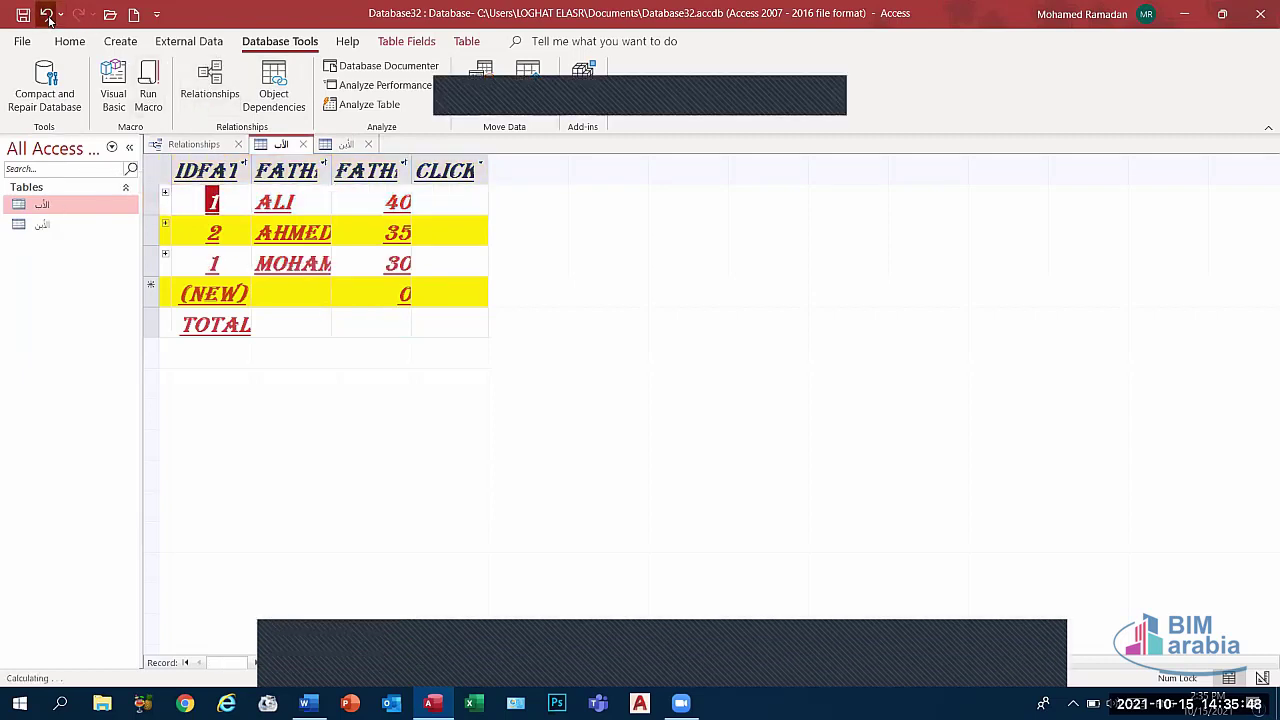
{"action": "left_click", "coordinate": [47, 15]}
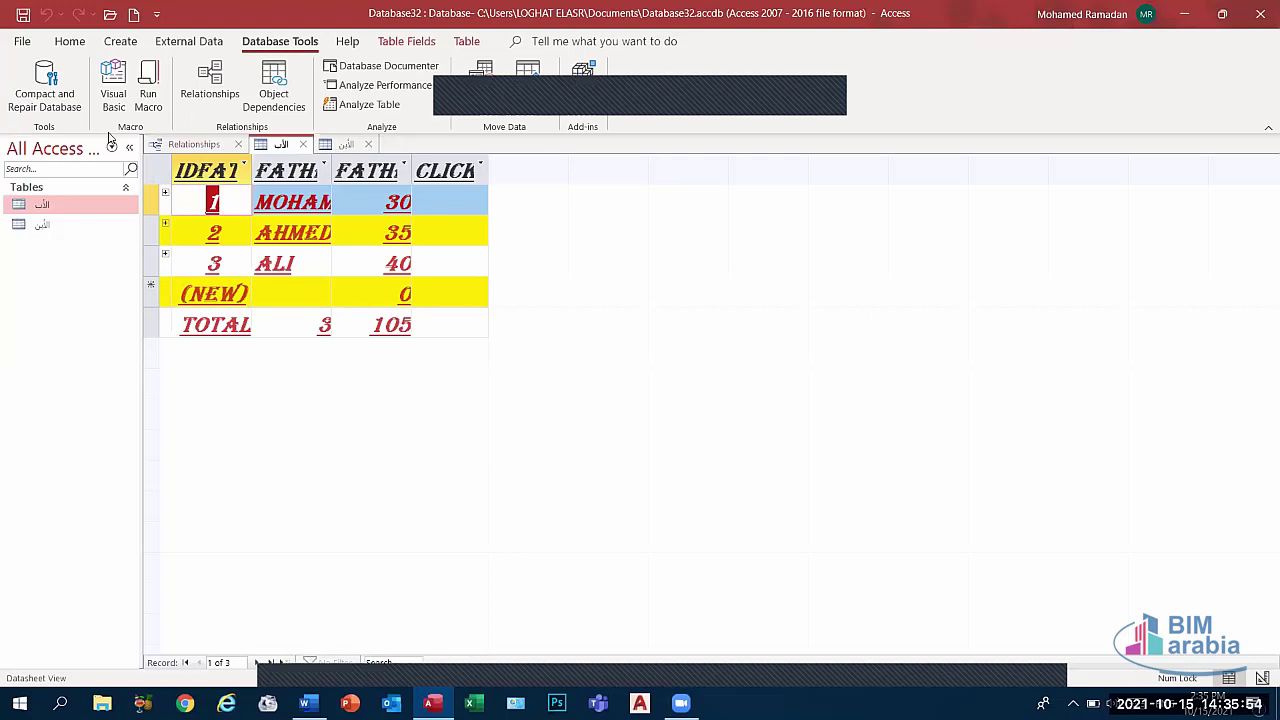
{"action": "left_click", "coordinate": [70, 41]}
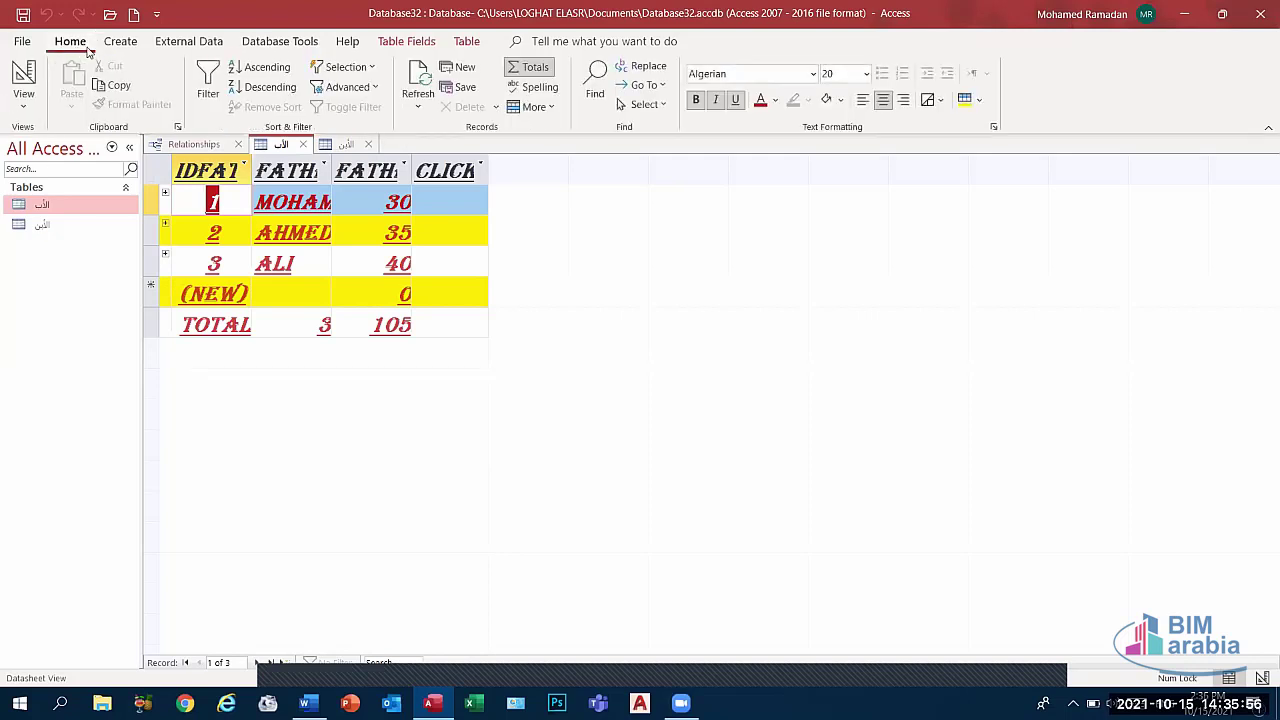
{"action": "left_click", "coordinate": [23, 97]}
- Switch the Father table to Design View and inspect the Son table's design before returning
{"action": "left_click", "coordinate": [64, 183]}
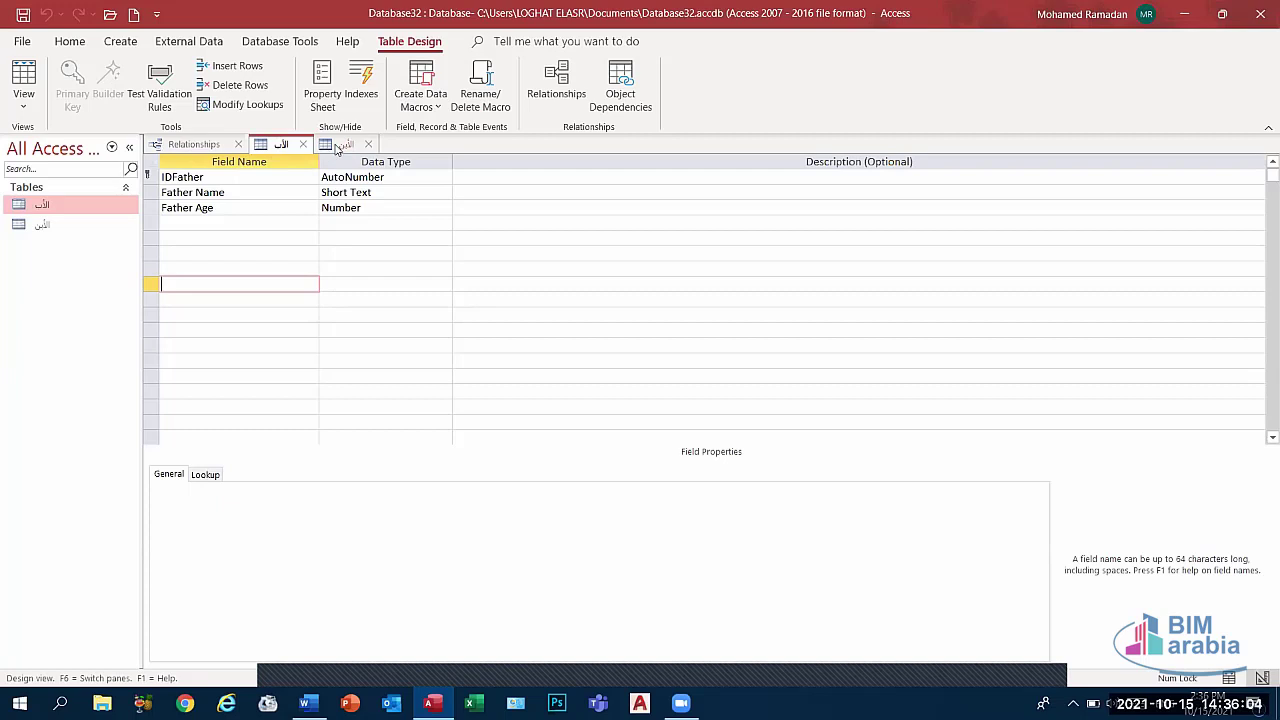
{"action": "left_click", "coordinate": [200, 180]}
{"action": "left_click", "coordinate": [345, 144]}
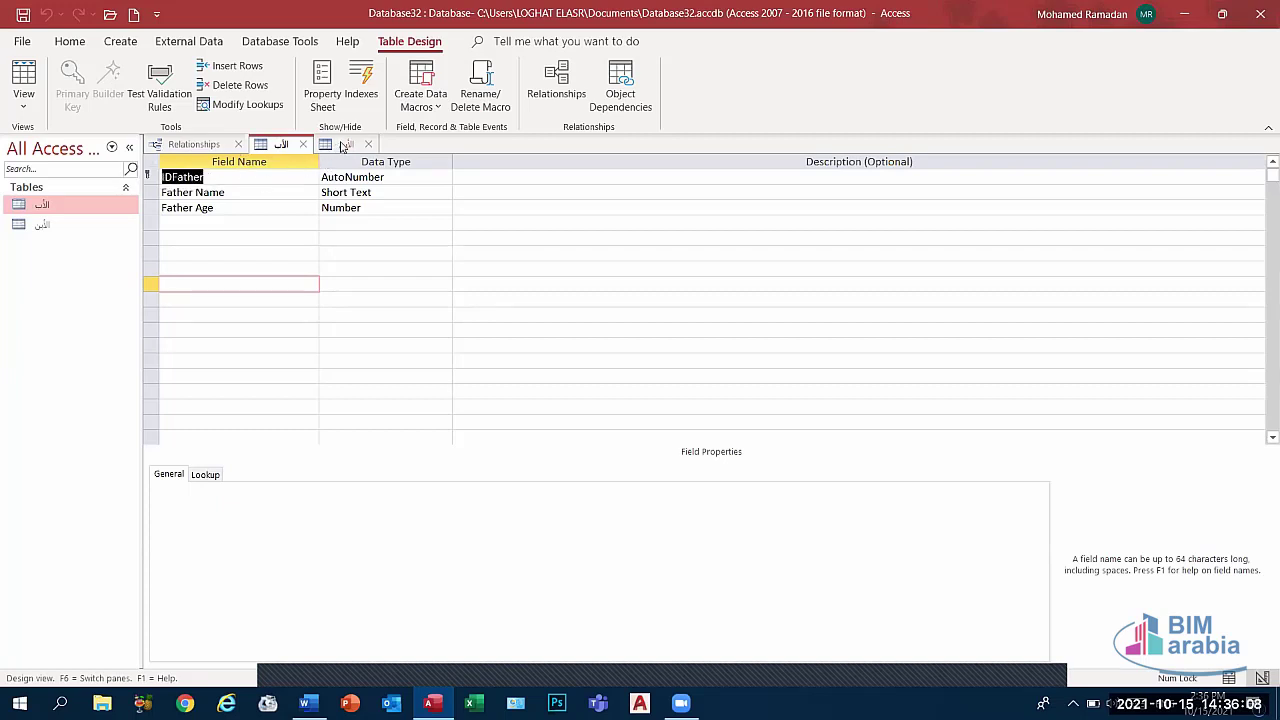
{"action": "left_click", "coordinate": [200, 223]}
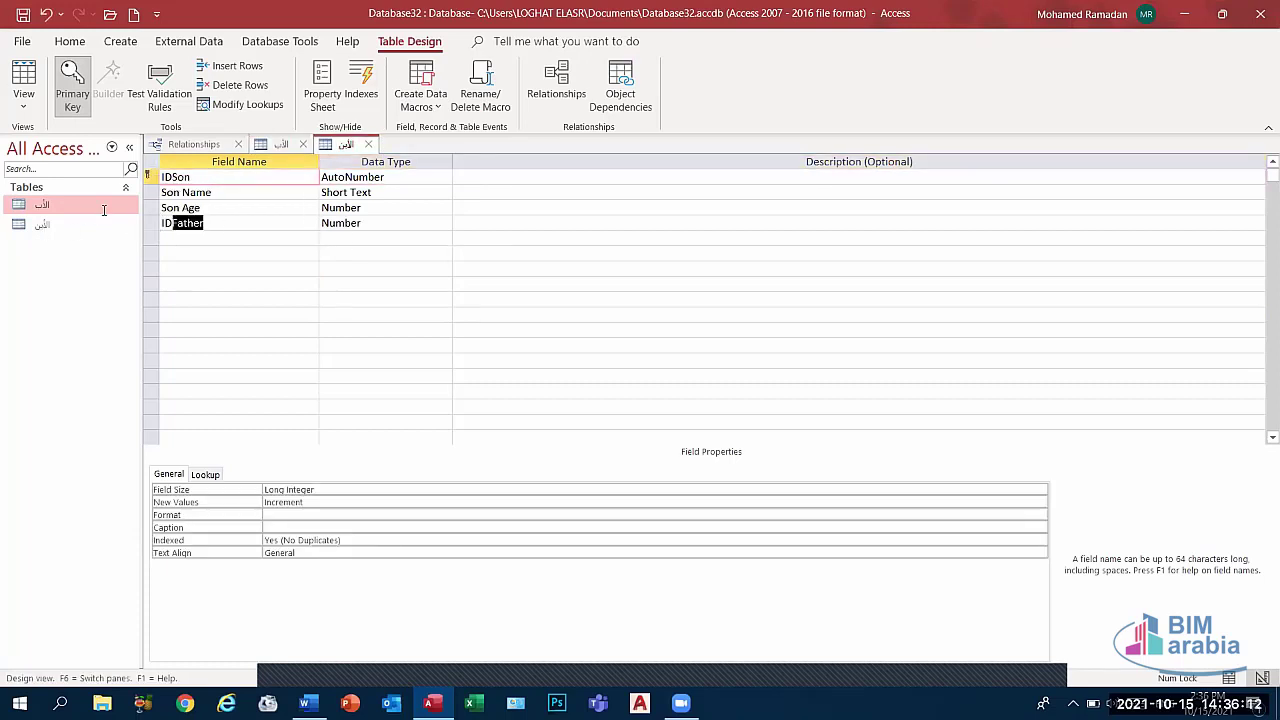
{"action": "key", "text": "Down"}
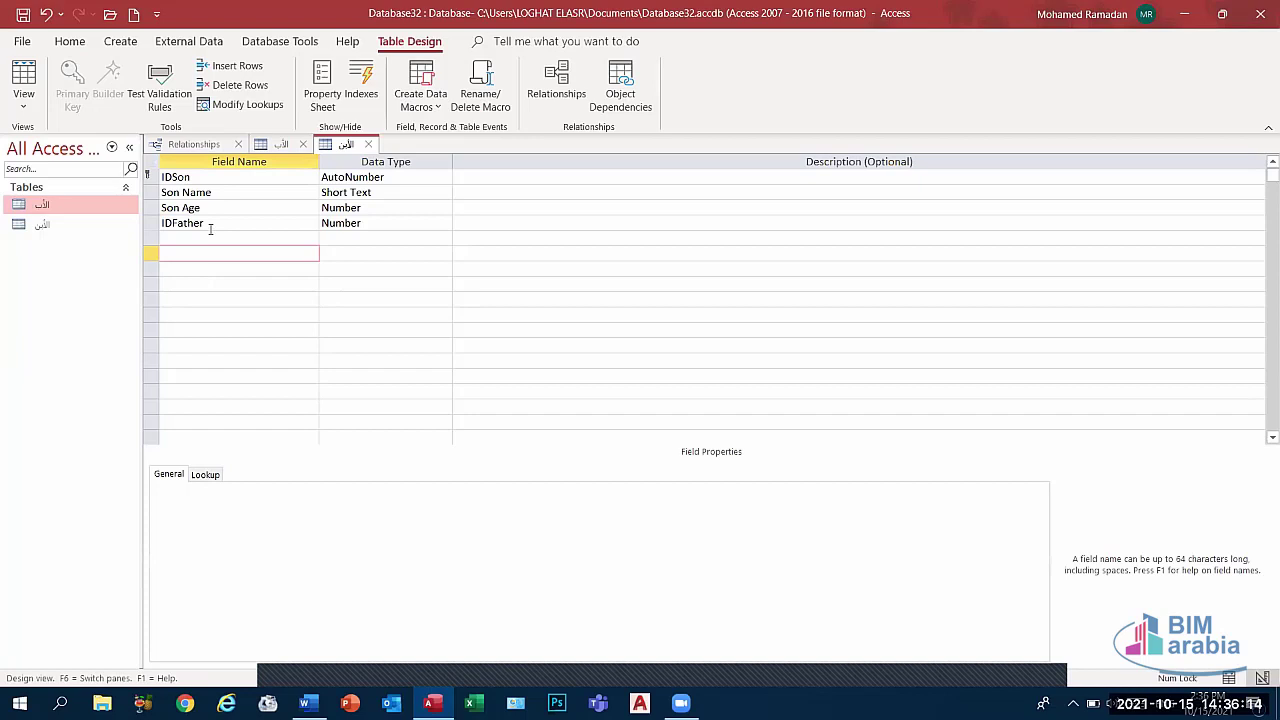
{"action": "left_click", "coordinate": [283, 145]}
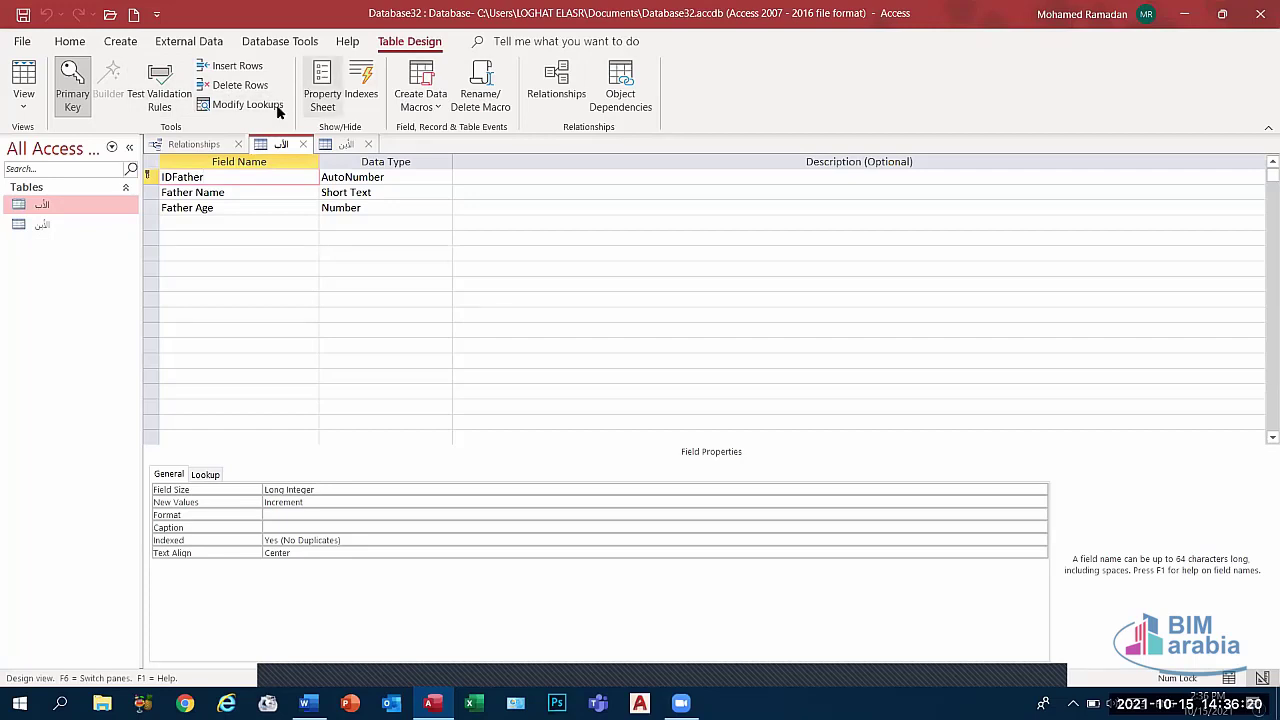
- Insert three blank rows above IDFather, then delete the inserted rows again
{"action": "left_click", "coordinate": [148, 177]}
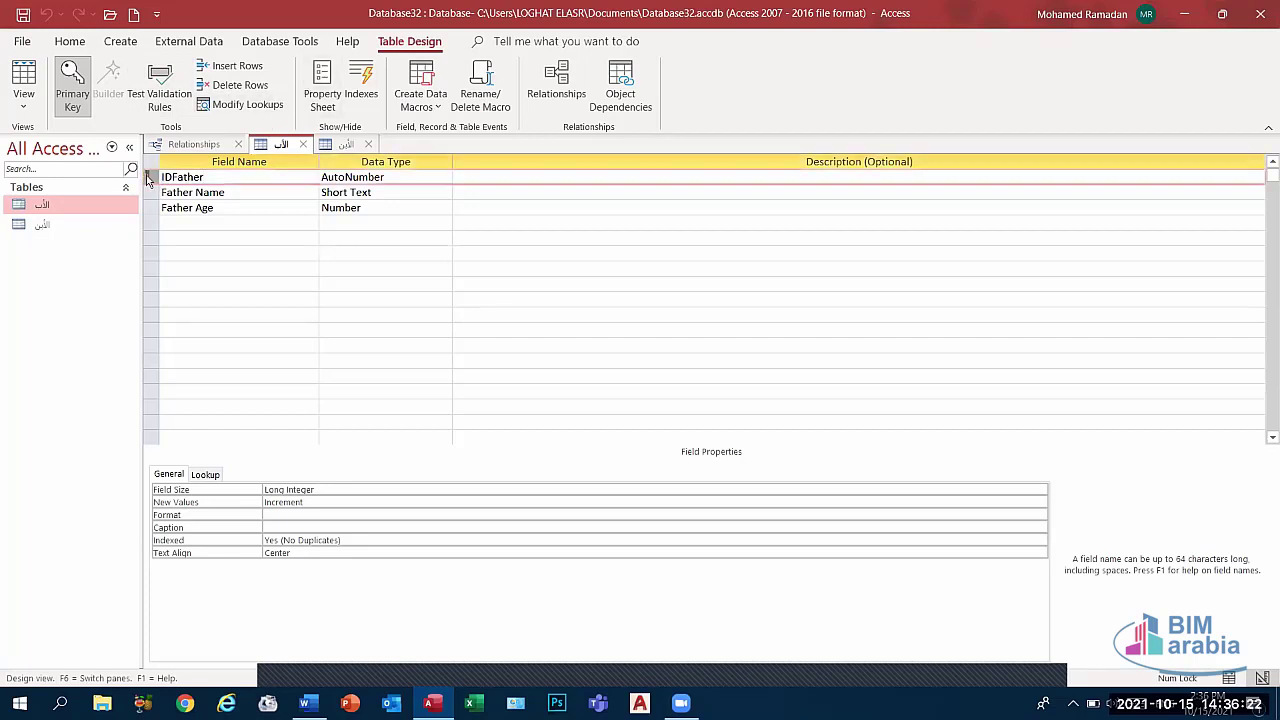
{"action": "left_click", "coordinate": [233, 66]}
{"action": "left_click", "coordinate": [233, 66]}
{"action": "left_click", "coordinate": [233, 66]}
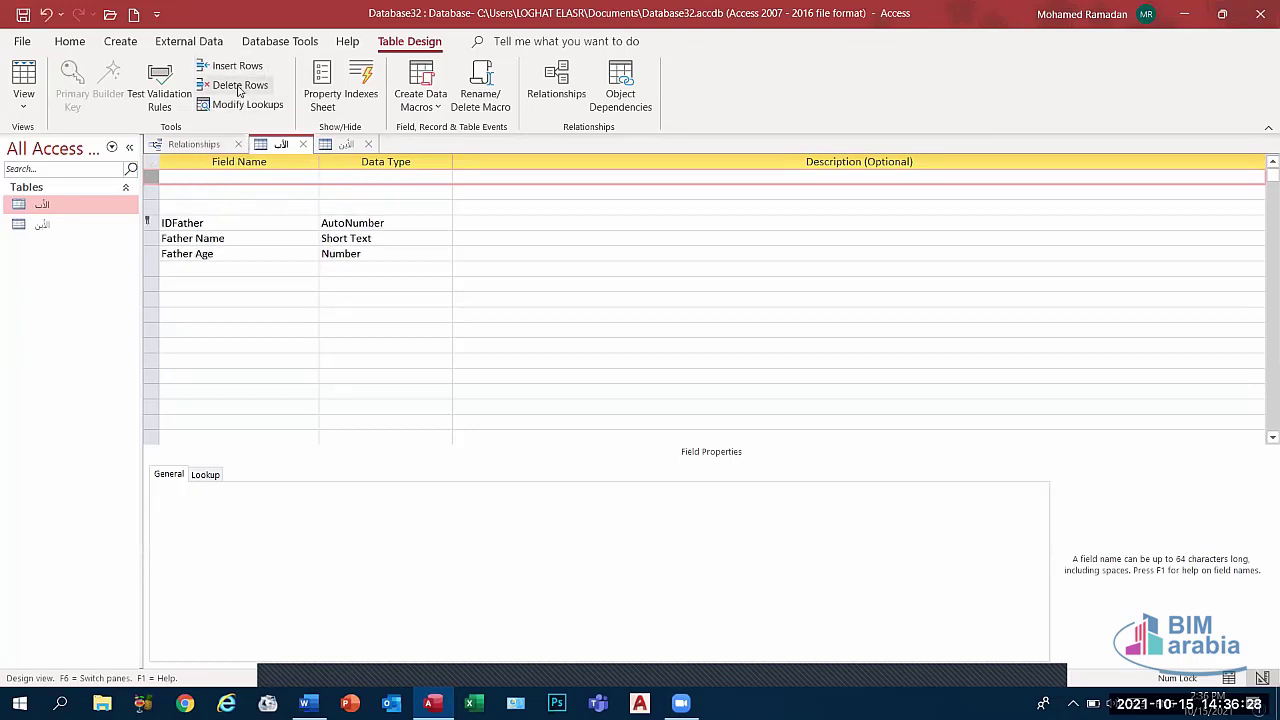
{"action": "left_click", "coordinate": [239, 86]}
{"action": "left_click", "coordinate": [239, 86]}
{"action": "left_click", "coordinate": [239, 86]}
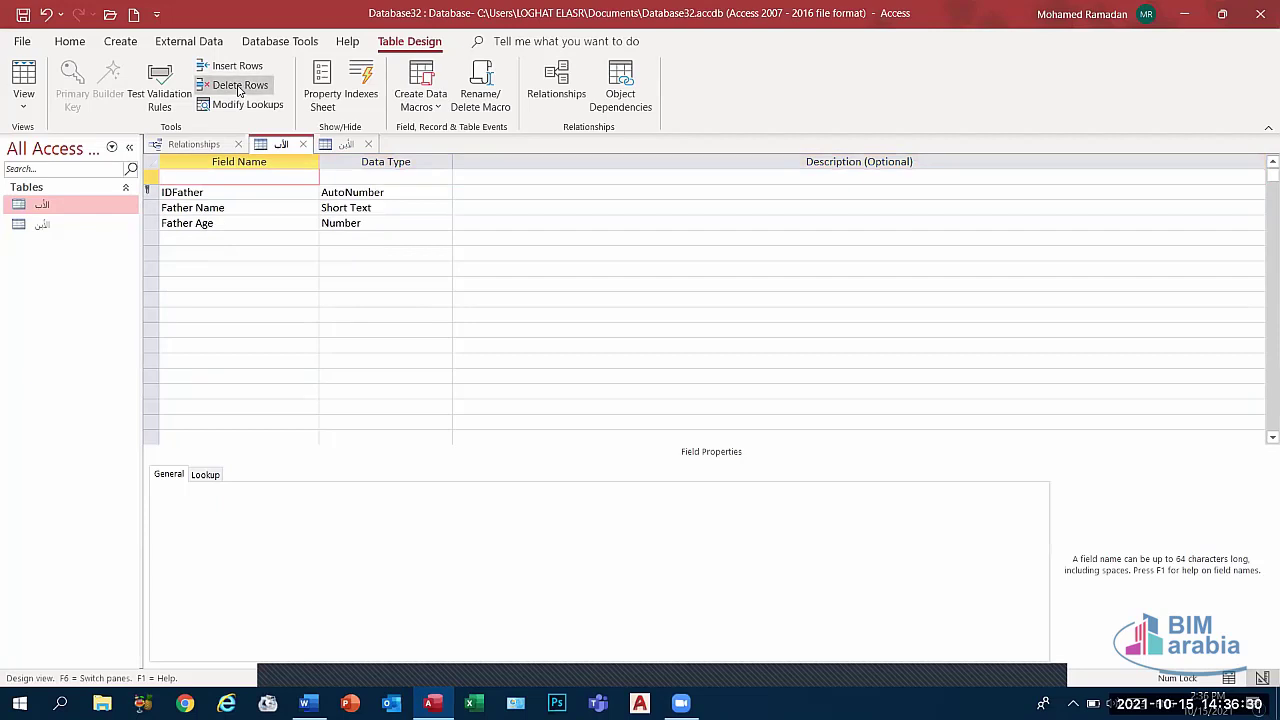
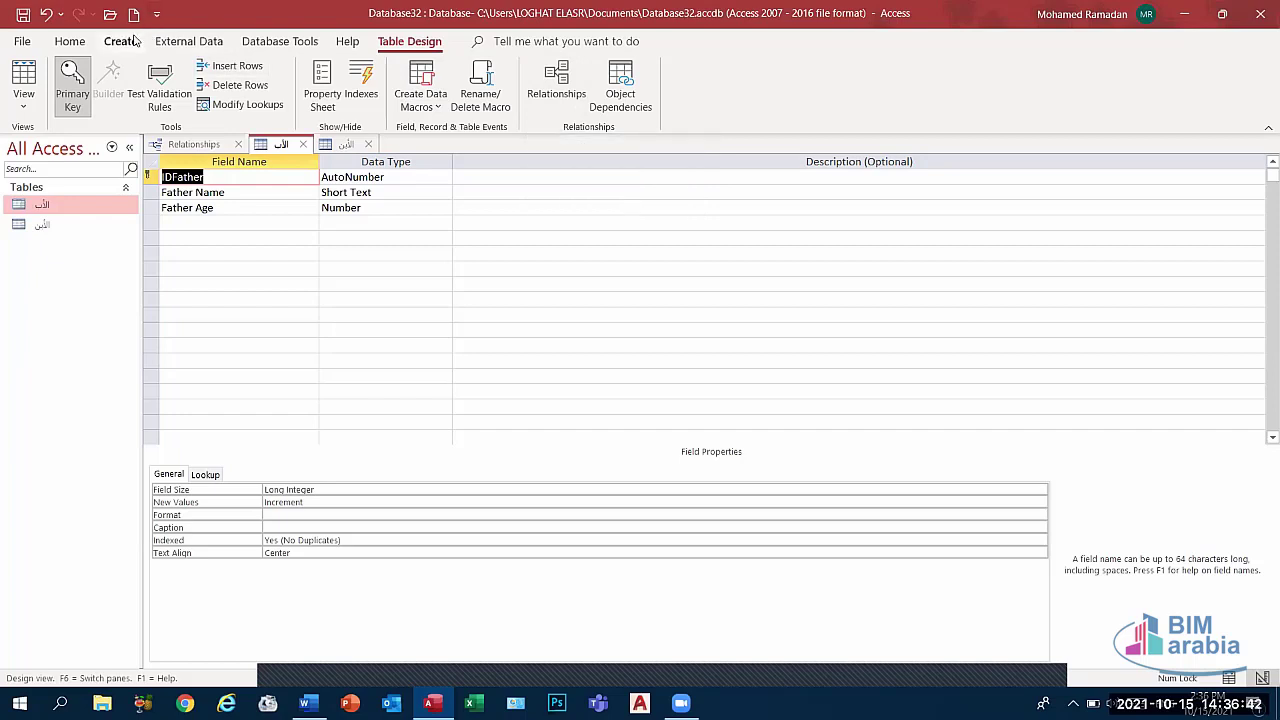
- Add a fourth field named العملة with the Currency data type, then select its Format property
{"action": "left_click", "coordinate": [122, 41]}
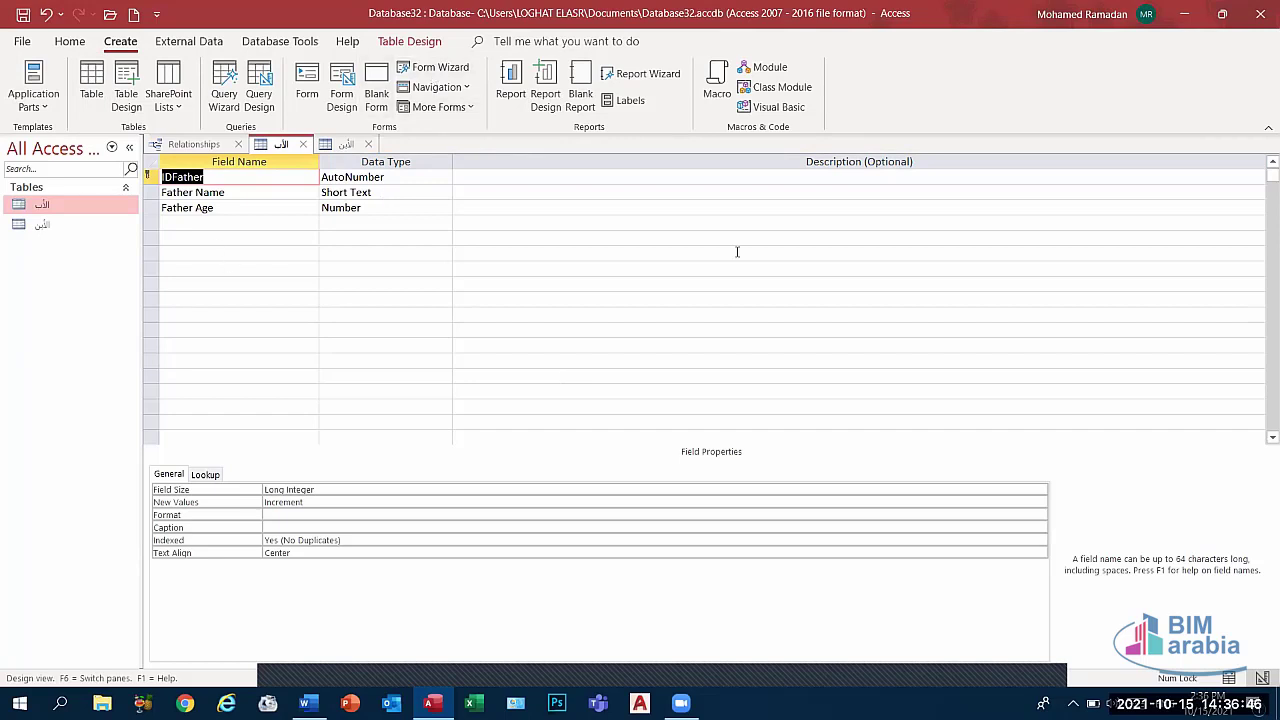
{"action": "left_click", "coordinate": [190, 220]}
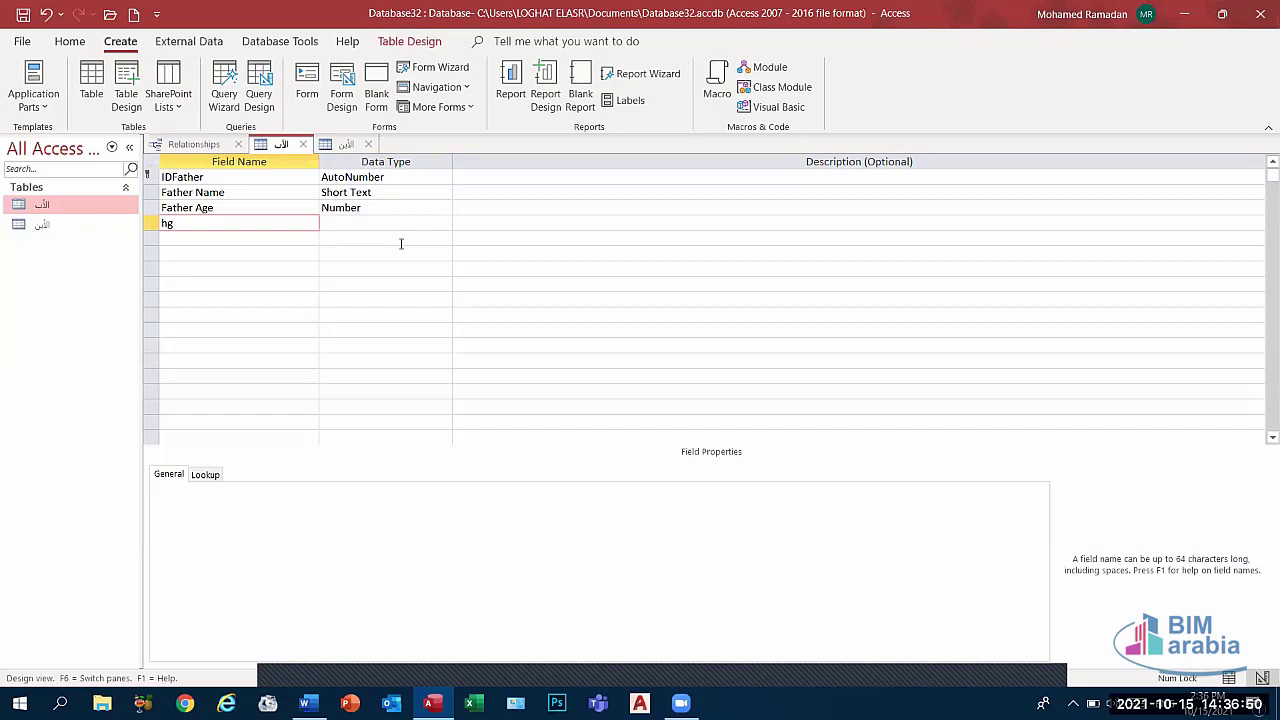
{"action": "type", "text": "عم"}
{"action": "key", "text": "BackSpace"}
{"action": "left_click", "coordinate": [385, 222]}
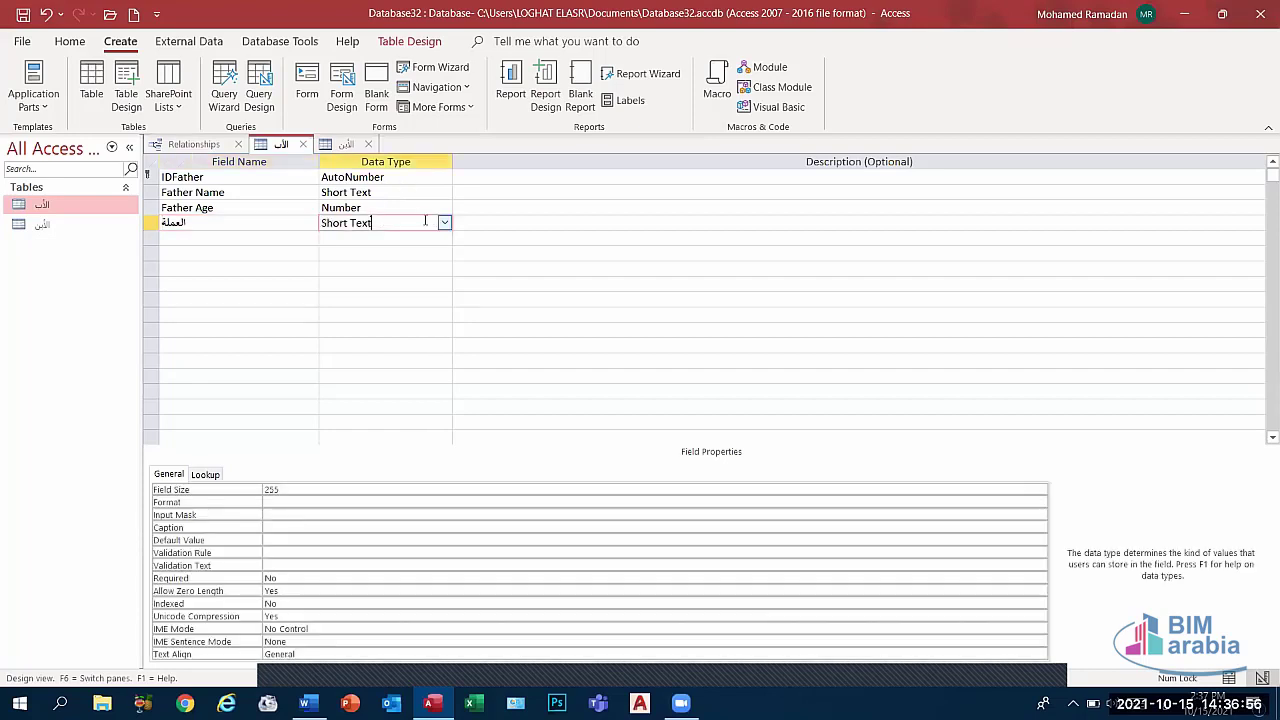
{"action": "left_click", "coordinate": [447, 223]}
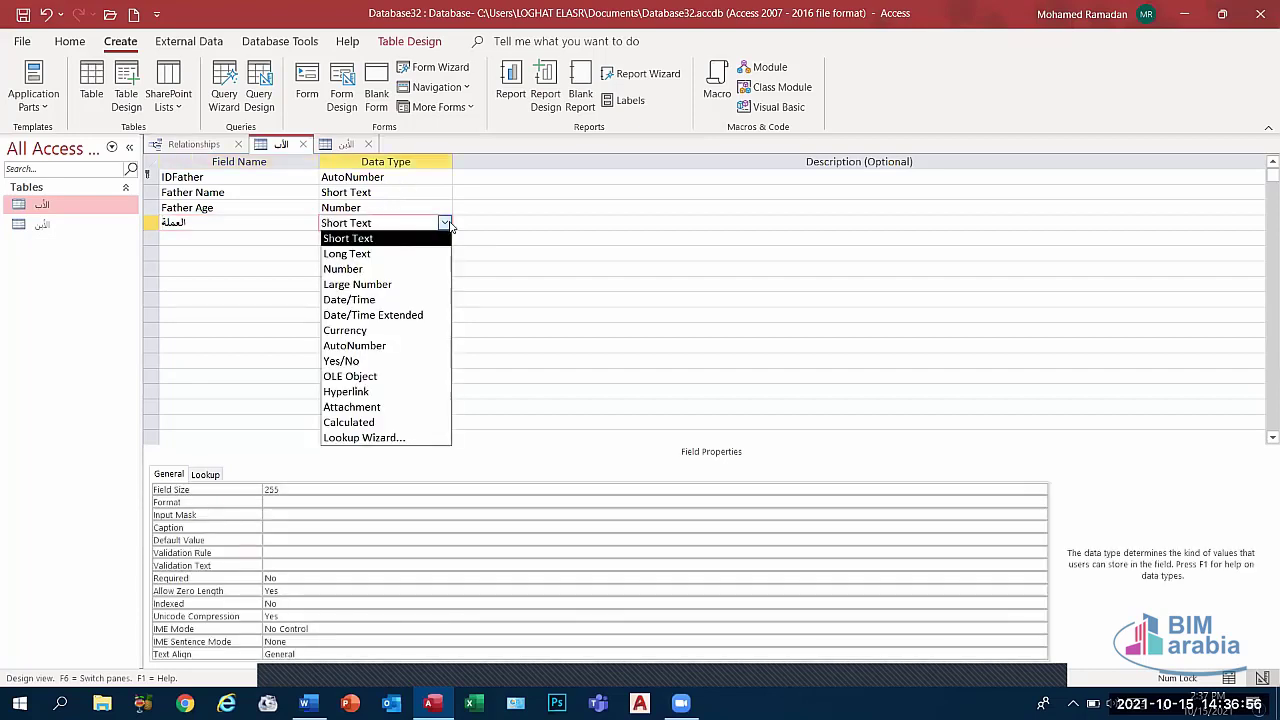
{"action": "left_click", "coordinate": [355, 330]}
{"action": "left_click", "coordinate": [315, 491]}
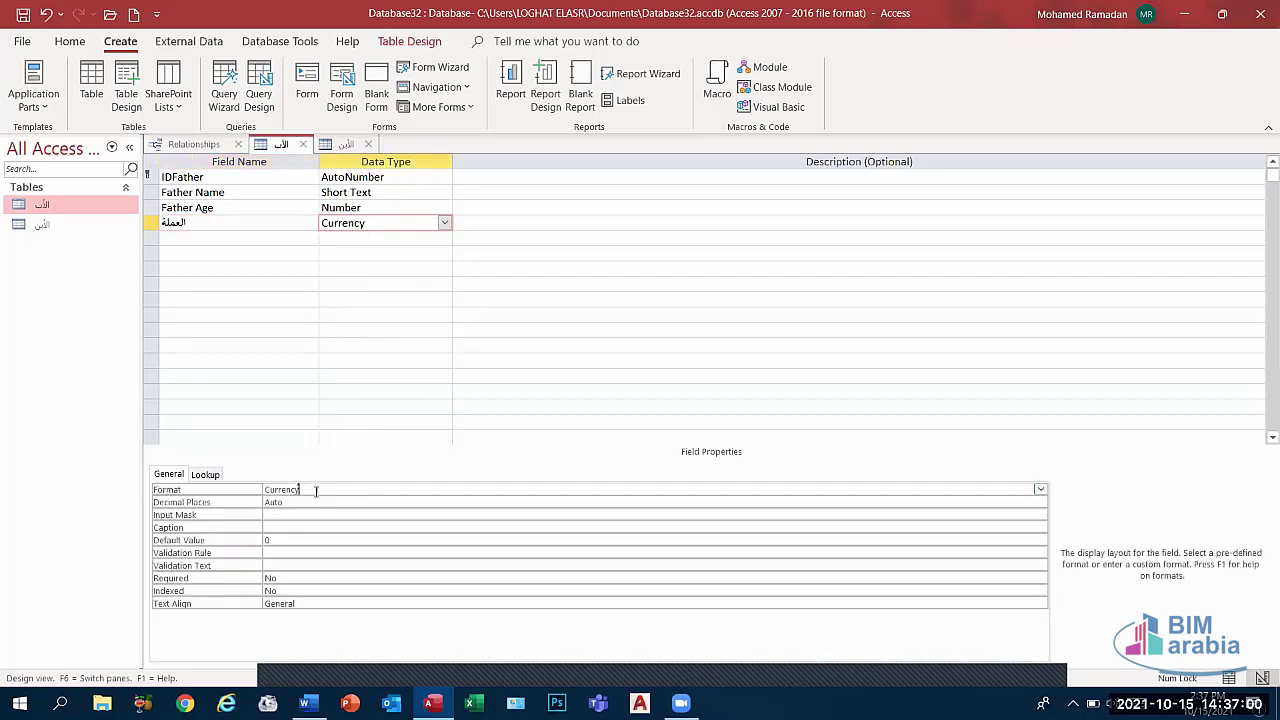
{"action": "left_click", "coordinate": [1040, 489]}
{"action": "left_click", "coordinate": [1040, 489]}
{"action": "left_click", "coordinate": [1040, 489]}
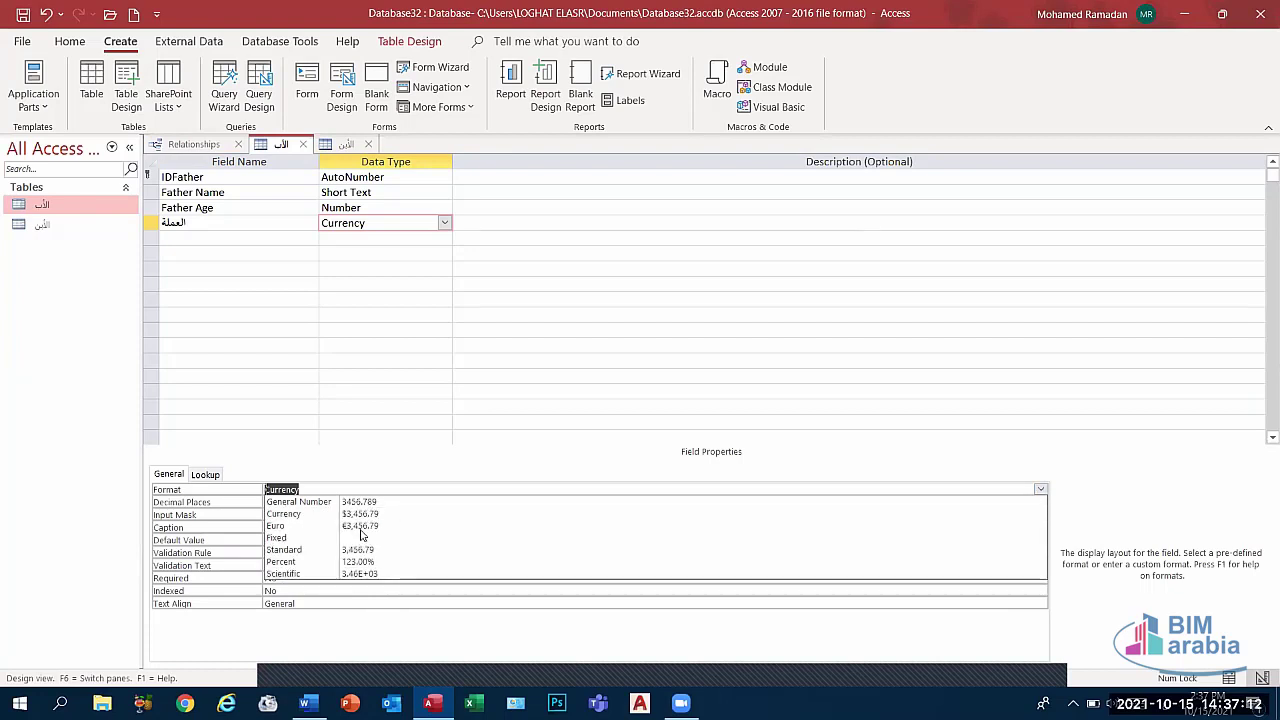
{"action": "left_click", "coordinate": [366, 469]}
{"action": "left_click", "coordinate": [382, 497]}
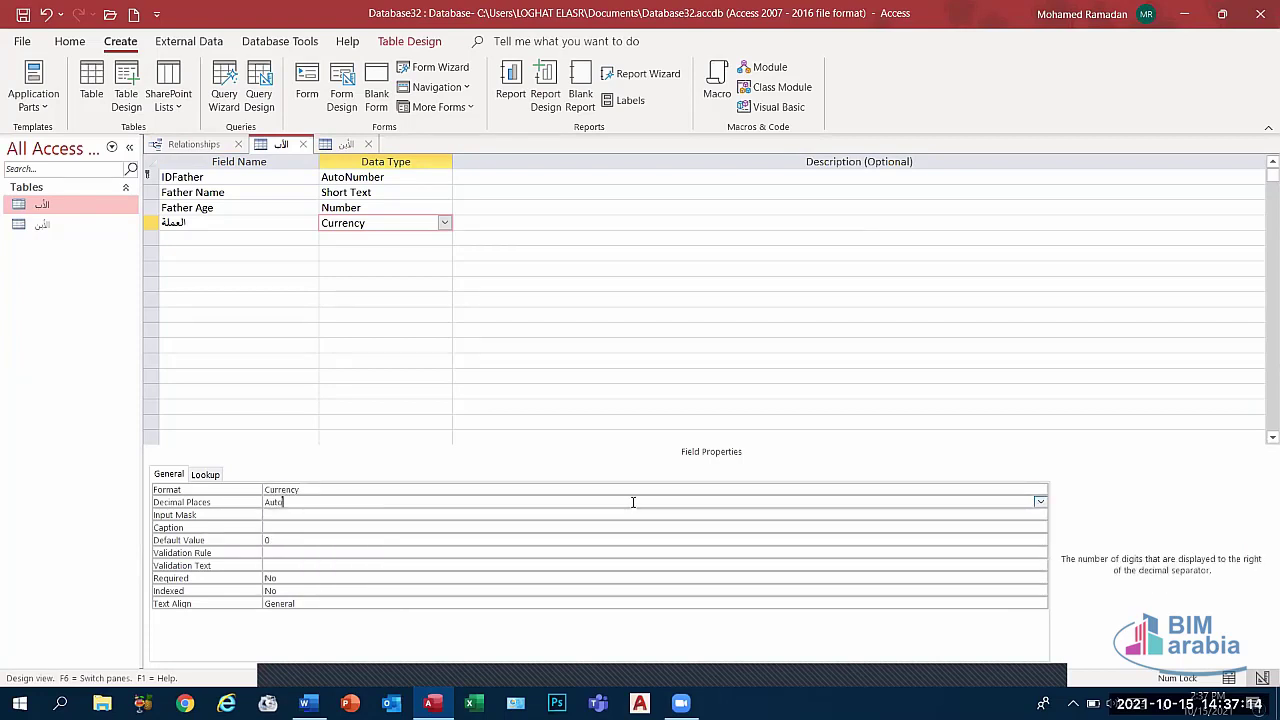
{"action": "left_click", "coordinate": [1039, 503]}
{"action": "left_click", "coordinate": [1039, 503]}
- Delete the field name العملة and its Currency data type from row 4
{"action": "double_click", "coordinate": [266, 221]}
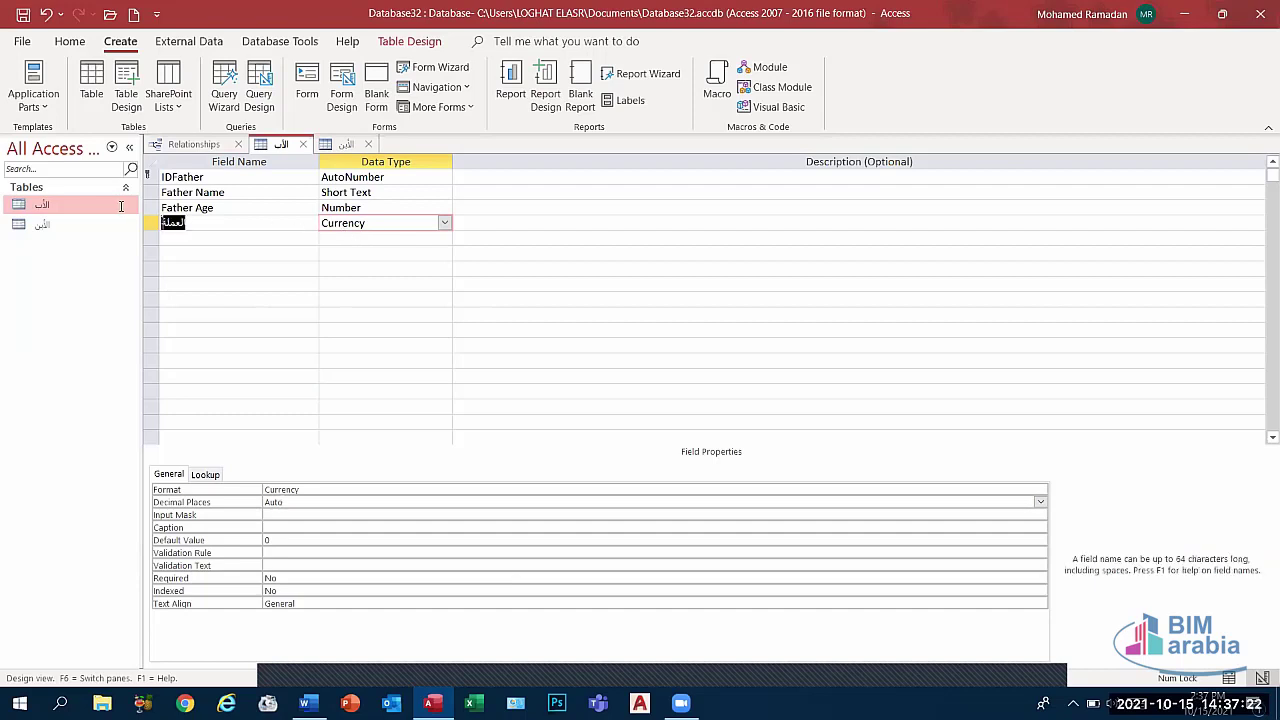
{"action": "key", "text": "Delete"}
{"action": "left_click", "coordinate": [384, 225]}
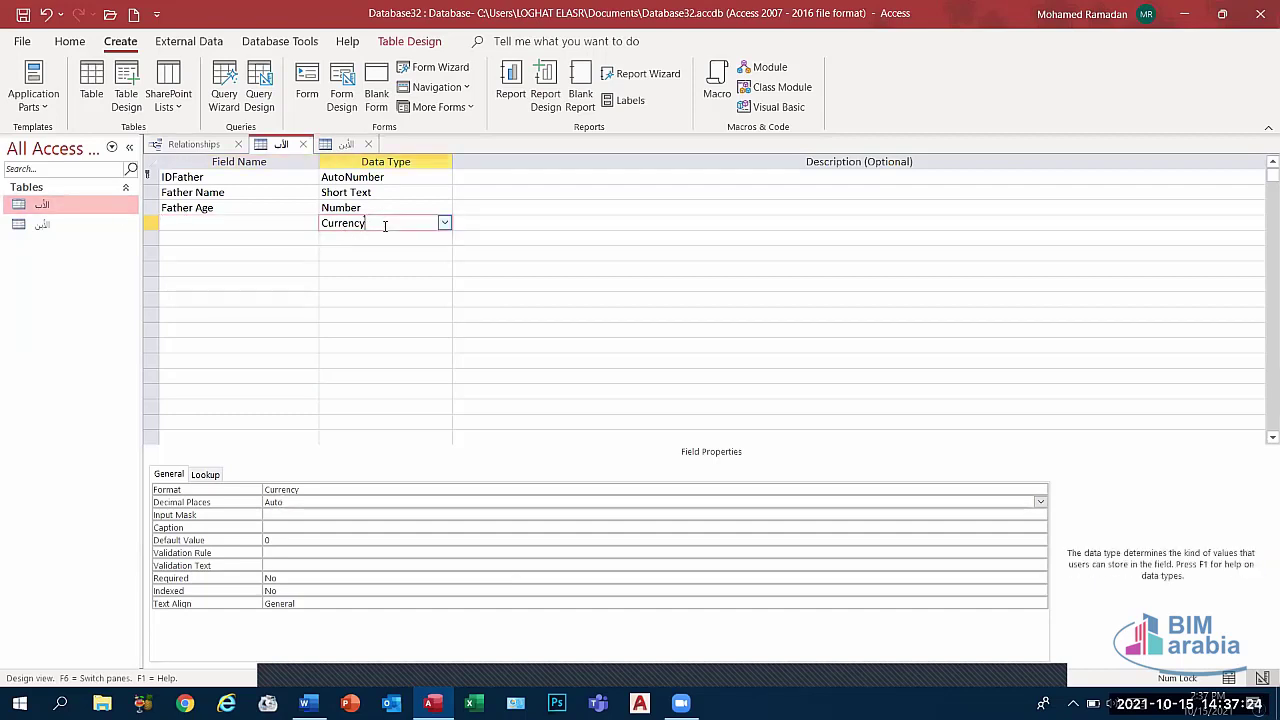
{"action": "double_click", "coordinate": [384, 225]}
{"action": "key", "text": "Delete"}
{"action": "left_click", "coordinate": [409, 263]}
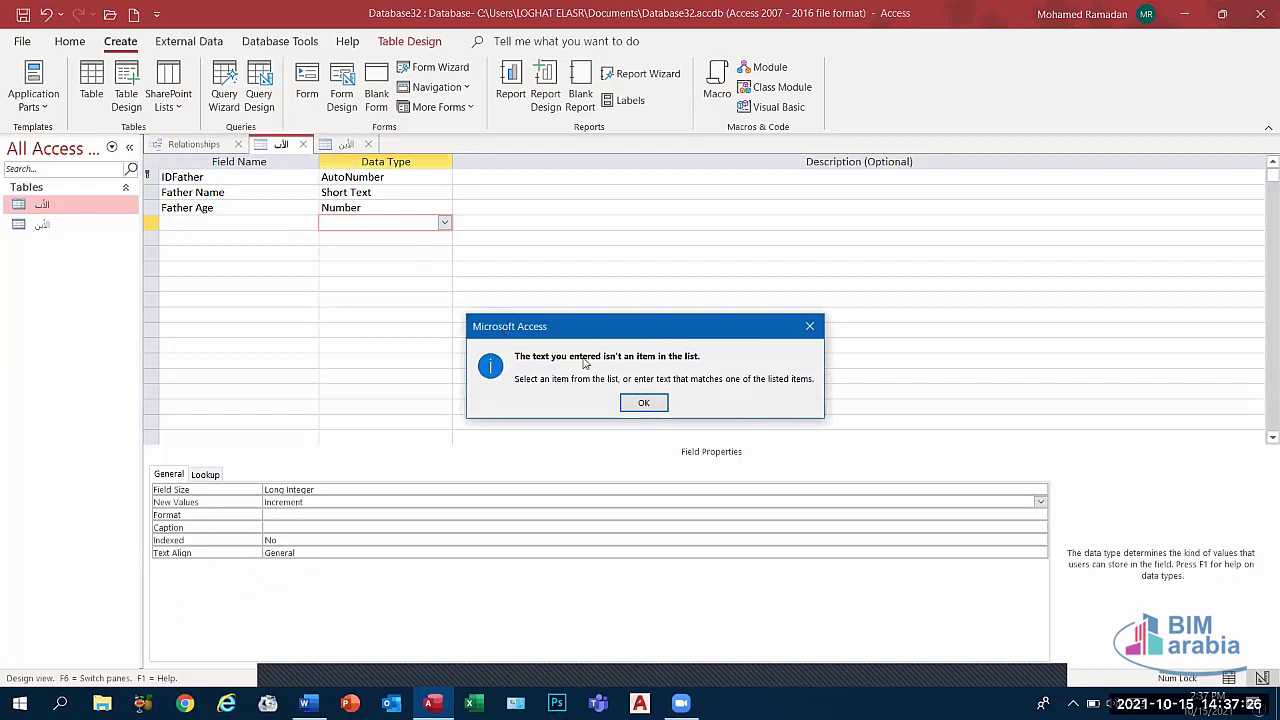
{"action": "left_click", "coordinate": [643, 402]}
- Dismiss the repeated 'isn't an item in the list' messages, leaving row 4 empty
{"action": "left_click", "coordinate": [479, 242]}
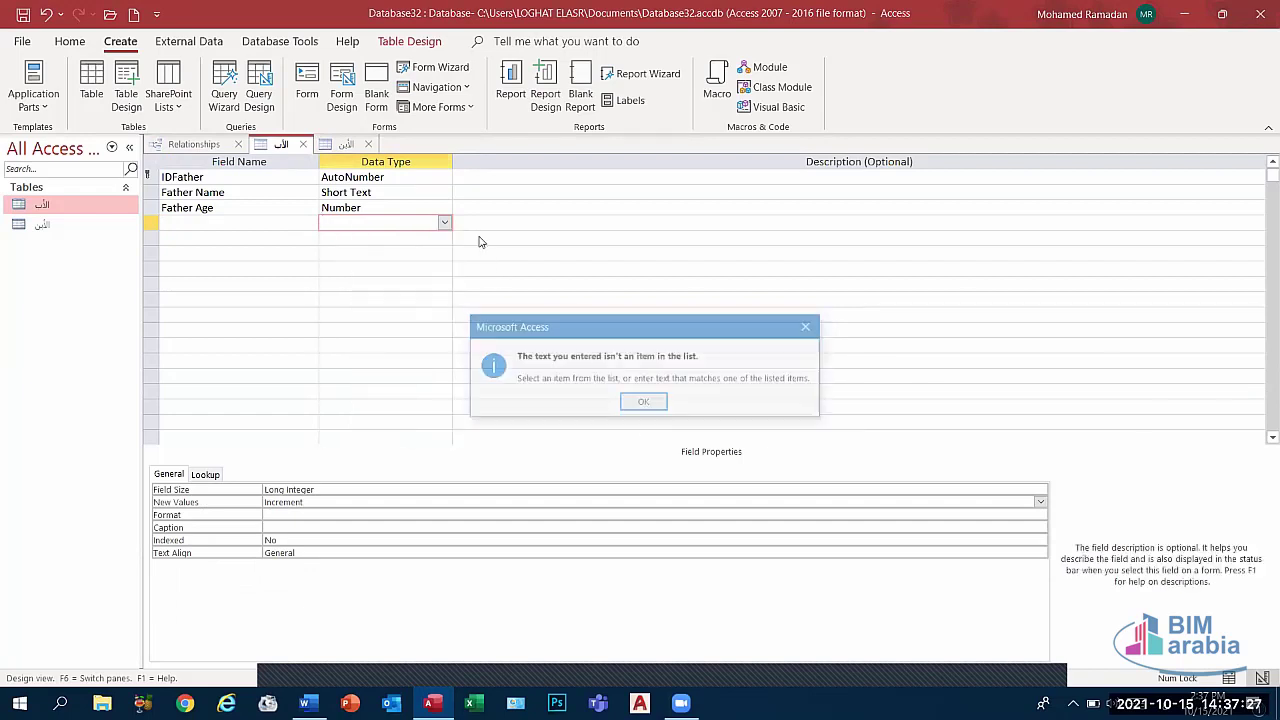
{"action": "left_click", "coordinate": [643, 402]}
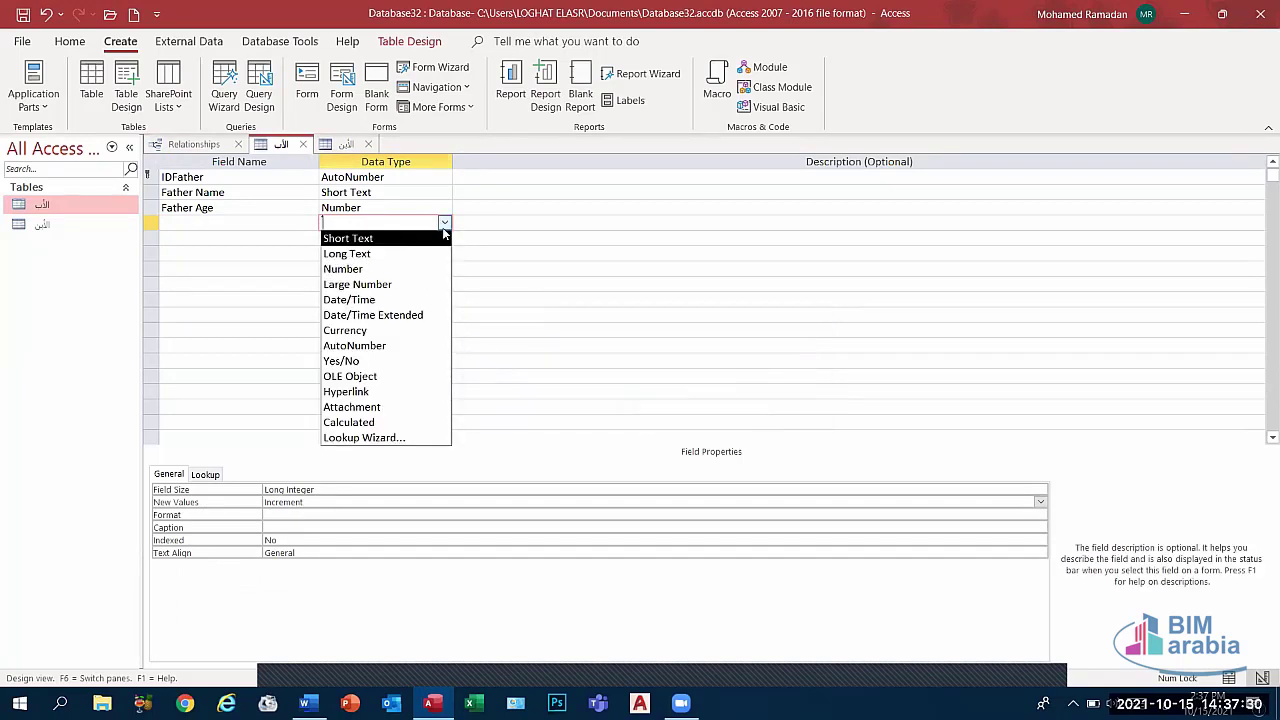
{"action": "left_click", "coordinate": [444, 229]}
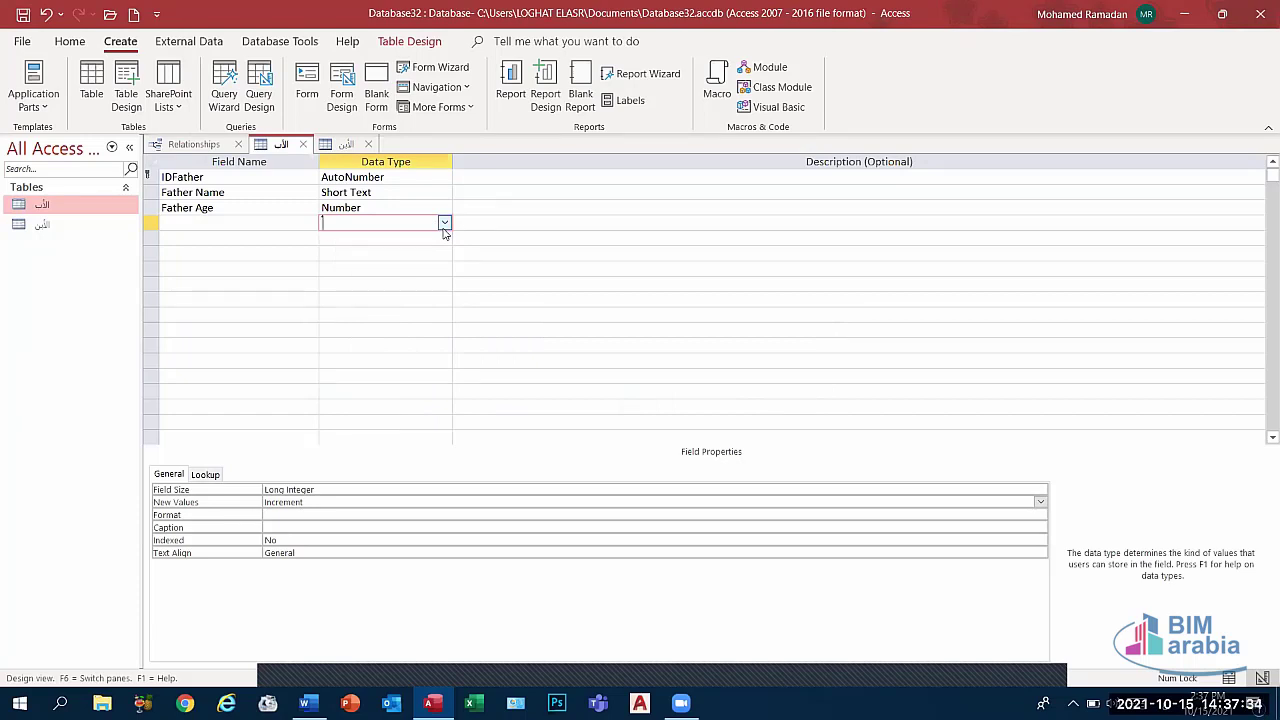
{"action": "left_click", "coordinate": [232, 217]}
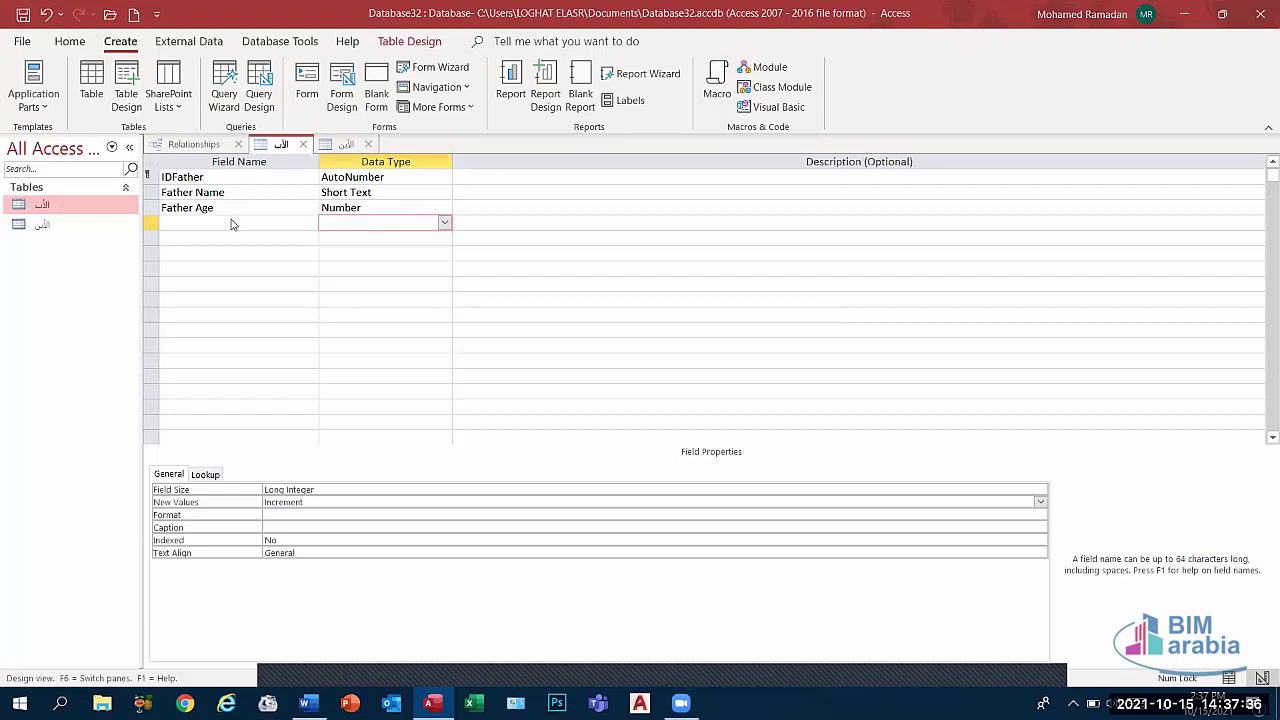
{"action": "left_click", "coordinate": [645, 401]}
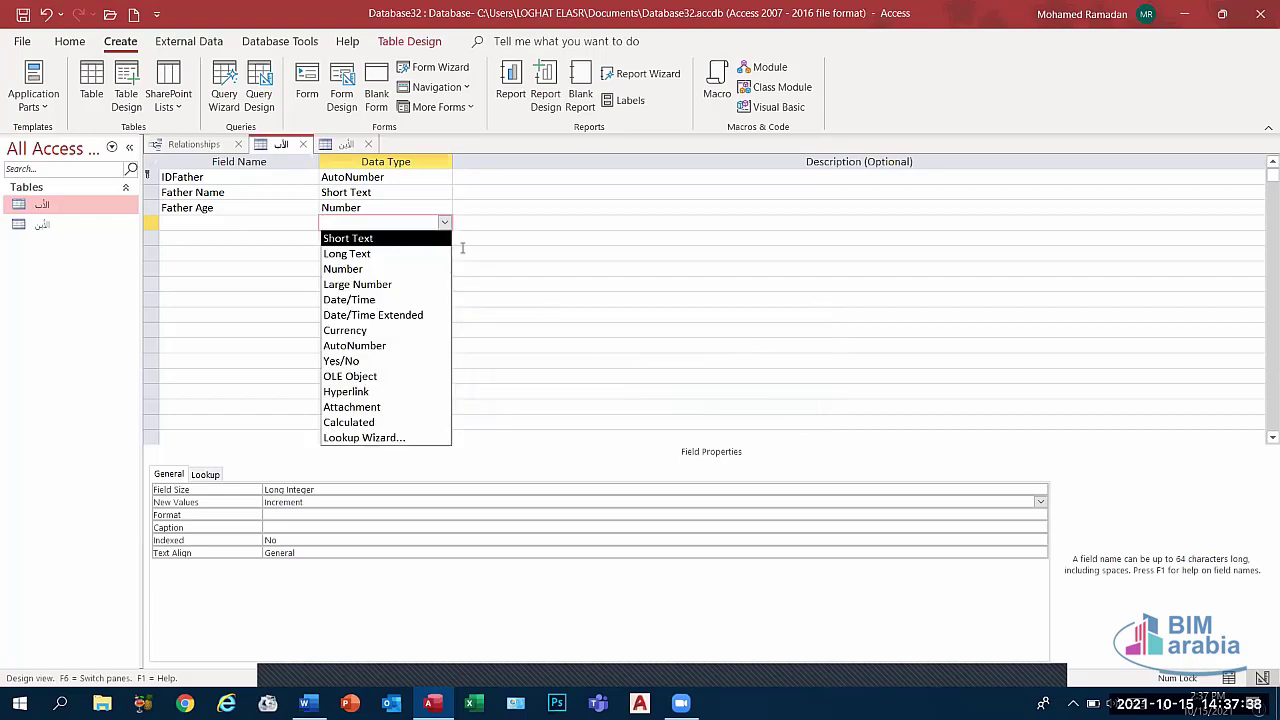
{"action": "left_click", "coordinate": [444, 222]}
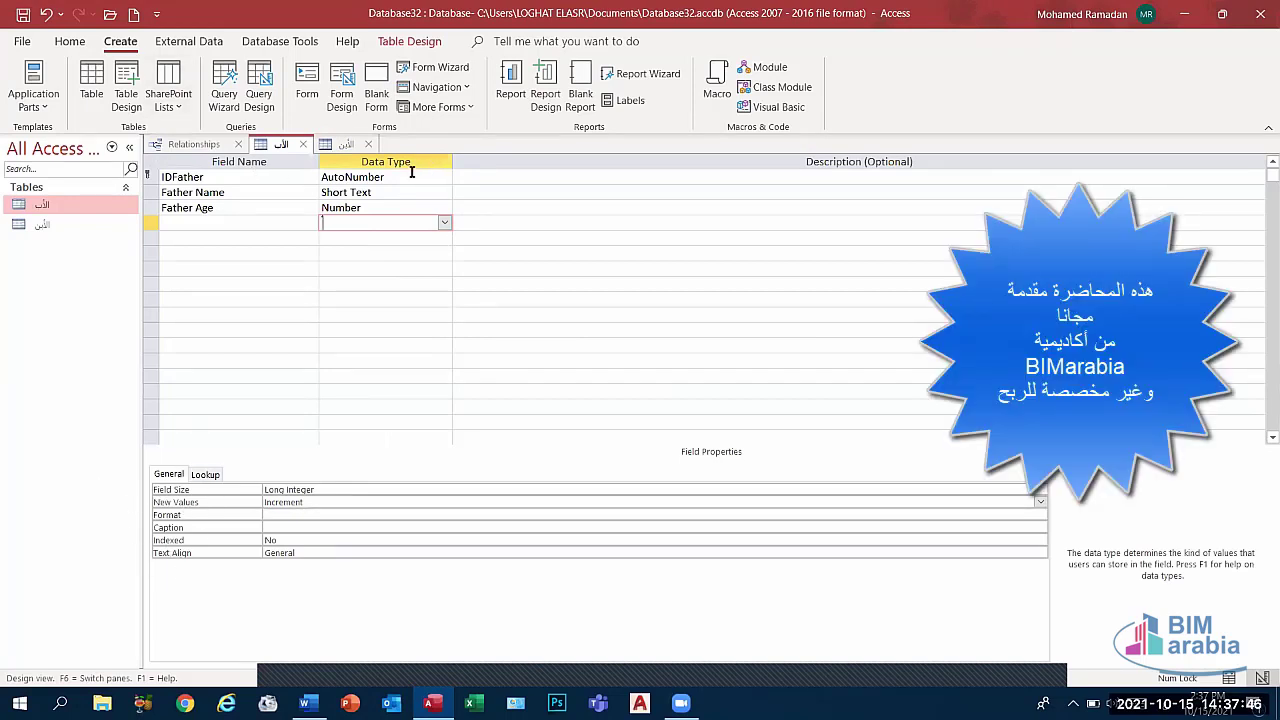
- Dismiss the invalid-entry message and set row 4's data type to Short Text
{"action": "left_click", "coordinate": [411, 176]}
{"action": "left_click", "coordinate": [634, 401]}
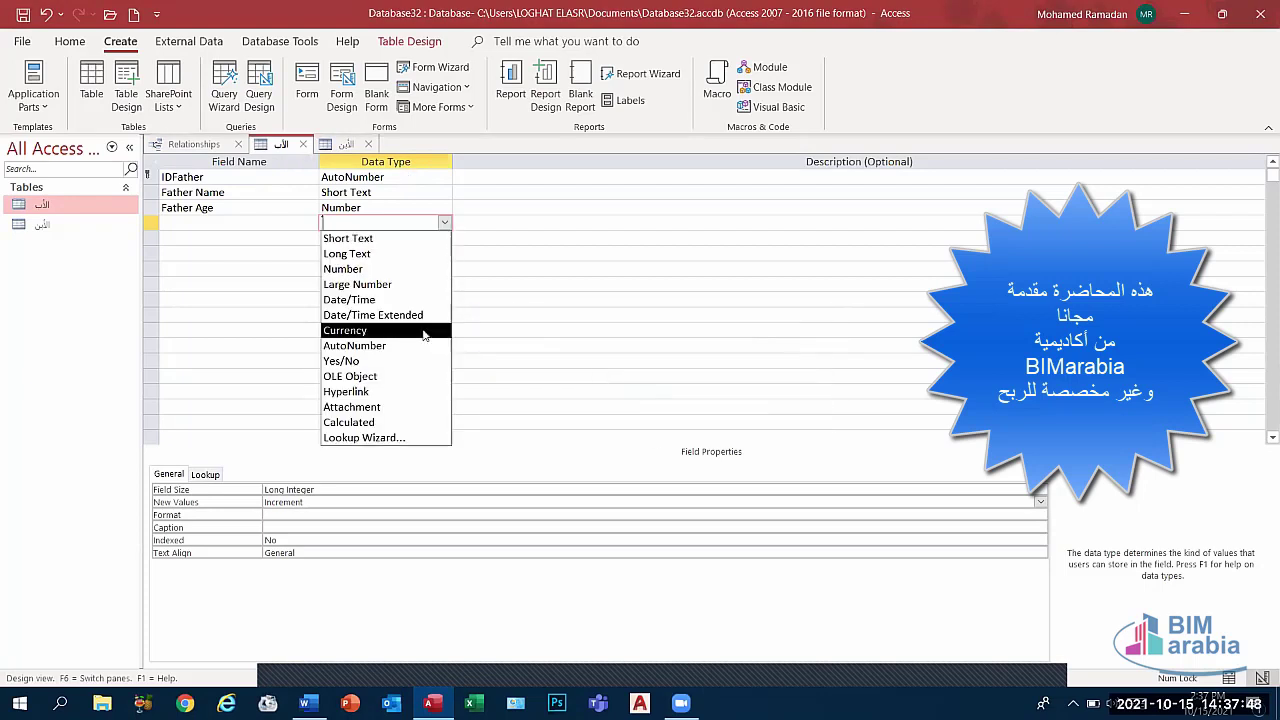
{"action": "left_click", "coordinate": [370, 238]}
- Check IDFather's AutoNumber properties and confirm Father Name stays Short Text
{"action": "left_click", "coordinate": [392, 207]}
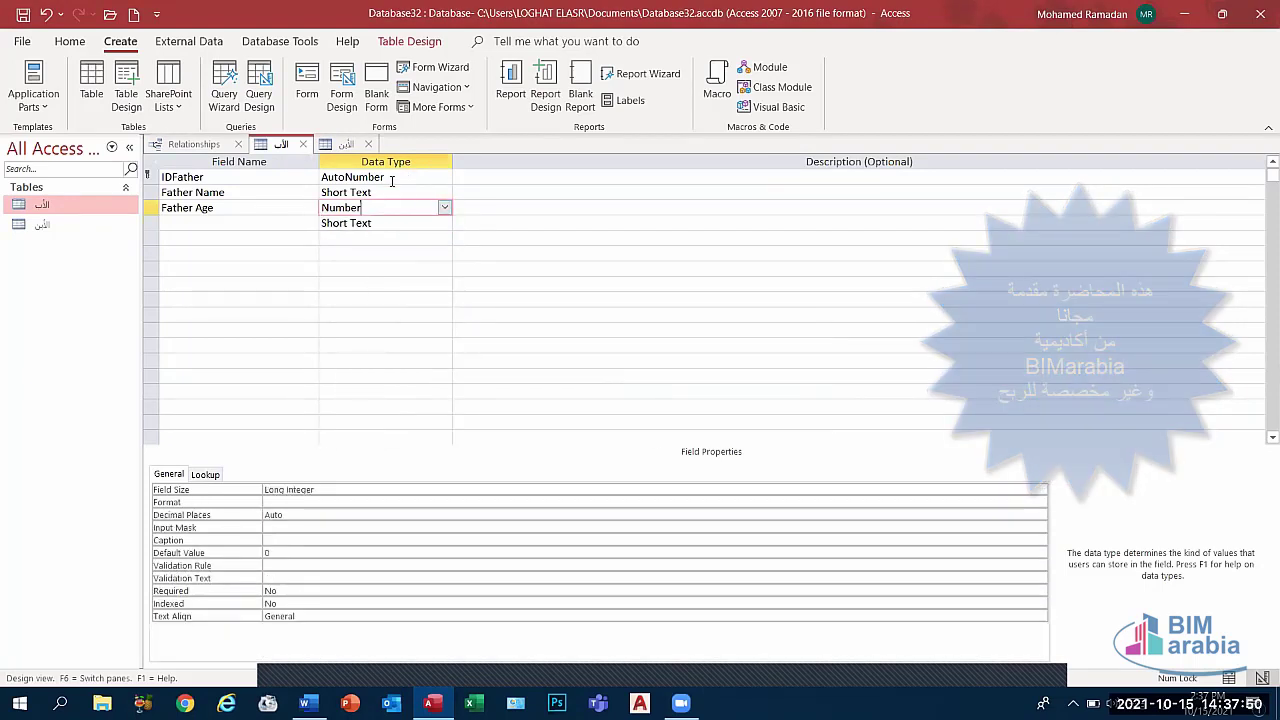
{"action": "left_click", "coordinate": [392, 179]}
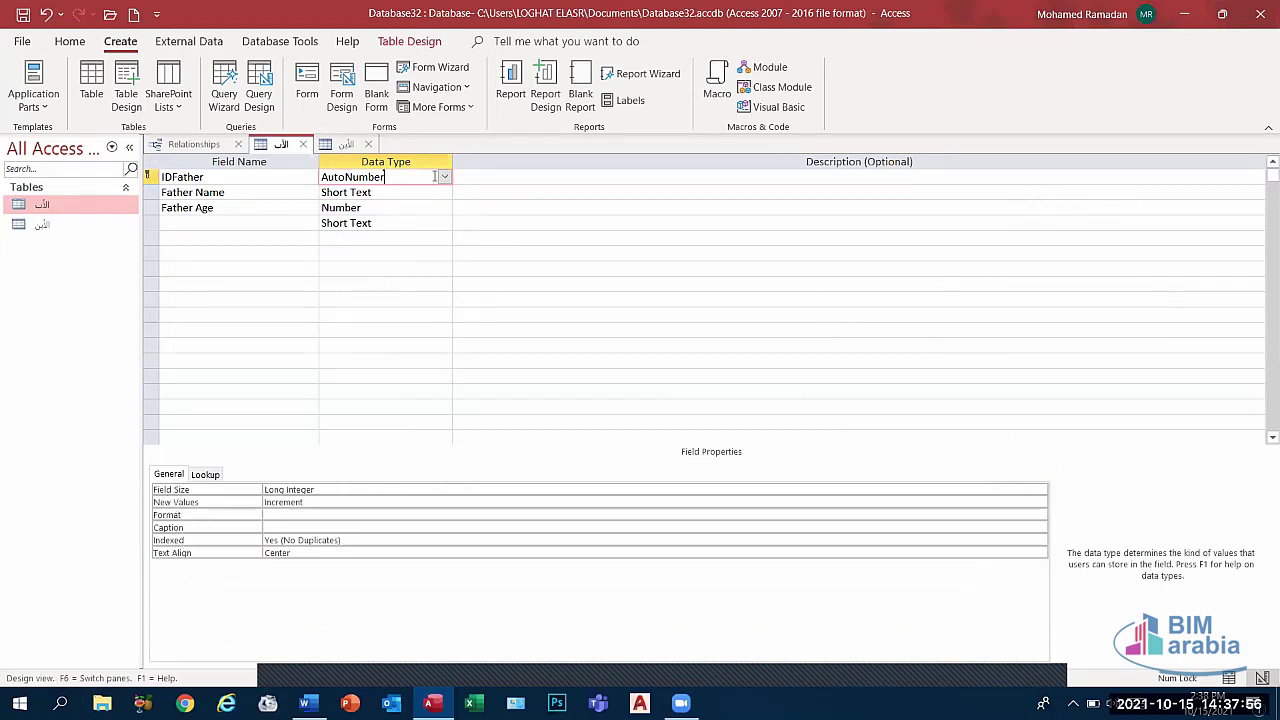
{"action": "left_click", "coordinate": [444, 192]}
{"action": "key", "text": "End"}
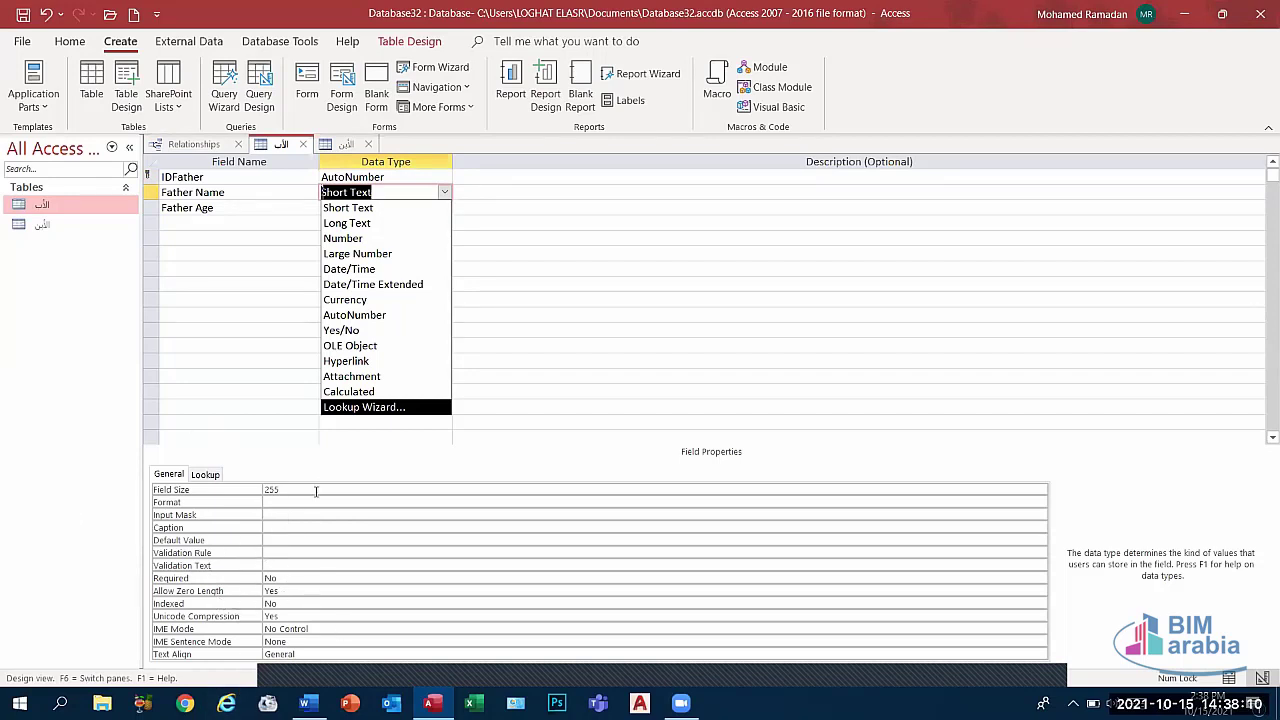
{"action": "left_click", "coordinate": [443, 192]}
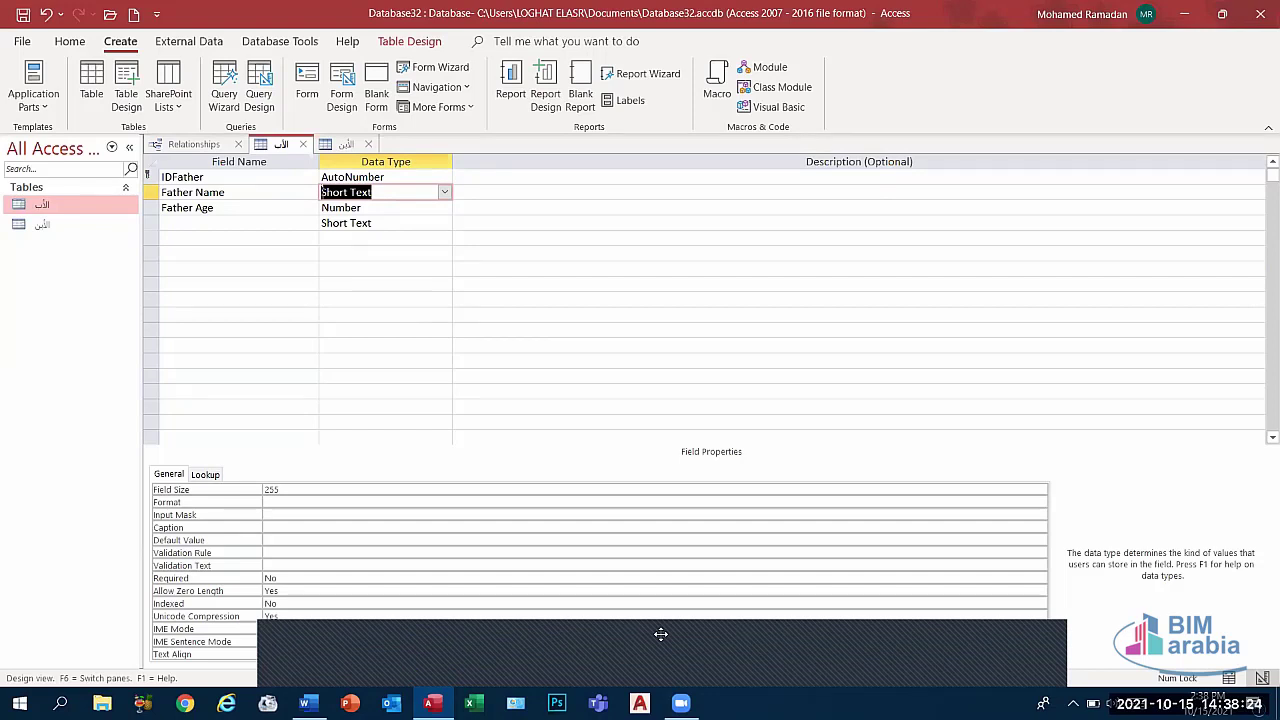
- Close Access with Alt+F4, answering the save prompts for Relationships and the tables
{"action": "key", "text": "alt+F4"}
{"action": "left_click", "coordinate": [643, 400]}
{"action": "left_click", "coordinate": [643, 400]}
{"action": "left_click", "coordinate": [643, 400]}
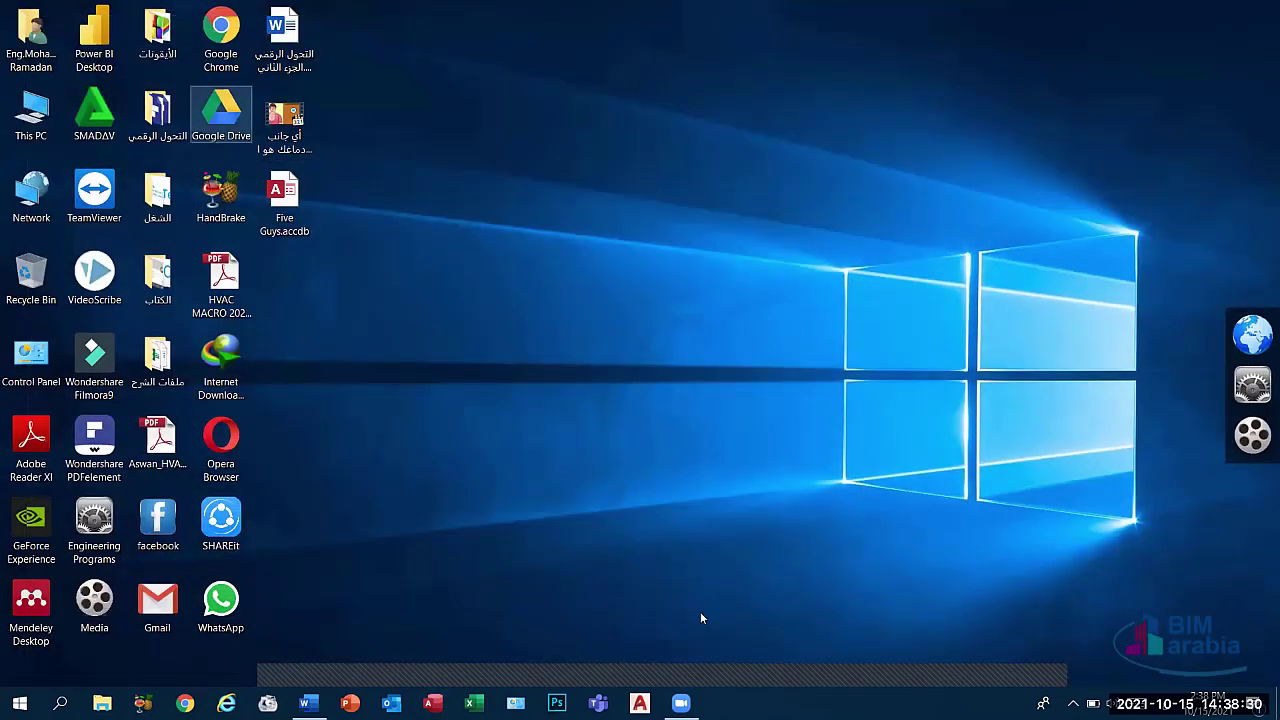
- Clear the desktop icon selection and close the leftover panel on the desktop
{"action": "left_click", "coordinate": [700, 611]}
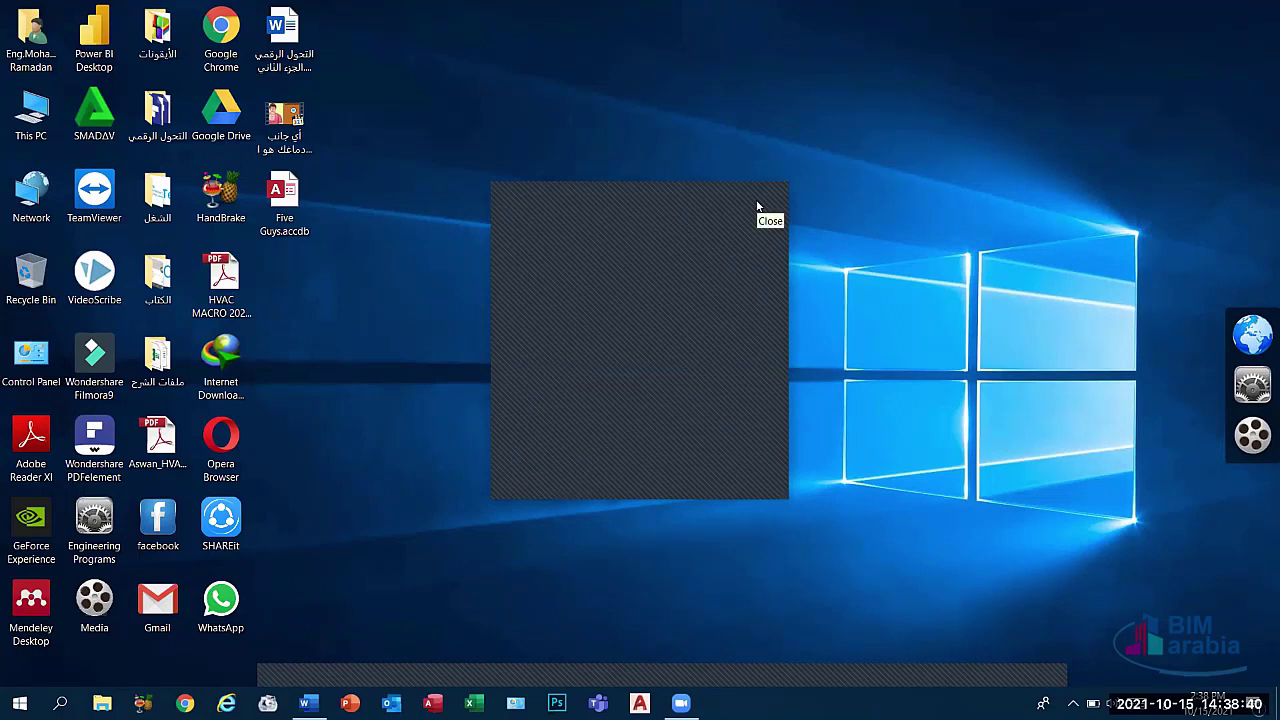
{"action": "left_click", "coordinate": [757, 206]}
{"action": "left_click", "coordinate": [761, 195]}
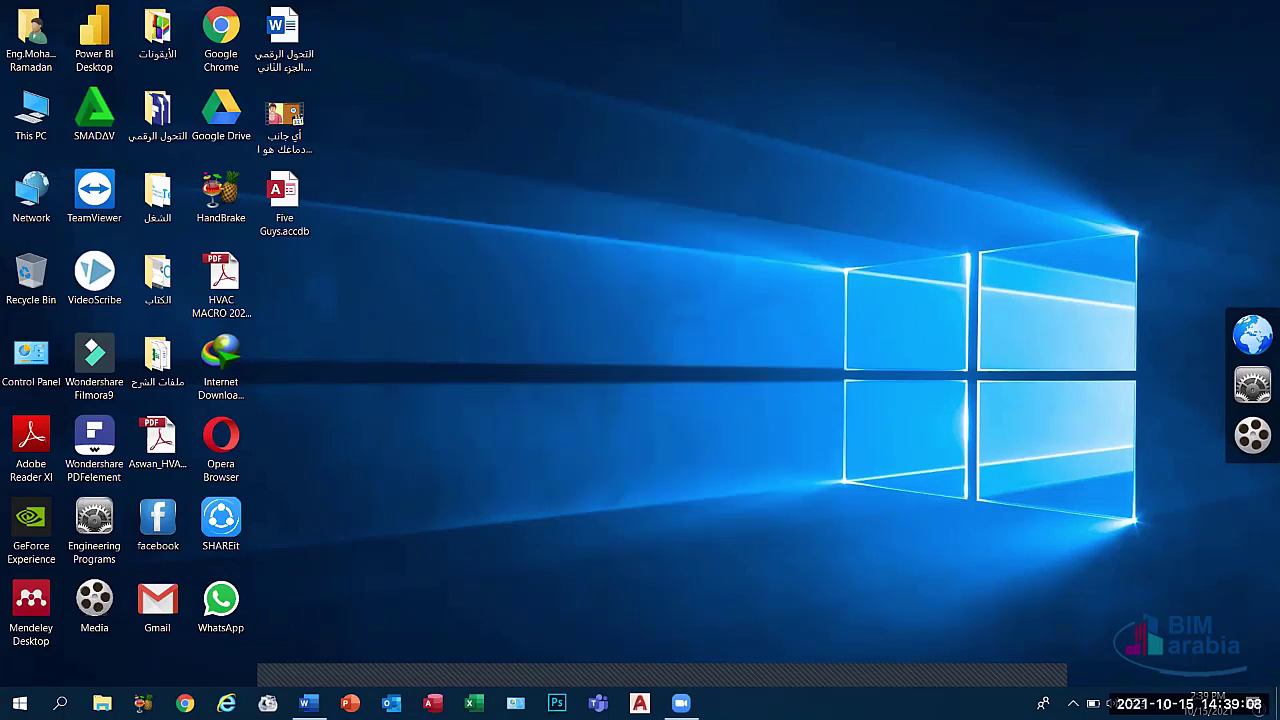